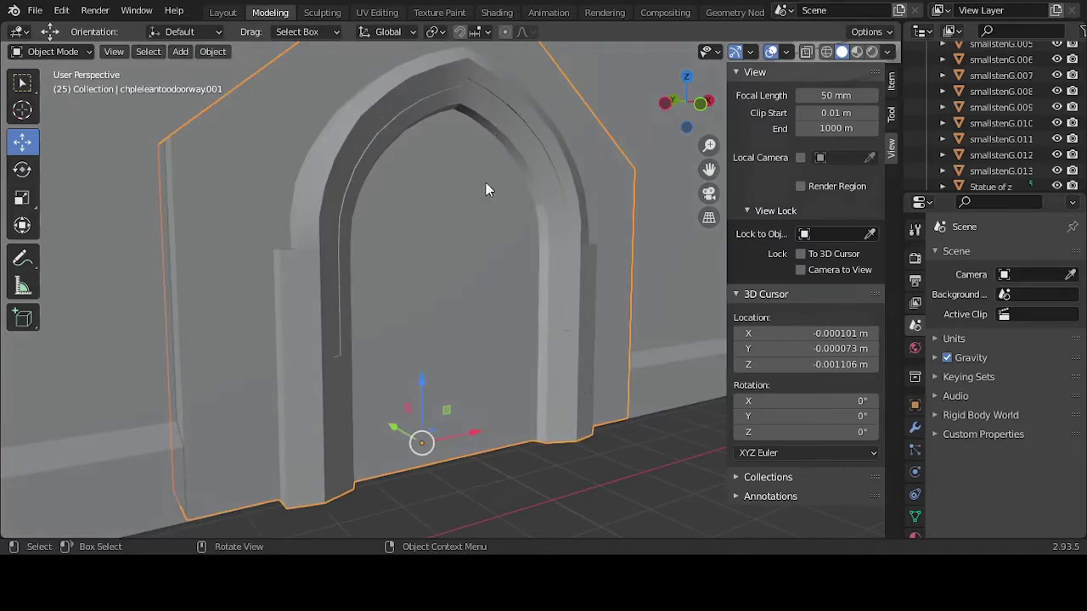
- In Edit Mode, select the faces along the innermost underside of the doorway's pointed arch on both sides of the apex
{"action": "key", "text": "Tab"}
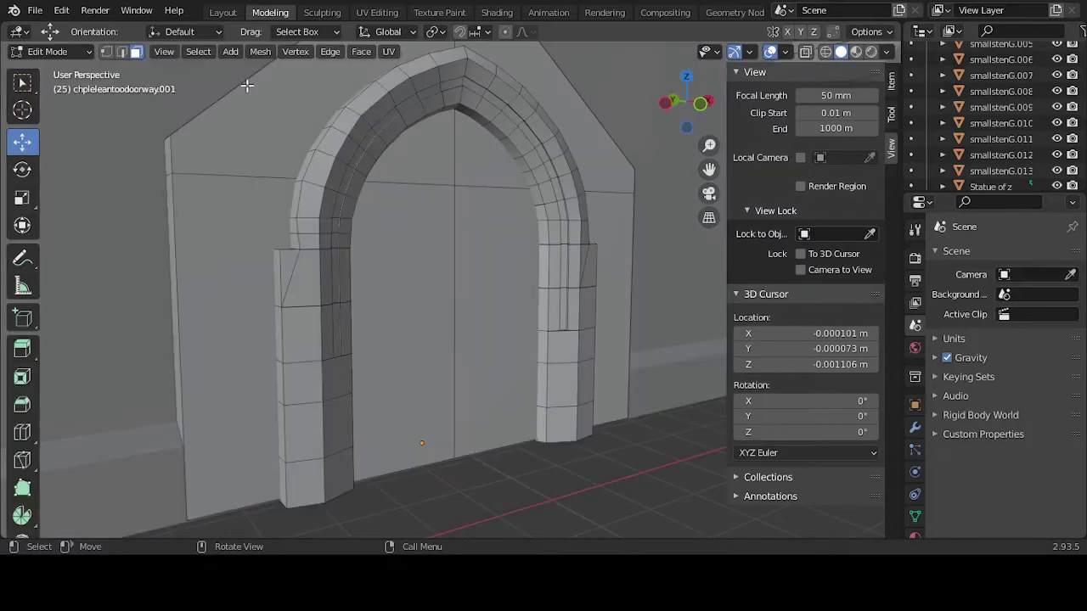
{"action": "middle_click_drag", "start_coordinate": [524, 170], "coordinate": [459, 143]}
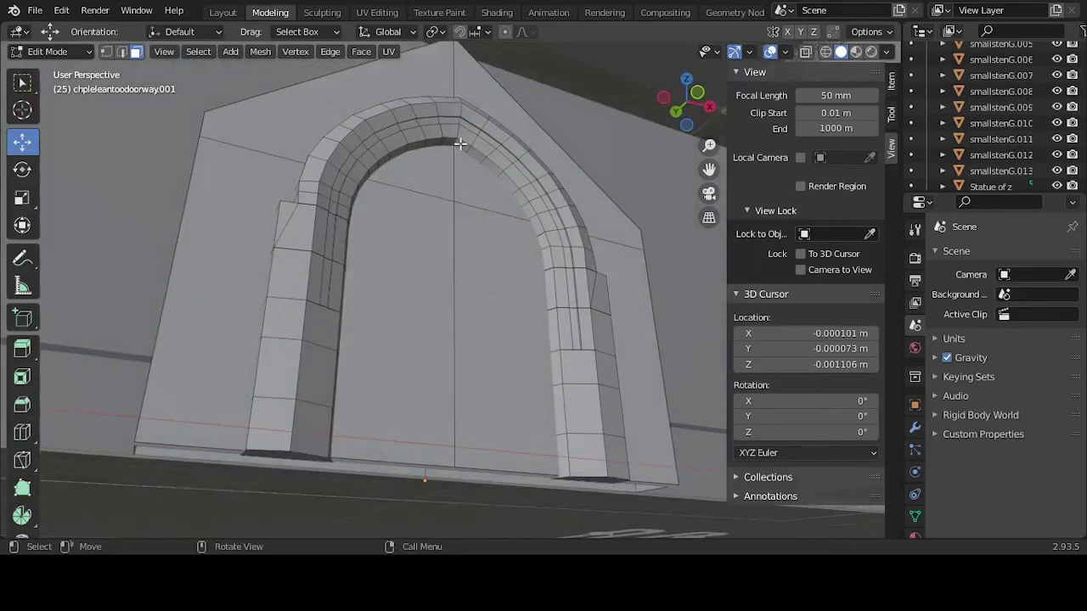
{"action": "left_click", "coordinate": [459, 146]}
{"action": "scroll", "coordinate": [458, 145], "scroll_direction": "up", "scroll_amount": 3}
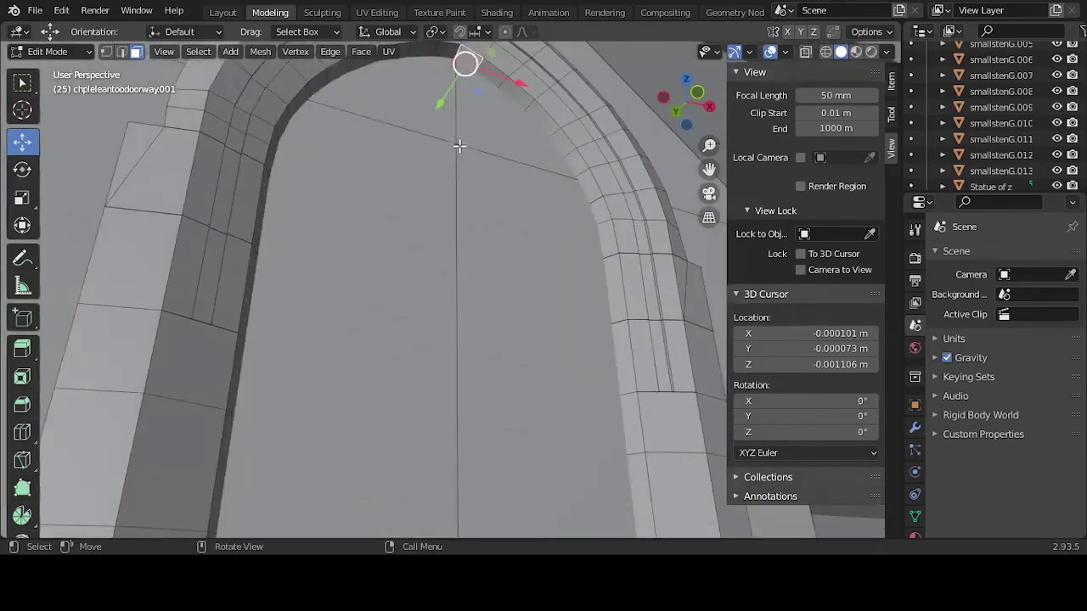
{"action": "scroll", "coordinate": [439, 110], "scroll_direction": "down", "scroll_amount": 1}
{"action": "left_click", "coordinate": [442, 114], "text": "shift"}
{"action": "left_click", "coordinate": [429, 116], "text": "shift"}
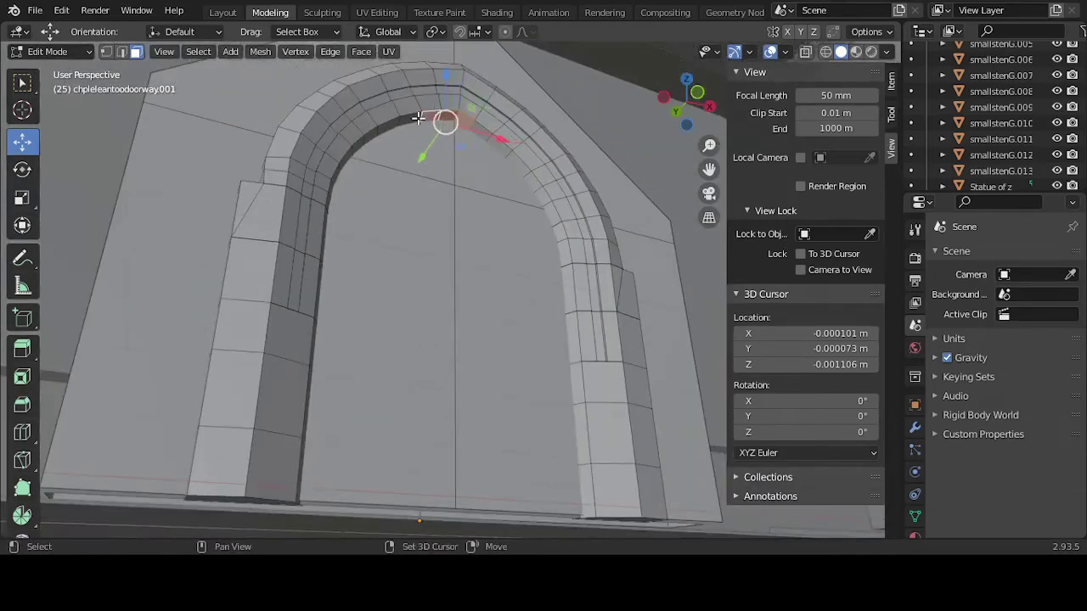
{"action": "left_click", "coordinate": [414, 118], "text": "shift"}
{"action": "left_click", "coordinate": [392, 125], "text": "shift"}
{"action": "left_click", "coordinate": [483, 132], "text": "shift"}
{"action": "left_click", "coordinate": [497, 142], "text": "shift"}
{"action": "left_click", "coordinate": [516, 160], "text": "shift"}
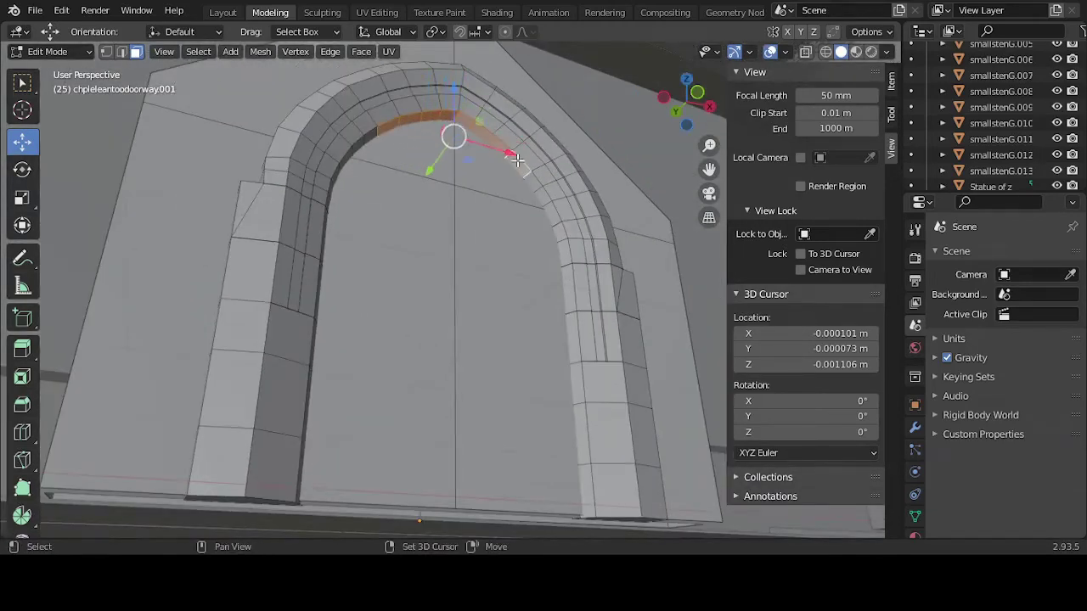
{"action": "left_click", "coordinate": [533, 183], "text": "shift"}
{"action": "left_click", "coordinate": [370, 137], "text": "shift"}
{"action": "left_click", "coordinate": [358, 145], "text": "shift"}
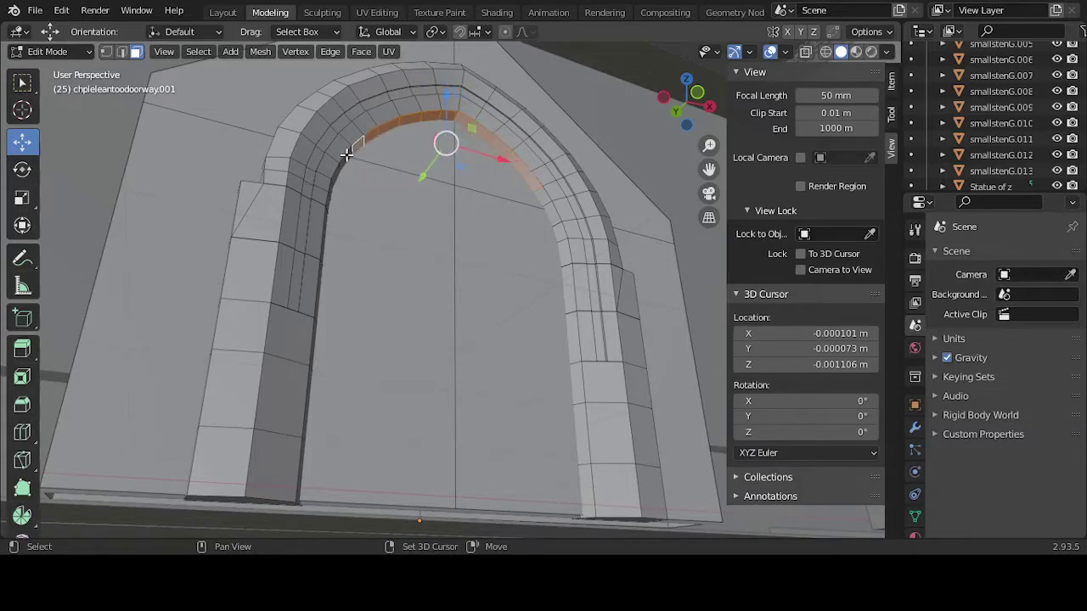
{"action": "left_click", "coordinate": [347, 157], "text": "shift"}
{"action": "middle_click_drag", "start_coordinate": [393, 159], "coordinate": [586, 217]}
{"action": "left_click", "coordinate": [323, 188], "text": "shift"}
{"action": "left_click", "coordinate": [540, 169], "text": "shift"}
{"action": "left_click", "coordinate": [558, 202], "text": "shift"}
- Duplicate the selected arch faces and offset the copy about -4.89 m along Y, out in front of the doorway
{"action": "scroll", "coordinate": [476, 226], "scroll_direction": "down", "scroll_amount": 8}
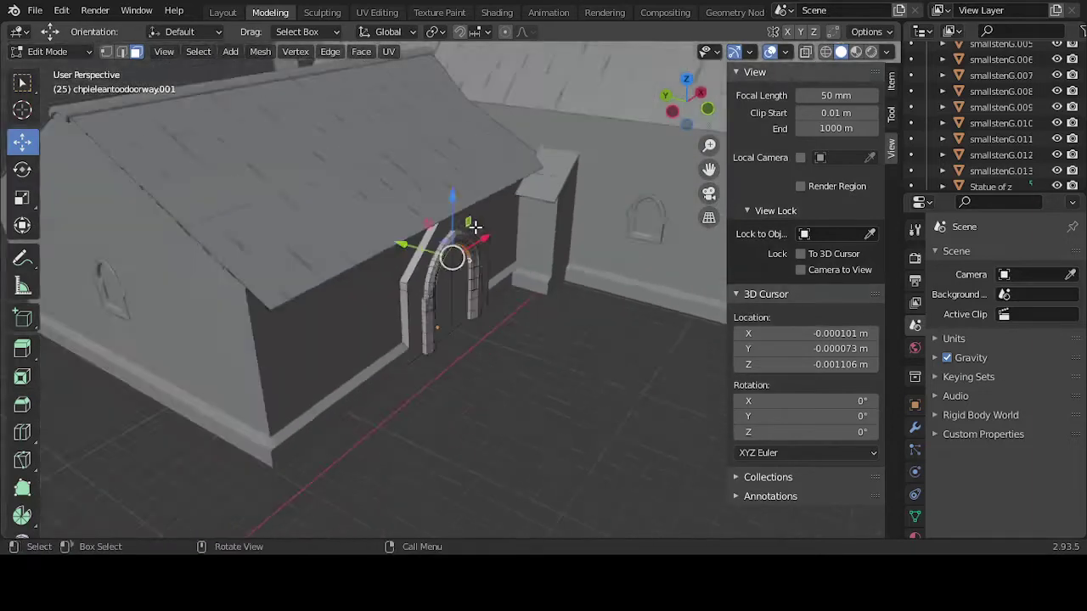
{"action": "scroll", "coordinate": [475, 227], "scroll_direction": "up", "scroll_amount": 3}
{"action": "left_click_drag", "start_coordinate": [476, 227], "coordinate": [480, 228]}
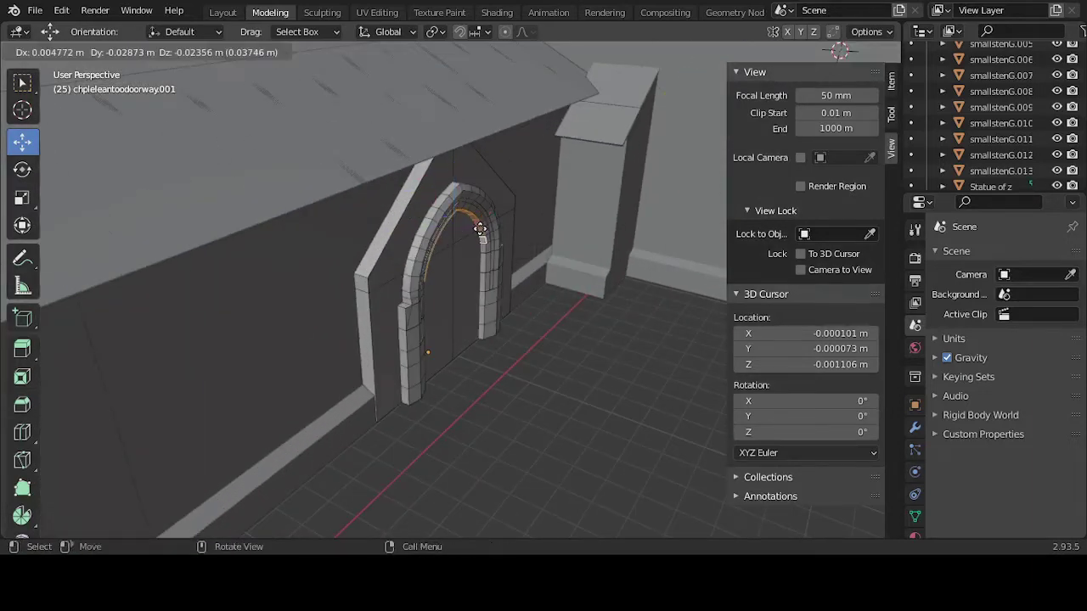
{"action": "left_click", "coordinate": [480, 228]}
{"action": "left_click_drag", "start_coordinate": [408, 220], "coordinate": [550, 257]}
- Separate the duplicated arch strip into its own object and set its origin to Center of Mass (Surface)
{"action": "key", "text": "p"}
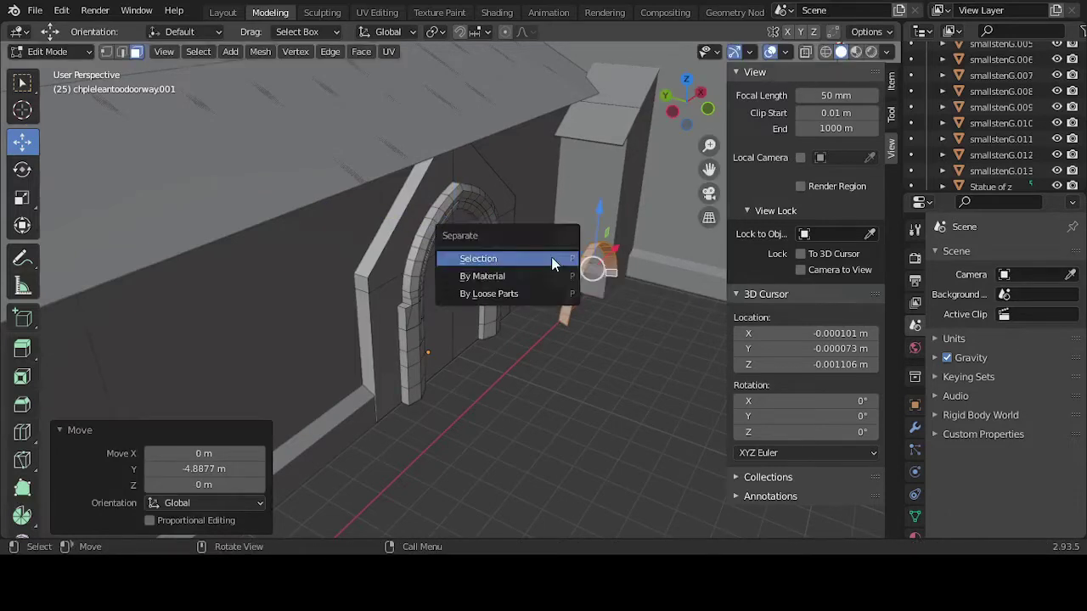
{"action": "left_click", "coordinate": [551, 258]}
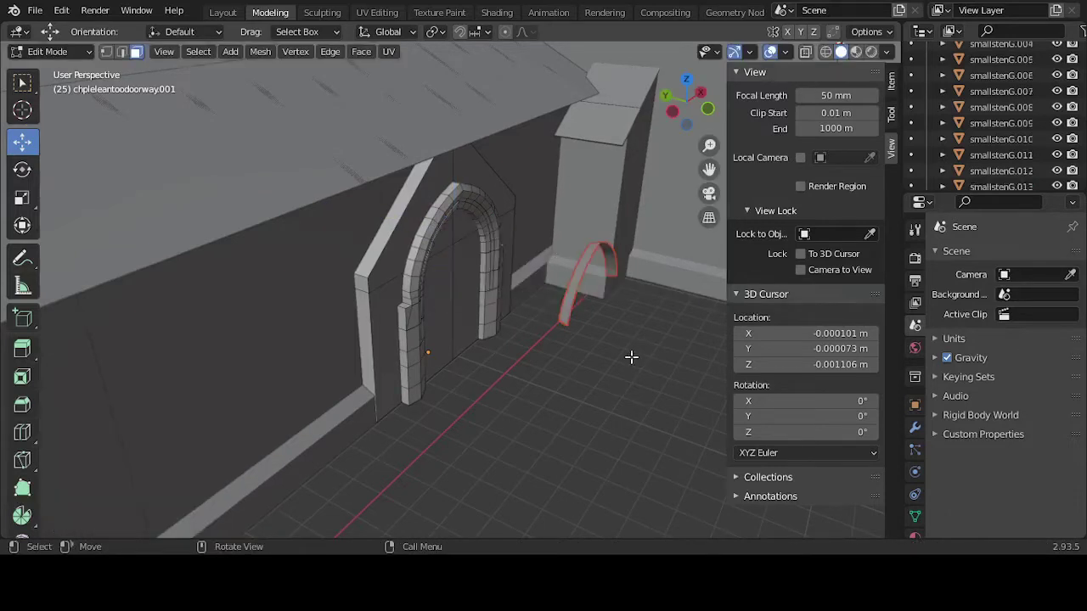
{"action": "key", "text": "Tab"}
{"action": "left_click", "coordinate": [572, 302]}
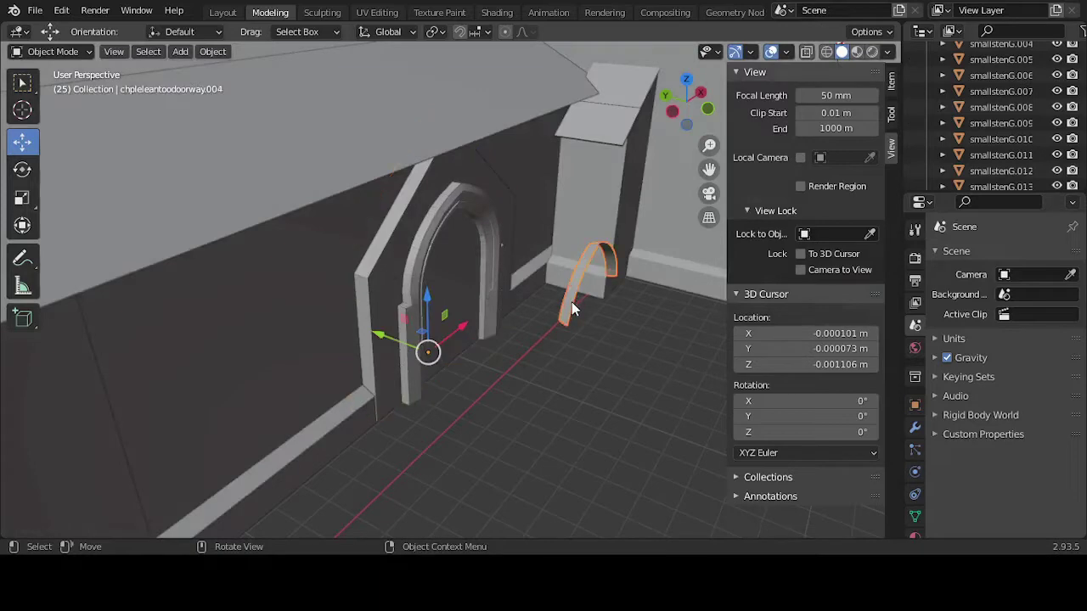
{"action": "right_click", "coordinate": [570, 301]}
{"action": "mouse_move", "coordinate": [571, 301]}
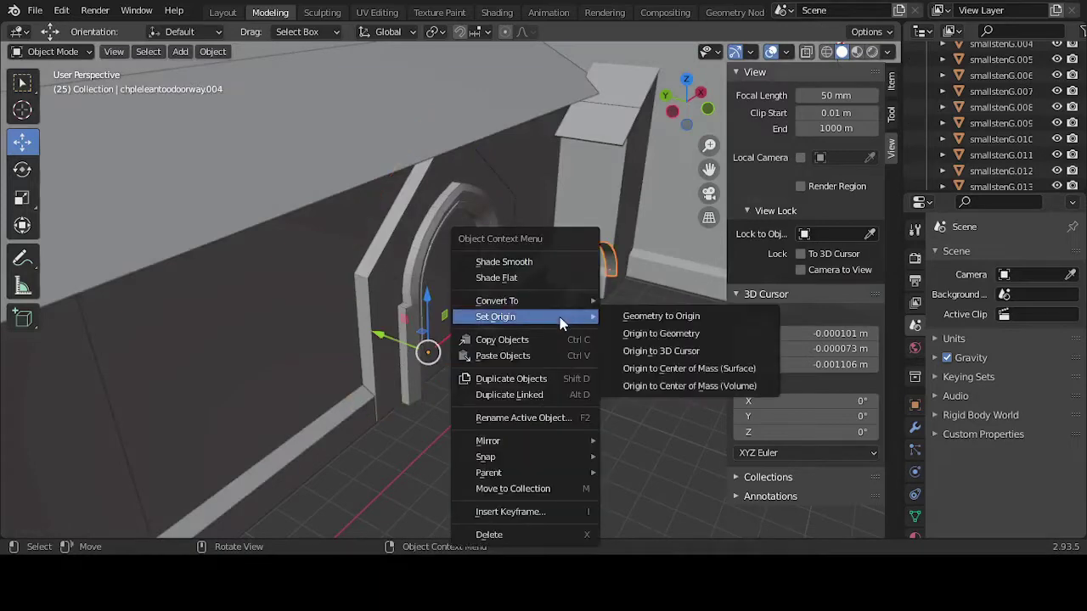
{"action": "left_click", "coordinate": [691, 369]}
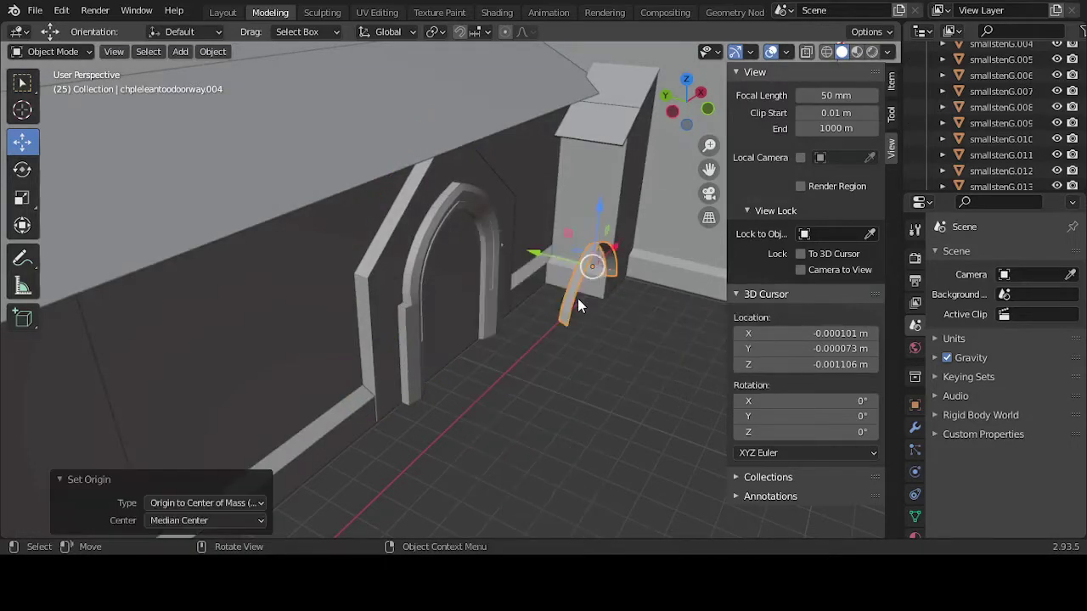
- Move the arch strip about 109.36 m along X to the door reference image, then about 1.47 m more to line up with its arch
{"action": "scroll", "coordinate": [560, 311], "scroll_direction": "down", "scroll_amount": 8}
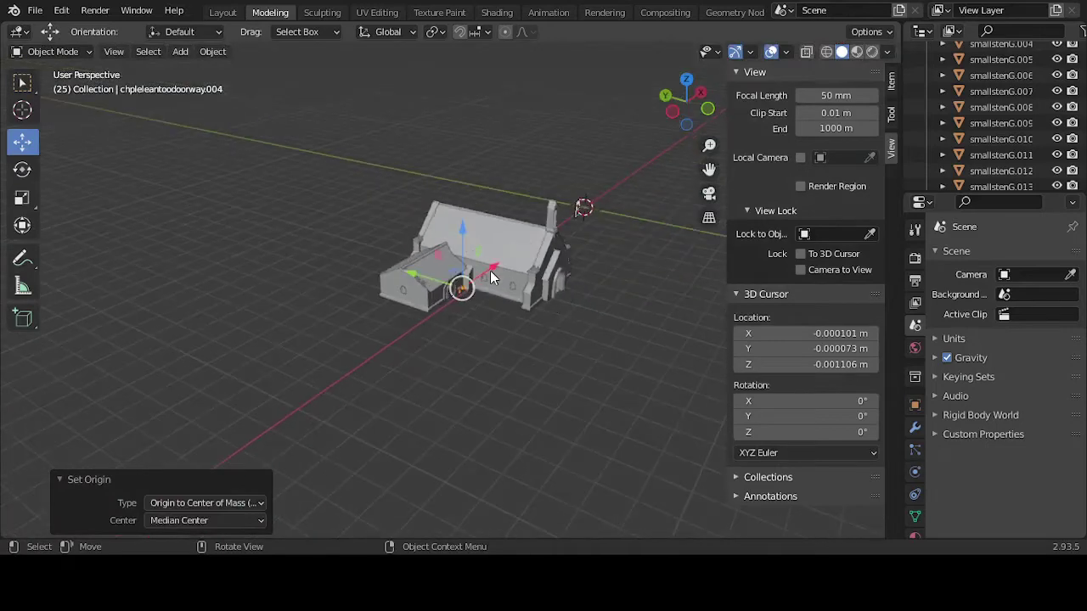
{"action": "left_click_drag", "start_coordinate": [490, 278], "coordinate": [636, 217]}
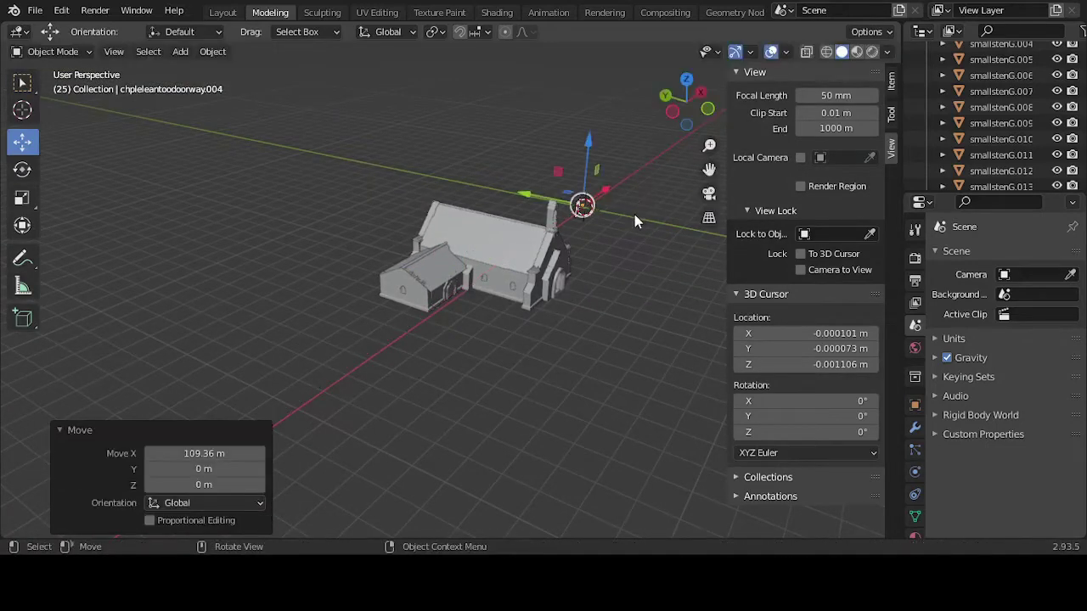
{"action": "key", "text": "KP_1"}
{"action": "key", "text": "KP_Decimal"}
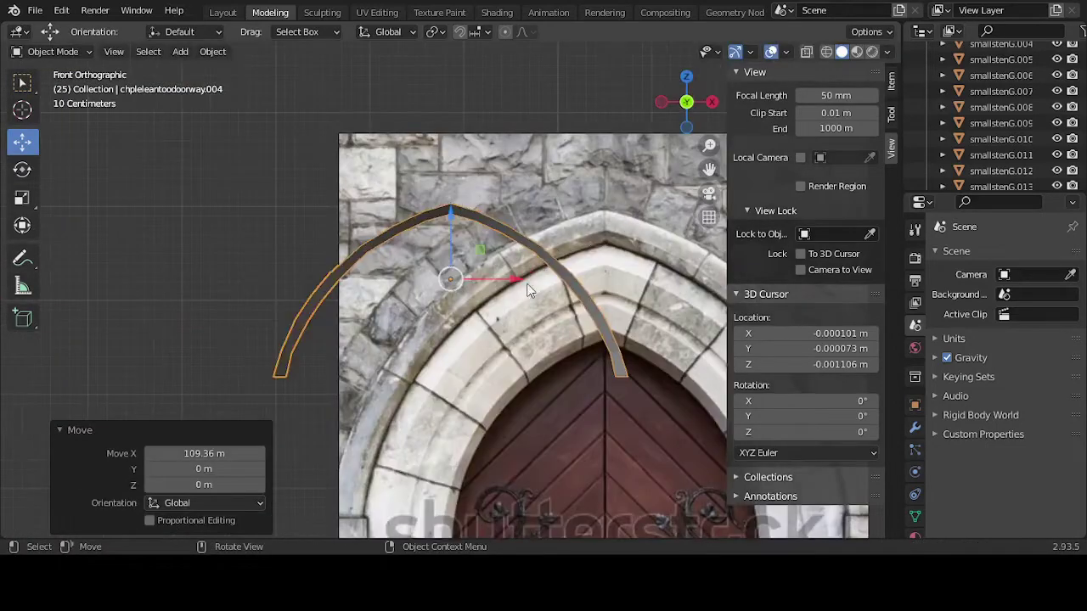
{"action": "left_click_drag", "start_coordinate": [515, 287], "coordinate": [667, 287]}
{"action": "scroll", "coordinate": [667, 287], "scroll_direction": "down", "scroll_amount": 4}
{"action": "middle_click_drag", "start_coordinate": [667, 287], "coordinate": [613, 297]}
{"action": "scroll", "coordinate": [550, 255], "scroll_direction": "up", "scroll_amount": 4}
{"action": "scroll", "coordinate": [584, 271], "scroll_direction": "up", "scroll_amount": 3}
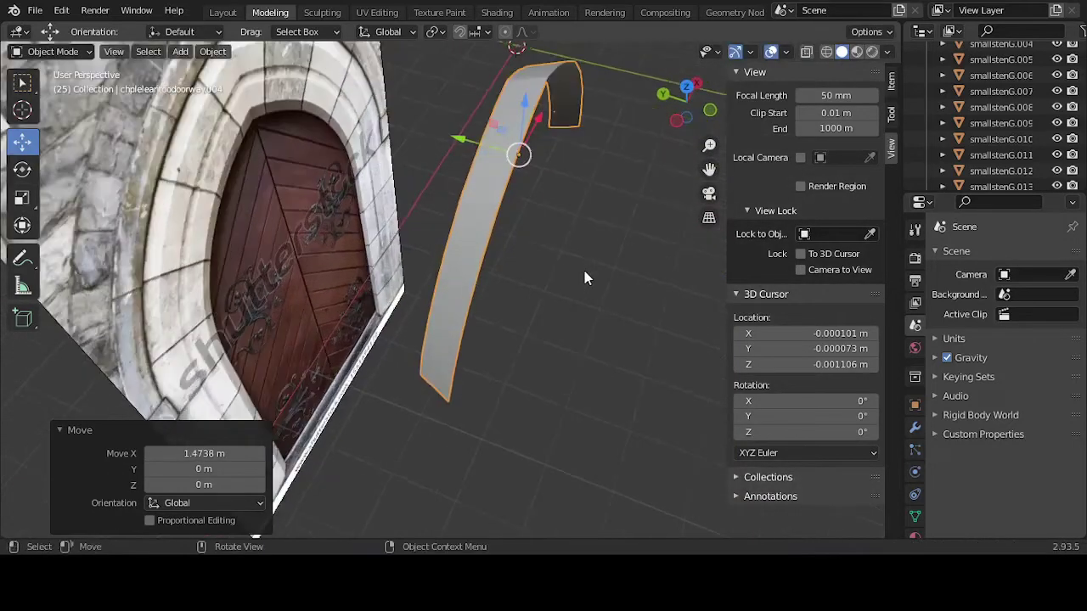
- Enter Edit Mode on the arch strip and try to box-select its rear row of vertices from the top view
{"action": "key", "text": "KP_7"}
{"action": "scroll", "coordinate": [578, 260], "scroll_direction": "down", "scroll_amount": 3}
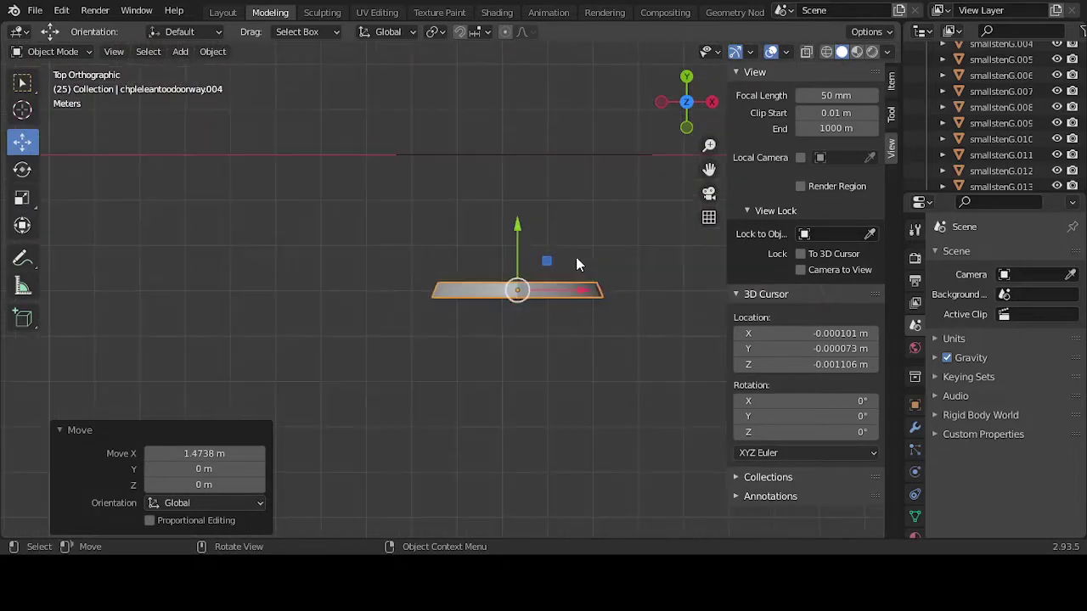
{"action": "scroll", "coordinate": [577, 258], "scroll_direction": "up", "scroll_amount": 2}
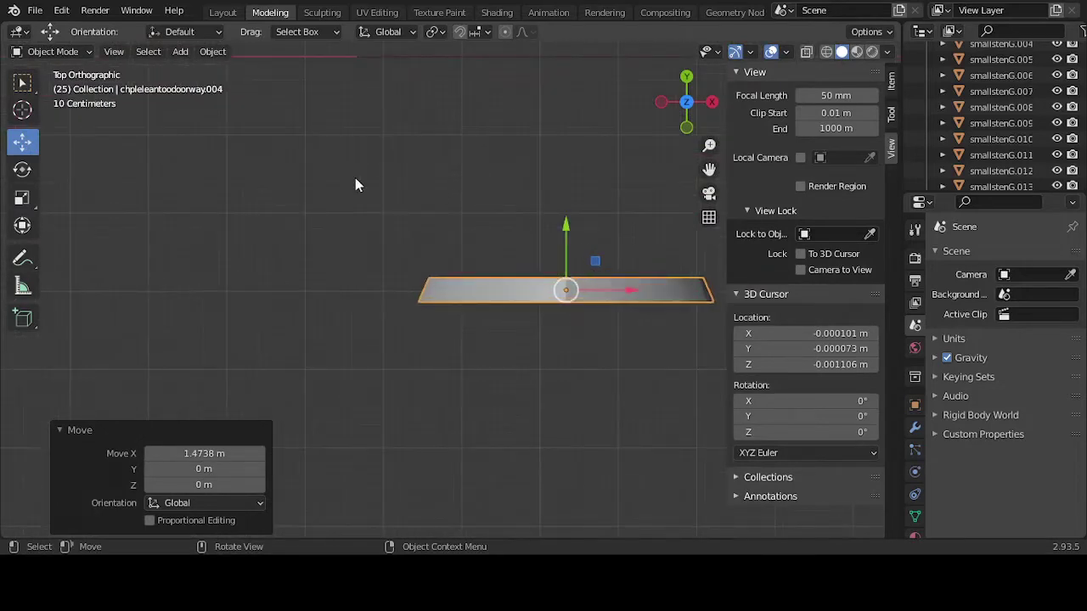
{"action": "key", "text": "Tab"}
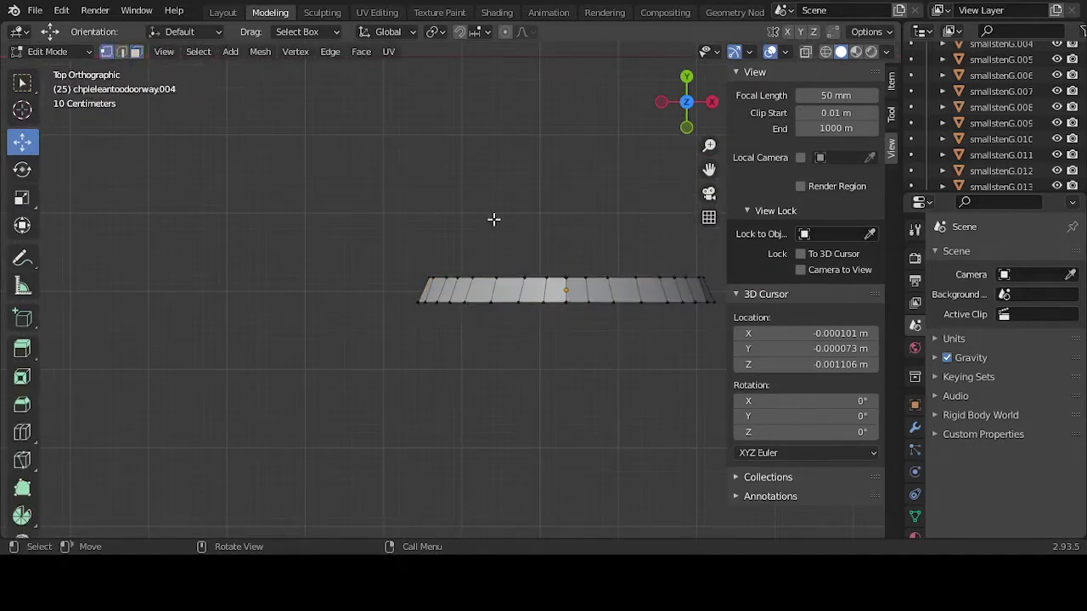
{"action": "left_click_drag", "start_coordinate": [359, 218], "coordinate": [718, 281]}
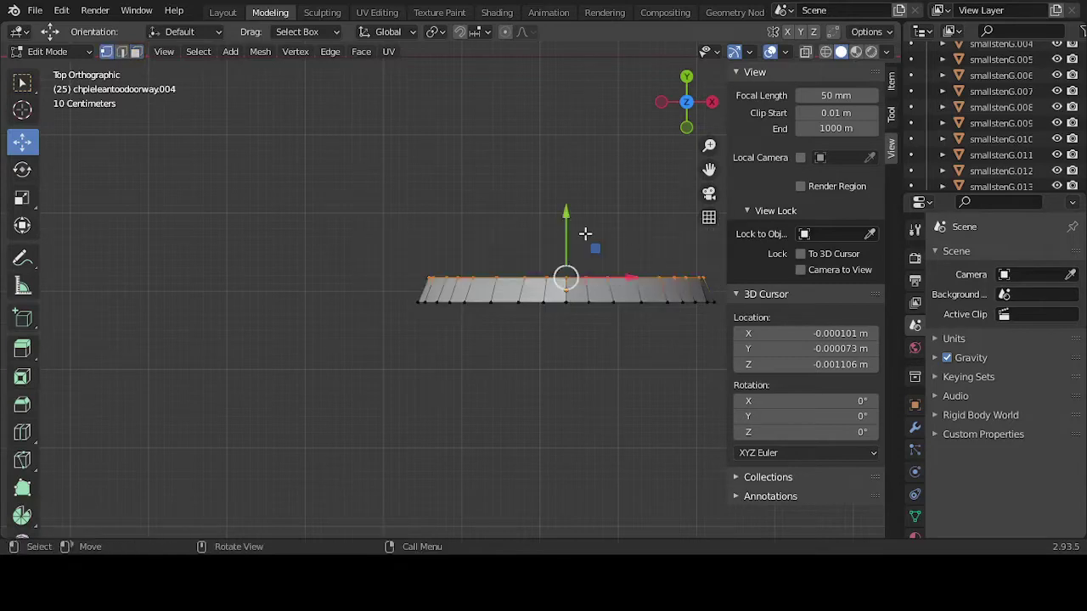
{"action": "key", "text": "KP_1"}
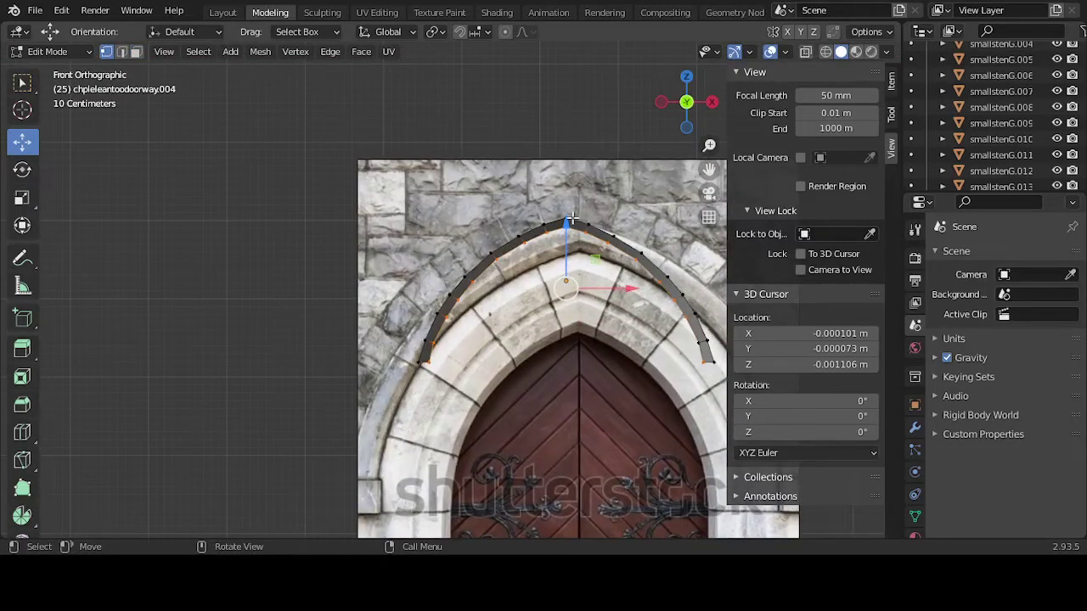
{"action": "middle_click_drag", "start_coordinate": [553, 244], "coordinate": [640, 316]}
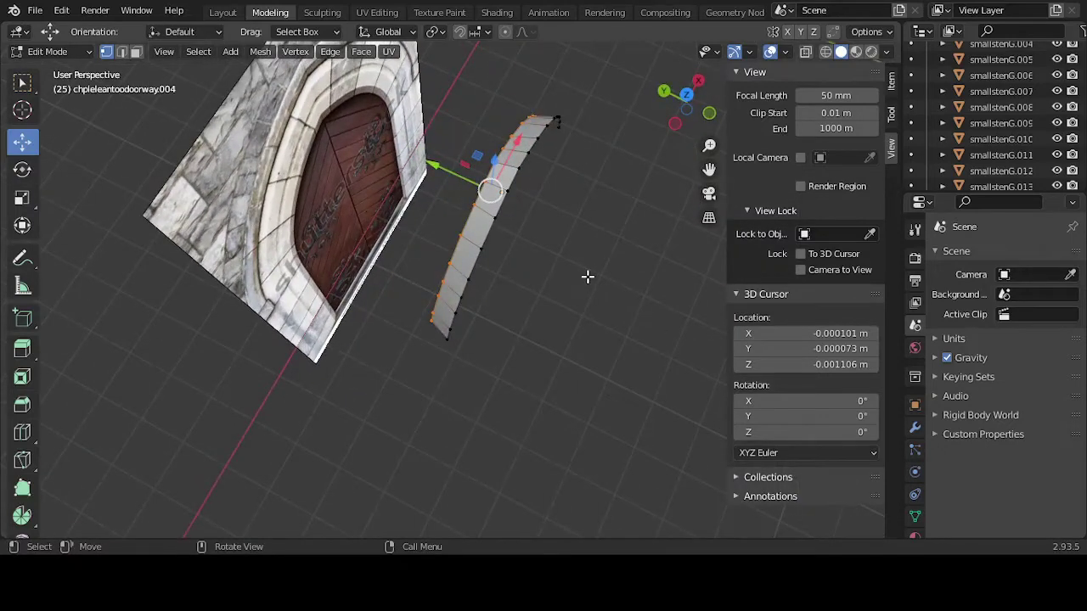
- Turn on X-ray, reselect the strip's entire rear row of vertices from the top view and scale it to 1.052 along X
{"action": "key", "text": "KP_7"}
{"action": "left_click", "coordinate": [806, 52]}
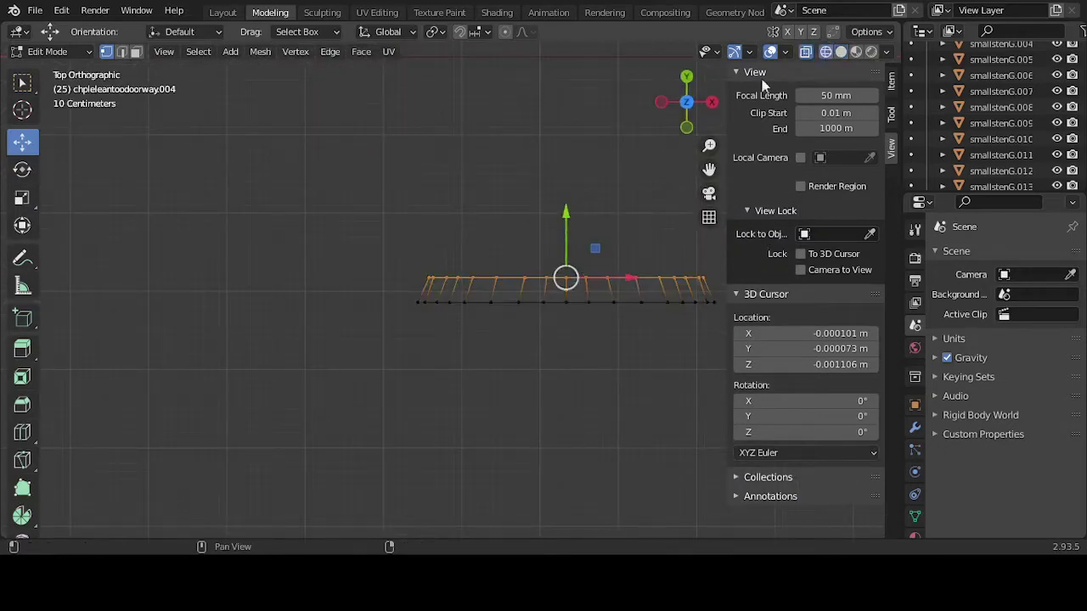
{"action": "left_click_drag", "start_coordinate": [373, 214], "coordinate": [735, 284]}
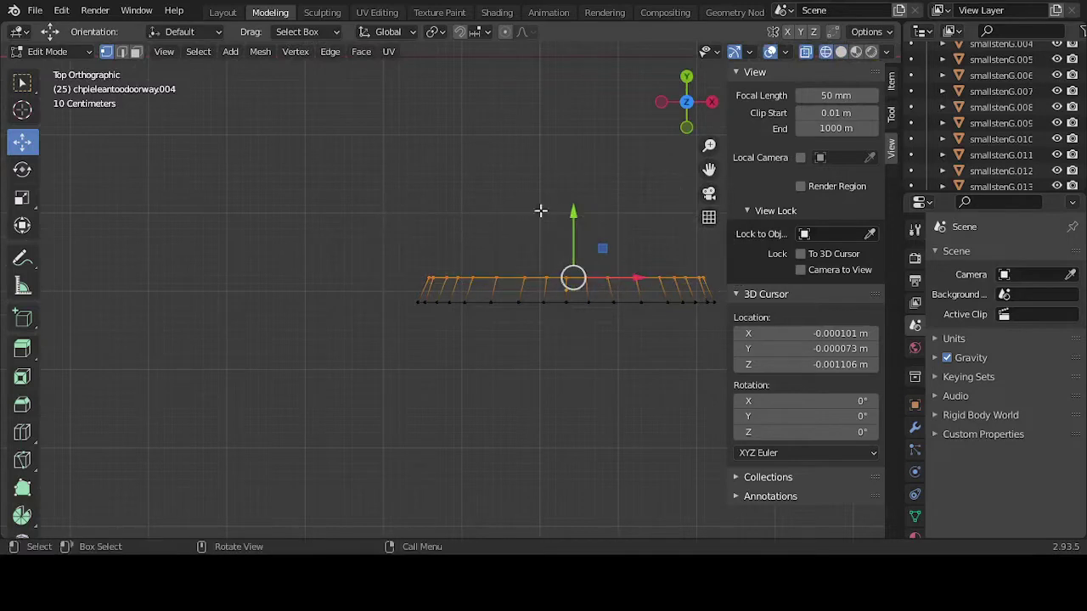
{"action": "left_click", "coordinate": [22, 197]}
{"action": "left_click_drag", "start_coordinate": [636, 277], "coordinate": [637, 277]}
- Switch to the Move tool and compare the strip's end vertices with the stone arch in the reference image
{"action": "middle_click_drag", "start_coordinate": [603, 351], "coordinate": [618, 305]}
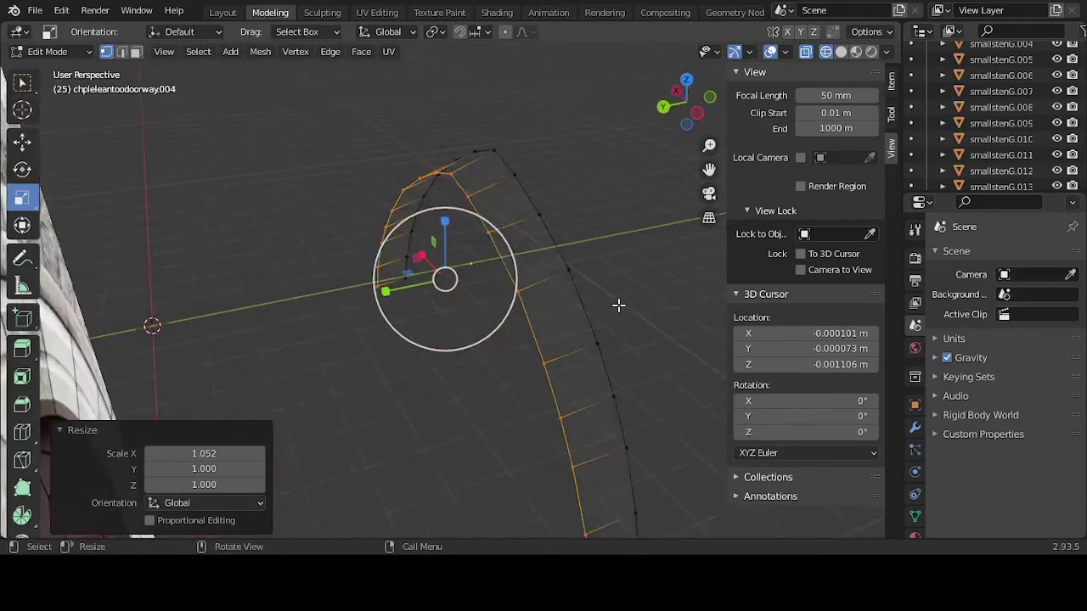
{"action": "key", "text": "shift+space"}
{"action": "key", "text": "g"}
{"action": "key", "text": "KP_1"}
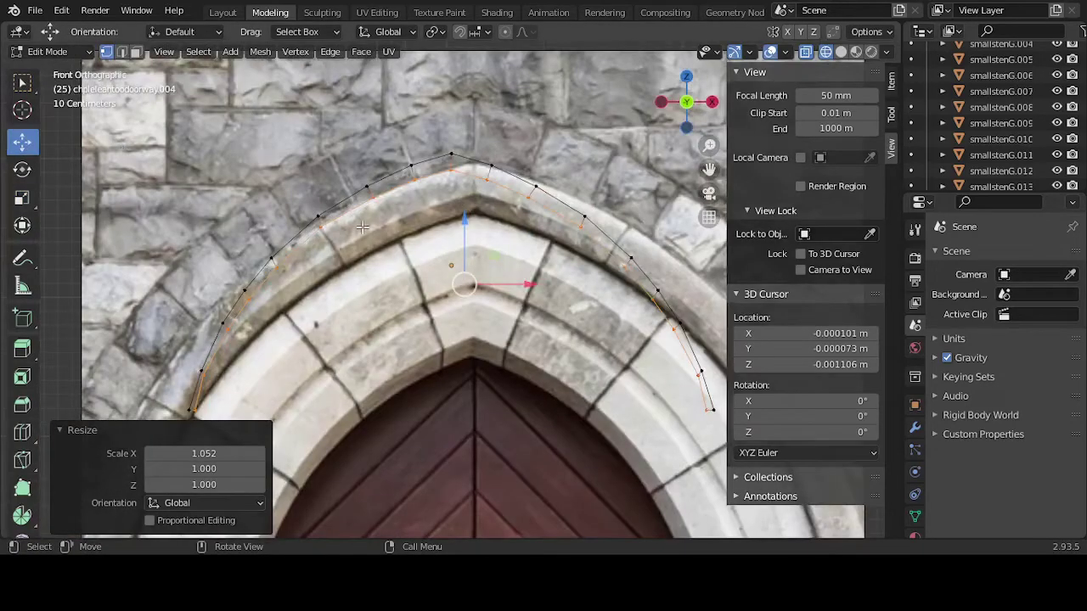
{"action": "scroll", "coordinate": [299, 293], "scroll_direction": "down", "scroll_amount": 1}
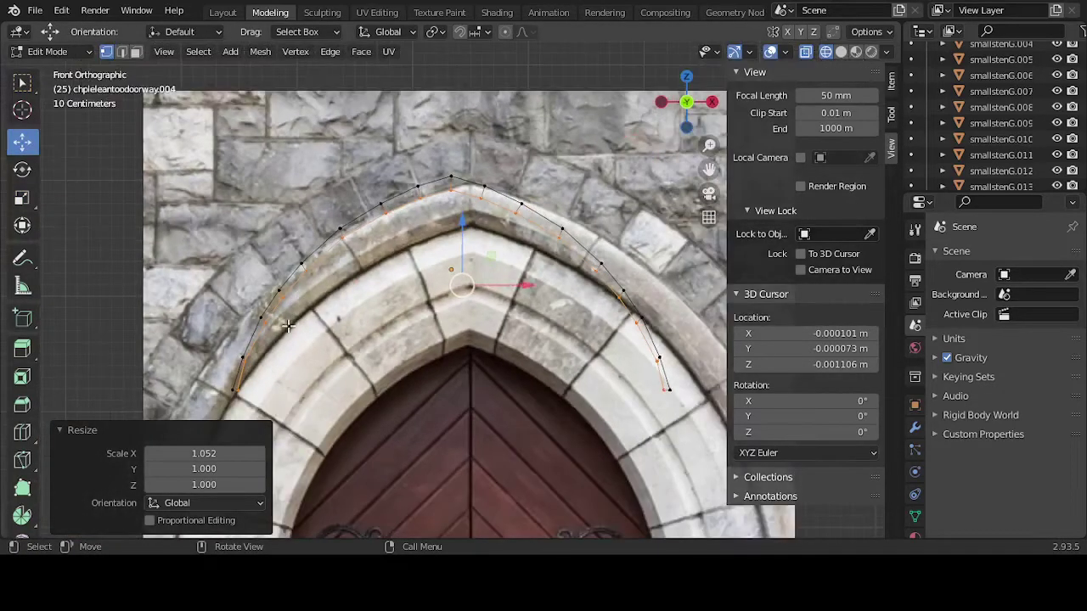
{"action": "left_click", "coordinate": [238, 391]}
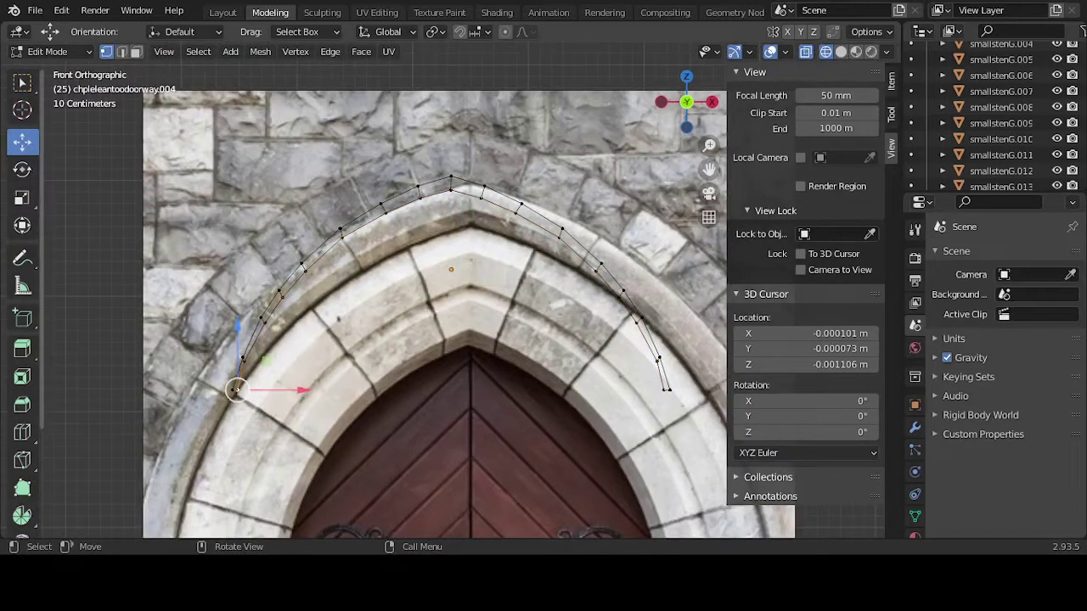
{"action": "middle_click_drag", "start_coordinate": [399, 288], "coordinate": [446, 306]}
{"action": "left_click", "coordinate": [446, 305]}
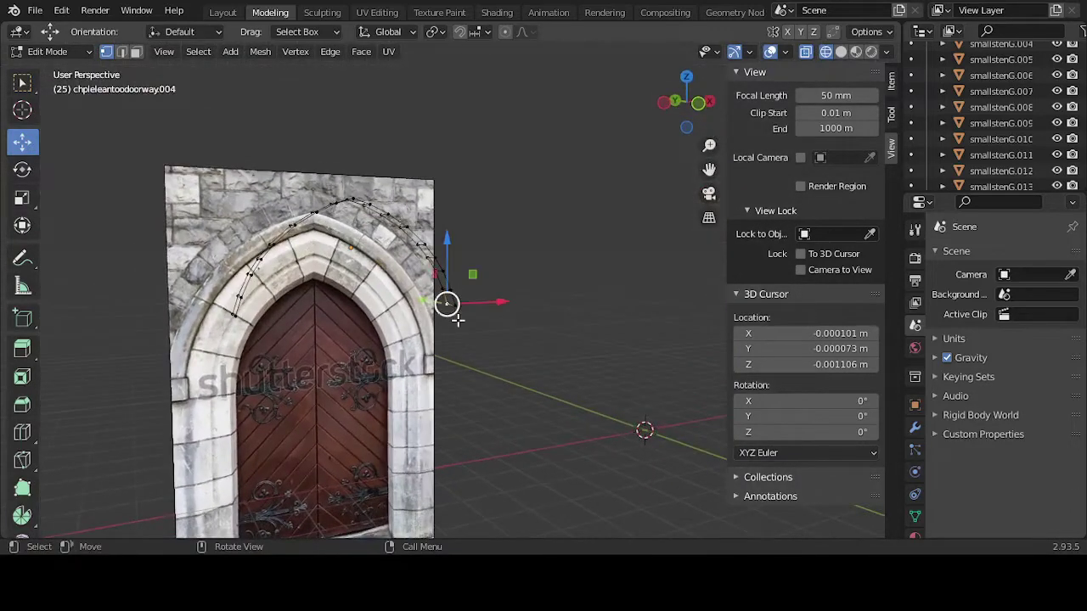
{"action": "key", "text": "KP_1"}
{"action": "scroll", "coordinate": [425, 312], "scroll_direction": "up", "scroll_amount": 3}
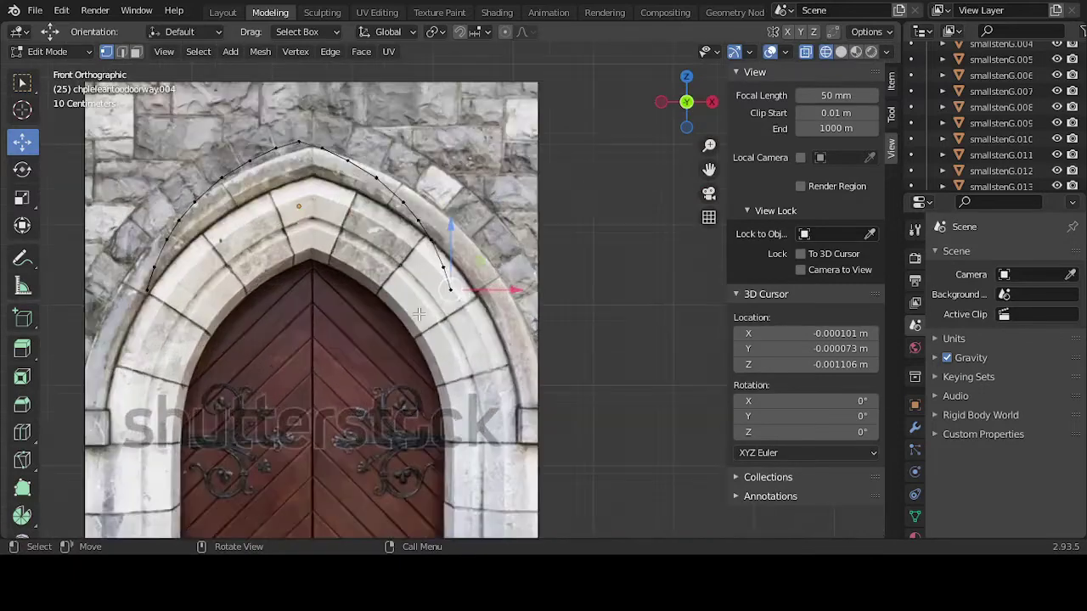
{"action": "scroll", "coordinate": [413, 311], "scroll_direction": "down", "scroll_amount": 4}
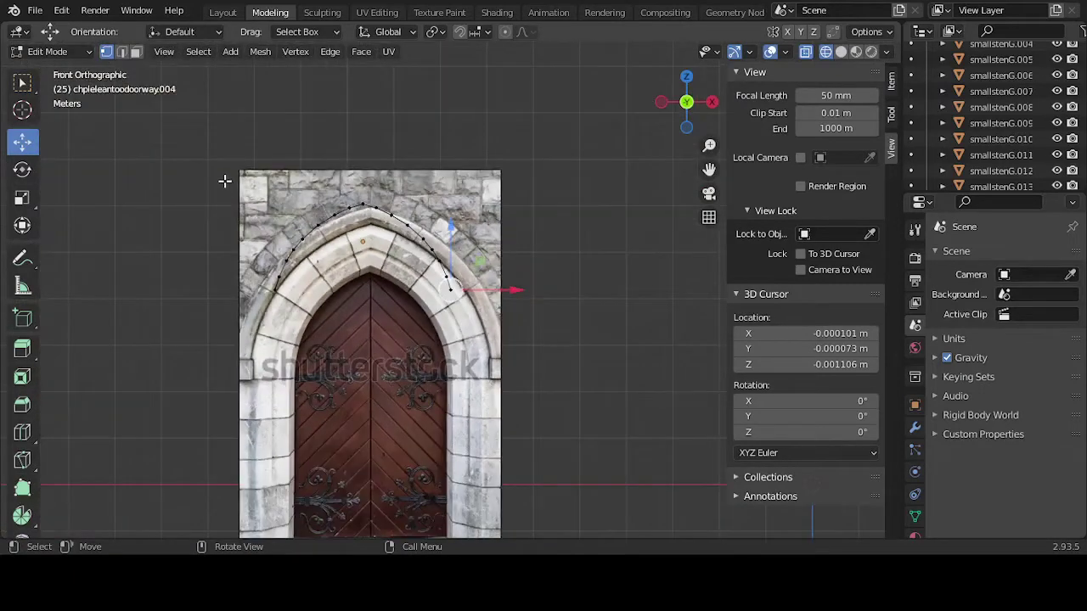
{"action": "scroll", "coordinate": [471, 372], "scroll_direction": "down", "scroll_amount": 8}
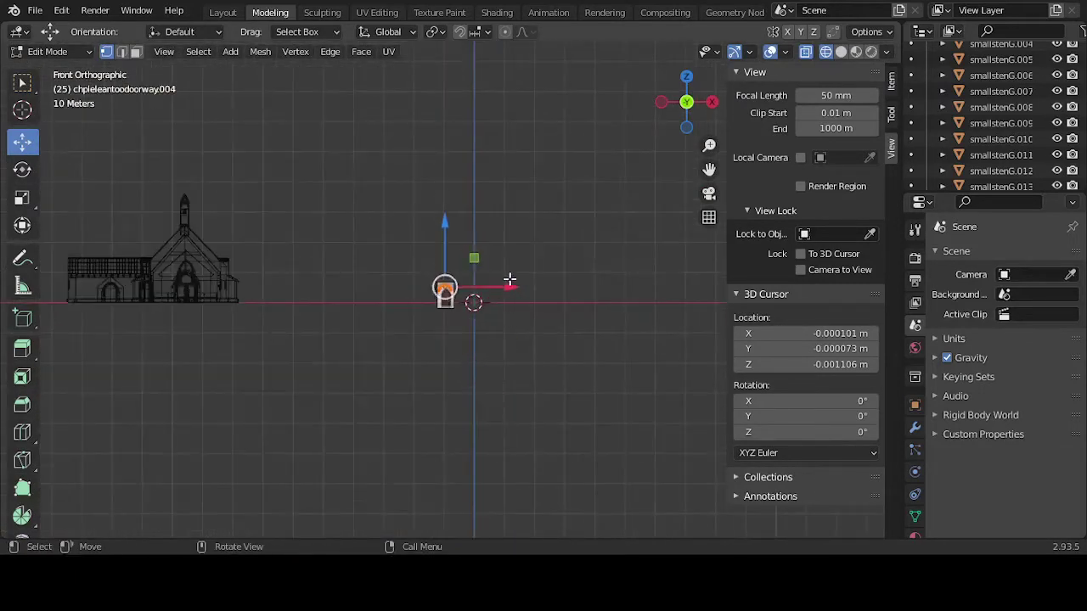
- Move the arch edge line about -110.76 m along X to the chapel doorway, then about -0.08 m more to centre it on the arch
{"action": "left_click_drag", "start_coordinate": [510, 279], "coordinate": [167, 313]}
{"action": "key", "text": "KP_Decimal"}
{"action": "scroll", "coordinate": [468, 300], "scroll_direction": "up", "scroll_amount": 2}
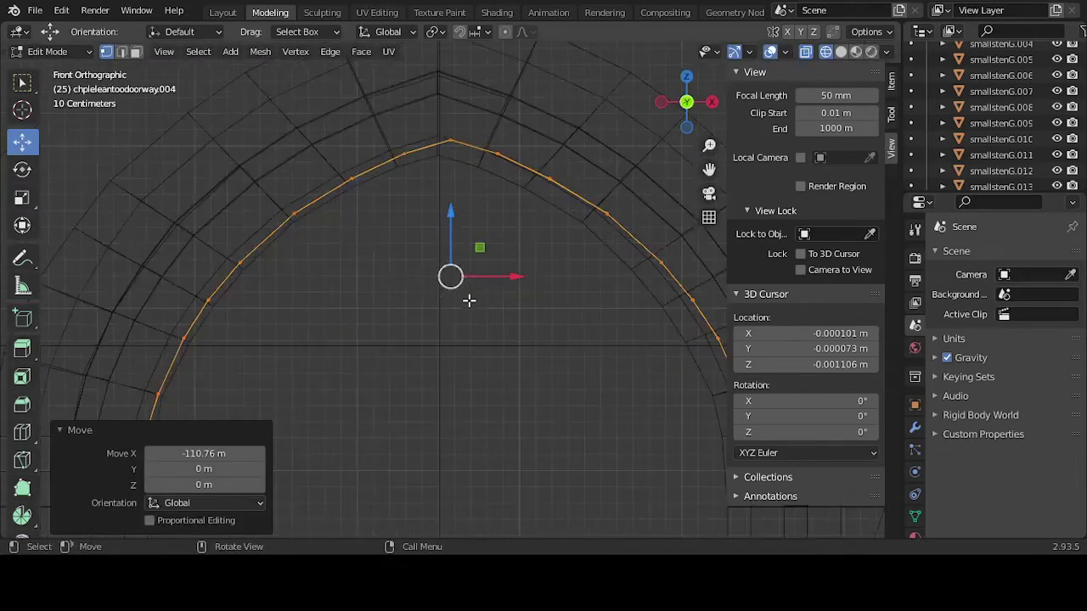
{"action": "scroll", "coordinate": [475, 299], "scroll_direction": "down", "scroll_amount": 1}
{"action": "left_click_drag", "start_coordinate": [502, 281], "coordinate": [488, 280]}
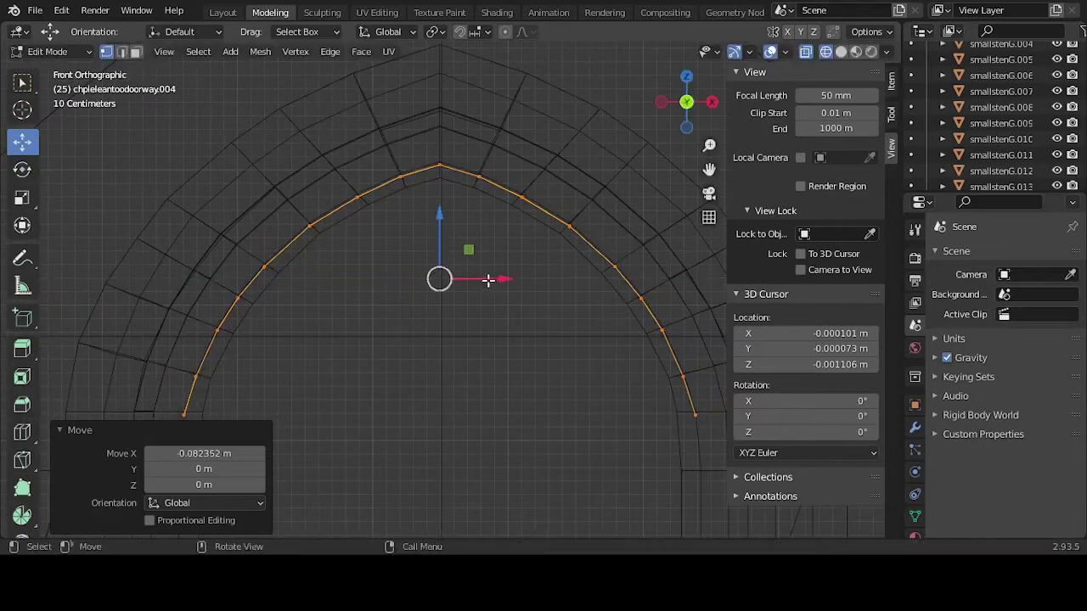
- Fine-tune the arch edge line against the stone arch: about -0.065 m in Z, X nudges of 0.012 and -0.012 m, and 0.025 m up in solid shading
{"action": "left_click_drag", "start_coordinate": [434, 236], "coordinate": [444, 248]}
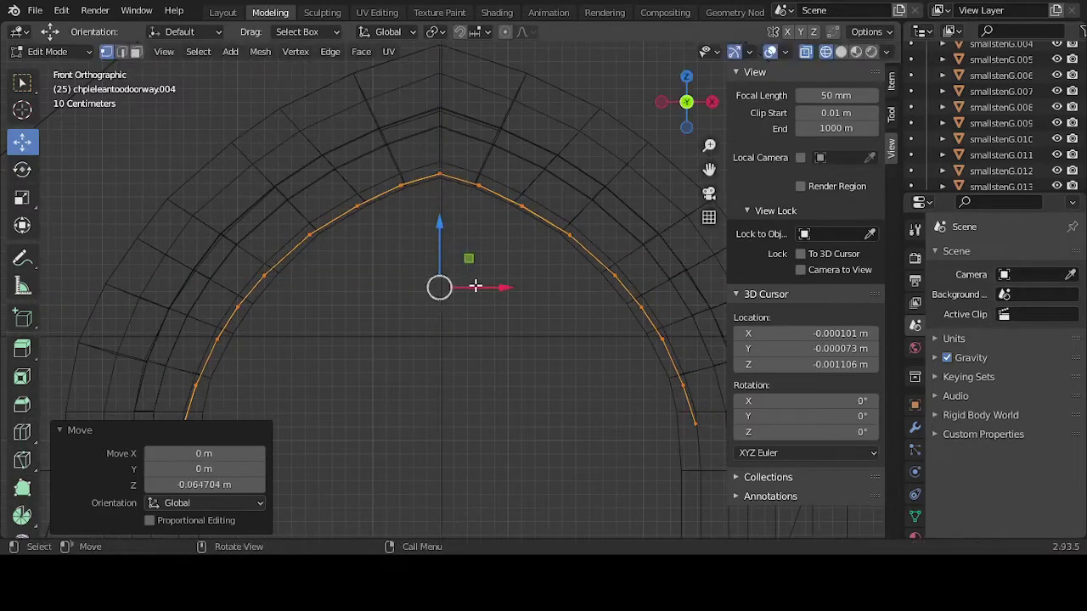
{"action": "left_click_drag", "start_coordinate": [476, 286], "coordinate": [480, 287]}
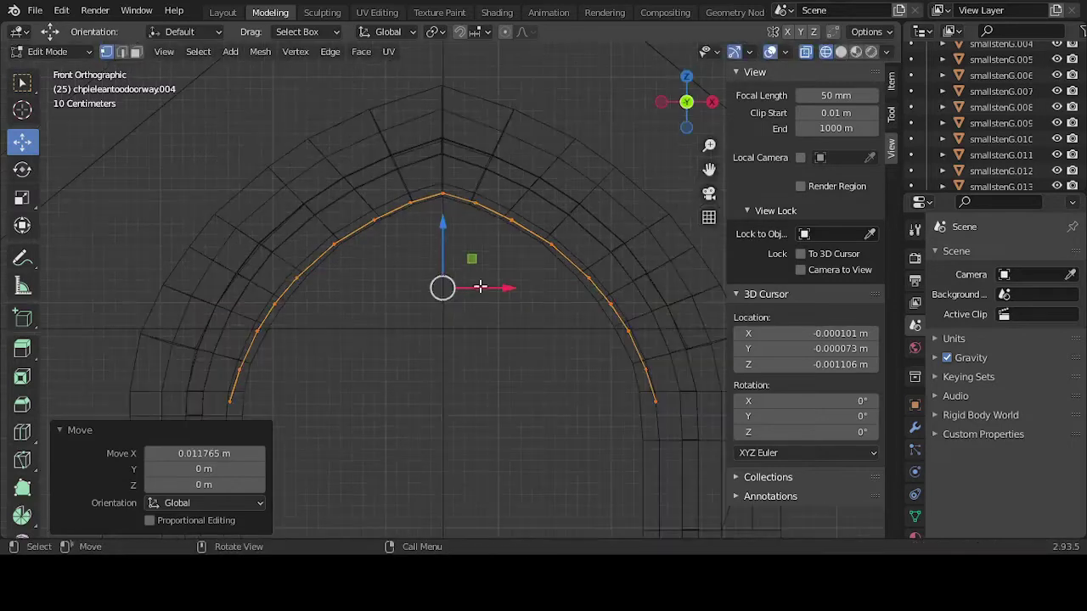
{"action": "left_click", "coordinate": [839, 52]}
{"action": "scroll", "coordinate": [470, 234], "scroll_direction": "up", "scroll_amount": 3}
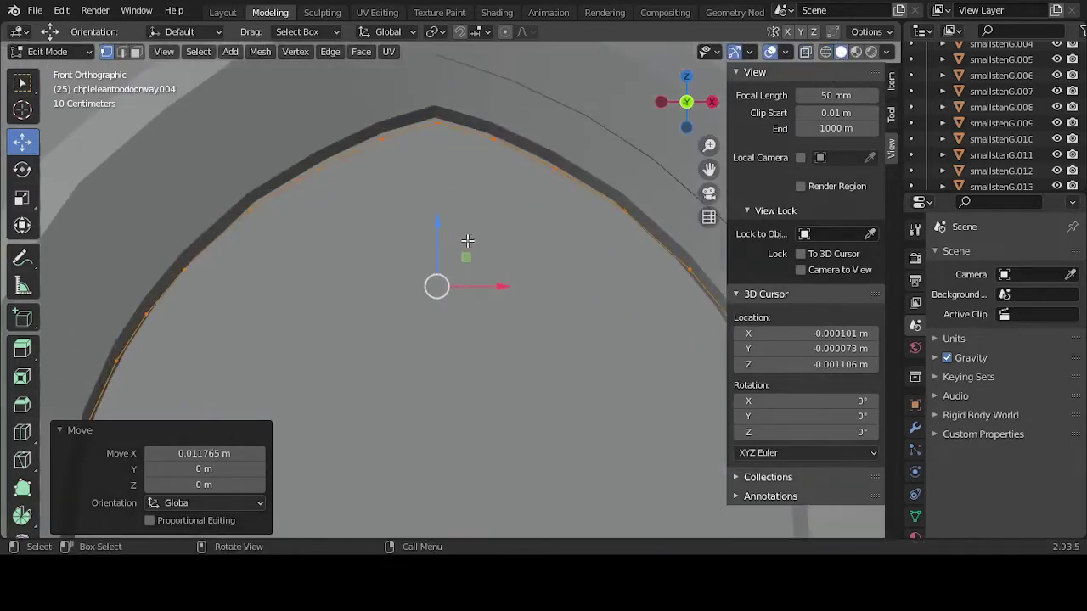
{"action": "left_click_drag", "start_coordinate": [476, 291], "coordinate": [472, 289]}
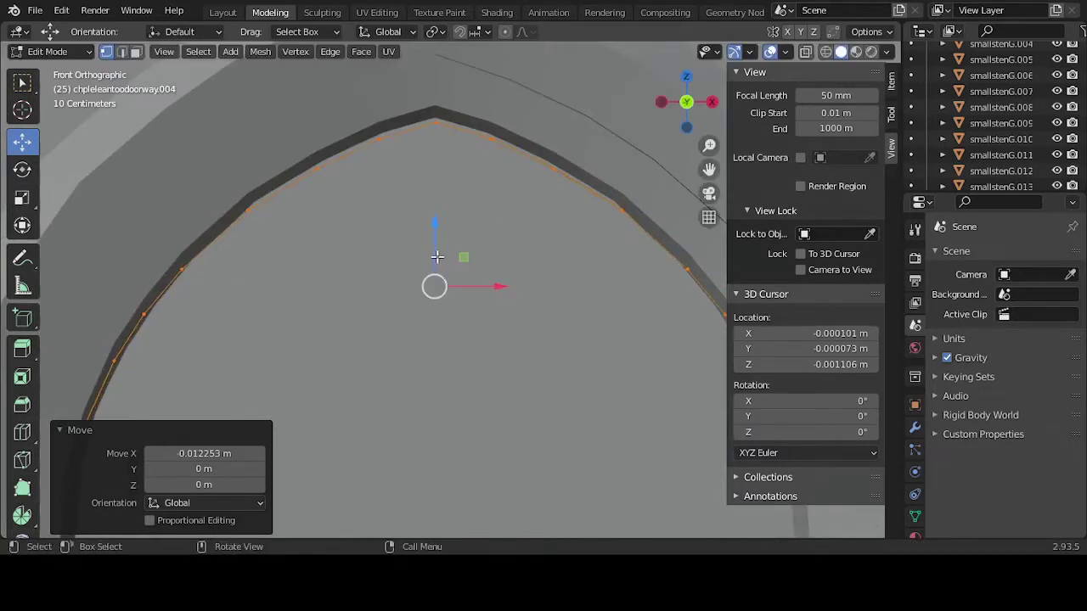
{"action": "left_click_drag", "start_coordinate": [436, 257], "coordinate": [437, 249]}
{"action": "scroll", "coordinate": [442, 271], "scroll_direction": "down", "scroll_amount": 2}
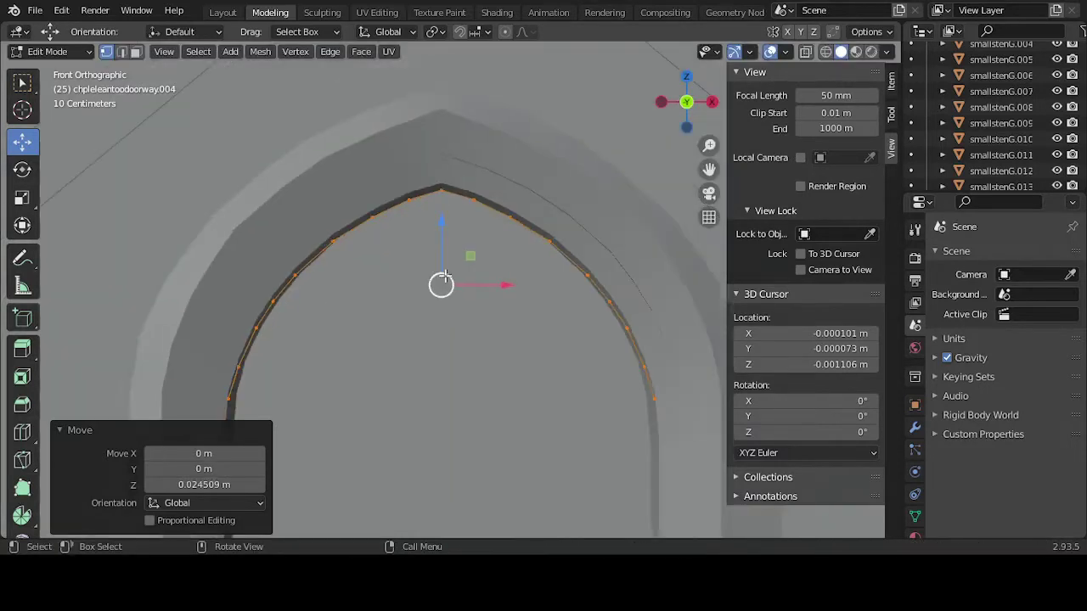
{"action": "scroll", "coordinate": [271, 265], "scroll_direction": "up", "scroll_amount": 2}
{"action": "left_click", "coordinate": [228, 269]}
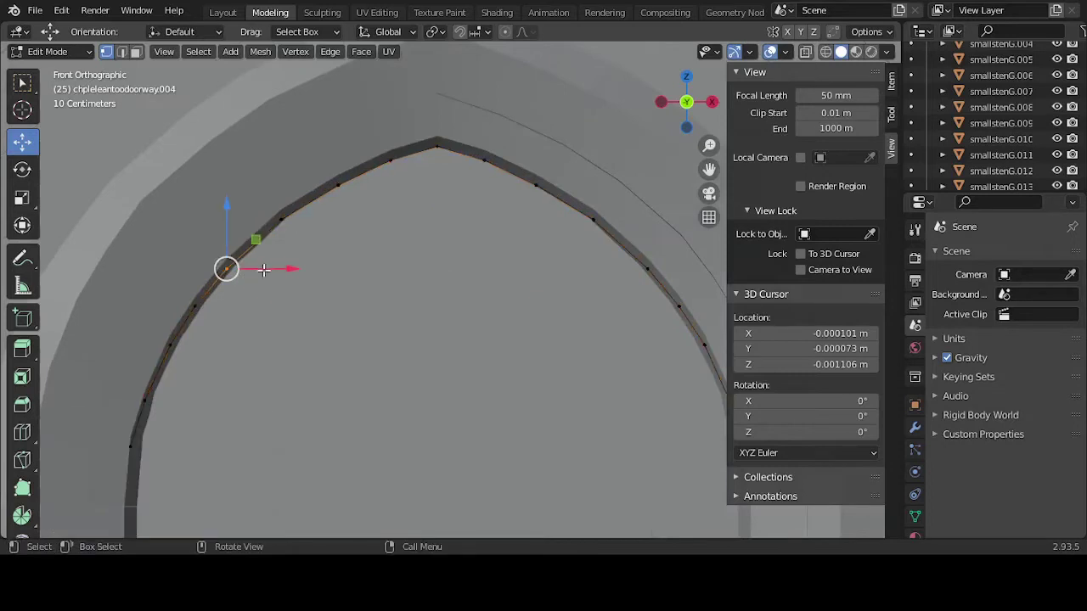
{"action": "key", "text": "g"}
{"action": "key", "text": "x"}
{"action": "left_click", "coordinate": [270, 269]}
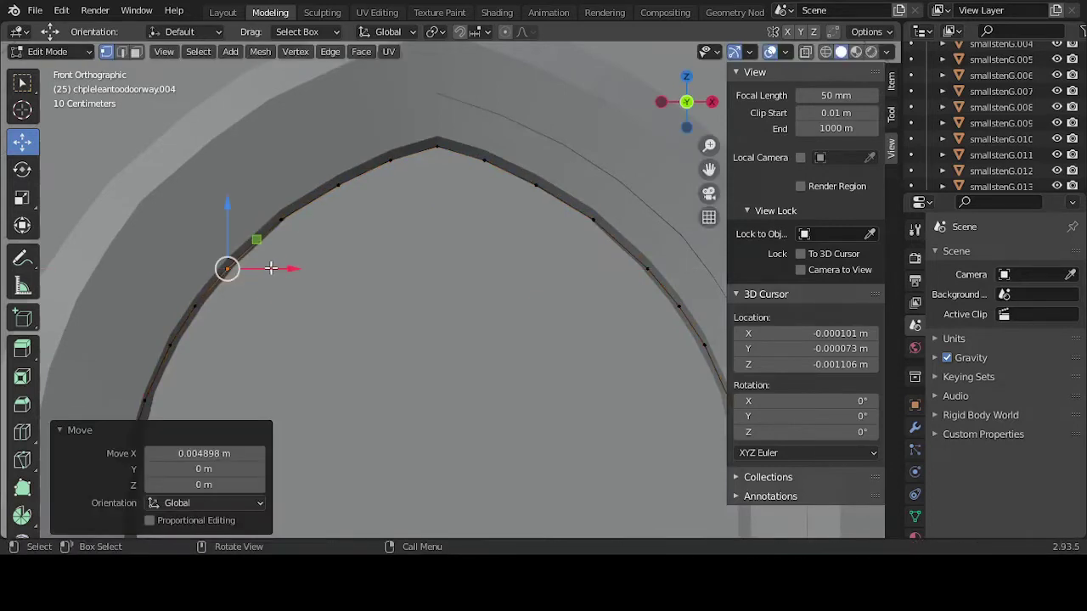
- In wireframe shading, move the fifth and fourth vertices from the arch strip's left end about 0.0245 m each along X
{"action": "left_click", "coordinate": [825, 52]}
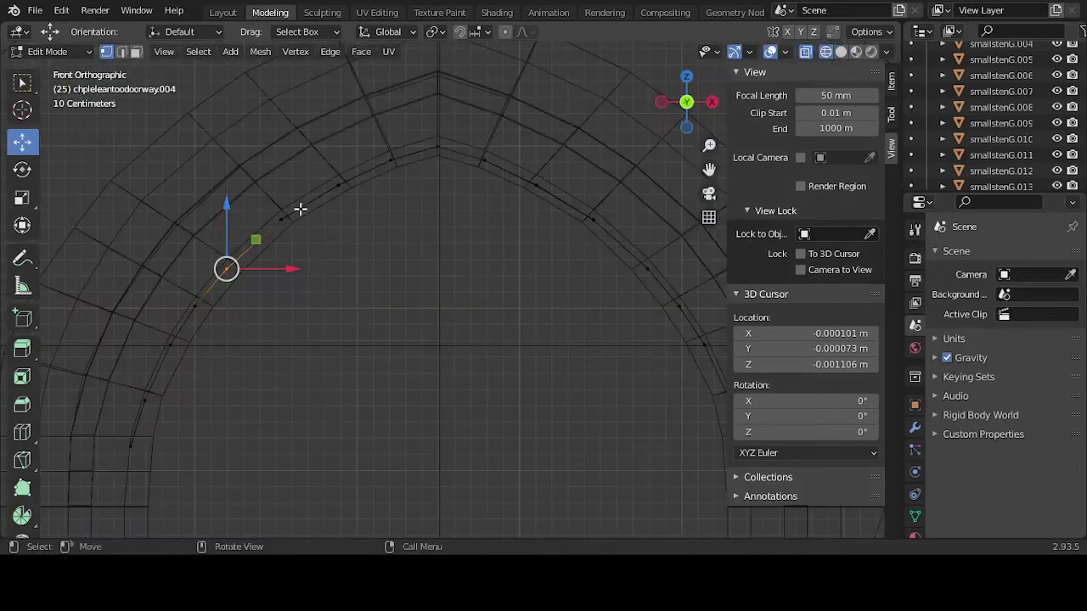
{"action": "key", "text": "g"}
{"action": "key", "text": "x"}
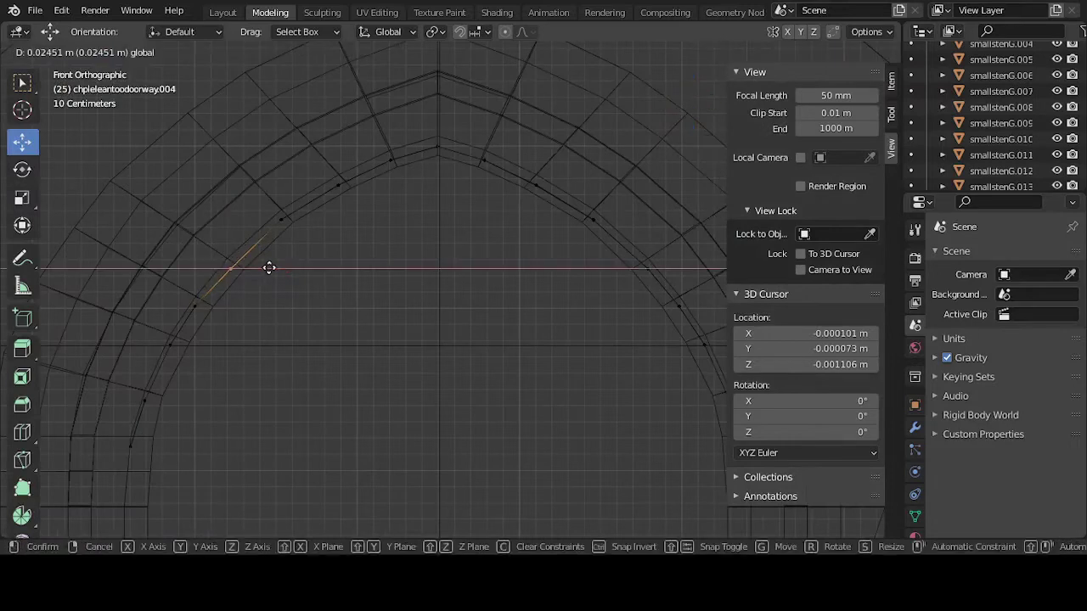
{"action": "left_click", "coordinate": [269, 269]}
{"action": "left_click_drag", "start_coordinate": [223, 330], "coordinate": [195, 304]}
{"action": "key", "text": "g"}
{"action": "key", "text": "x"}
{"action": "left_click", "coordinate": [235, 305]}
- Shift the three lowest vertices on the arch strip's left side slightly inward along X, one after another
{"action": "left_click_drag", "start_coordinate": [219, 347], "coordinate": [150, 342]}
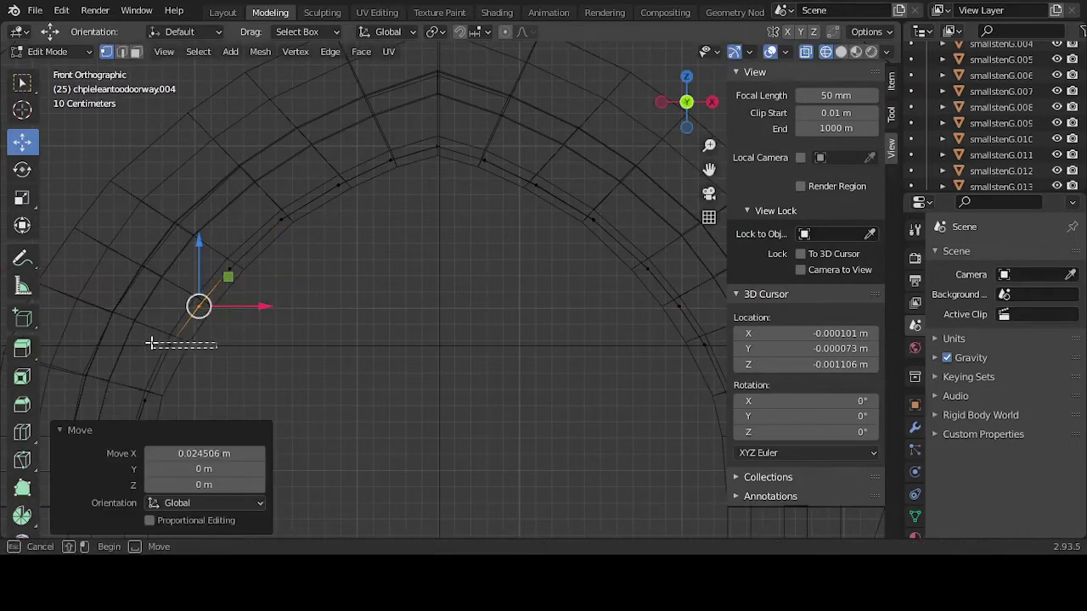
{"action": "key", "text": "g"}
{"action": "key", "text": "x"}
{"action": "left_click", "coordinate": [199, 344]}
{"action": "left_click_drag", "start_coordinate": [199, 402], "coordinate": [141, 376]}
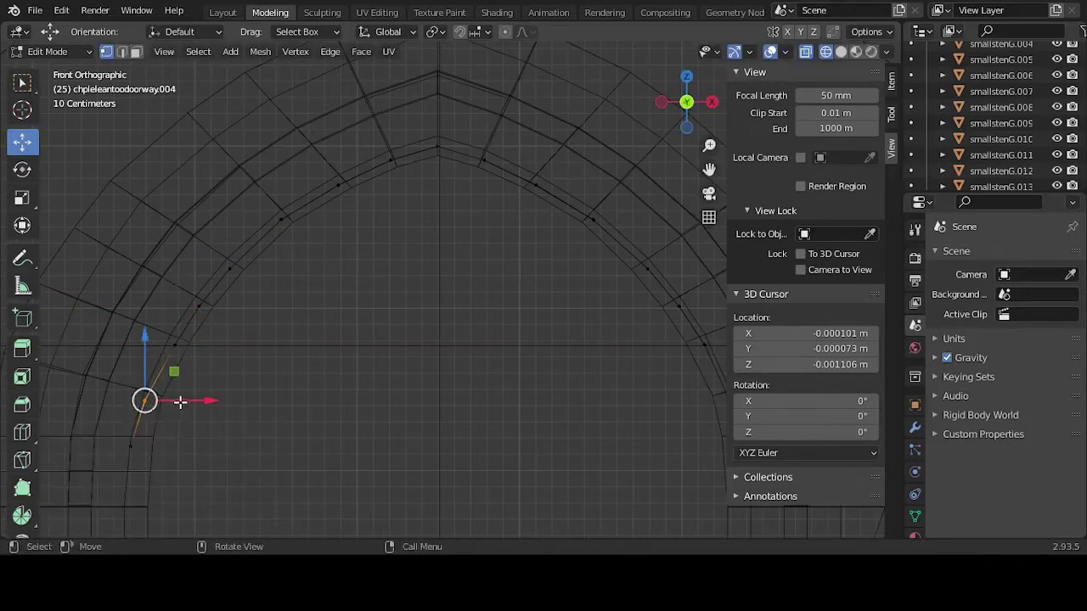
{"action": "key", "text": "g"}
{"action": "key", "text": "x"}
{"action": "left_click", "coordinate": [165, 432]}
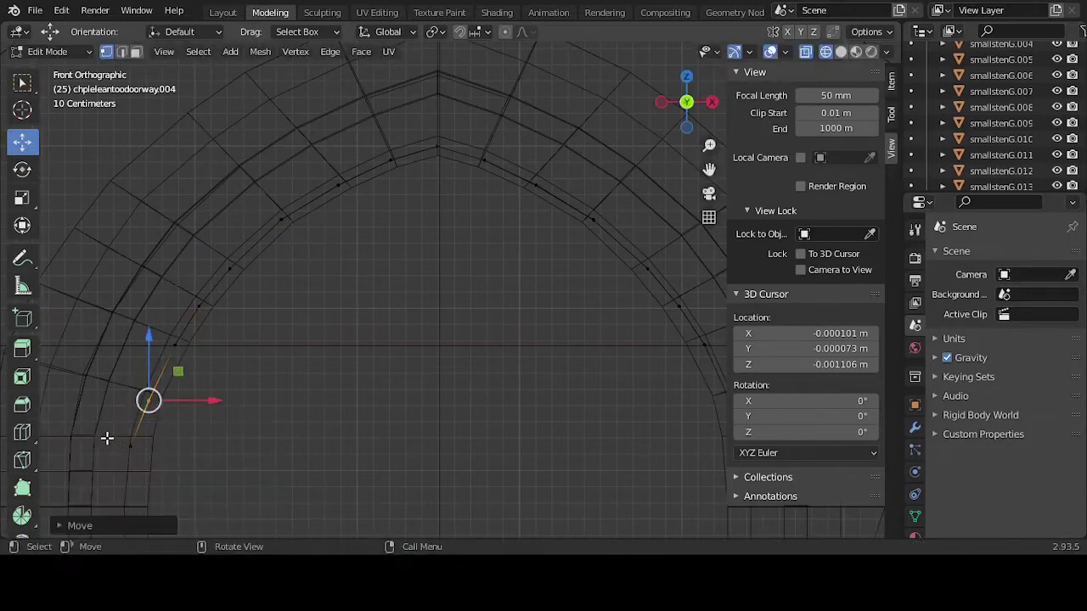
{"action": "left_click_drag", "start_coordinate": [107, 438], "coordinate": [143, 454]}
{"action": "key", "text": "g"}
{"action": "key", "text": "x"}
{"action": "left_click", "coordinate": [169, 451]}
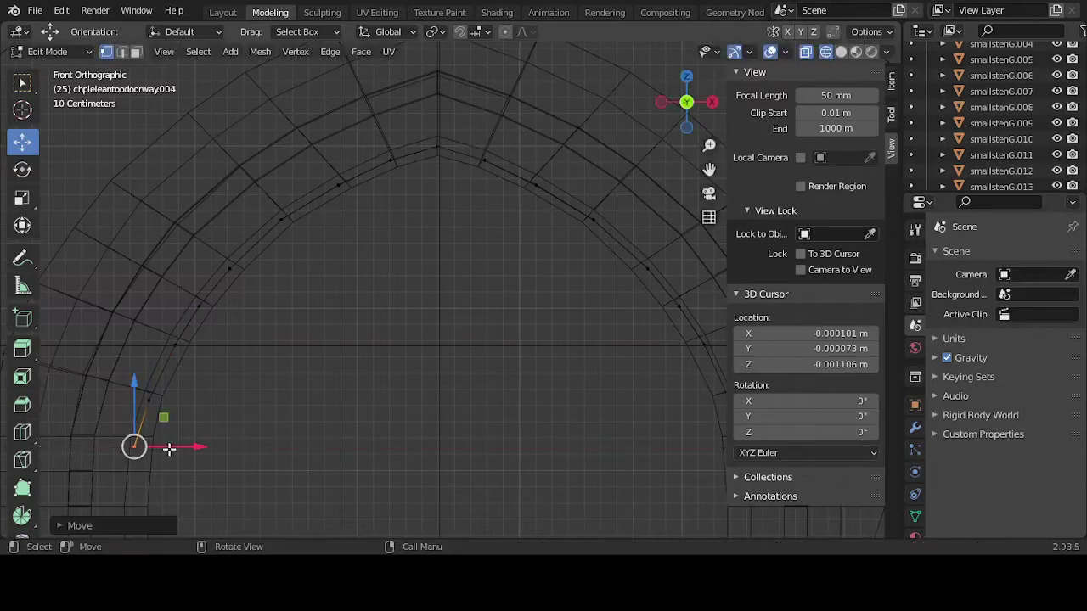
- Return to solid shading, examine the arch strip beside the stone doorway in perspective, and leave Edit Mode
{"action": "scroll", "coordinate": [398, 347], "scroll_direction": "down", "scroll_amount": 1}
{"action": "left_click", "coordinate": [841, 51]}
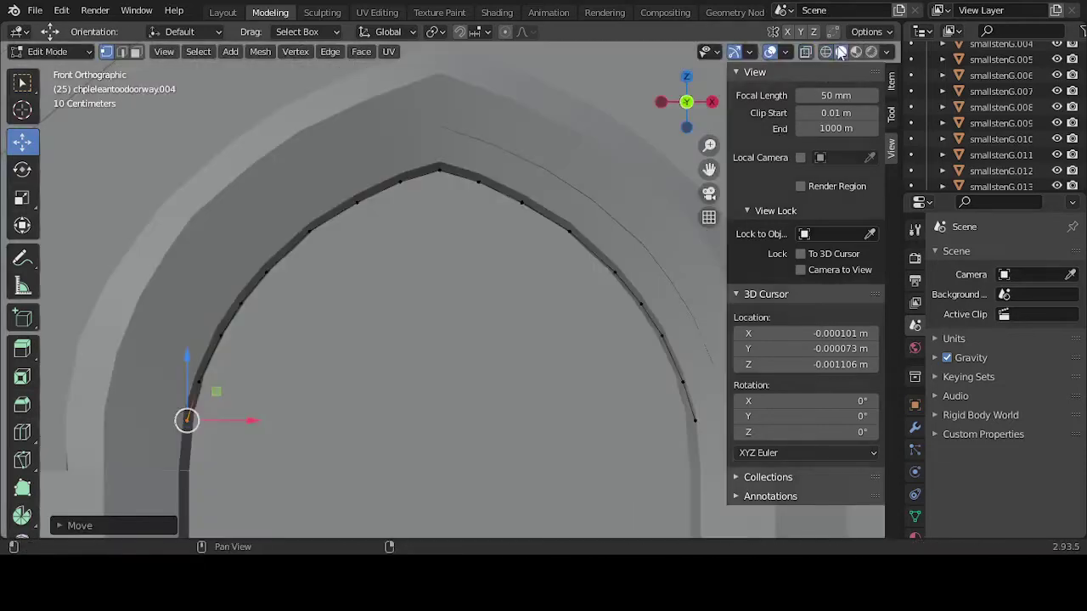
{"action": "middle_click_drag", "start_coordinate": [299, 411], "coordinate": [386, 438]}
{"action": "scroll", "coordinate": [385, 438], "scroll_direction": "up", "scroll_amount": 3}
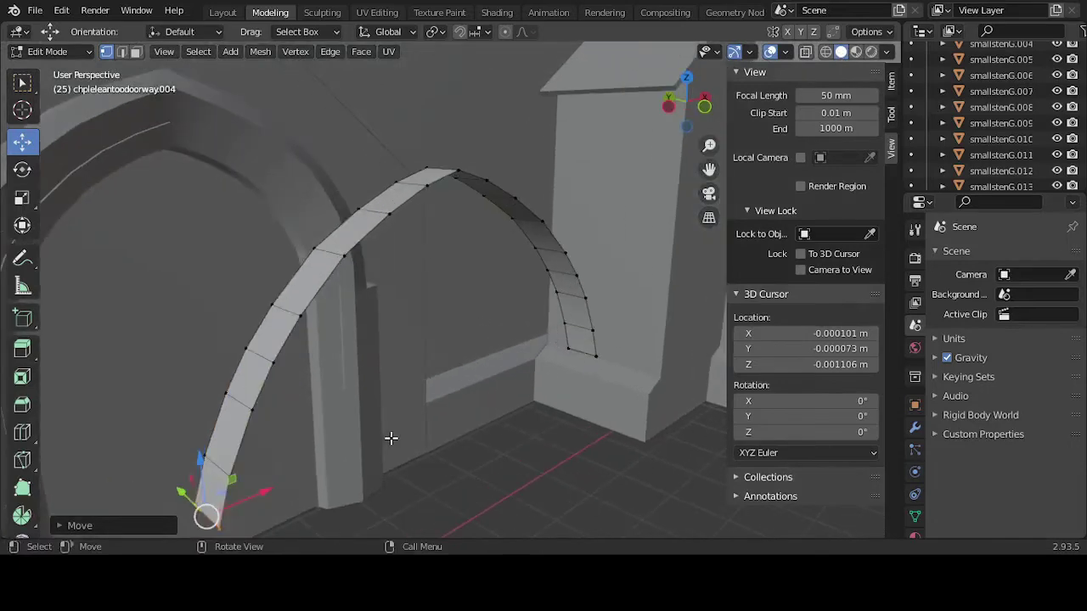
{"action": "scroll", "coordinate": [449, 422], "scroll_direction": "down", "scroll_amount": 2}
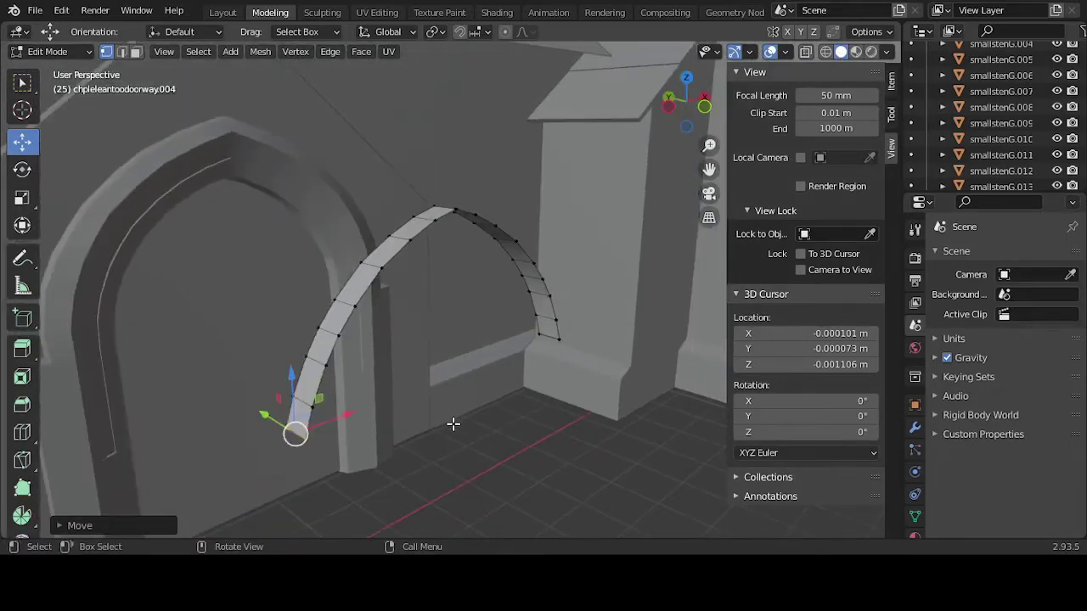
{"action": "key", "text": "Tab"}
{"action": "scroll", "coordinate": [474, 434], "scroll_direction": "down", "scroll_amount": 8}
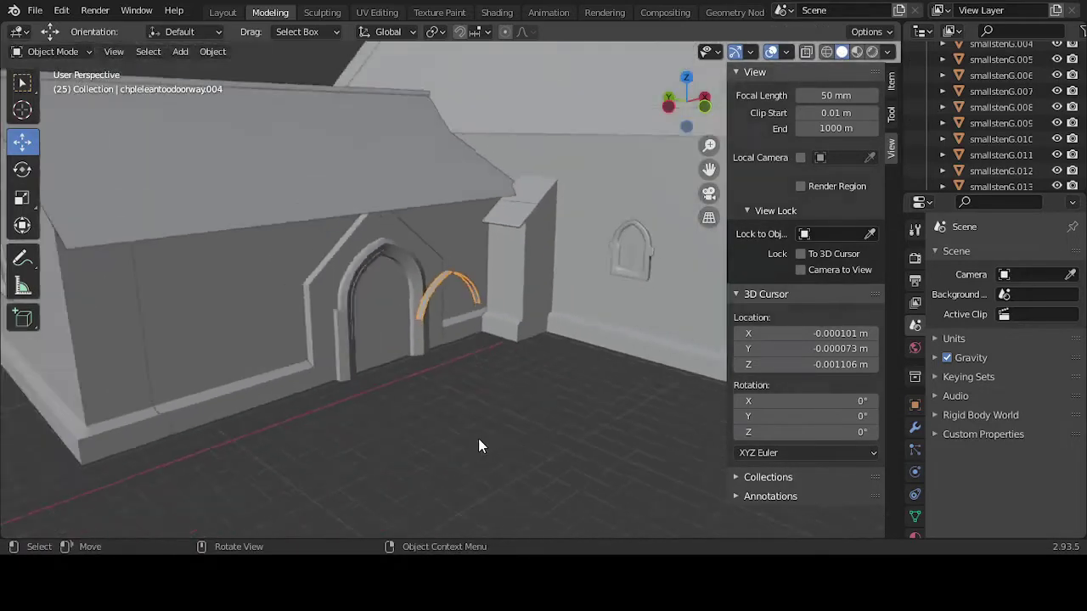
{"action": "scroll", "coordinate": [478, 438], "scroll_direction": "up", "scroll_amount": 7}
{"action": "key", "text": "Tab"}
{"action": "scroll", "coordinate": [445, 383], "scroll_direction": "up", "scroll_amount": 1}
{"action": "scroll", "coordinate": [444, 396], "scroll_direction": "down", "scroll_amount": 2}
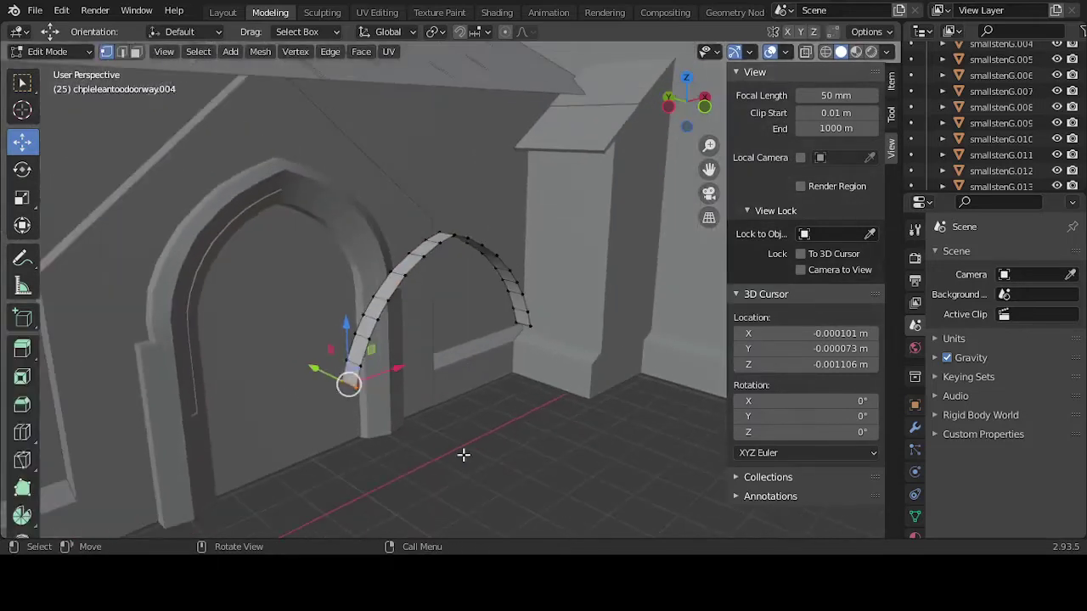
{"action": "key", "text": "Tab"}
{"action": "key", "text": "space"}
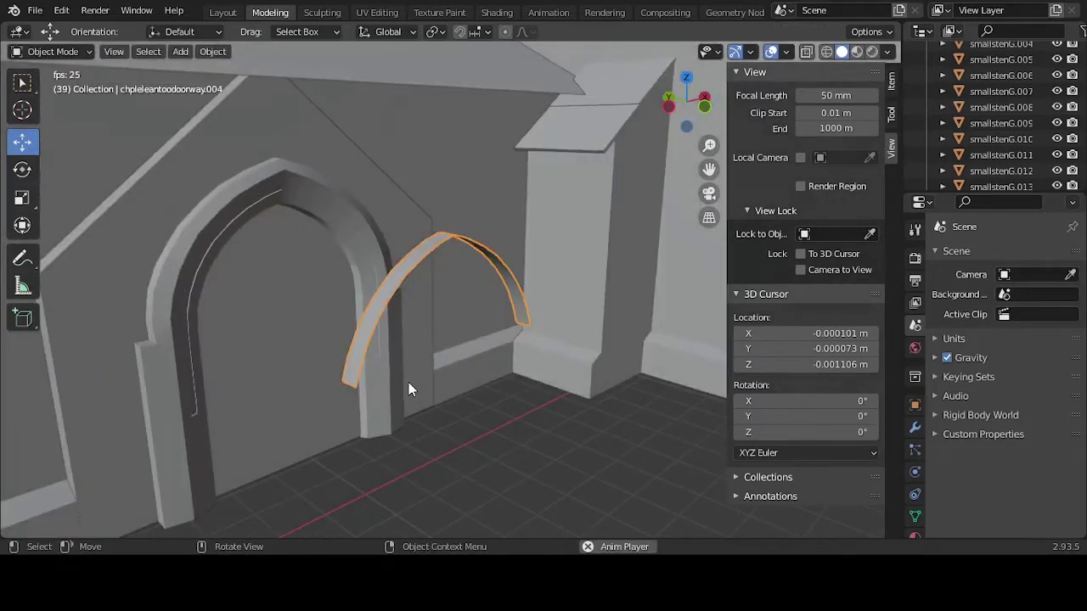
{"action": "left_click", "coordinate": [588, 546]}
{"action": "left_click", "coordinate": [542, 471]}
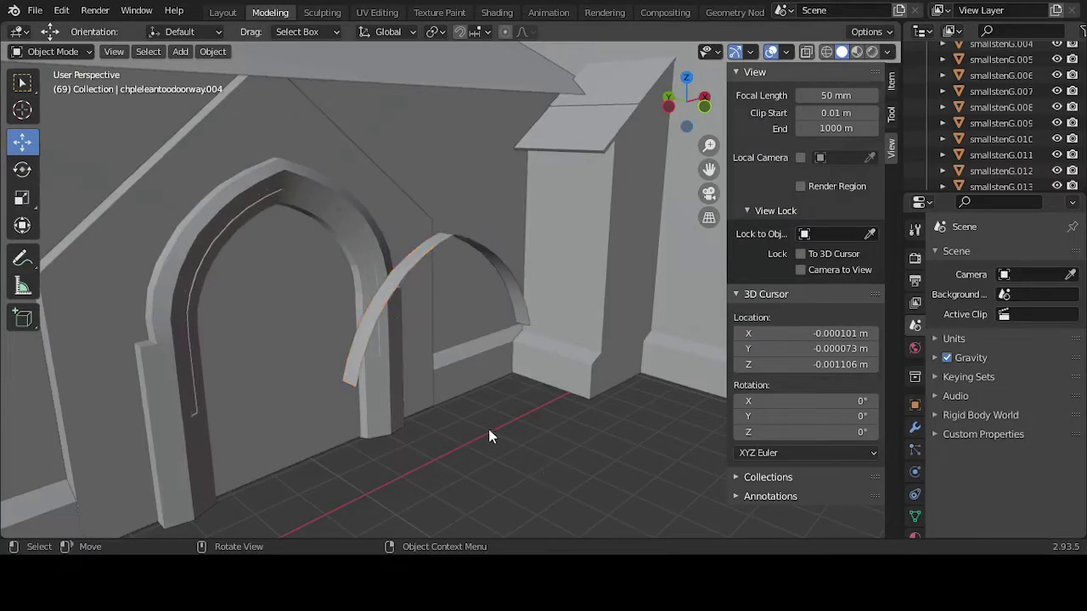
{"action": "left_click", "coordinate": [390, 286]}
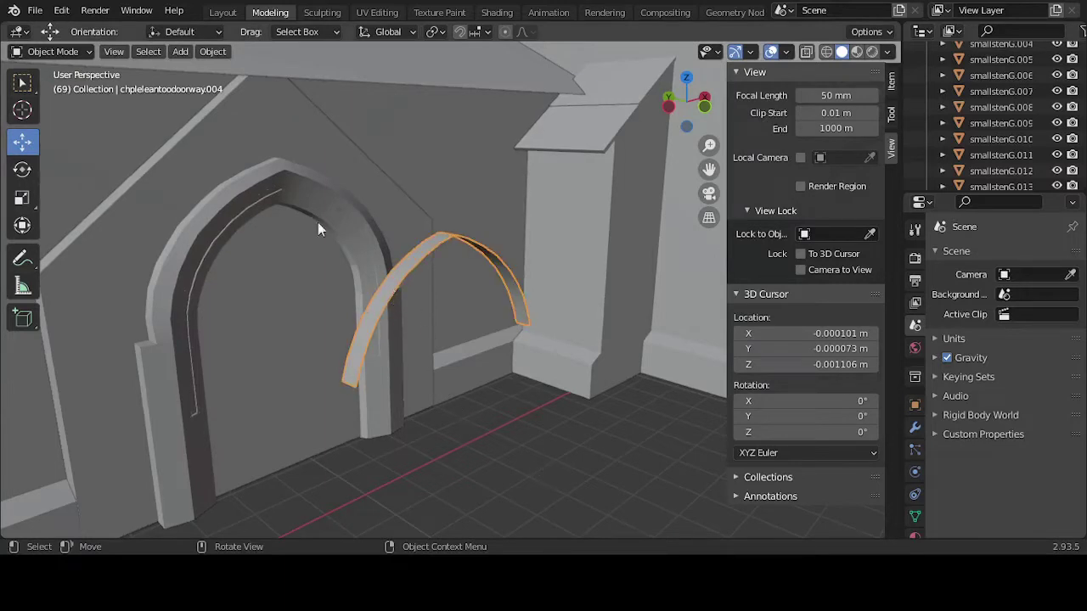
{"action": "key", "text": "space"}
{"action": "key", "text": "space"}
{"action": "key", "text": "Tab"}
{"action": "key", "text": "Tab"}
- Set the arch strip's origin to its center of mass (surface) and move the strip along Y into the stone doorway
{"action": "scroll", "coordinate": [441, 330], "scroll_direction": "down", "scroll_amount": 3}
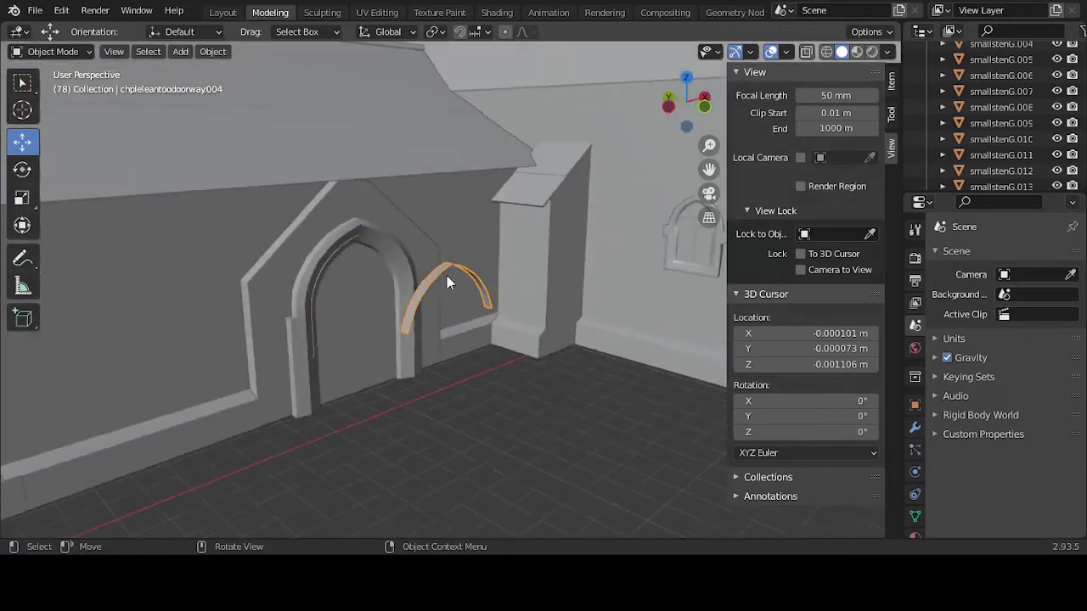
{"action": "left_click", "coordinate": [425, 296]}
{"action": "right_click", "coordinate": [425, 296]}
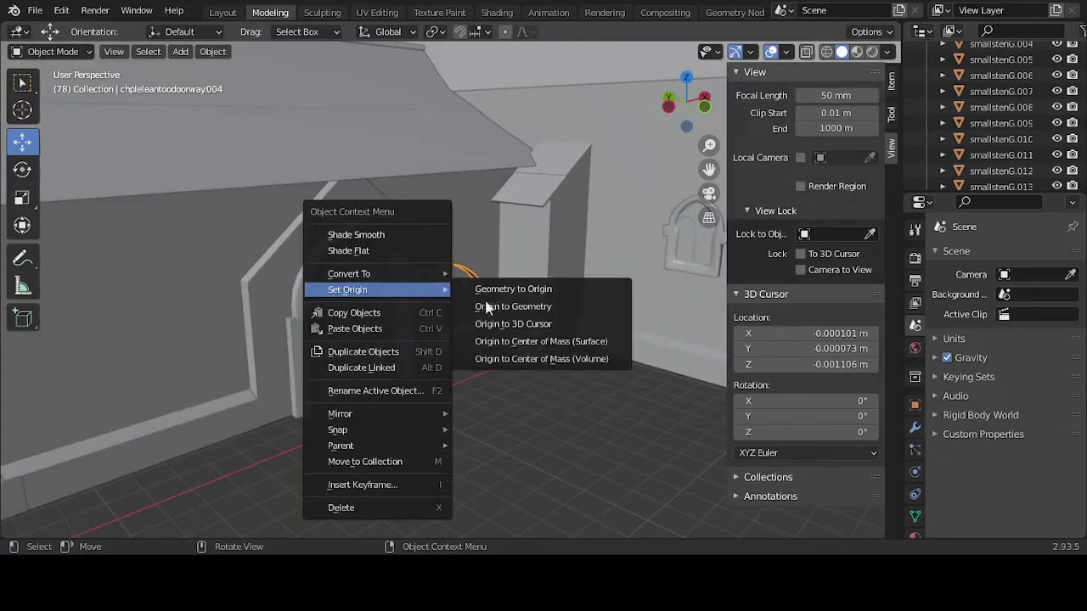
{"action": "left_click", "coordinate": [543, 341]}
{"action": "scroll", "coordinate": [411, 304], "scroll_direction": "up", "scroll_amount": 2}
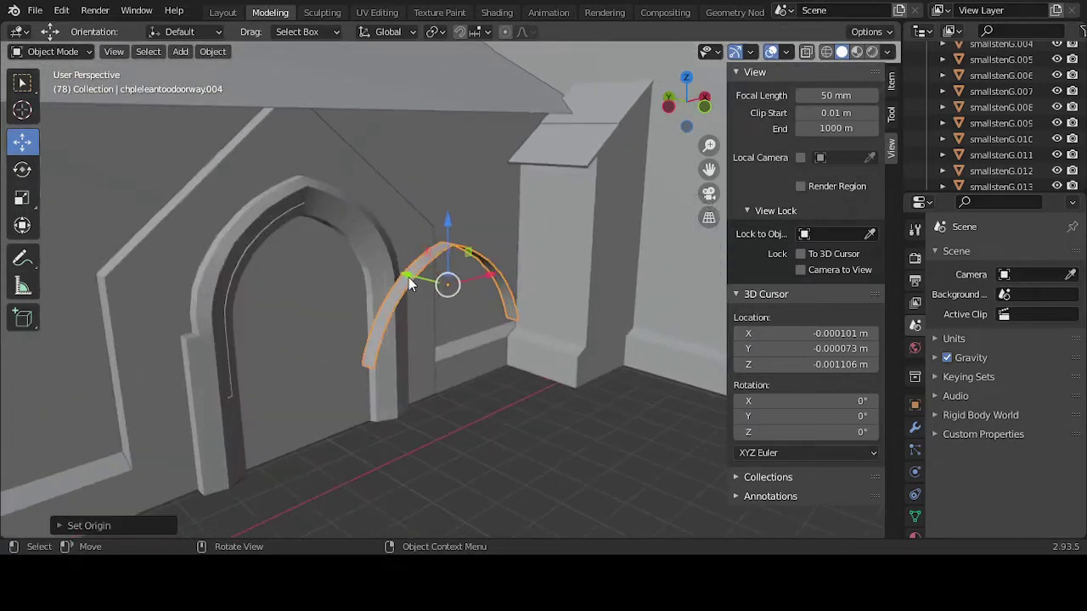
{"action": "left_click_drag", "start_coordinate": [409, 277], "coordinate": [256, 250]}
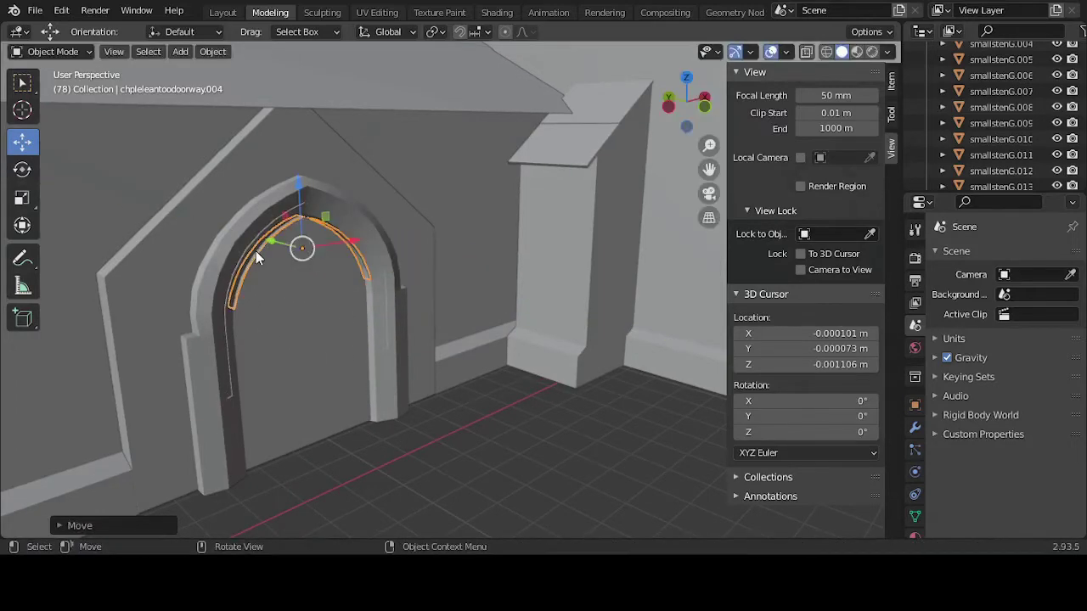
- Examine from several angles how the arch strip sits against the inner edge of the stone doorway
{"action": "key", "text": "KP_1"}
{"action": "scroll", "coordinate": [449, 274], "scroll_direction": "up", "scroll_amount": 2}
{"action": "middle_click_drag", "start_coordinate": [445, 270], "coordinate": [456, 326]}
{"action": "scroll", "coordinate": [521, 331], "scroll_direction": "up", "scroll_amount": 2}
{"action": "scroll", "coordinate": [522, 332], "scroll_direction": "up", "scroll_amount": 1}
{"action": "middle_click_drag", "start_coordinate": [581, 306], "coordinate": [461, 332]}
{"action": "scroll", "coordinate": [357, 344], "scroll_direction": "up", "scroll_amount": 3}
{"action": "key", "text": "KP_1"}
{"action": "scroll", "coordinate": [422, 327], "scroll_direction": "down", "scroll_amount": 3}
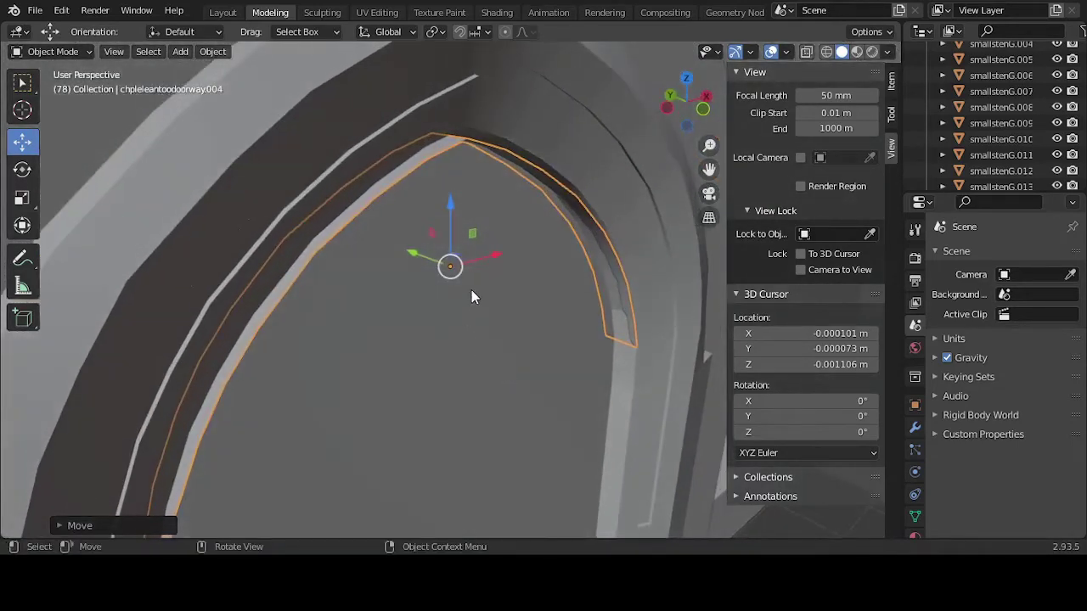
- In Edit Mode with wireframe shading, select the arch strip's right end vertices and move them inward along X to the stone arch's inner edge
{"action": "key", "text": "Tab"}
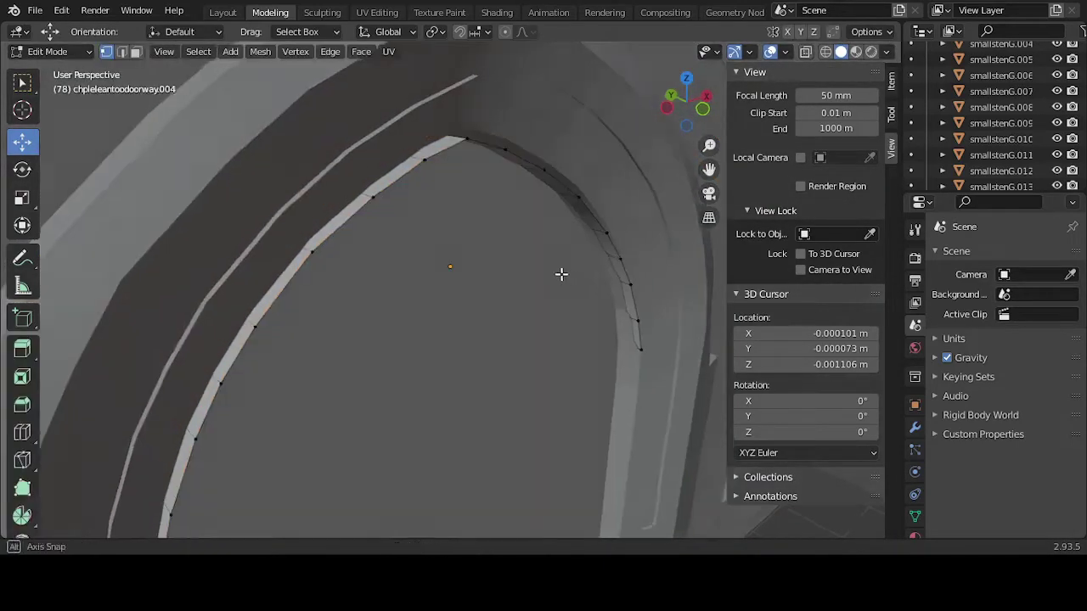
{"action": "left_click", "coordinate": [824, 52]}
{"action": "middle_click_drag", "start_coordinate": [701, 325], "coordinate": [597, 349]}
{"action": "left_click_drag", "start_coordinate": [582, 335], "coordinate": [649, 379]}
{"action": "key", "text": "KP_1"}
{"action": "key", "text": "KP_Decimal"}
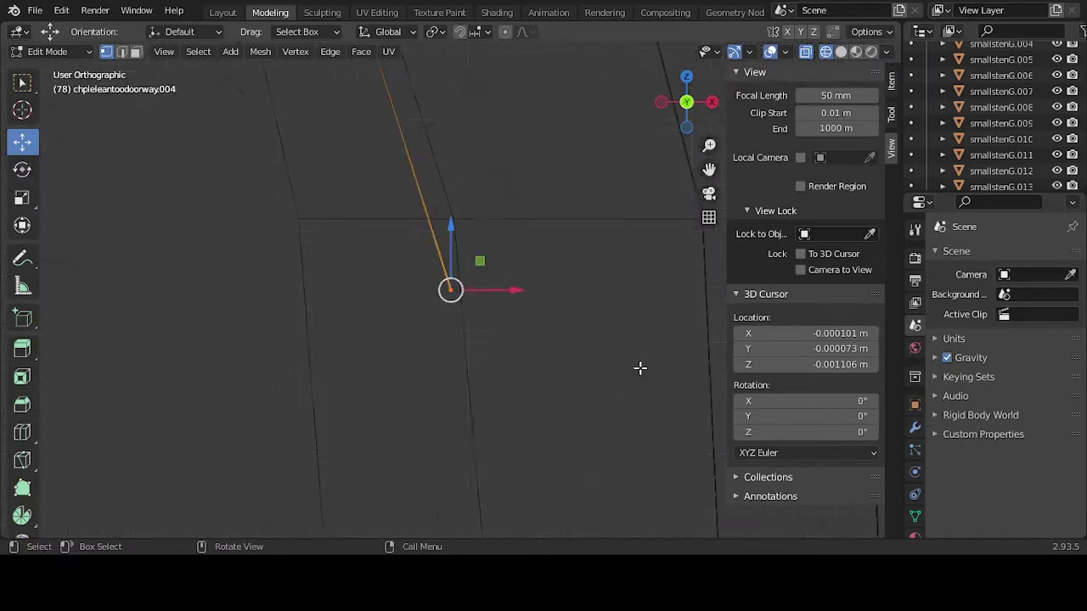
{"action": "scroll", "coordinate": [486, 322], "scroll_direction": "down", "scroll_amount": 2}
{"action": "key", "text": "g"}
{"action": "key", "text": "x"}
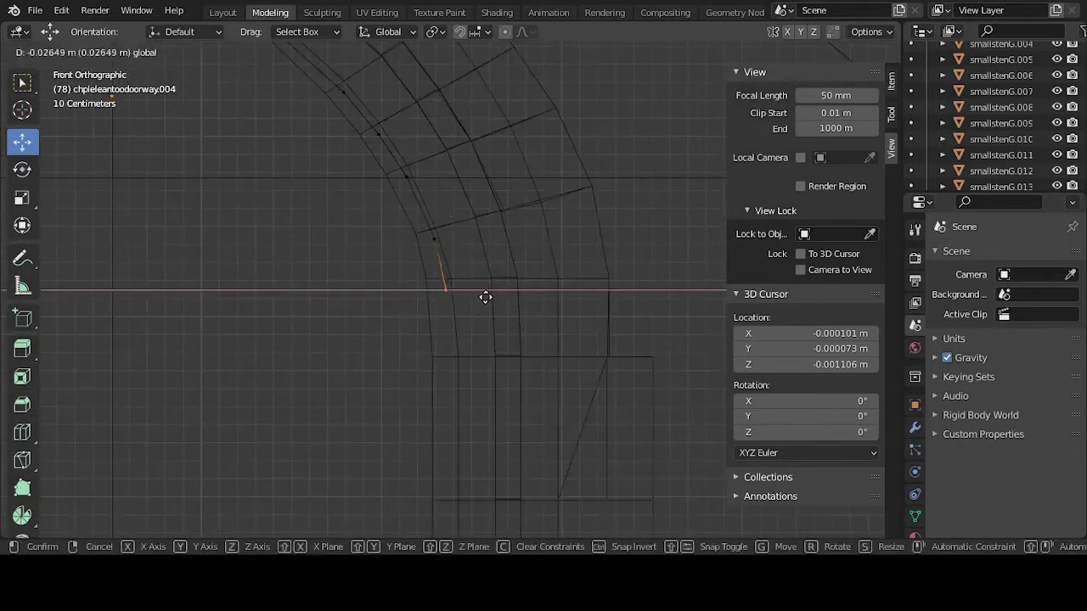
{"action": "left_click", "coordinate": [470, 295]}
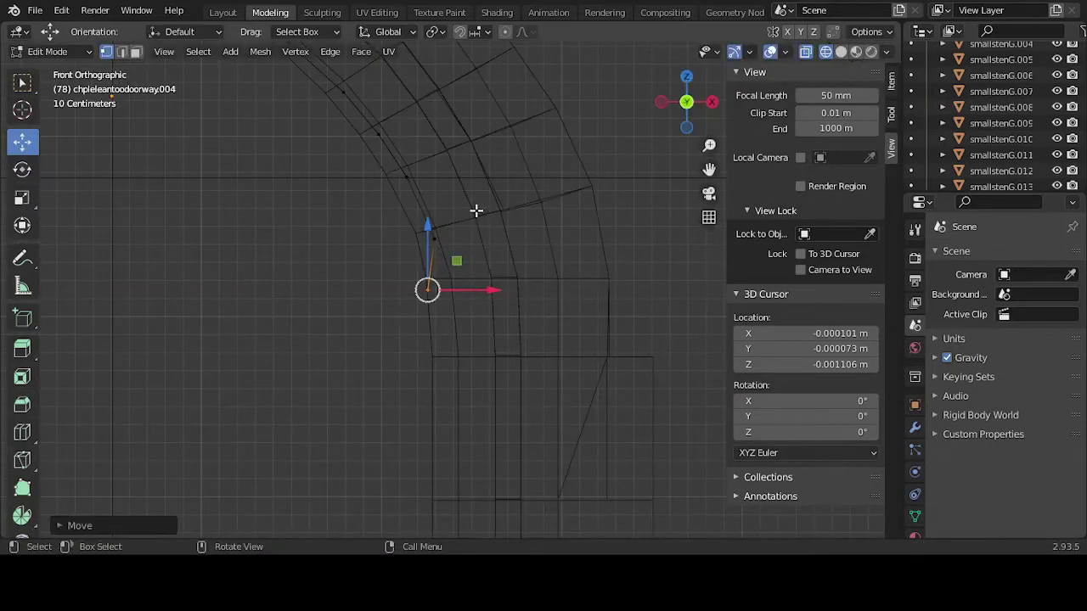
- Place the second vertices from the strip's right end on the stone arch's inner corner and raise the end vertices to the corner below
{"action": "left_click", "coordinate": [475, 211]}
{"action": "left_click_drag", "start_coordinate": [404, 226], "coordinate": [450, 235]}
{"action": "key", "text": "g"}
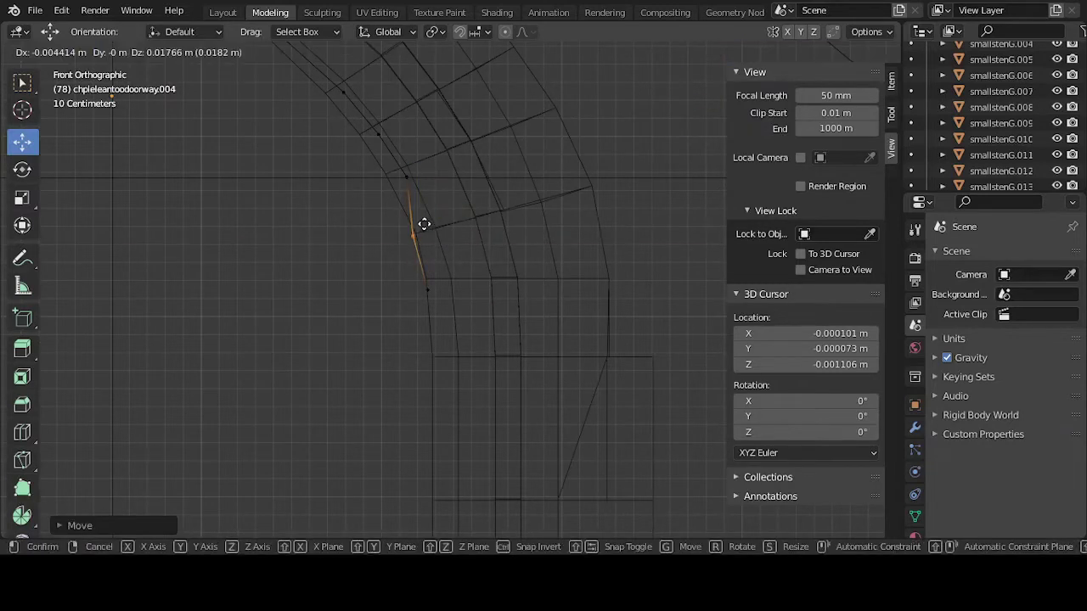
{"action": "left_click", "coordinate": [425, 223]}
{"action": "left_click", "coordinate": [422, 290]}
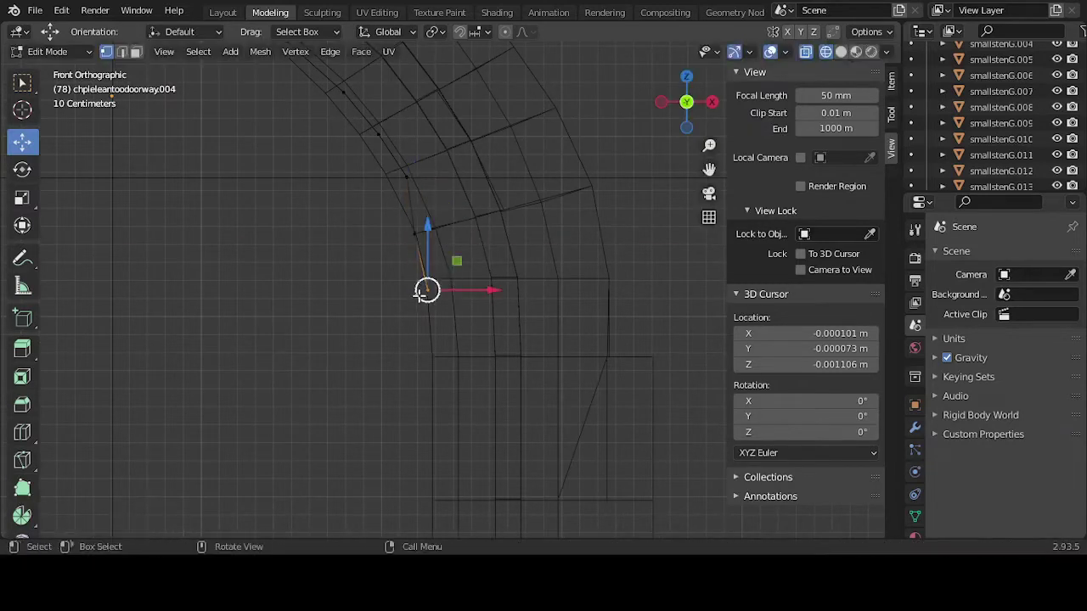
{"action": "key", "text": "g"}
{"action": "left_click", "coordinate": [430, 263]}
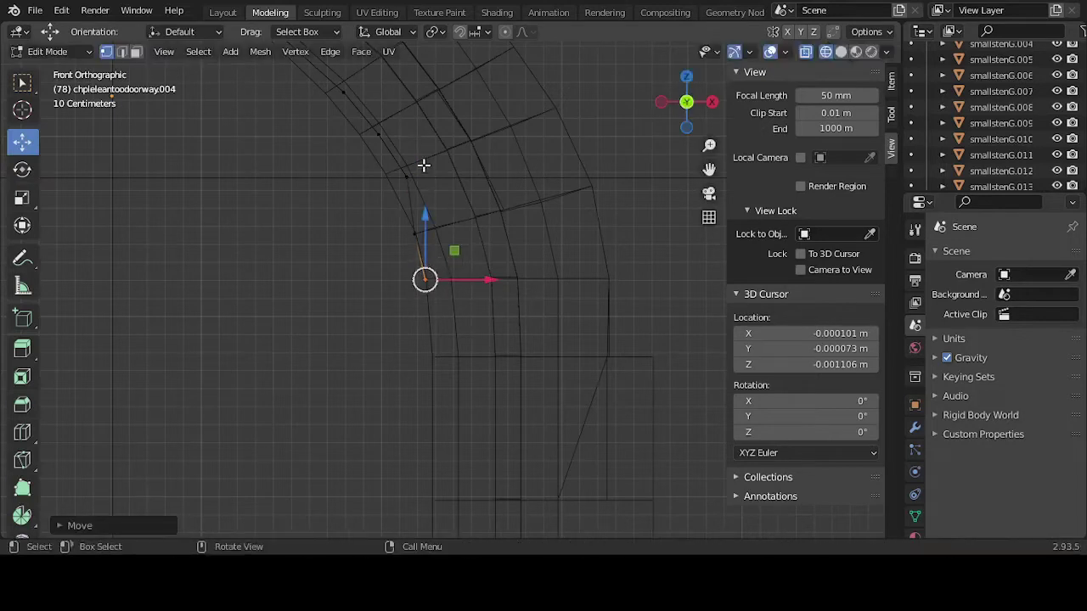
- Move the third, fourth and fifth vertices from the arch strip's right end onto the matching inner corners of the stone arch
{"action": "left_click", "coordinate": [387, 187]}
{"action": "key", "text": "g"}
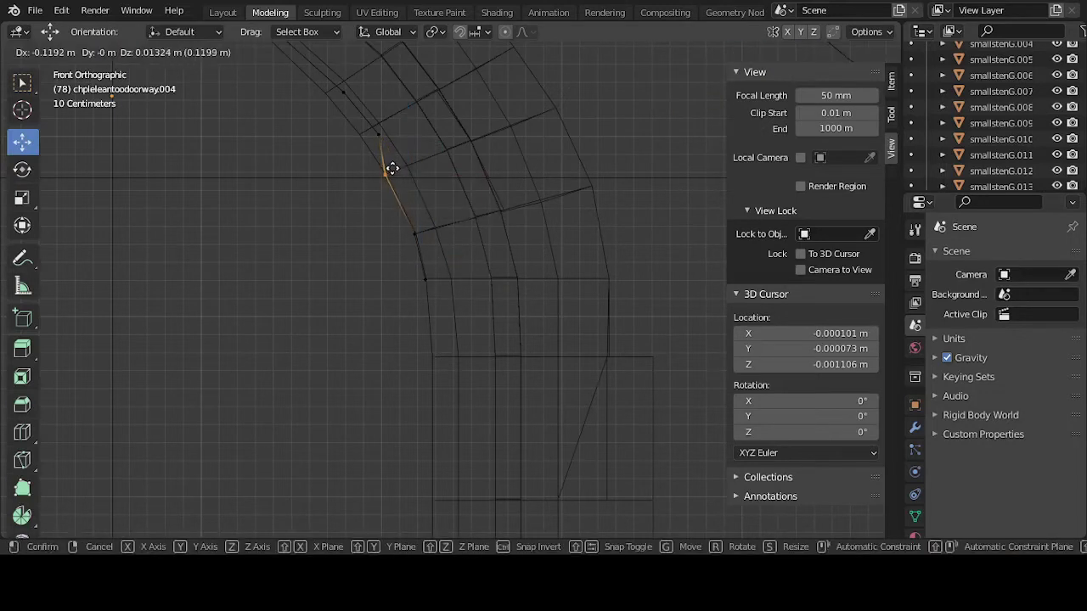
{"action": "left_click", "coordinate": [393, 157]}
{"action": "left_click_drag", "start_coordinate": [428, 105], "coordinate": [345, 146]}
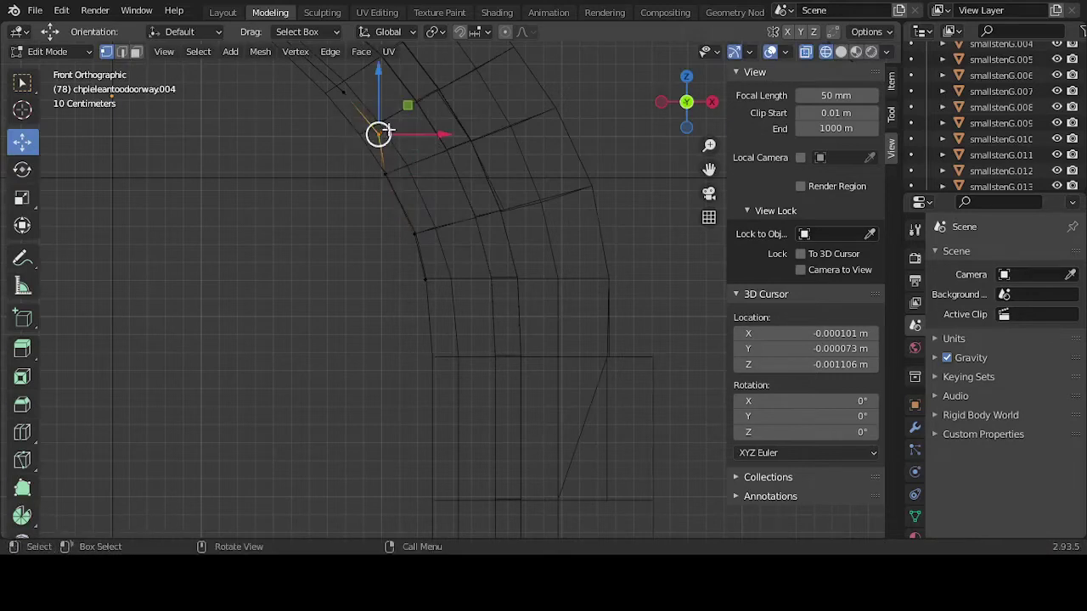
{"action": "key", "text": "g"}
{"action": "left_click", "coordinate": [362, 128]}
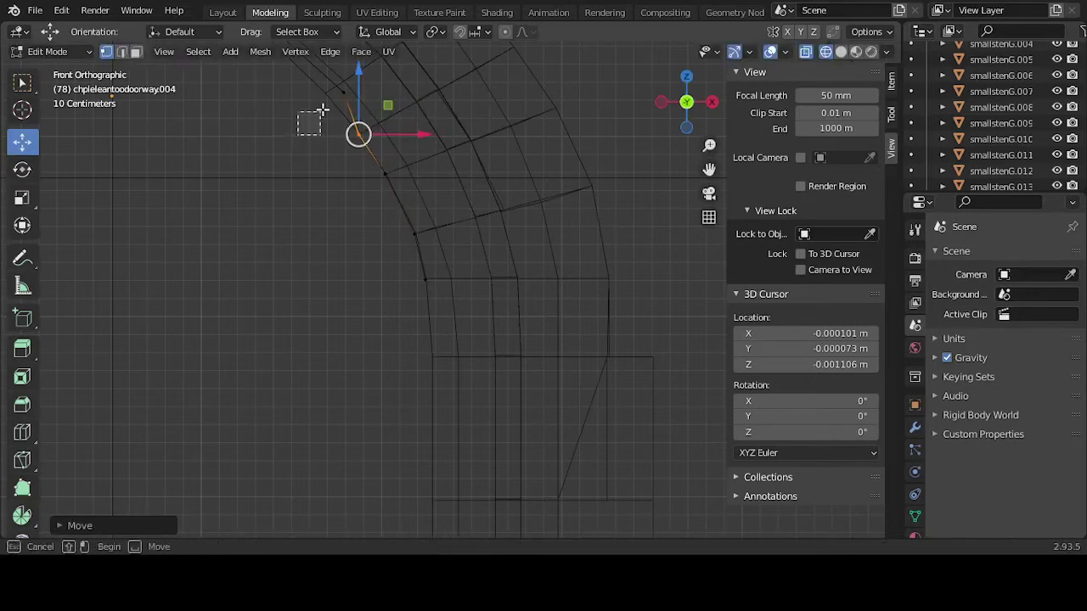
{"action": "left_click", "coordinate": [360, 92]}
{"action": "key", "text": "g"}
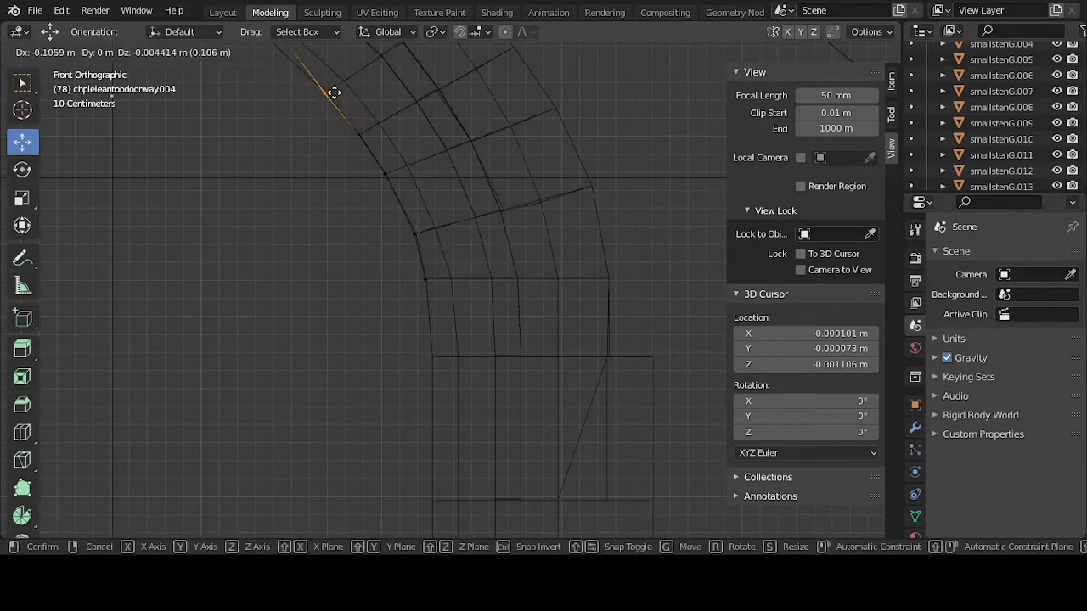
{"action": "left_click", "coordinate": [339, 94]}
- Fit the sixth vertices from the strip's right end precisely onto the stone arch's inner corner
{"action": "scroll", "coordinate": [338, 163], "scroll_direction": "down", "scroll_amount": 3}
{"action": "left_click", "coordinate": [353, 144]}
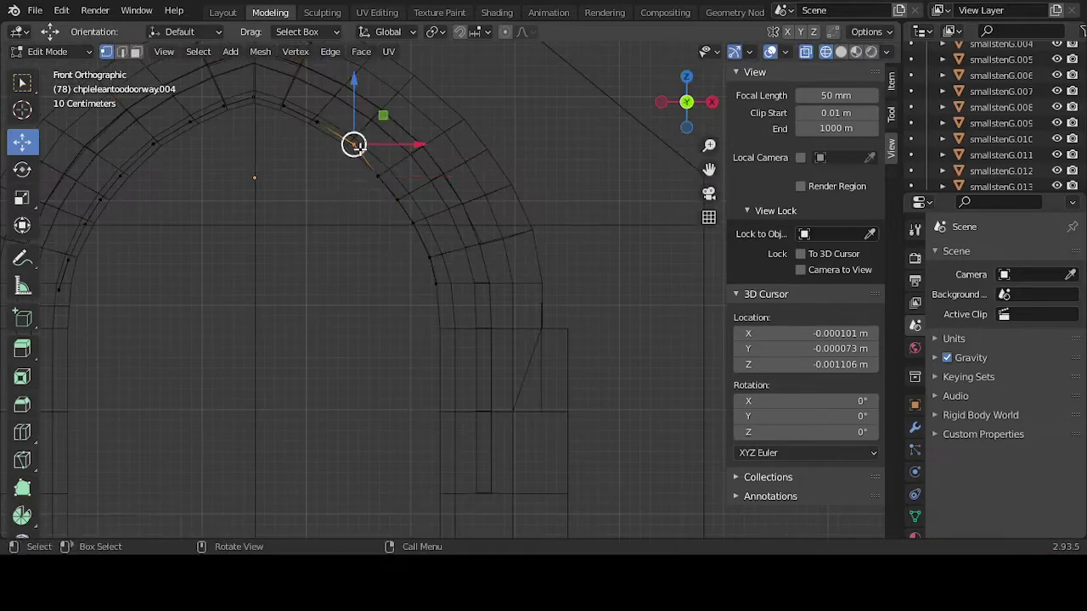
{"action": "key", "text": "KP_Decimal"}
{"action": "left_click_drag", "start_coordinate": [468, 257], "coordinate": [380, 304]}
{"action": "scroll", "coordinate": [374, 305], "scroll_direction": "up", "scroll_amount": 6}
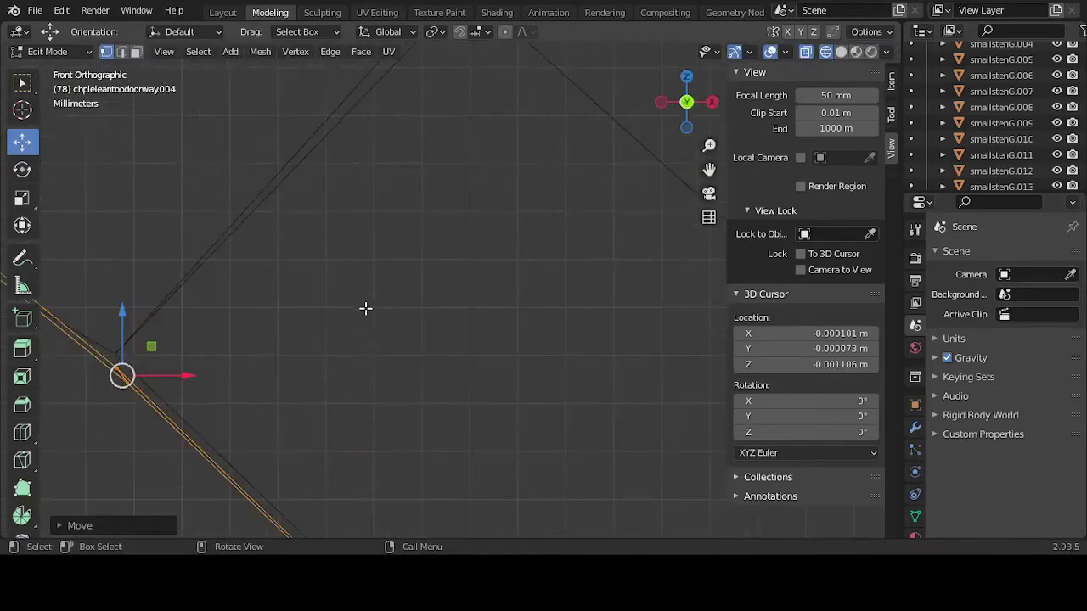
{"action": "key", "text": "alt+a"}
{"action": "left_click", "coordinate": [127, 384]}
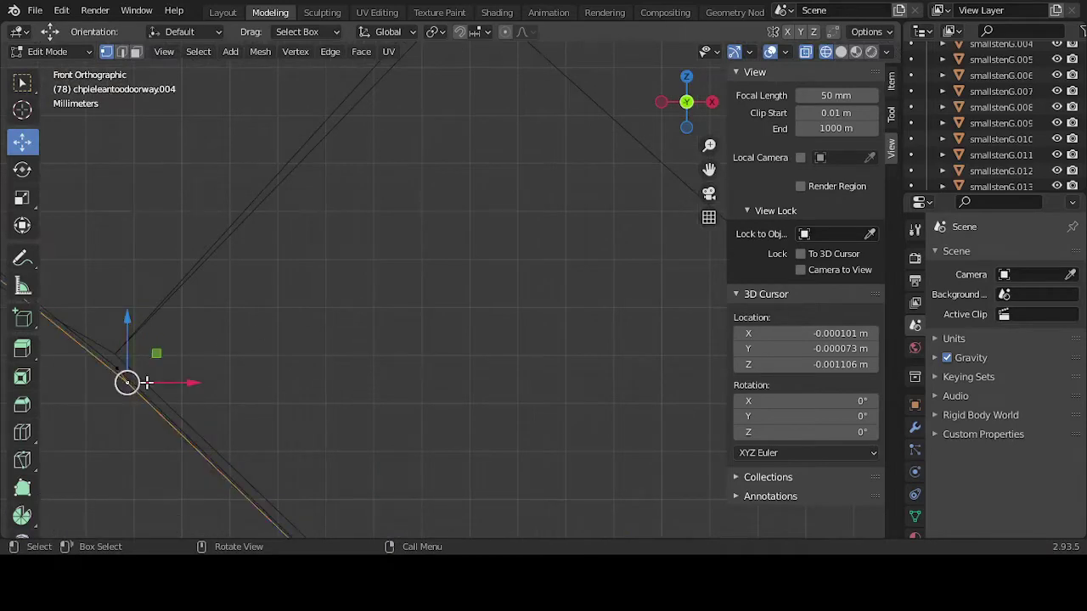
{"action": "left_click_drag", "start_coordinate": [127, 382], "coordinate": [124, 345]}
{"action": "scroll", "coordinate": [127, 356], "scroll_direction": "down", "scroll_amount": 6}
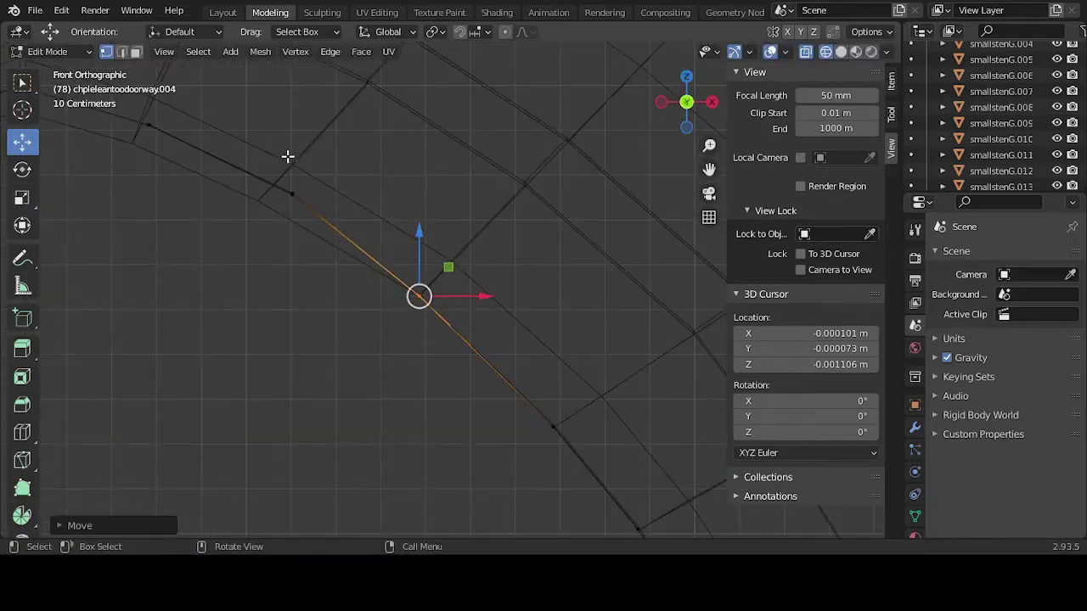
- Move the remaining two vertex positions on the right side, just before the apex, onto the stone arch's inner corners
{"action": "left_click", "coordinate": [292, 188]}
{"action": "key", "text": "KP_Decimal"}
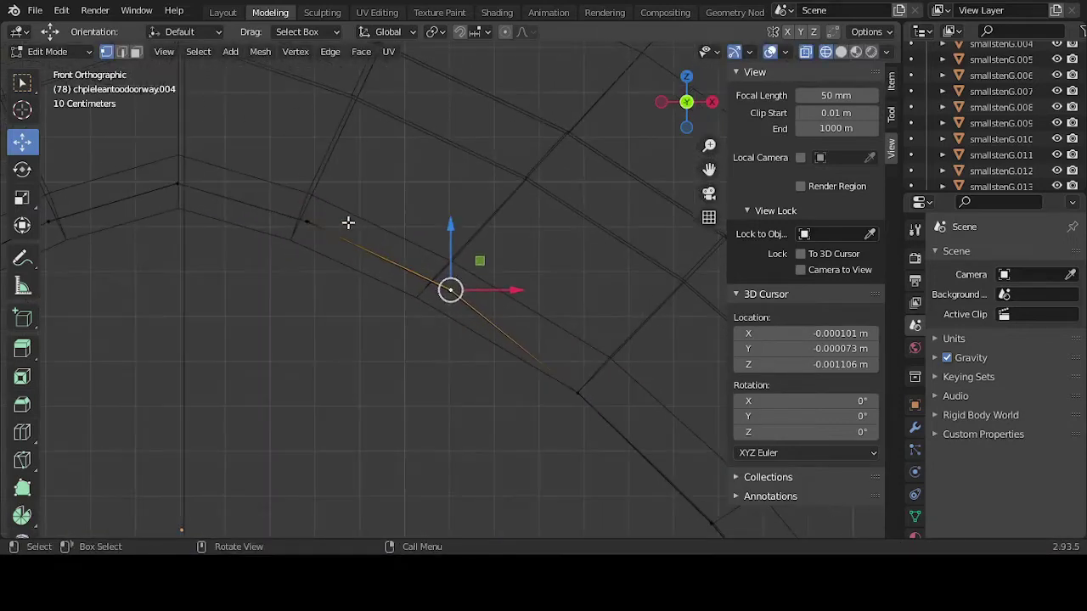
{"action": "scroll", "coordinate": [413, 267], "scroll_direction": "up", "scroll_amount": 7}
{"action": "left_click_drag", "start_coordinate": [459, 277], "coordinate": [333, 319]}
{"action": "scroll", "coordinate": [335, 318], "scroll_direction": "down", "scroll_amount": 8}
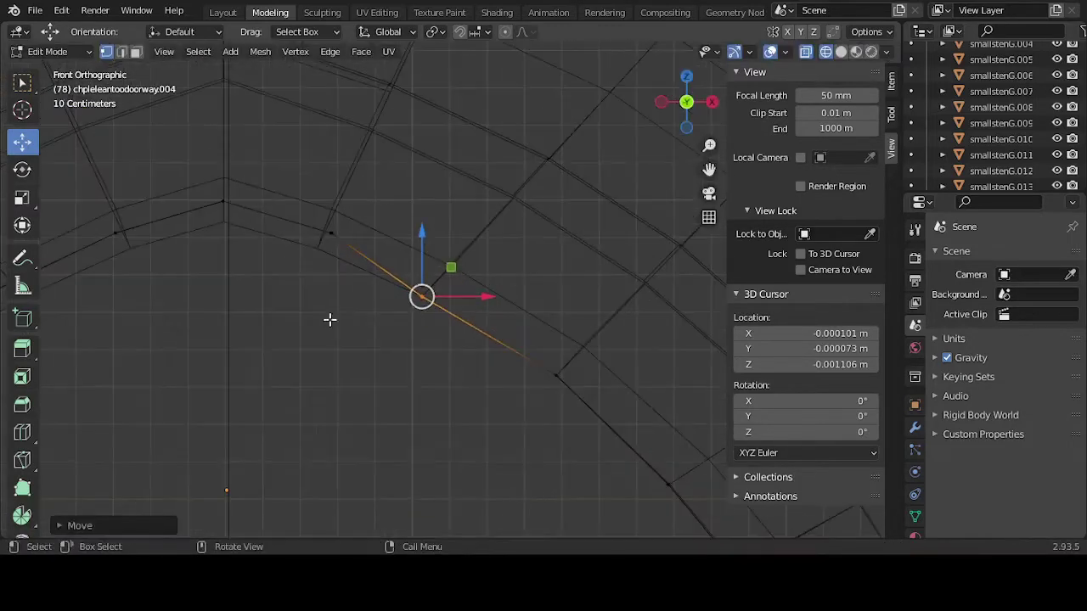
{"action": "left_click_drag", "start_coordinate": [351, 212], "coordinate": [293, 265]}
{"action": "scroll", "coordinate": [322, 242], "scroll_direction": "up", "scroll_amount": 3}
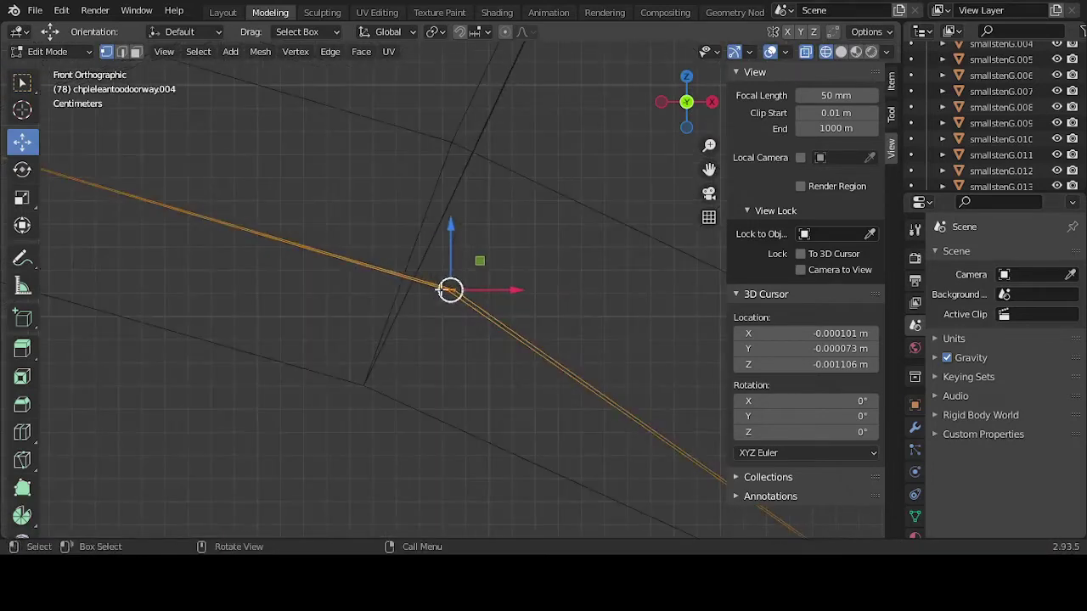
{"action": "left_click_drag", "start_coordinate": [454, 291], "coordinate": [370, 374]}
{"action": "scroll", "coordinate": [369, 371], "scroll_direction": "down", "scroll_amount": 3}
- Lower the strip's apex vertices onto the inner peak of the stone arch and fine-tune their position
{"action": "left_click_drag", "start_coordinate": [314, 259], "coordinate": [310, 261]}
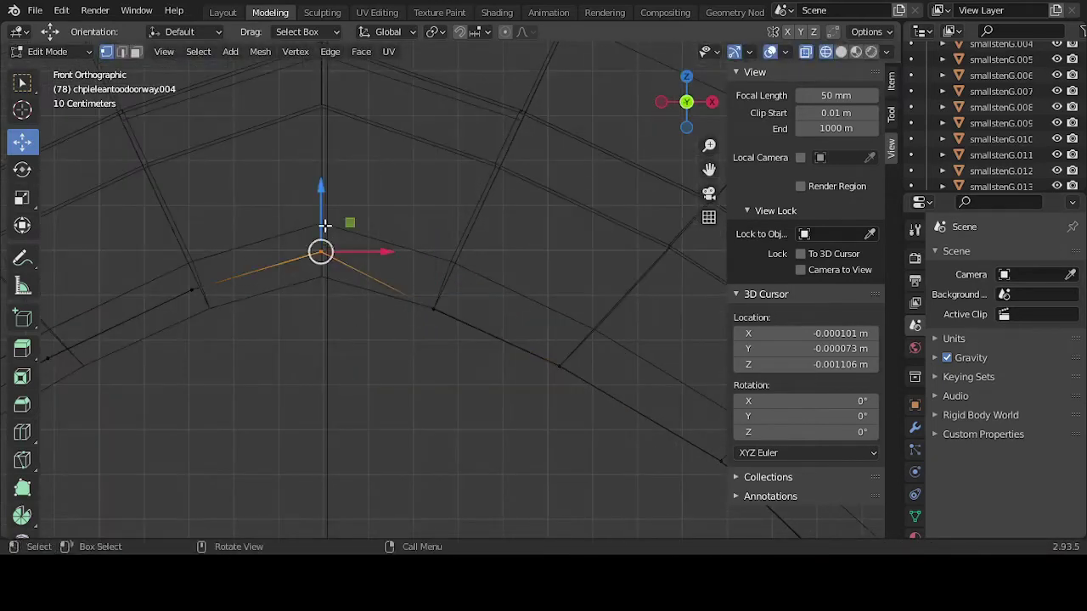
{"action": "left_click_drag", "start_coordinate": [321, 223], "coordinate": [322, 252]}
{"action": "key", "text": "KP_Decimal"}
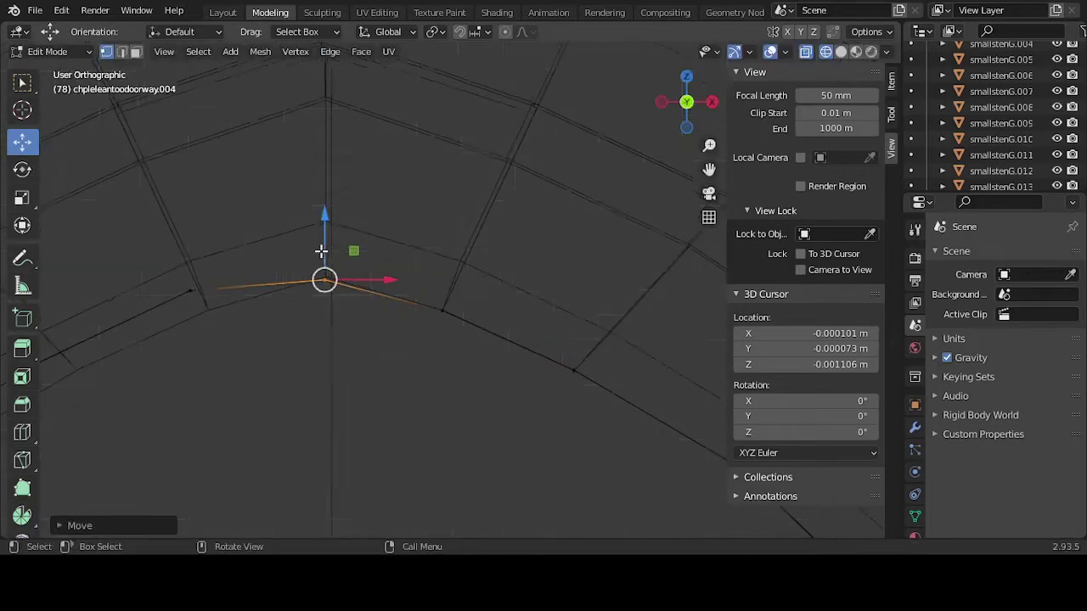
{"action": "scroll", "coordinate": [439, 277], "scroll_direction": "up", "scroll_amount": 10}
{"action": "left_click_drag", "start_coordinate": [464, 286], "coordinate": [468, 274]}
{"action": "scroll", "coordinate": [475, 270], "scroll_direction": "up", "scroll_amount": 2}
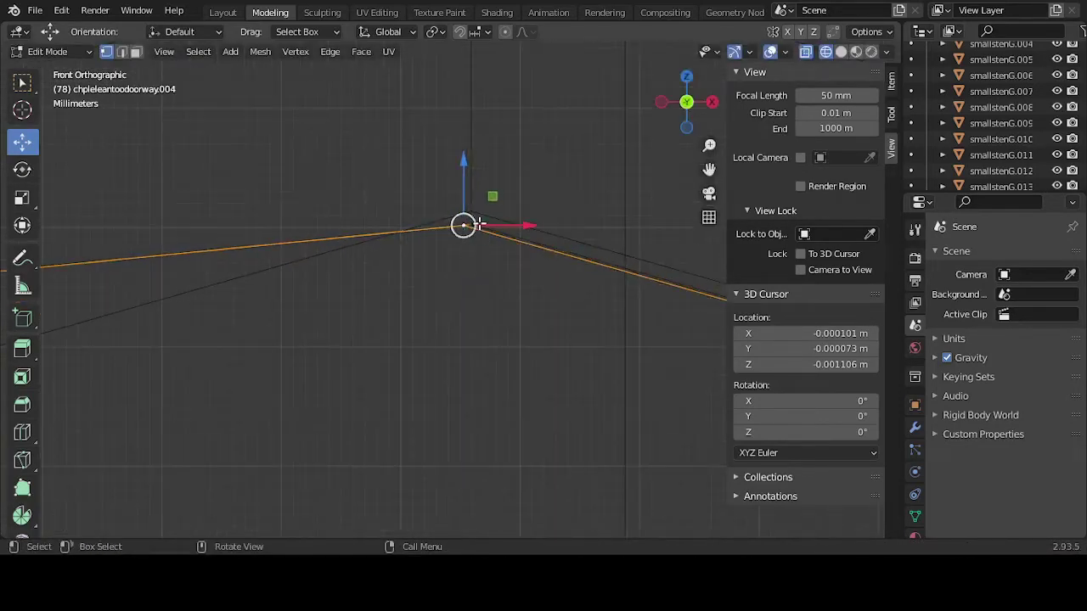
{"action": "mouse_move", "coordinate": [467, 227]}
{"action": "left_mouse_down"}
{"action": "mouse_move", "coordinate": [489, 223]}
{"action": "mouse_move", "coordinate": [476, 235]}
{"action": "left_mouse_up"}
{"action": "scroll", "coordinate": [475, 235], "scroll_direction": "down", "scroll_amount": 3}
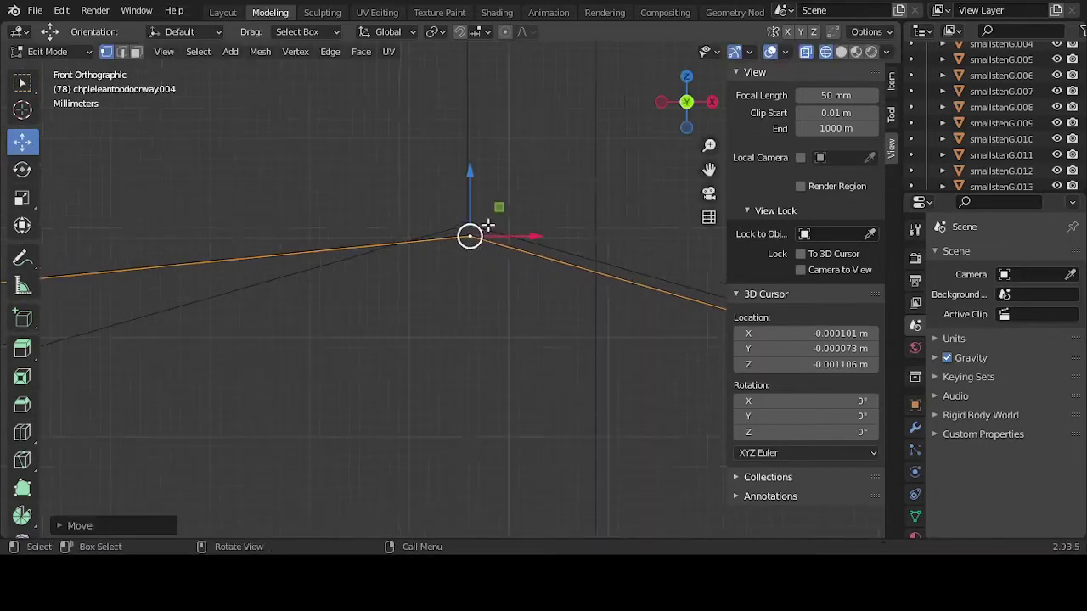
- Move the first three vertex positions on the left of the apex onto the stone arch's inner corners
{"action": "left_click", "coordinate": [182, 311]}
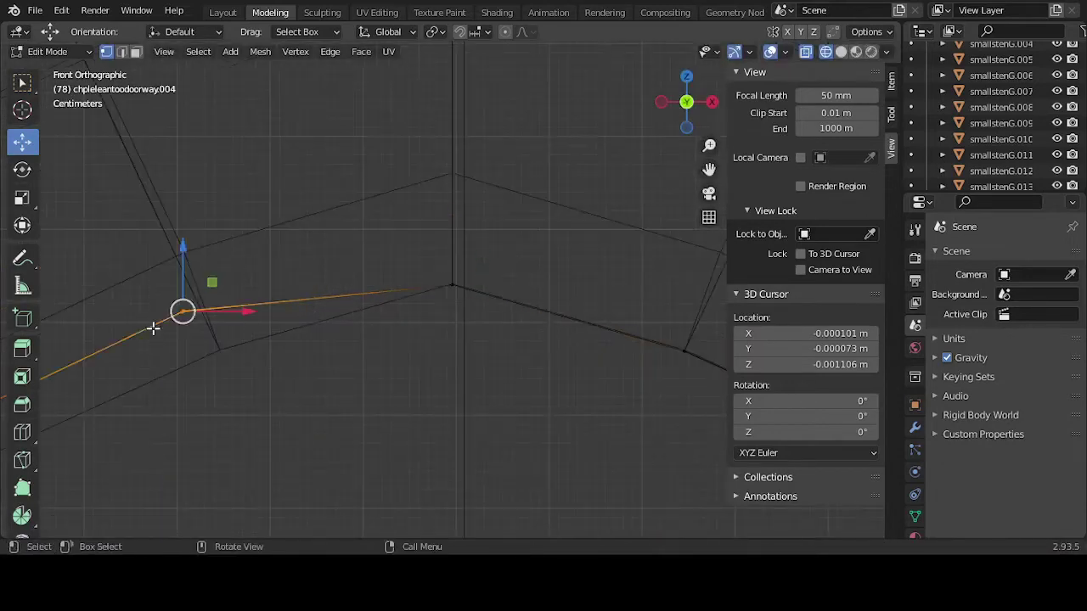
{"action": "key", "text": "KP_Decimal"}
{"action": "scroll", "coordinate": [407, 342], "scroll_direction": "down", "scroll_amount": 2}
{"action": "scroll", "coordinate": [463, 308], "scroll_direction": "up", "scroll_amount": 3}
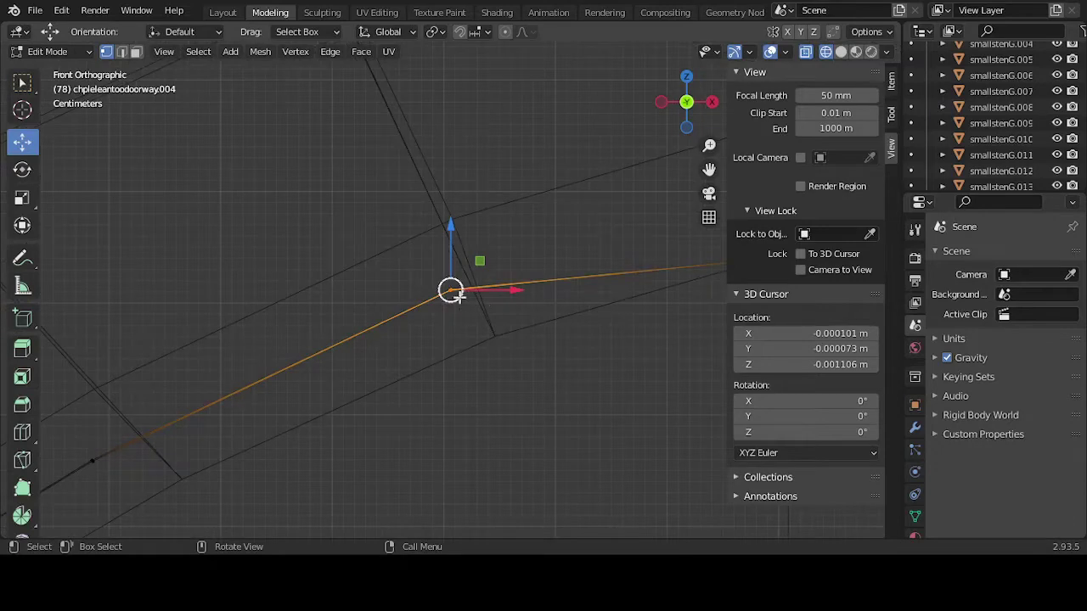
{"action": "left_click_drag", "start_coordinate": [451, 292], "coordinate": [507, 351]}
{"action": "scroll", "coordinate": [342, 339], "scroll_direction": "down", "scroll_amount": 3}
{"action": "left_click", "coordinate": [310, 360]}
{"action": "left_click_drag", "start_coordinate": [309, 360], "coordinate": [359, 373]}
{"action": "left_click_drag", "start_coordinate": [214, 398], "coordinate": [209, 463]}
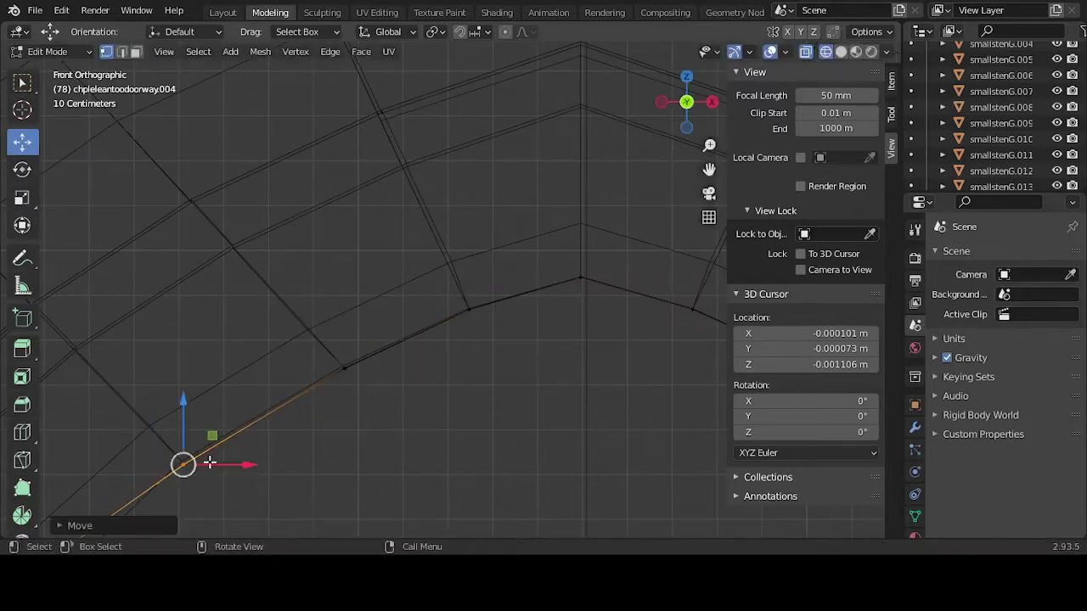
- Fit the remaining vertices down to the strip's left end onto the stone arch's inner corners
{"action": "scroll", "coordinate": [209, 463], "scroll_direction": "down", "scroll_amount": 3}
{"action": "left_click_drag", "start_coordinate": [162, 426], "coordinate": [270, 455]}
{"action": "scroll", "coordinate": [213, 466], "scroll_direction": "down", "scroll_amount": 2}
{"action": "key", "text": "KP_Decimal"}
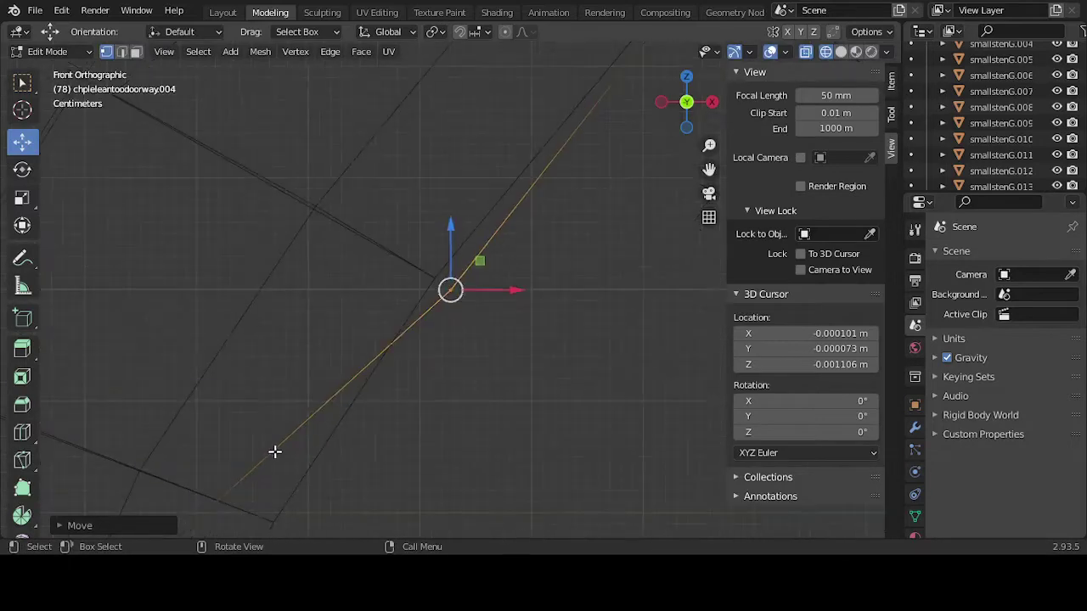
{"action": "scroll", "coordinate": [273, 451], "scroll_direction": "down", "scroll_amount": 2}
{"action": "left_click_drag", "start_coordinate": [313, 358], "coordinate": [417, 345]}
{"action": "left_click_drag", "start_coordinate": [301, 432], "coordinate": [368, 458]}
{"action": "scroll", "coordinate": [387, 451], "scroll_direction": "down", "scroll_amount": 3}
{"action": "left_click_drag", "start_coordinate": [329, 421], "coordinate": [400, 424]}
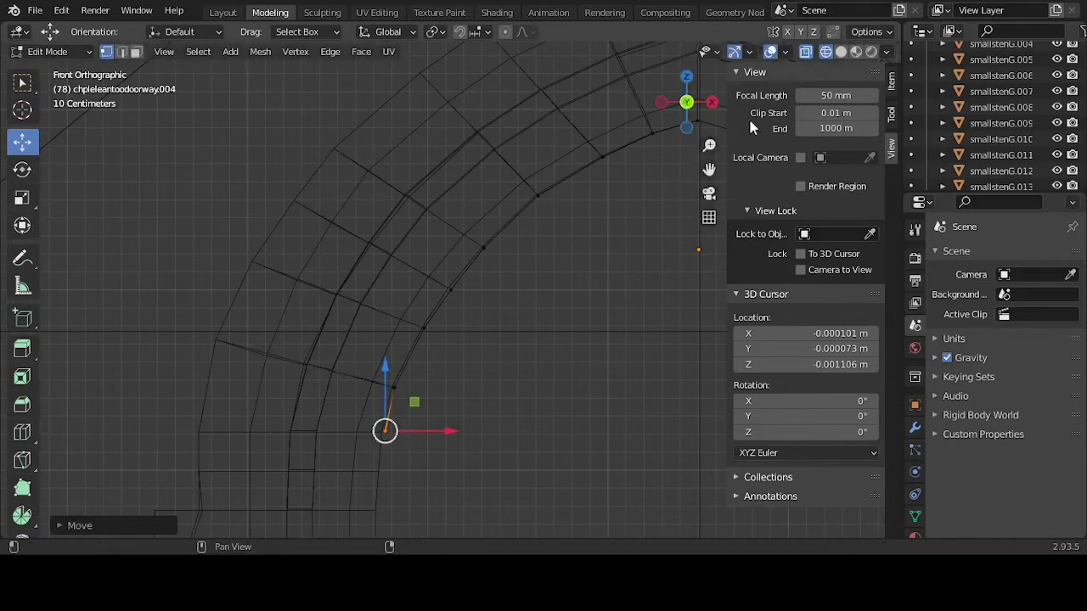
- Switch to solid shading and edge selection, and check from several angles how the fitted strip and its end edges sit in the doorway
{"action": "left_click", "coordinate": [843, 51]}
{"action": "mouse_move", "coordinate": [614, 260]}
{"action": "middle_mouse_down"}
{"action": "mouse_move", "coordinate": [555, 281]}
{"action": "mouse_move", "coordinate": [534, 322]}
{"action": "mouse_move", "coordinate": [517, 301]}
{"action": "mouse_move", "coordinate": [531, 301]}
{"action": "middle_mouse_up"}
{"action": "scroll", "coordinate": [537, 318], "scroll_direction": "down", "scroll_amount": 6}
{"action": "scroll", "coordinate": [582, 306], "scroll_direction": "up", "scroll_amount": 4}
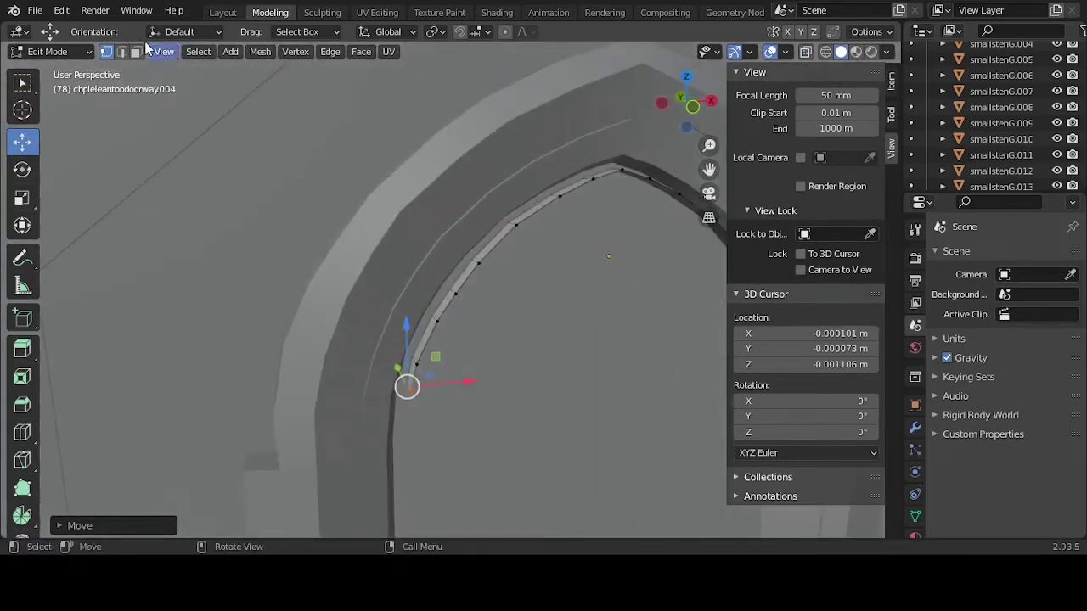
{"action": "middle_click_drag", "start_coordinate": [496, 312], "coordinate": [545, 324]}
{"action": "scroll", "coordinate": [545, 323], "scroll_direction": "down", "scroll_amount": 2}
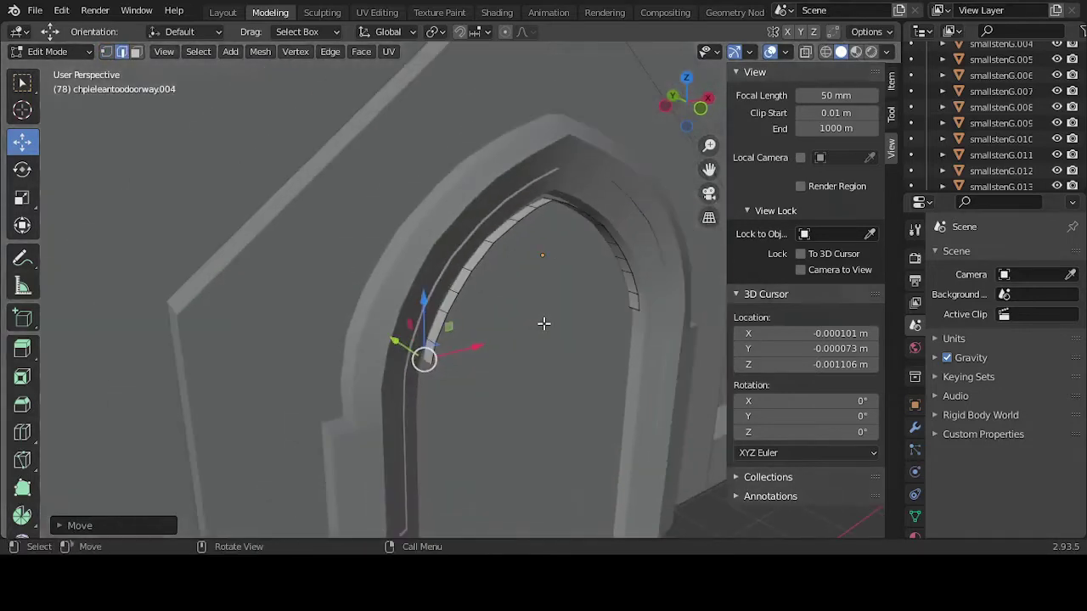
{"action": "left_click", "coordinate": [631, 306], "text": "shift"}
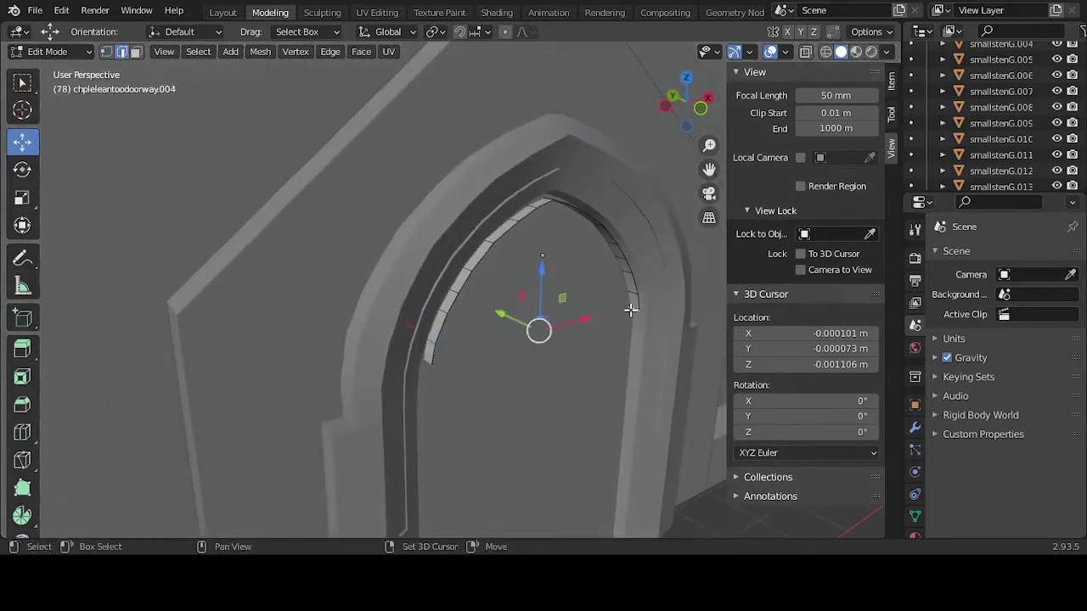
{"action": "scroll", "coordinate": [550, 316], "scroll_direction": "down", "scroll_amount": 3}
{"action": "middle_click_drag", "start_coordinate": [550, 316], "coordinate": [543, 318]}
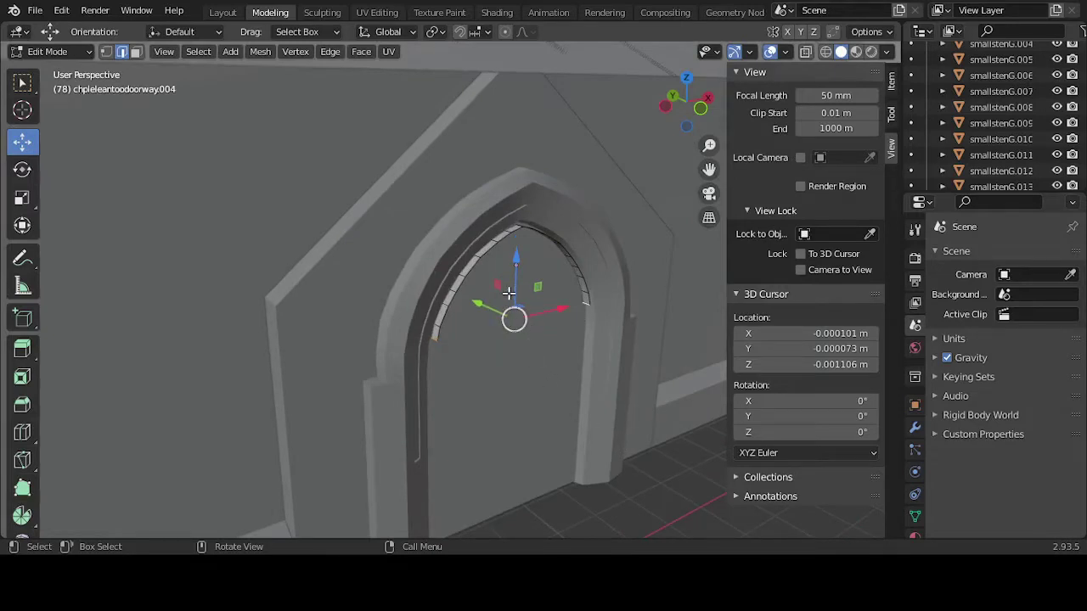
{"action": "left_click", "coordinate": [677, 481]}
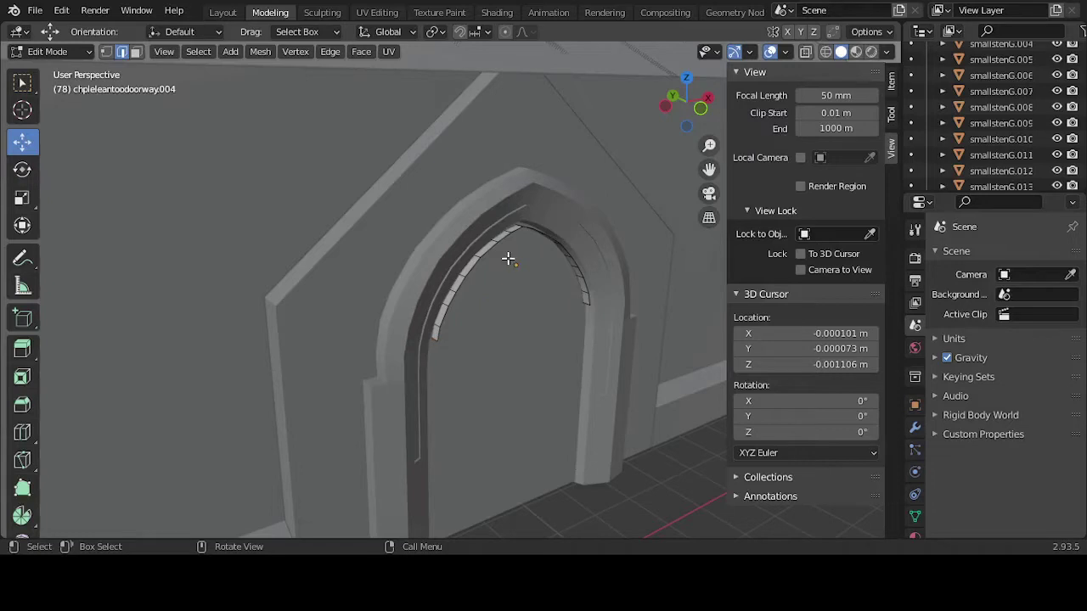
- Return to Object Mode and move the arch strip out in front of the stone doorway
{"action": "key", "text": "Tab"}
{"action": "left_click_drag", "start_coordinate": [485, 252], "coordinate": [555, 283]}
{"action": "scroll", "coordinate": [515, 298], "scroll_direction": "down", "scroll_amount": 3}
{"action": "key", "text": "KP_Decimal"}
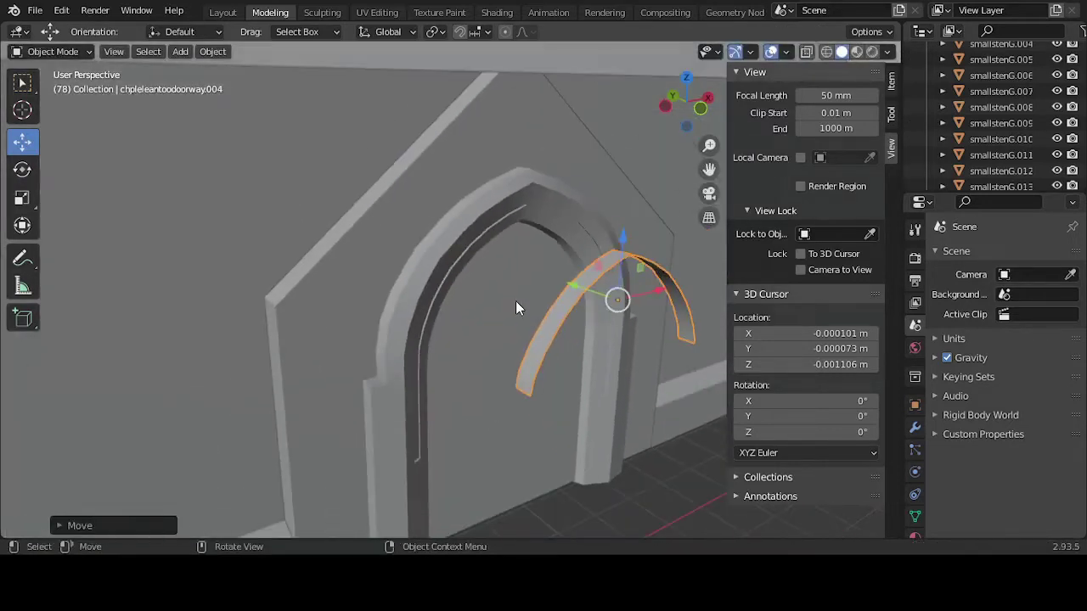
- In Edit Mode, select the arch strip's boundary edge loop and extrude it downward along Z in front view
{"action": "key", "text": "Tab"}
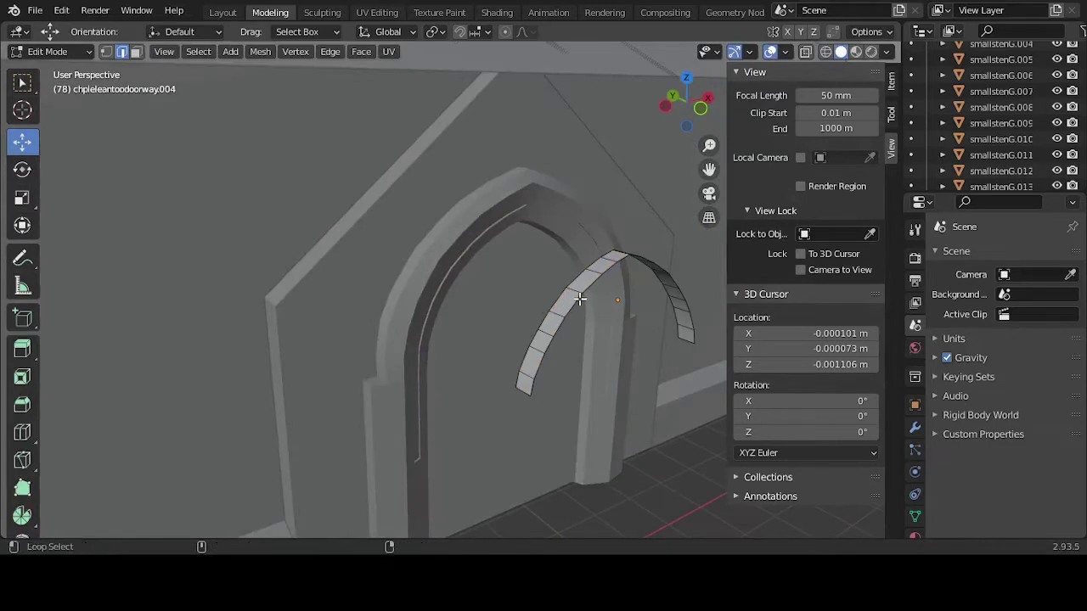
{"action": "left_click", "coordinate": [579, 298], "text": "alt"}
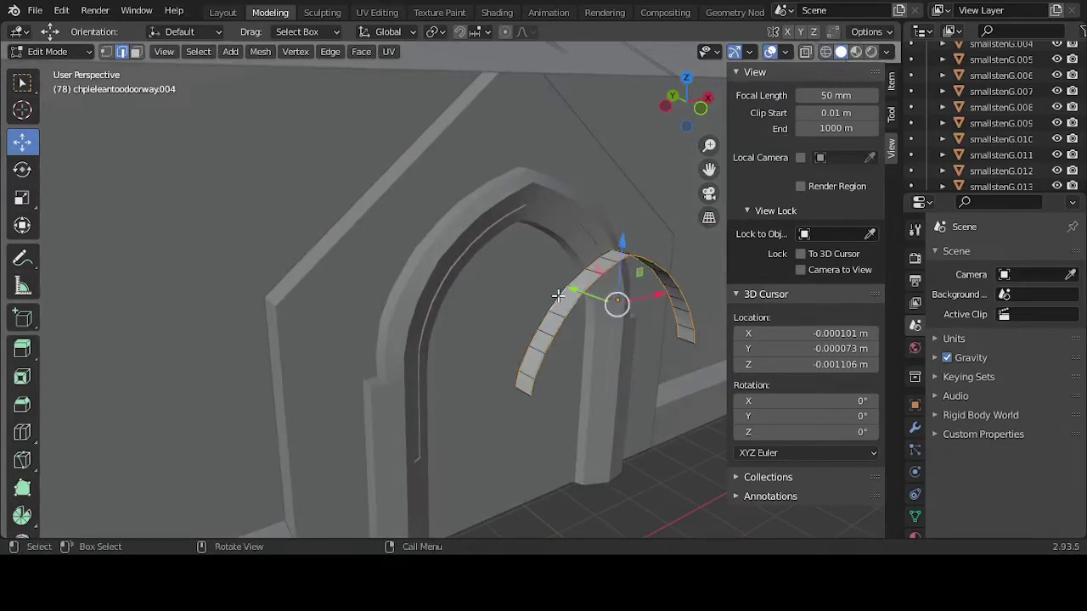
{"action": "key", "text": "KP_1"}
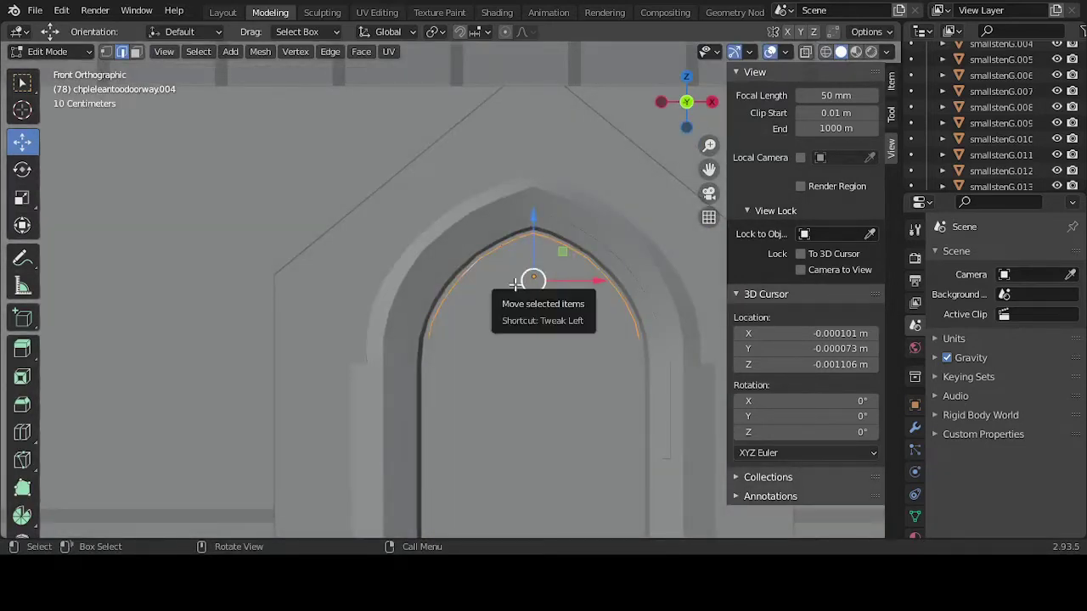
{"action": "left_click_drag", "start_coordinate": [515, 284], "coordinate": [514, 299]}
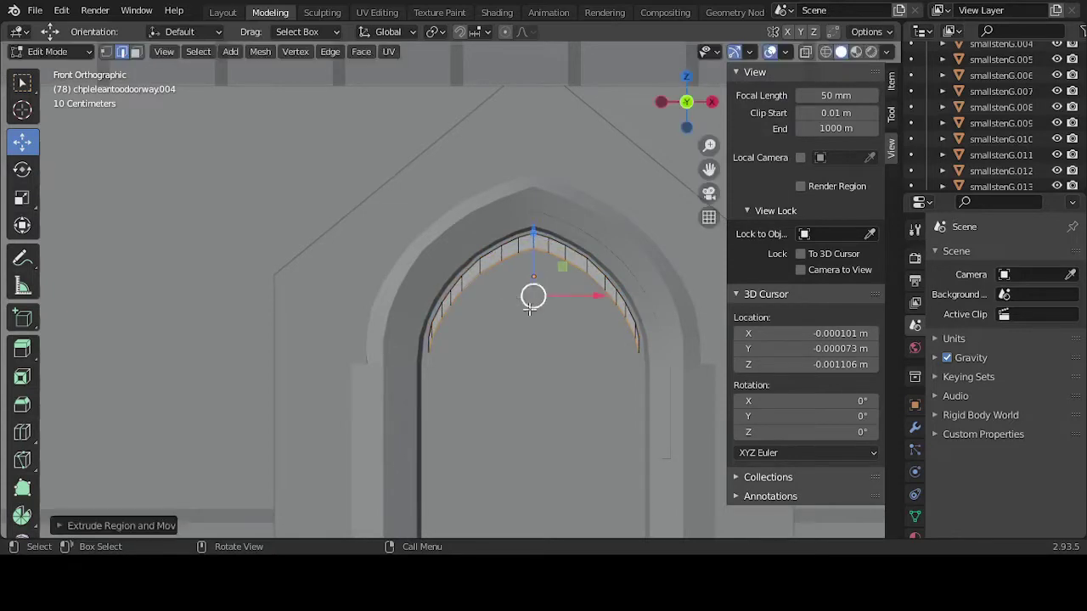
- Flatten the extruded edges into a level line by scaling them along Z to 0
{"action": "left_click", "coordinate": [22, 197]}
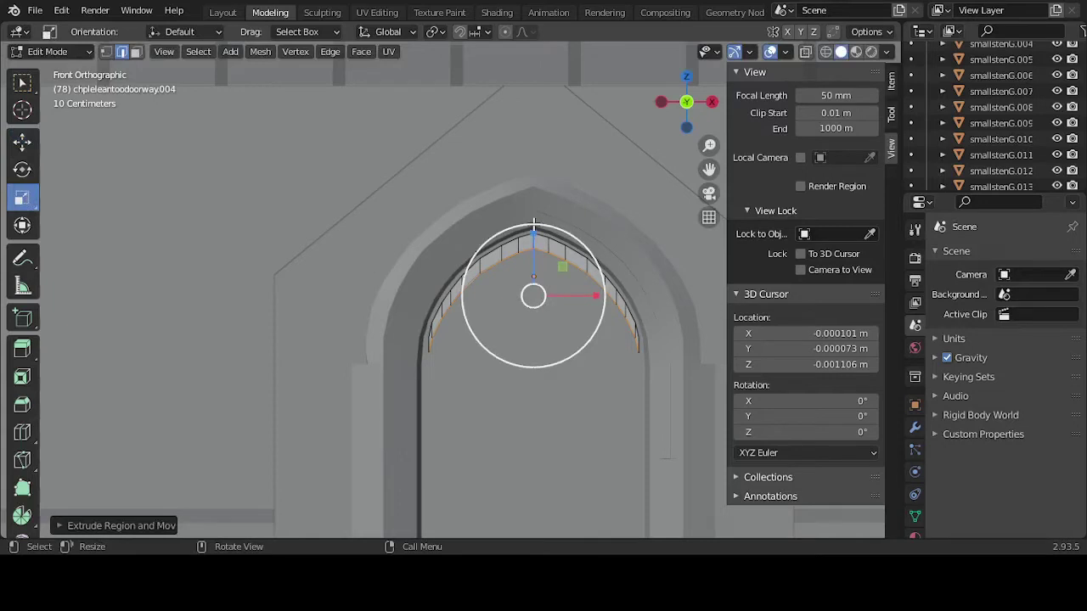
{"action": "left_click_drag", "start_coordinate": [533, 231], "coordinate": [533, 294]}
{"action": "left_click", "coordinate": [59, 526]}
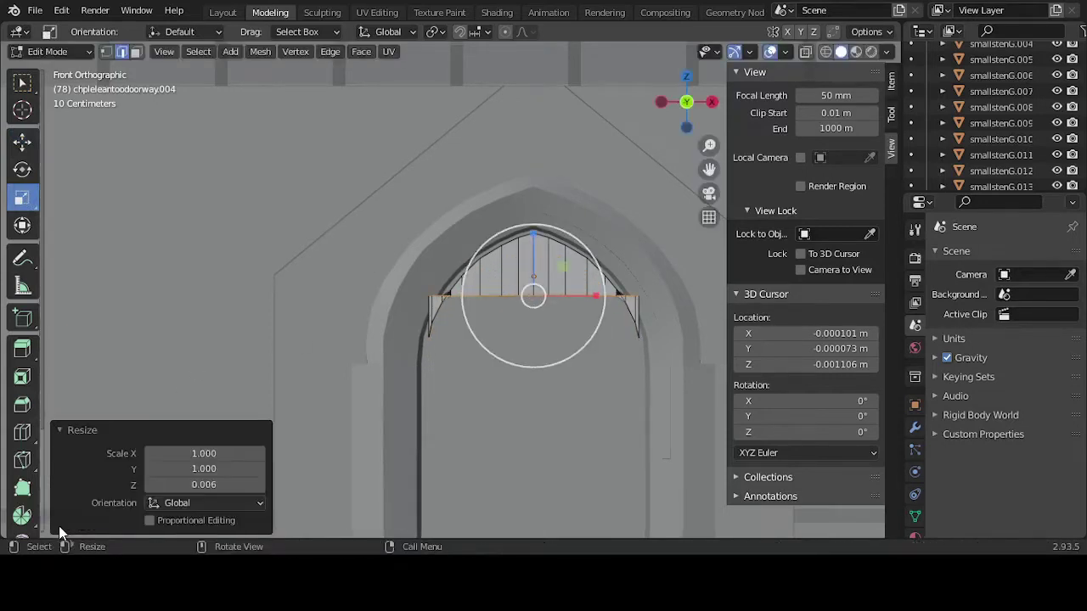
{"action": "left_click", "coordinate": [210, 485]}
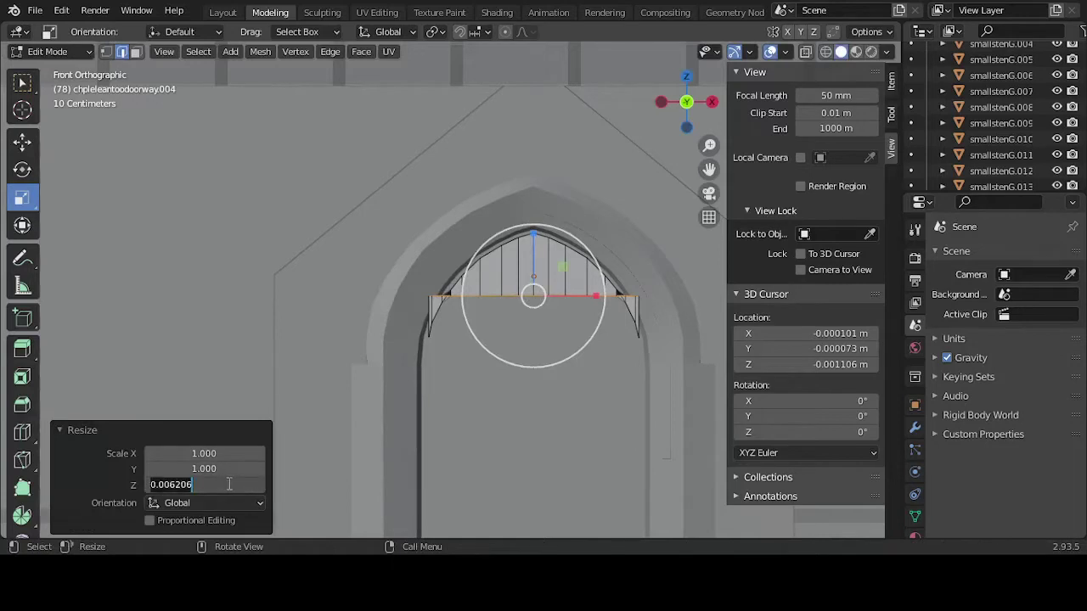
{"action": "type", "text": "0"}
{"action": "key", "text": "Return"}
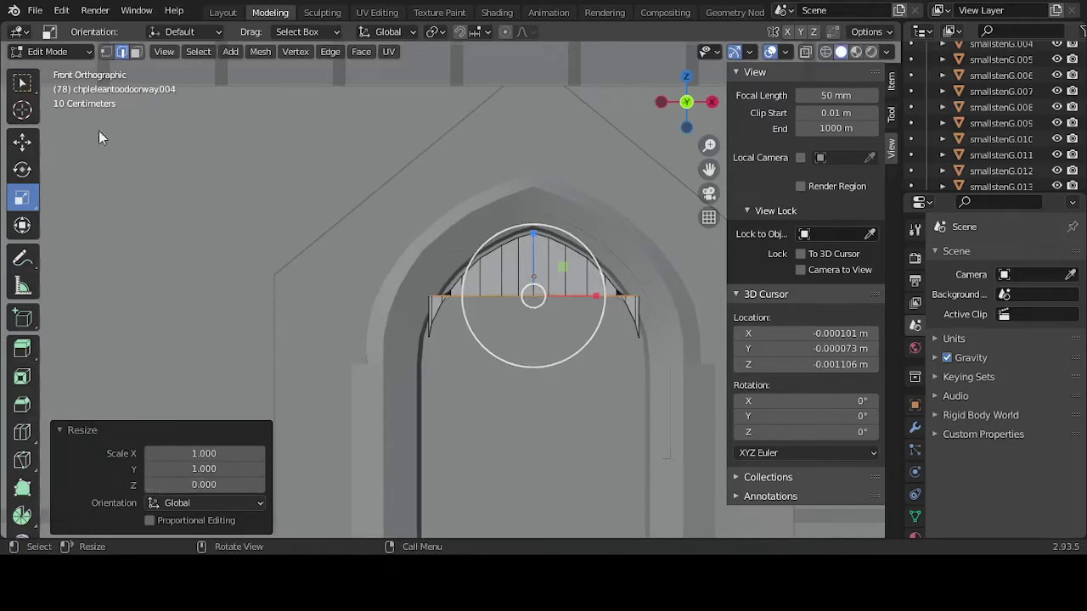
- Move the flattened edges down along Z by about 0.936 m and view the resulting shape at an angle
{"action": "left_click", "coordinate": [26, 141]}
{"action": "left_click_drag", "start_coordinate": [531, 260], "coordinate": [532, 323]}
{"action": "middle_click_drag", "start_coordinate": [532, 322], "coordinate": [593, 371]}
{"action": "scroll", "coordinate": [593, 371], "scroll_direction": "up", "scroll_amount": 5}
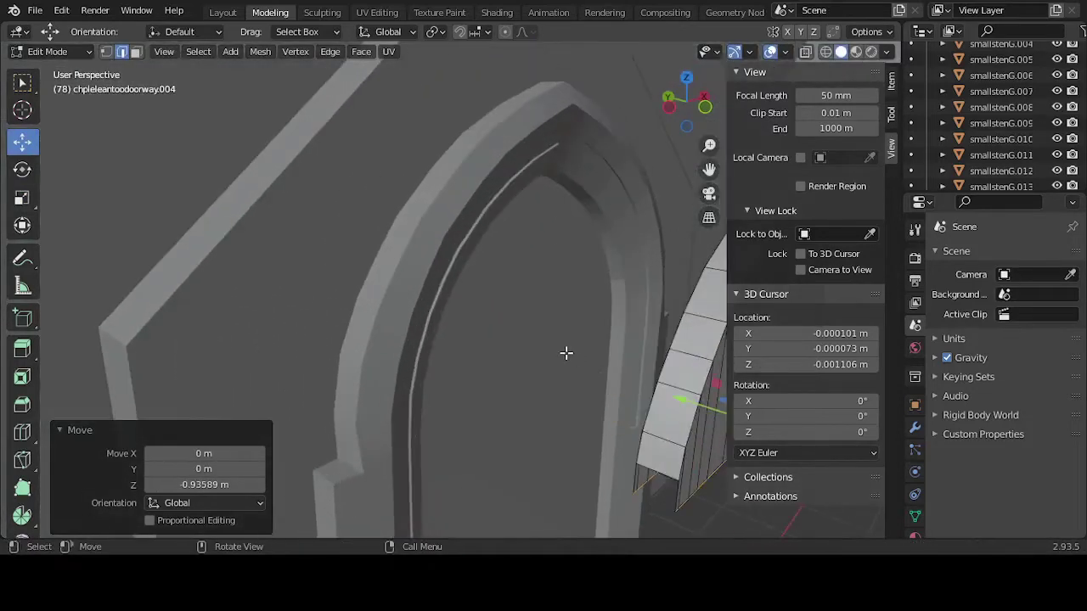
- Raise the arch shape's flattened bottom edges along Z by about 0.247 m
{"action": "key", "text": "KP_Decimal"}
{"action": "scroll", "coordinate": [505, 352], "scroll_direction": "up", "scroll_amount": 1}
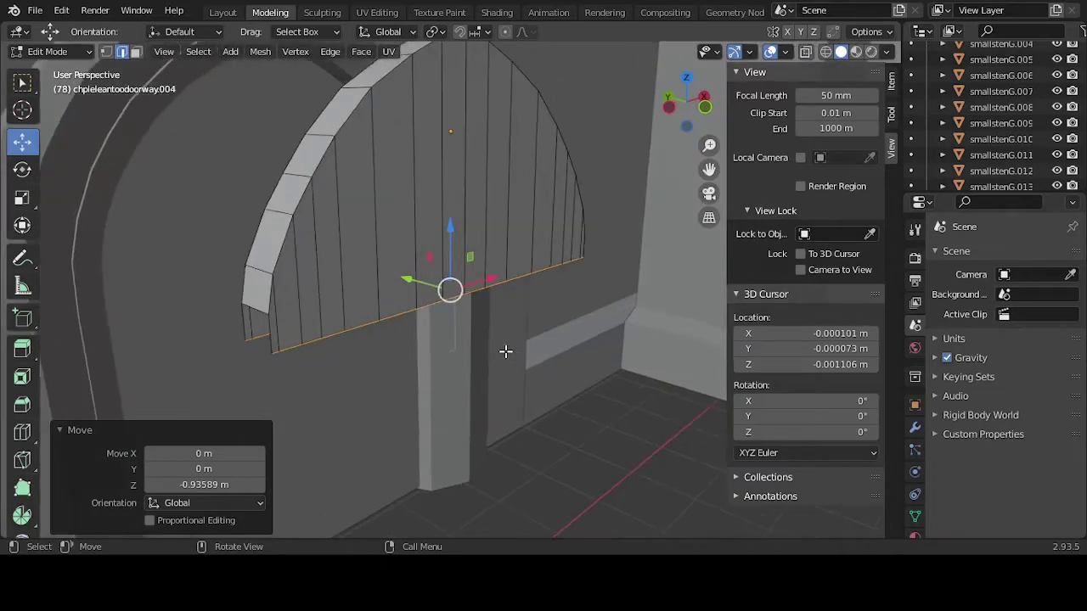
{"action": "middle_click_drag", "start_coordinate": [543, 389], "coordinate": [539, 324]}
{"action": "mouse_move", "coordinate": [458, 241]}
{"action": "left_mouse_down"}
{"action": "mouse_move", "coordinate": [451, 201]}
{"action": "mouse_move", "coordinate": [446, 223]}
{"action": "left_mouse_up"}
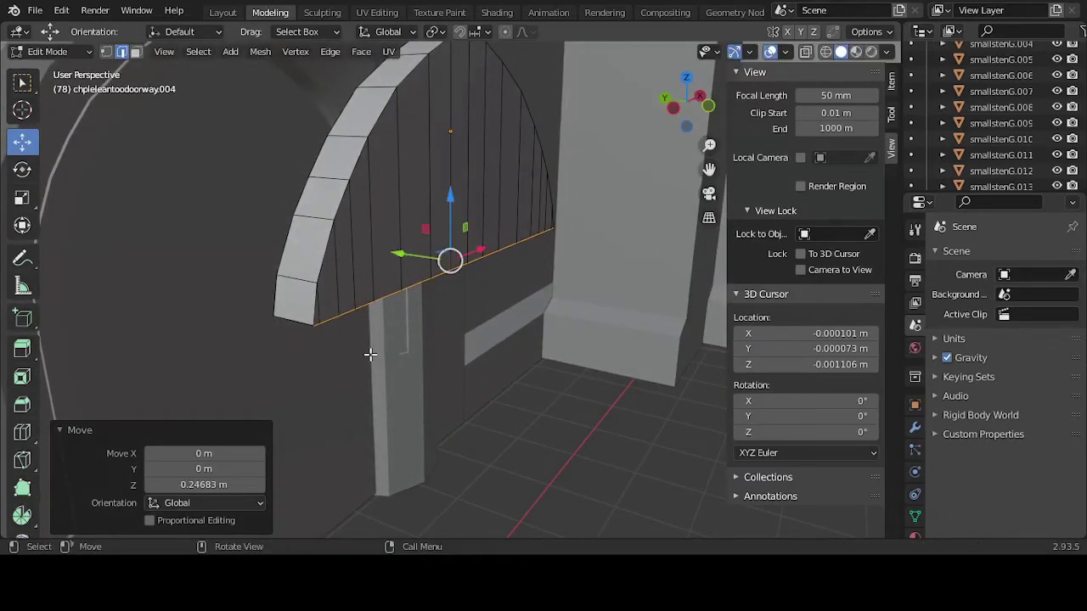
{"action": "key", "text": "Tab"}
{"action": "middle_click_drag", "start_coordinate": [286, 368], "coordinate": [311, 368]}
{"action": "key", "text": "Tab"}
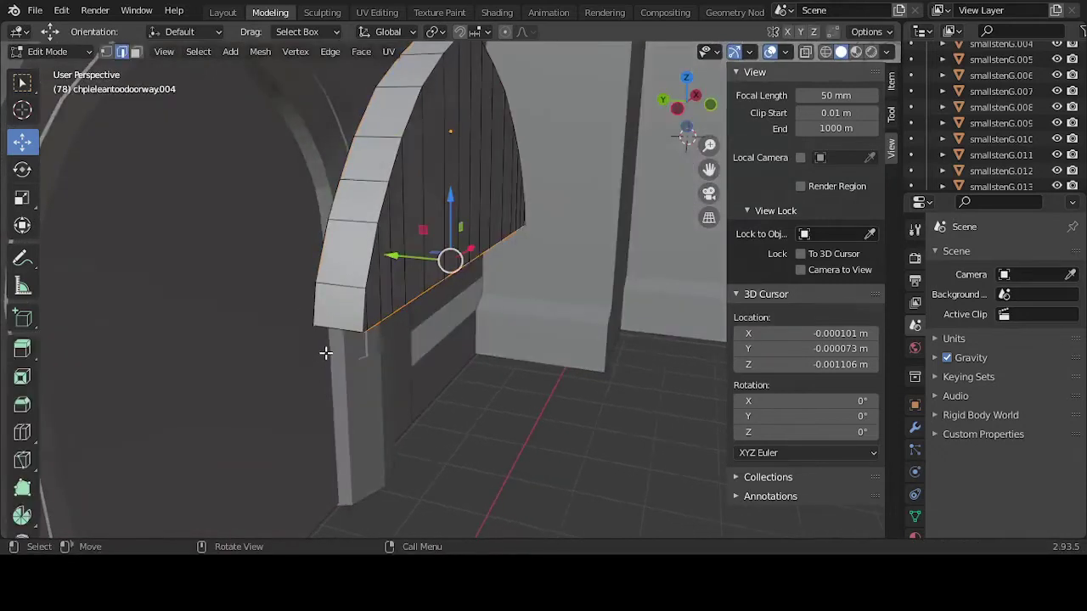
- In vertex selection, merge the overlapping vertices at the near front bottom corner of the arch shape at center
{"action": "scroll", "coordinate": [330, 355], "scroll_direction": "up", "scroll_amount": 2}
{"action": "left_click", "coordinate": [105, 52]}
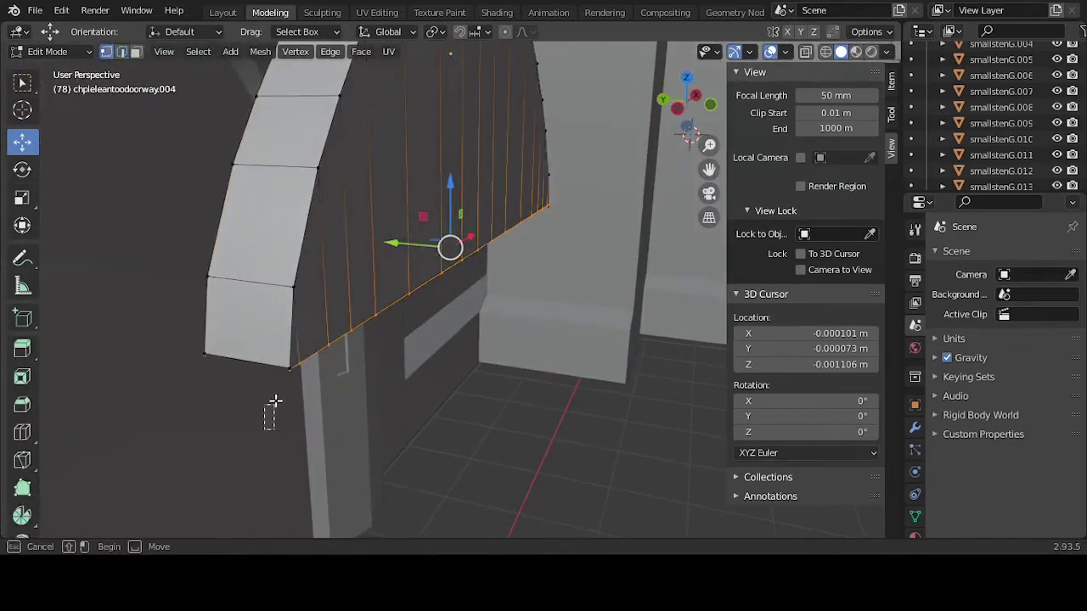
{"action": "left_click", "coordinate": [289, 365]}
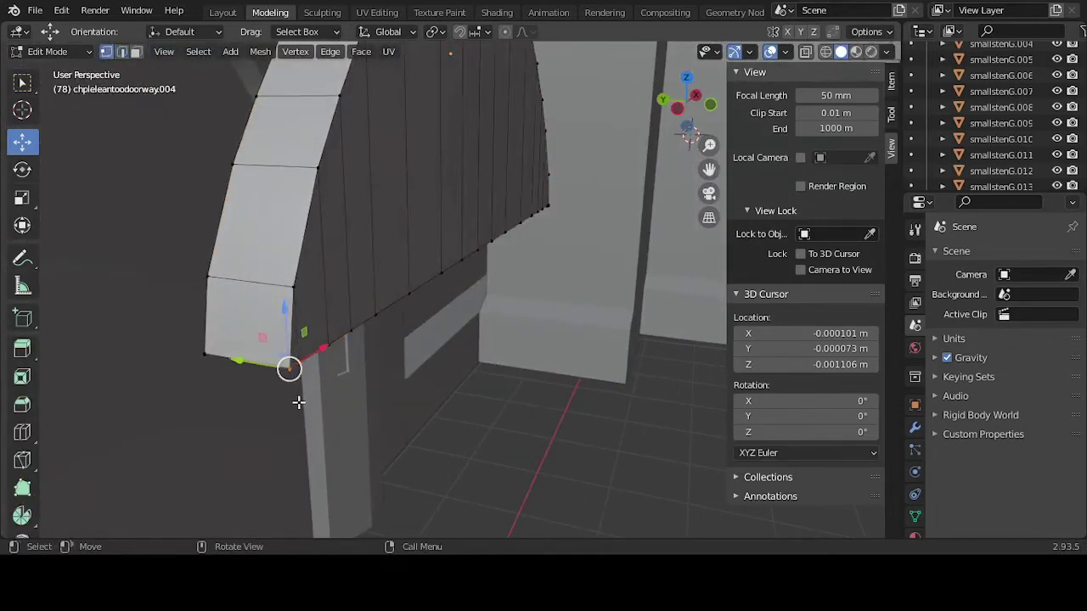
{"action": "key", "text": "m"}
{"action": "left_click", "coordinate": [298, 409]}
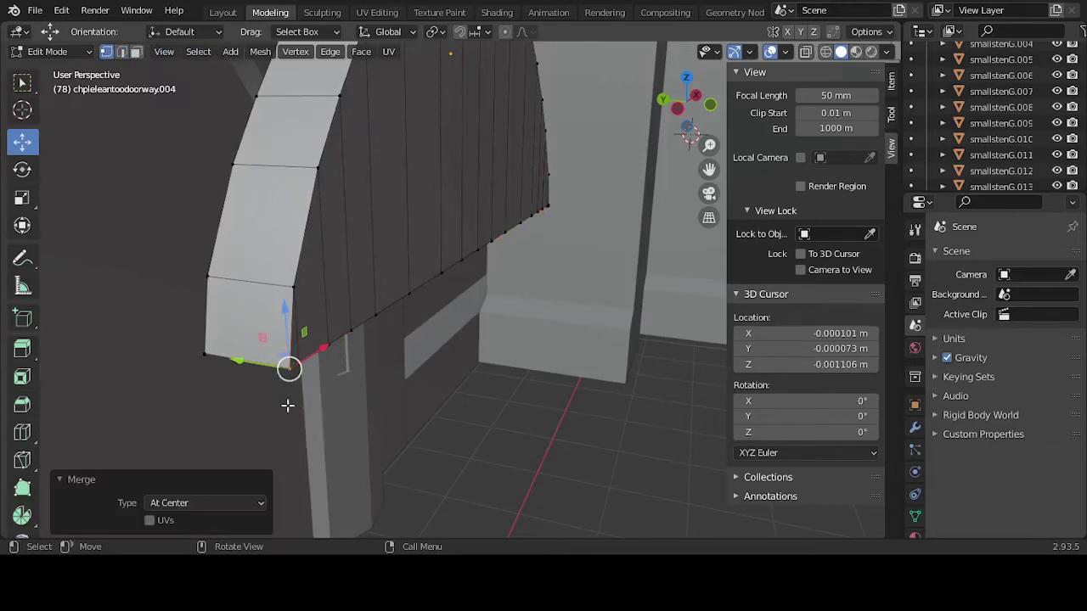
- Merge the overlapping vertices at the back bottom corner of the same end at center
{"action": "middle_click_drag", "start_coordinate": [213, 405], "coordinate": [547, 453]}
{"action": "key", "text": "b"}
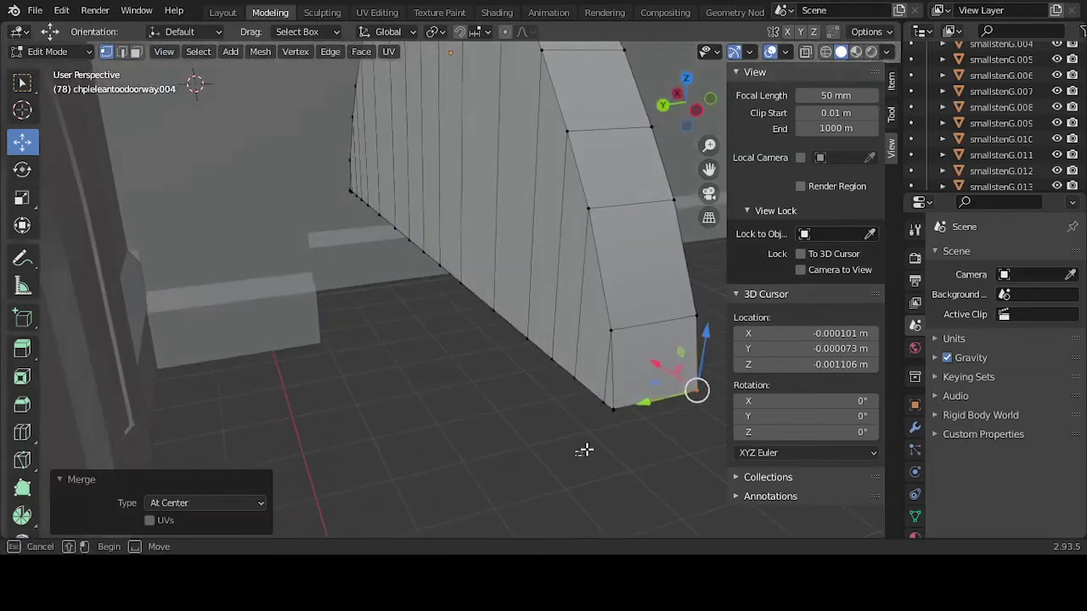
{"action": "left_click_drag", "start_coordinate": [576, 456], "coordinate": [631, 417]}
{"action": "key", "text": "m"}
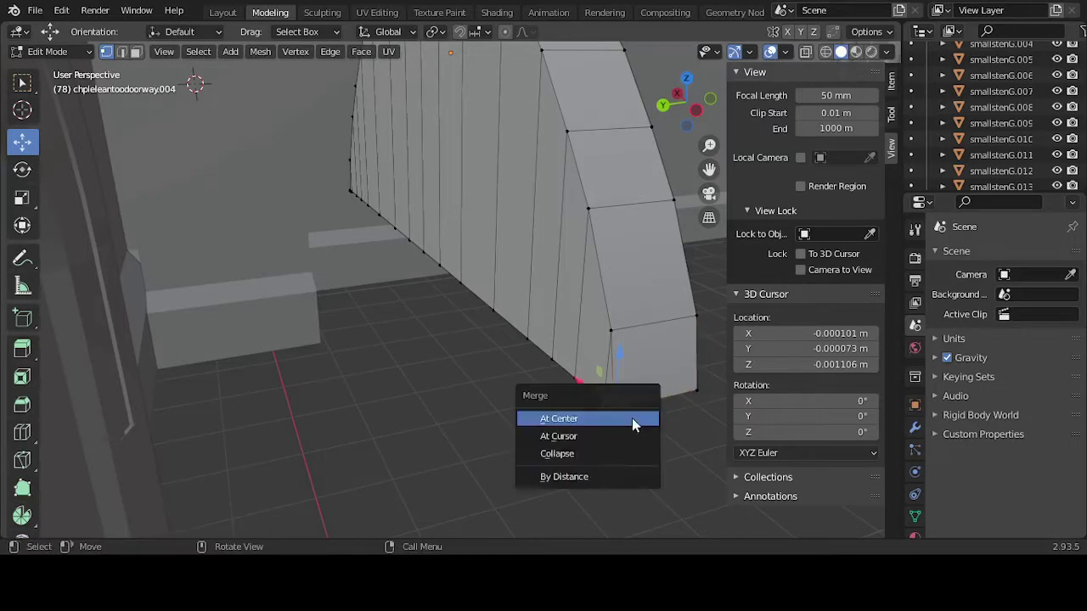
{"action": "left_click", "coordinate": [608, 454]}
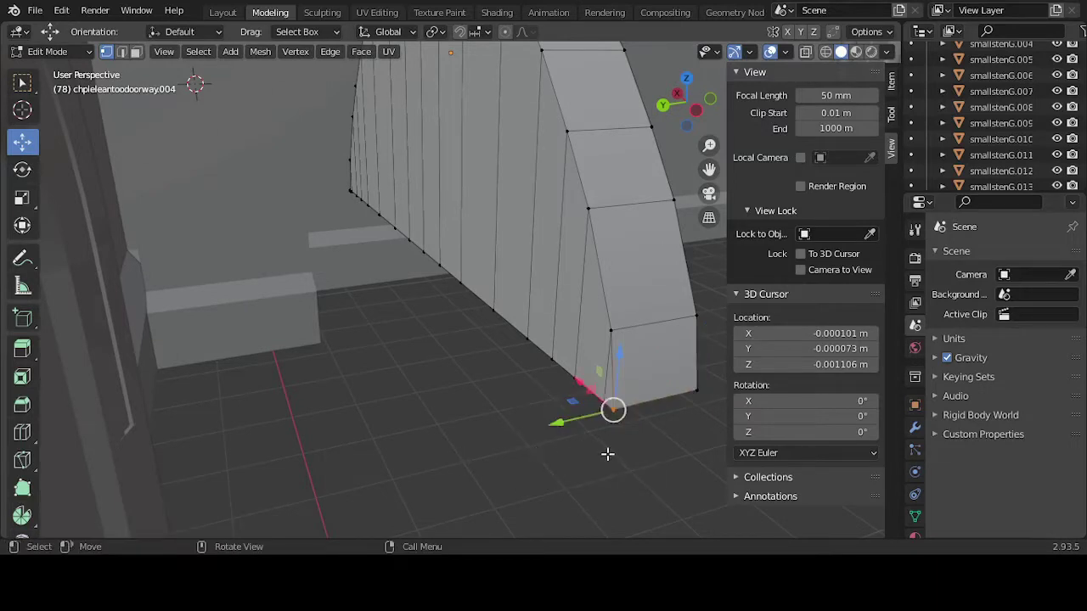
{"action": "left_click", "coordinate": [635, 402]}
{"action": "key", "text": "b"}
{"action": "left_click_drag", "start_coordinate": [607, 480], "coordinate": [621, 406]}
{"action": "key", "text": "m"}
{"action": "left_click", "coordinate": [618, 404]}
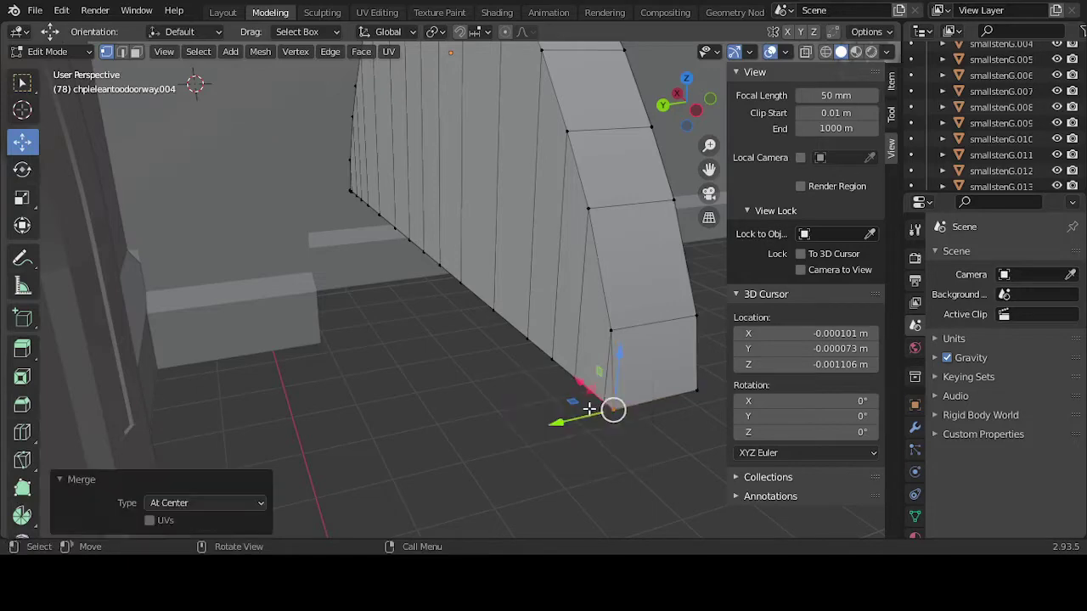
- Merge the overlapping vertices at center on both bottom corners of the arch shape's opposite end
{"action": "middle_click_drag", "start_coordinate": [508, 412], "coordinate": [472, 408]}
{"action": "left_click_drag", "start_coordinate": [601, 412], "coordinate": [636, 368]}
{"action": "key", "text": "m"}
{"action": "left_click", "coordinate": [634, 374]}
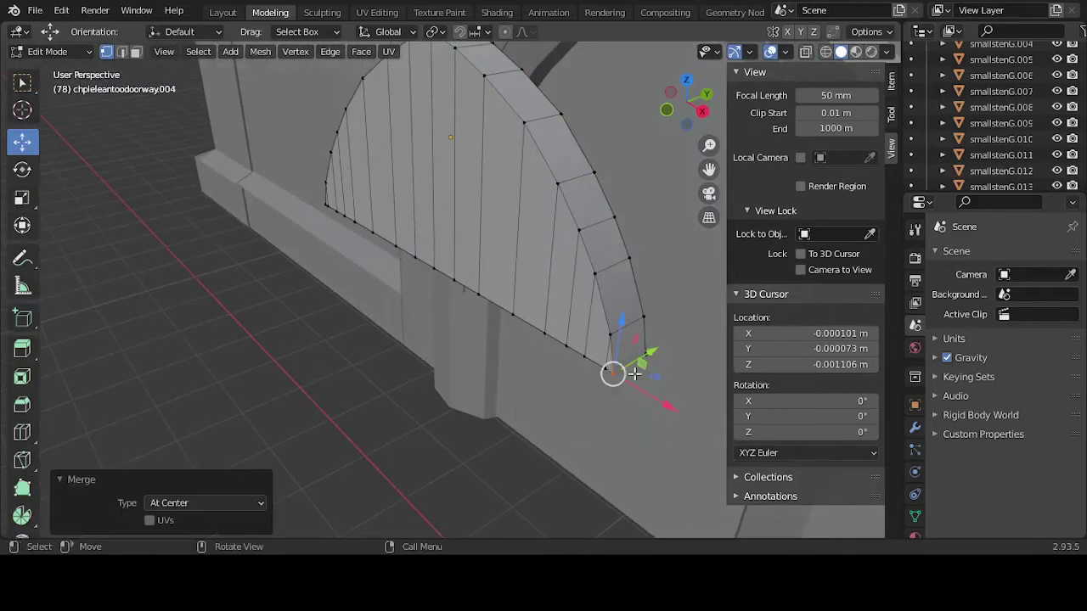
{"action": "left_click", "coordinate": [685, 342]}
{"action": "left_click_drag", "start_coordinate": [639, 410], "coordinate": [639, 410]}
{"action": "left_click_drag", "start_coordinate": [659, 345], "coordinate": [659, 345]}
{"action": "key", "text": "m"}
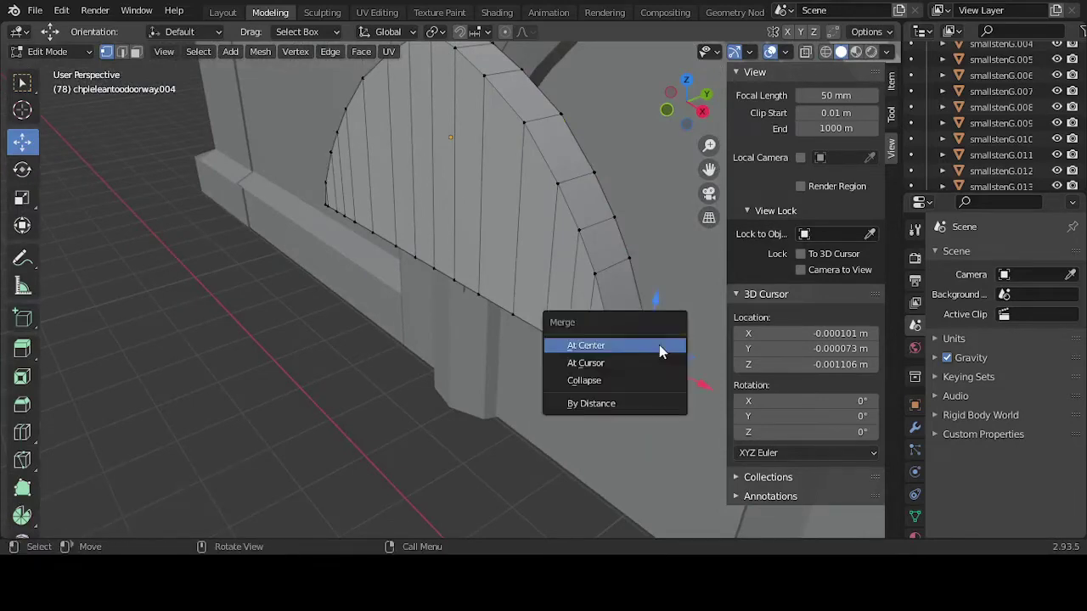
{"action": "left_click", "coordinate": [659, 345]}
- Return to Object Mode and move the arch shape about 110.23 m along X, away from the chapel
{"action": "middle_click_drag", "start_coordinate": [638, 413], "coordinate": [526, 407]}
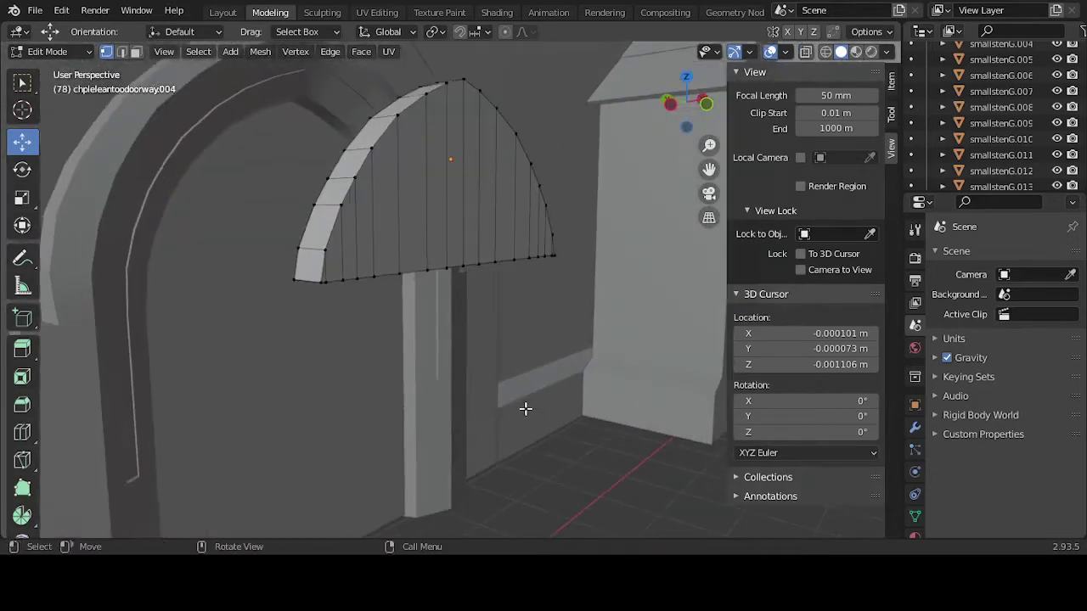
{"action": "key", "text": "Tab"}
{"action": "middle_click_drag", "start_coordinate": [456, 290], "coordinate": [461, 282]}
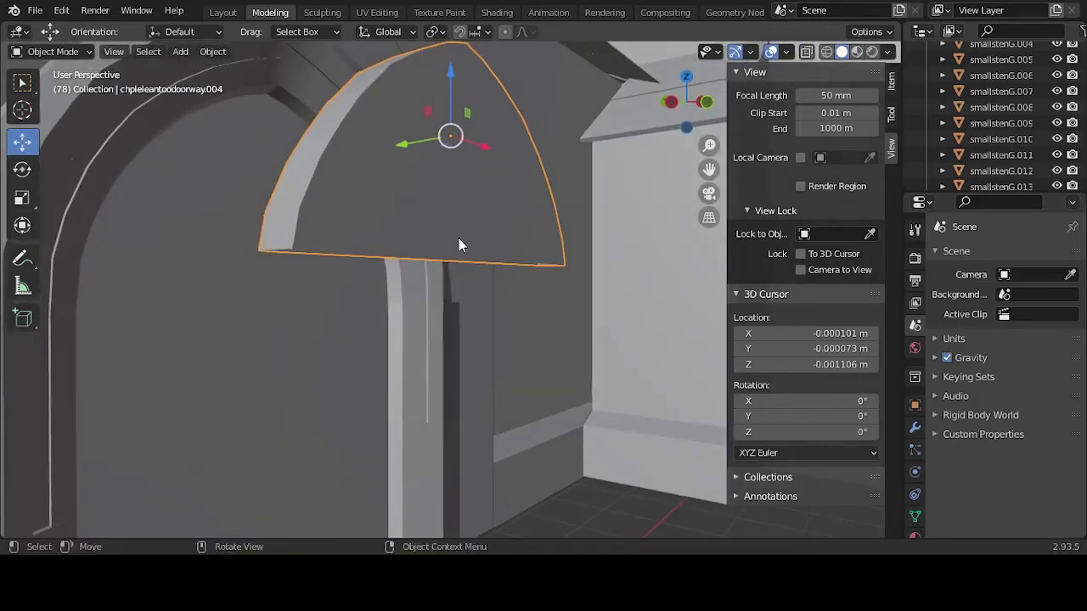
{"action": "left_click", "coordinate": [459, 238]}
{"action": "middle_click_drag", "start_coordinate": [458, 238], "coordinate": [457, 356]}
{"action": "left_click", "coordinate": [485, 242]}
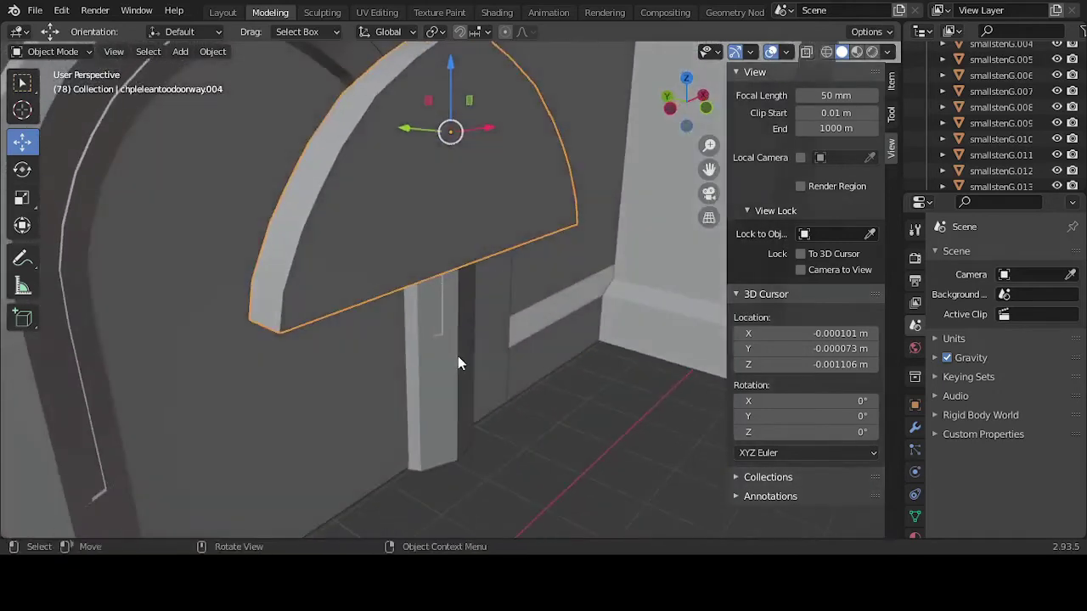
{"action": "scroll", "coordinate": [450, 362], "scroll_direction": "down", "scroll_amount": 8}
{"action": "scroll", "coordinate": [450, 369], "scroll_direction": "down", "scroll_amount": 6}
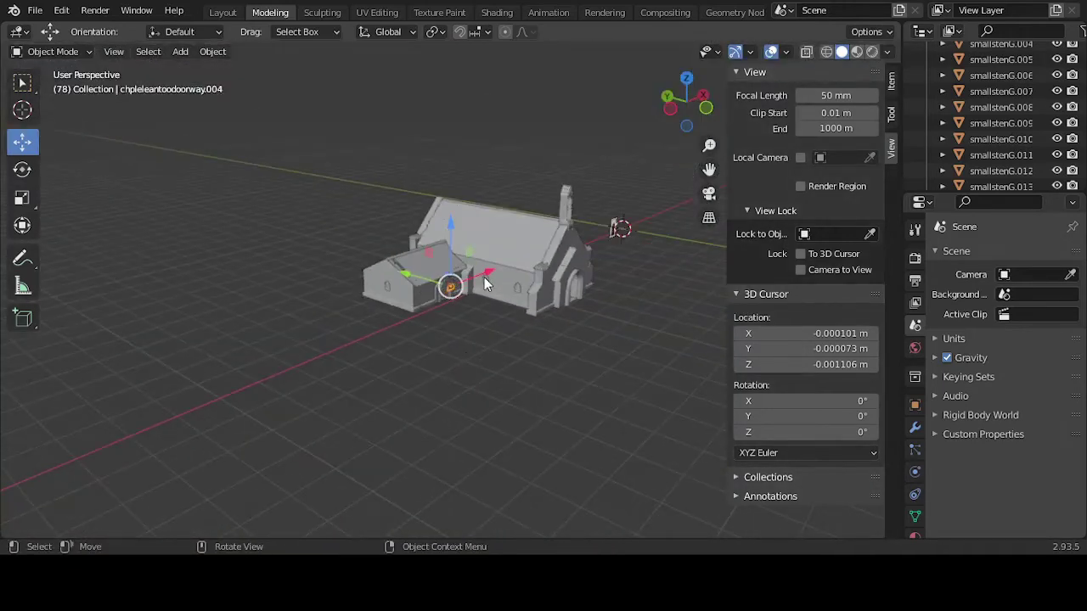
{"action": "key", "text": "g"}
{"action": "left_click", "coordinate": [654, 226]}
- In front view, move the arch shape about -3.98 m along X to place it beside the door reference image
{"action": "key", "text": "KP_1"}
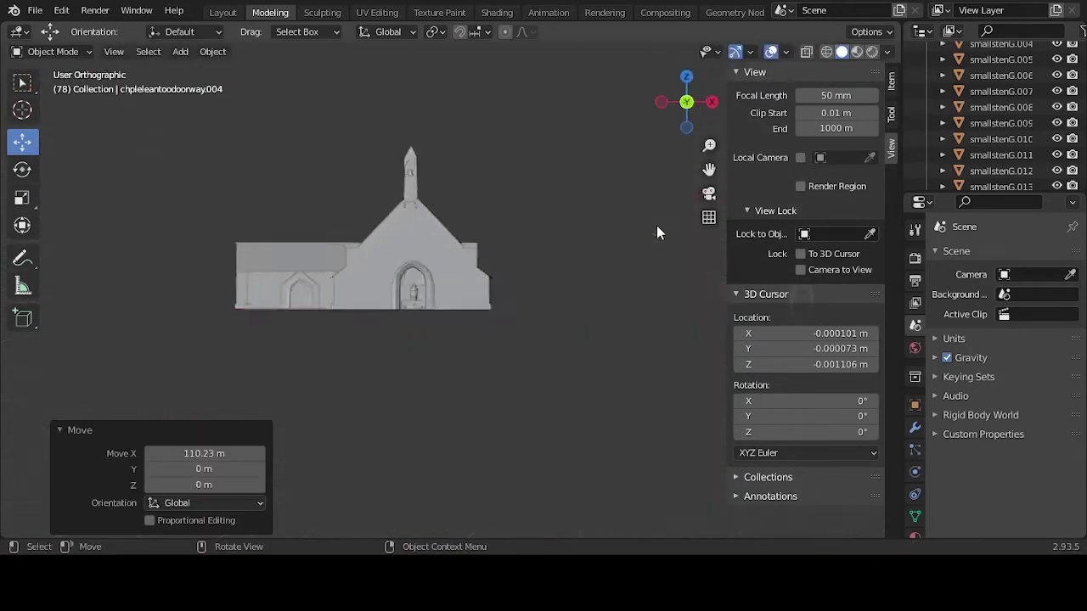
{"action": "key", "text": "KP_Decimal"}
{"action": "scroll", "coordinate": [553, 290], "scroll_direction": "down", "scroll_amount": 2}
{"action": "key", "text": "g"}
{"action": "key", "text": "x"}
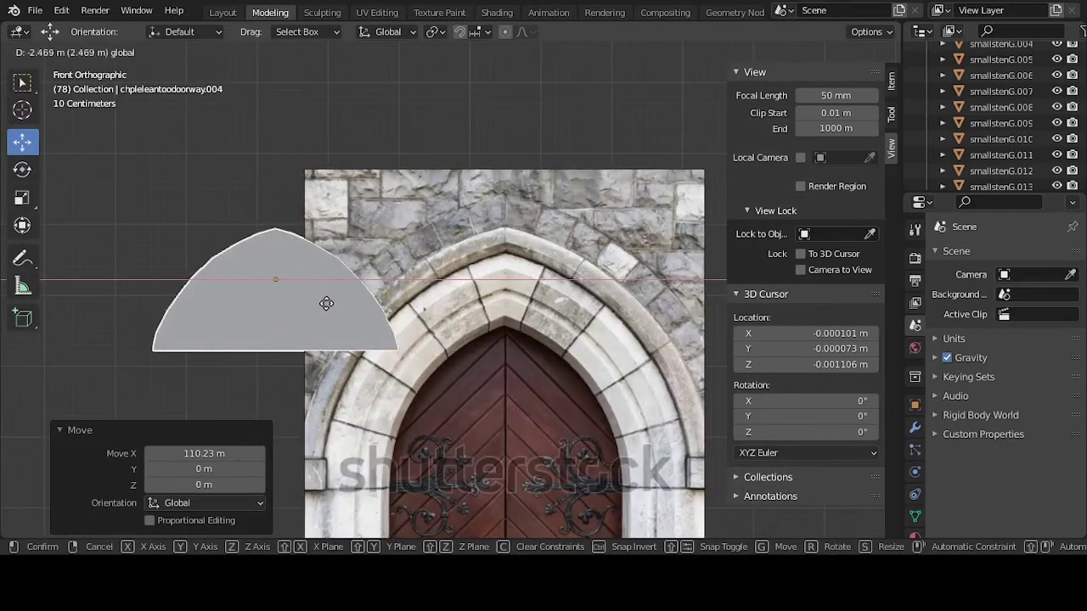
{"action": "left_click", "coordinate": [209, 292]}
{"action": "scroll", "coordinate": [310, 338], "scroll_direction": "down", "scroll_amount": 1}
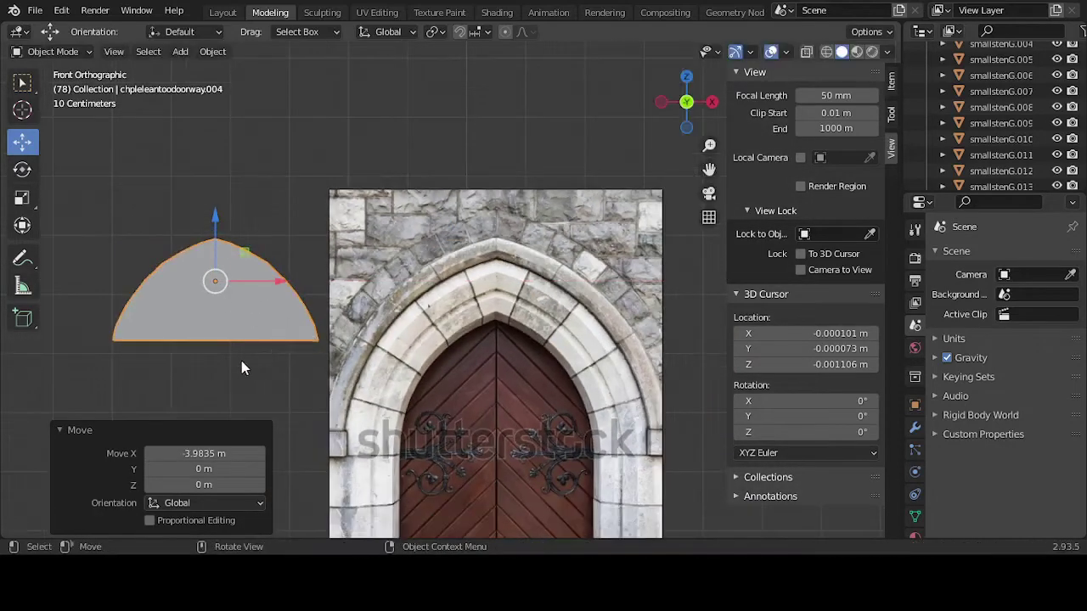
- In Edit Mode, select the arch shape's bottom edge loop and extrude it downward about 4.21 m in front view
{"action": "key", "text": "Tab"}
{"action": "middle_click_drag", "start_coordinate": [243, 359], "coordinate": [377, 348]}
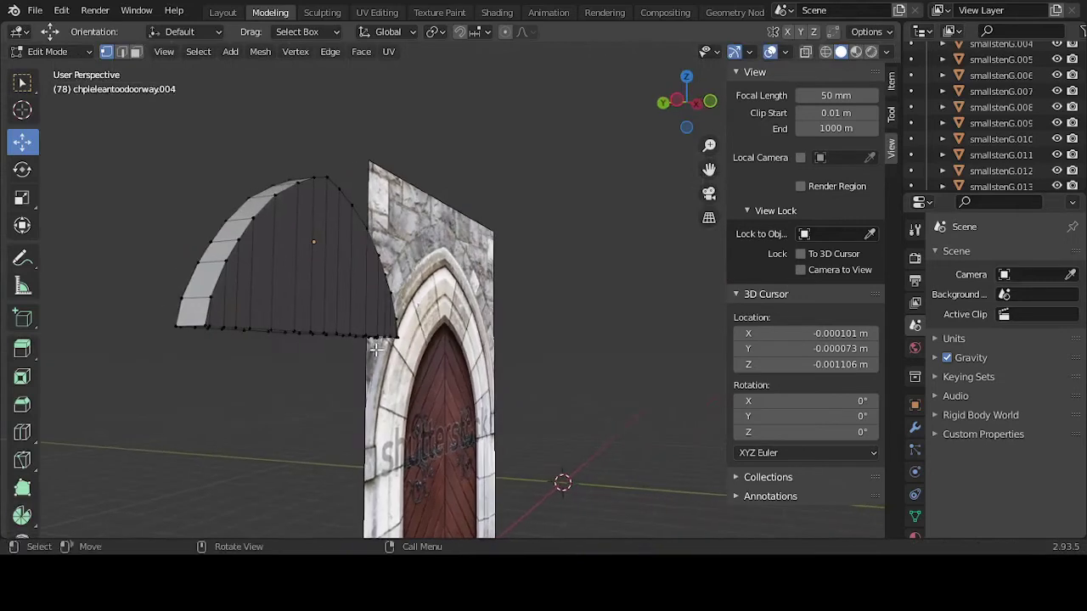
{"action": "left_click", "coordinate": [273, 328], "text": "alt"}
{"action": "left_click", "coordinate": [122, 51]}
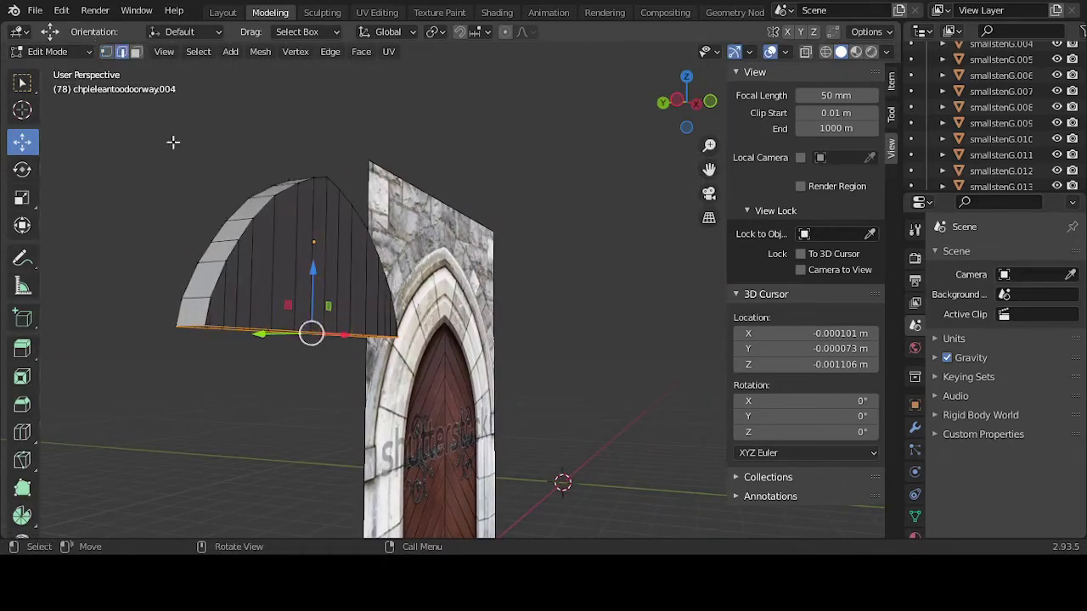
{"action": "key", "text": "KP_1"}
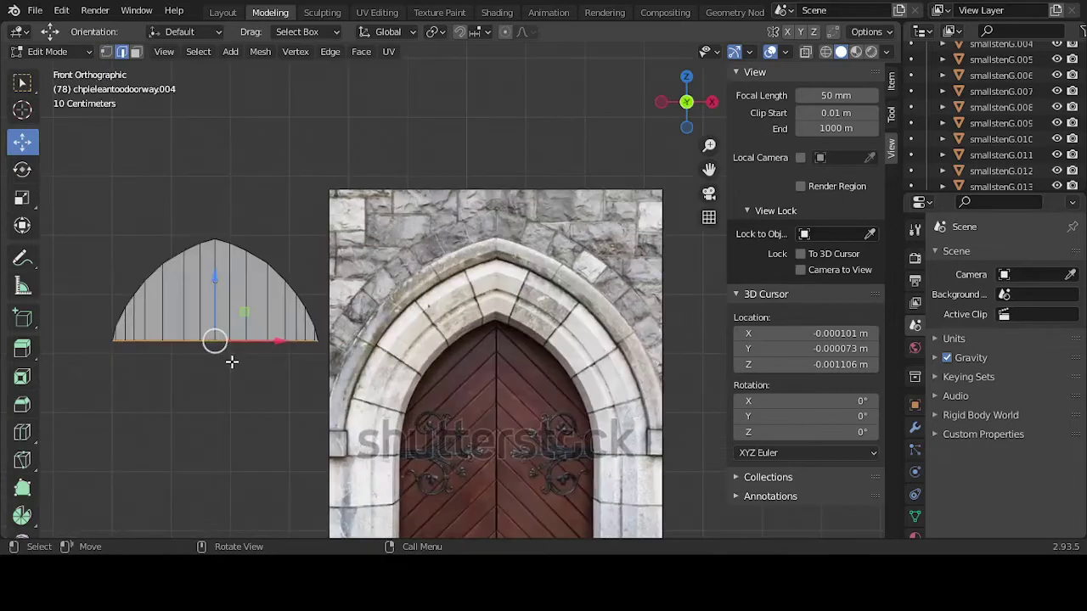
{"action": "scroll", "coordinate": [215, 366], "scroll_direction": "down", "scroll_amount": 3}
{"action": "key", "text": "e"}
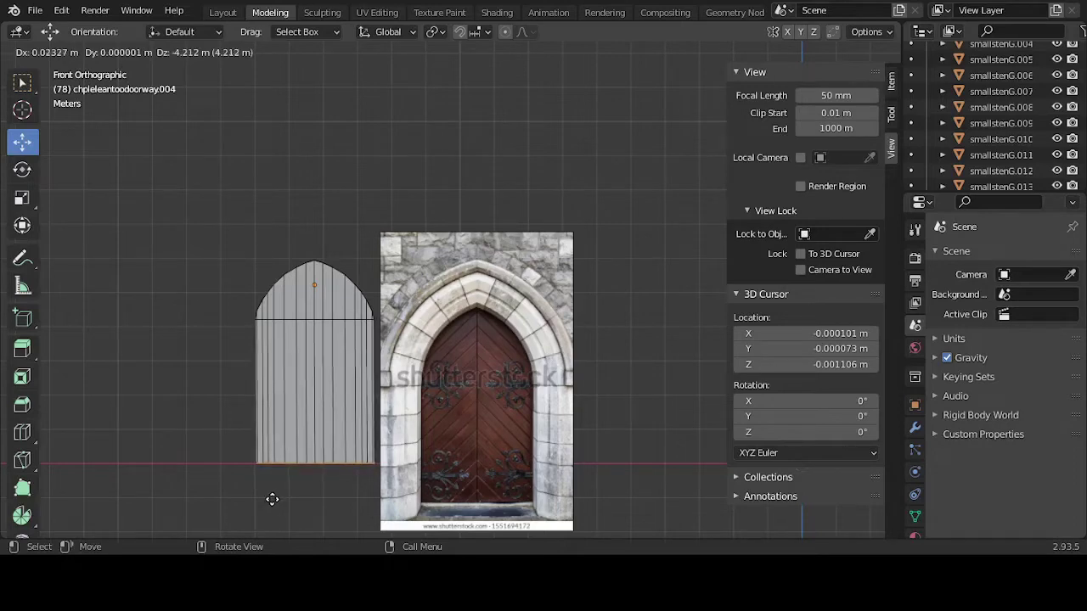
{"action": "left_click", "coordinate": [273, 499]}
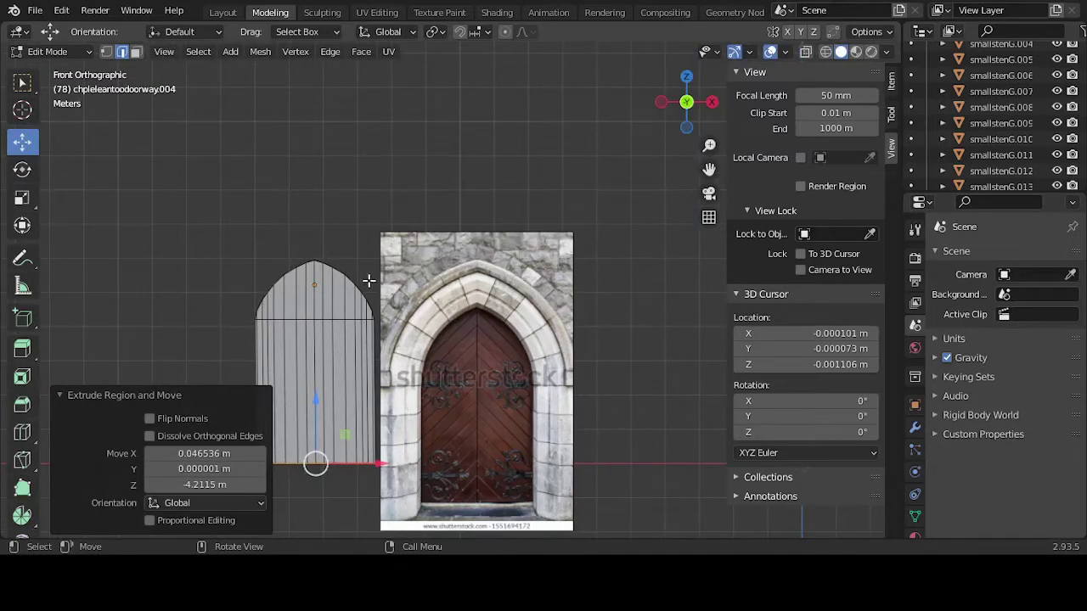
{"action": "left_click", "coordinate": [106, 52]}
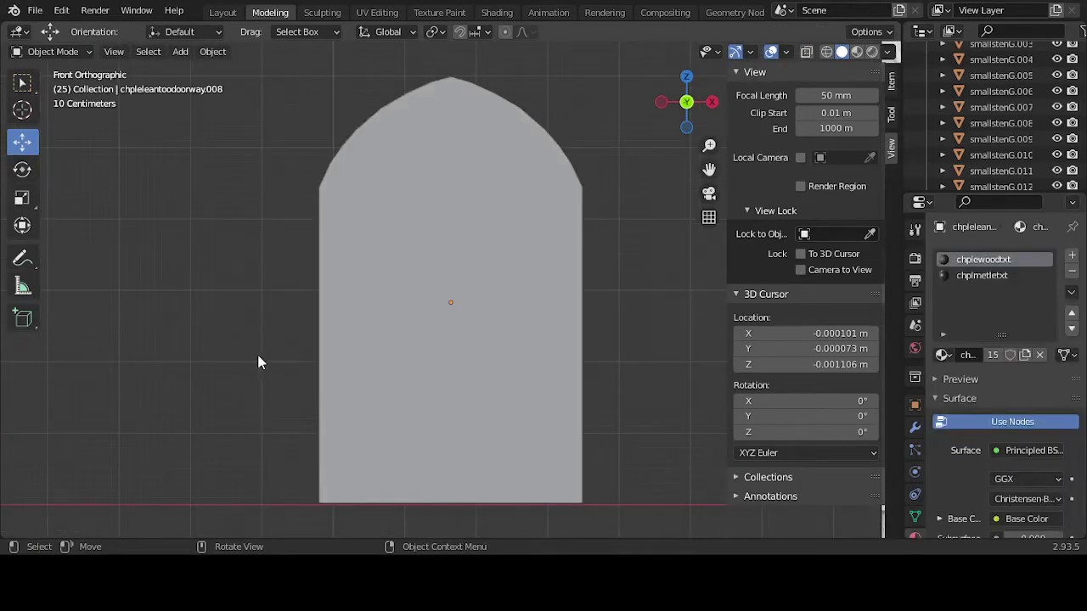
- Add a 2 m plane mesh in Object Mode and align it to the front view
{"action": "key", "text": "shift+a"}
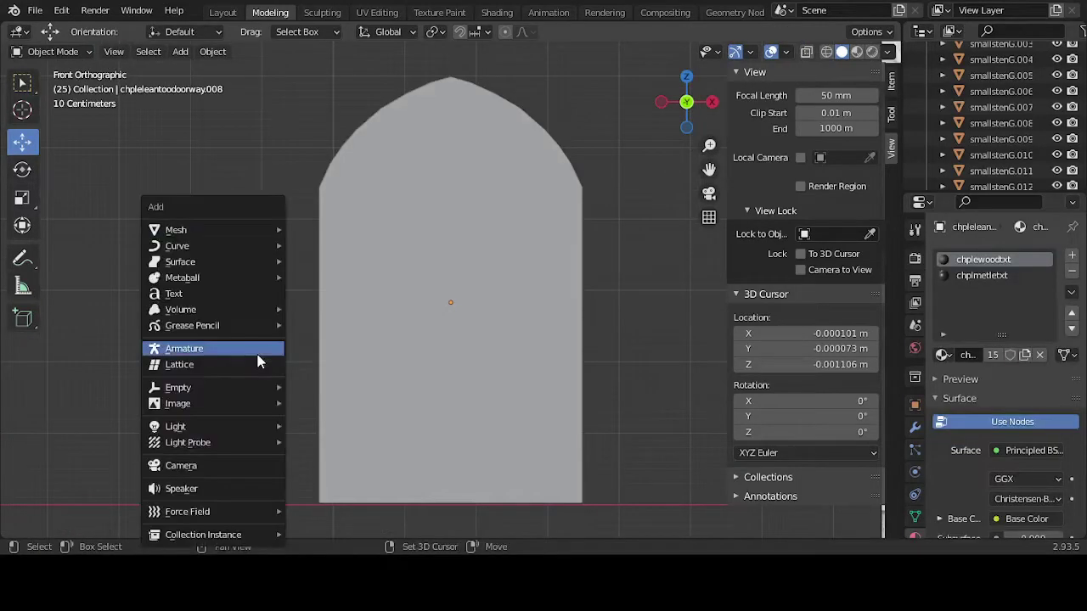
{"action": "mouse_move", "coordinate": [238, 232]}
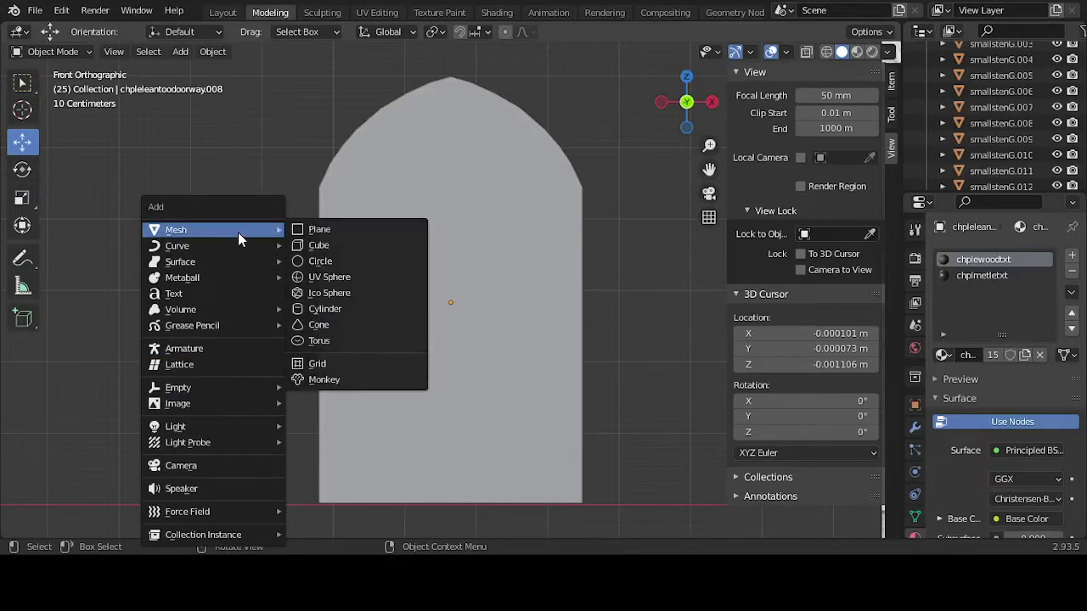
{"action": "left_click", "coordinate": [349, 232]}
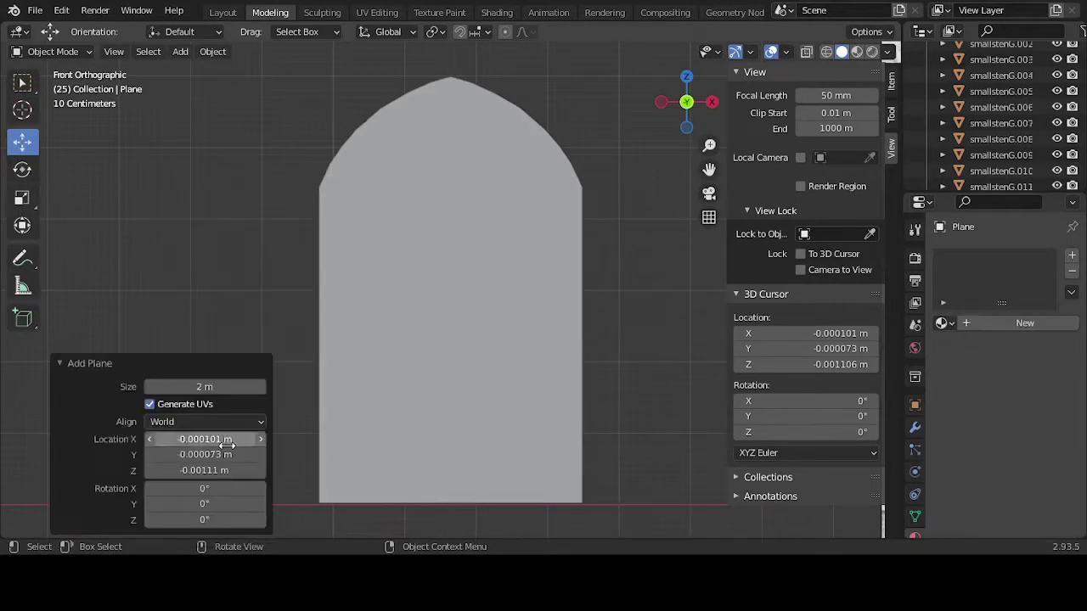
{"action": "left_click", "coordinate": [252, 423]}
{"action": "left_click", "coordinate": [232, 460]}
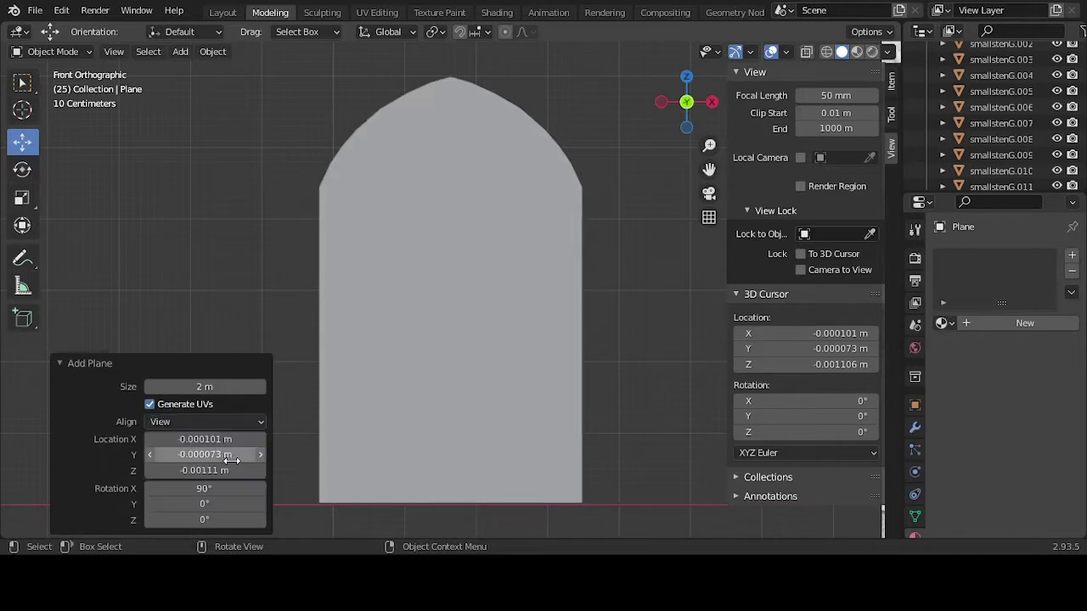
- Move the plane about -20.136 m along X to the door shape and raise it along Z above the ground line
{"action": "scroll", "coordinate": [302, 313], "scroll_direction": "down", "scroll_amount": 10}
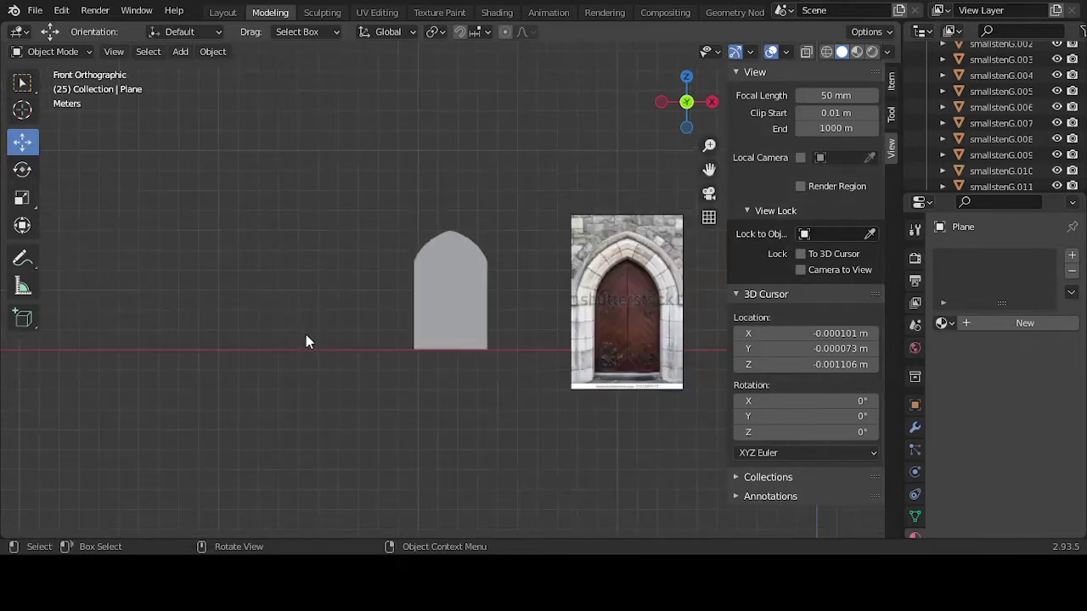
{"action": "left_click", "coordinate": [666, 324]}
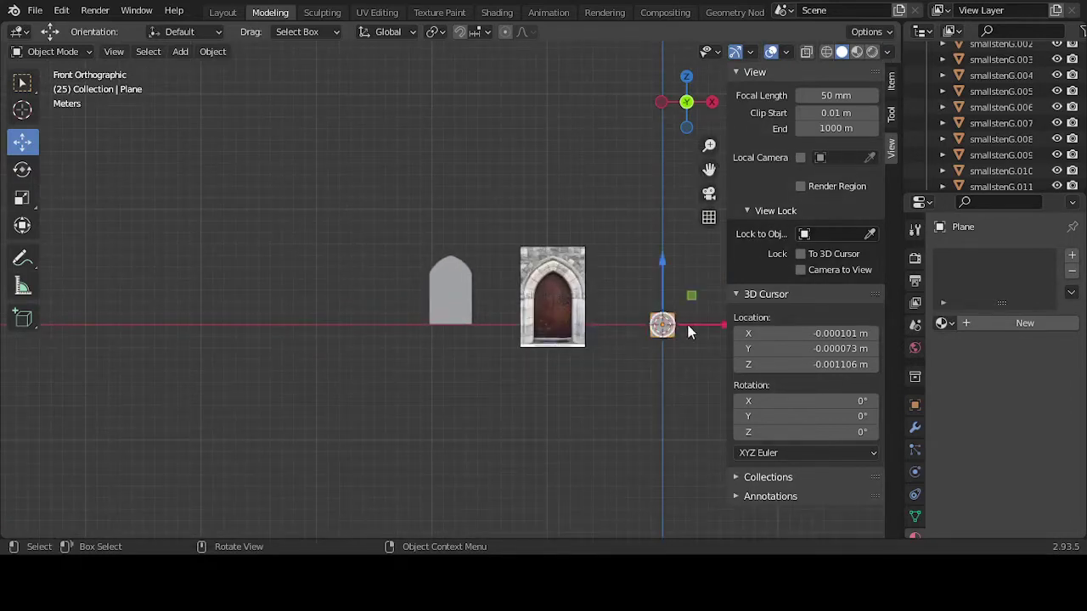
{"action": "left_click_drag", "start_coordinate": [685, 325], "coordinate": [453, 325]}
{"action": "key", "text": "g"}
{"action": "key", "text": "z"}
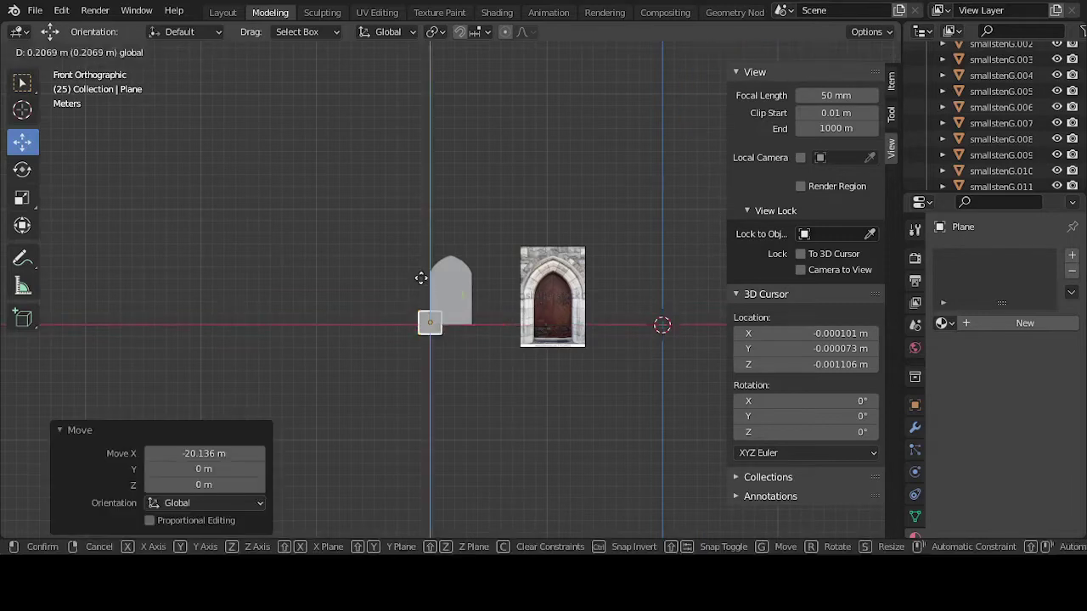
{"action": "left_click", "coordinate": [417, 244]}
- Move the plane along Y until it stands just in front of the arched door shape
{"action": "key", "text": "KP_Decimal"}
{"action": "middle_click_drag", "start_coordinate": [415, 248], "coordinate": [477, 323]}
{"action": "key", "text": "alt+a"}
{"action": "scroll", "coordinate": [392, 294], "scroll_direction": "down", "scroll_amount": 8}
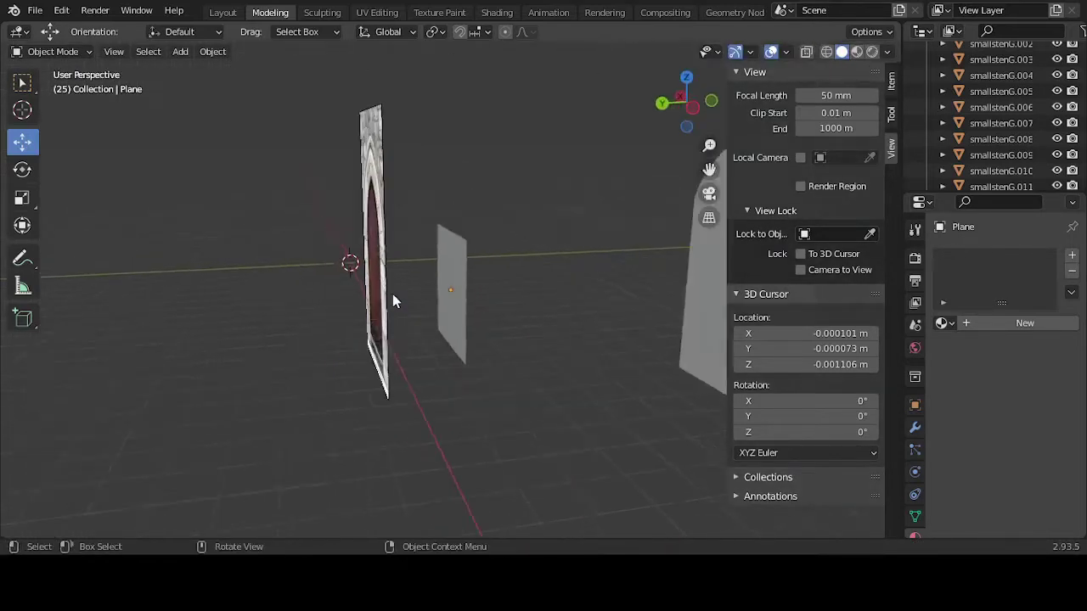
{"action": "left_click_drag", "start_coordinate": [425, 292], "coordinate": [626, 286]}
{"action": "key", "text": "KP_Decimal"}
{"action": "left_click", "coordinate": [627, 306]}
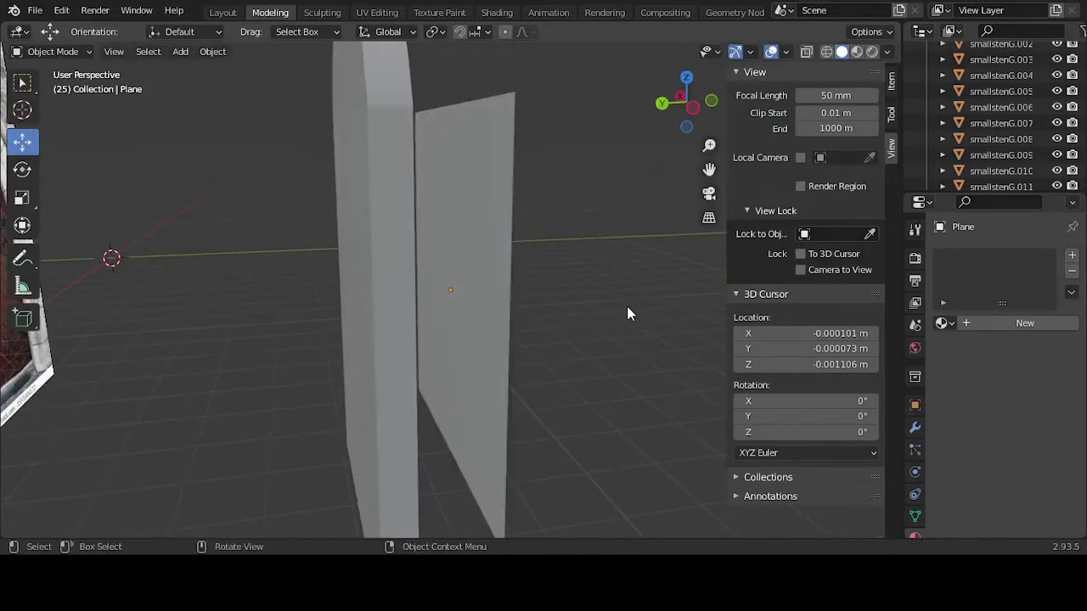
{"action": "middle_click_drag", "start_coordinate": [626, 306], "coordinate": [417, 330]}
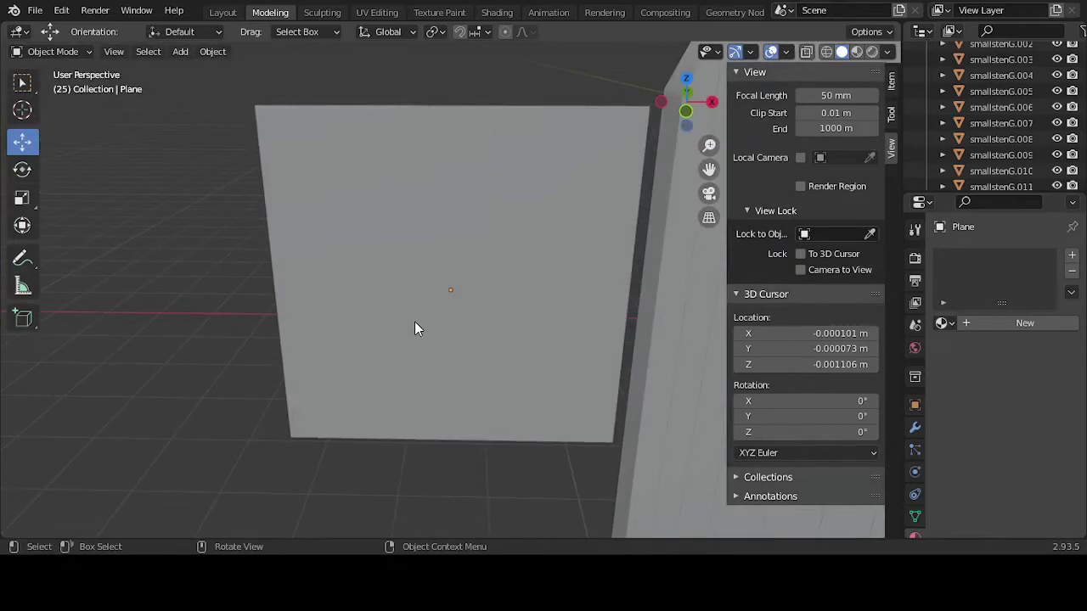
- In front view, move the plane about 2.18 m along X so it overlaps the left part of the arched door
{"action": "key", "text": "KP_1"}
{"action": "scroll", "coordinate": [417, 332], "scroll_direction": "down", "scroll_amount": 6}
{"action": "left_click", "coordinate": [493, 314]}
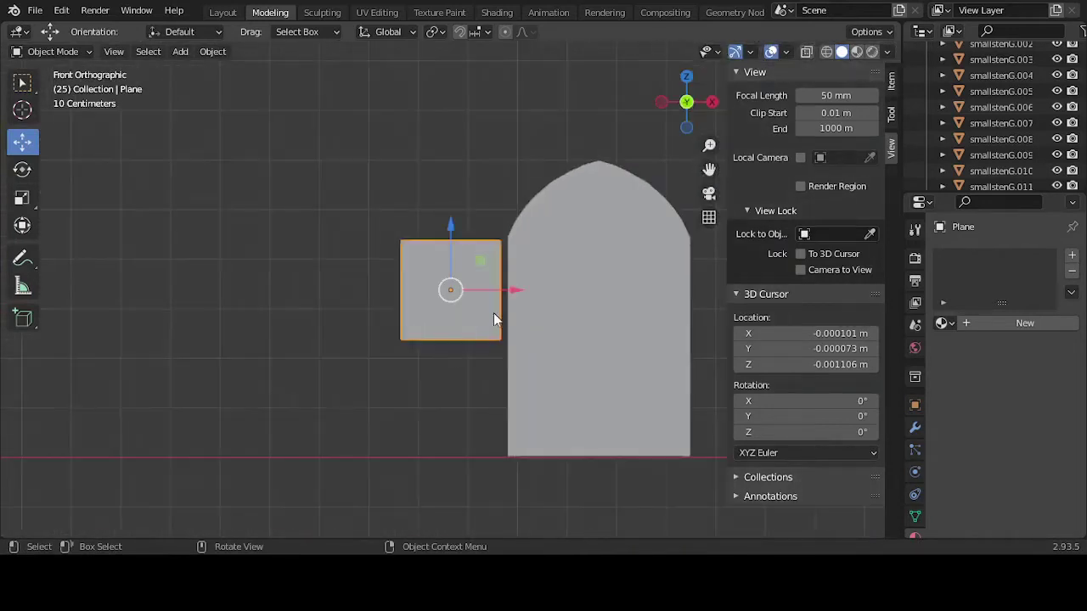
{"action": "left_click_drag", "start_coordinate": [513, 290], "coordinate": [617, 289]}
{"action": "scroll", "coordinate": [617, 289], "scroll_direction": "up", "scroll_amount": 6}
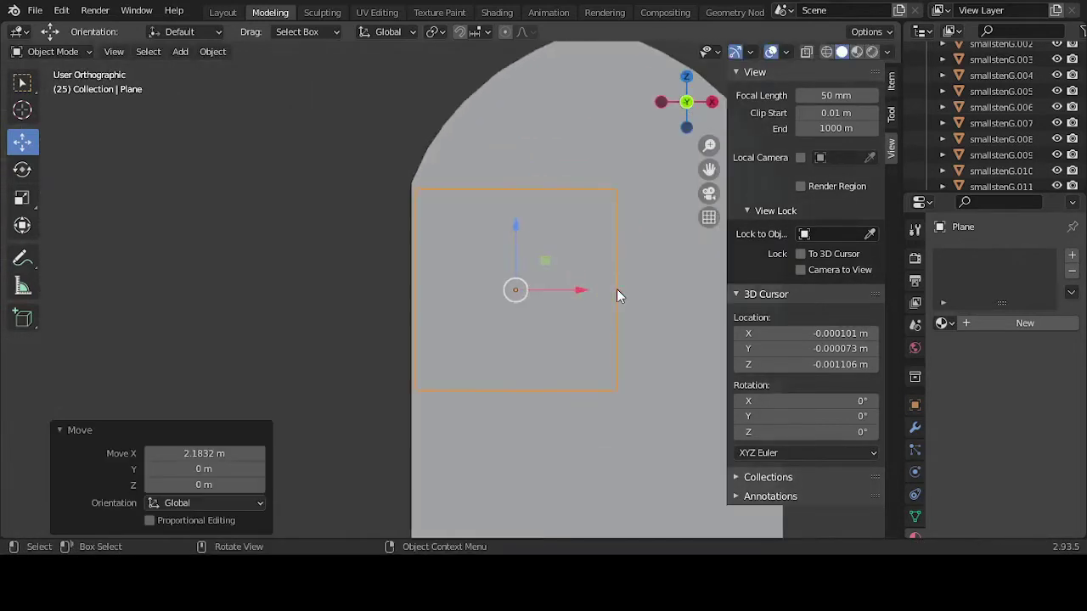
- Scale the plane down along Z and X into a small horizontal rectangle
{"action": "left_click", "coordinate": [23, 198]}
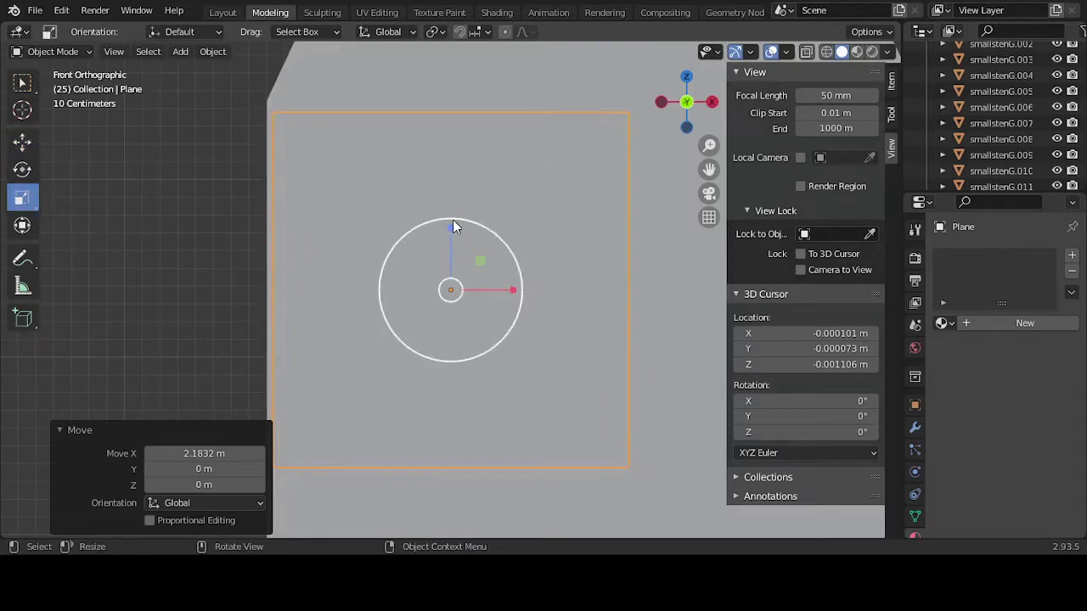
{"action": "left_click_drag", "start_coordinate": [453, 221], "coordinate": [448, 275]}
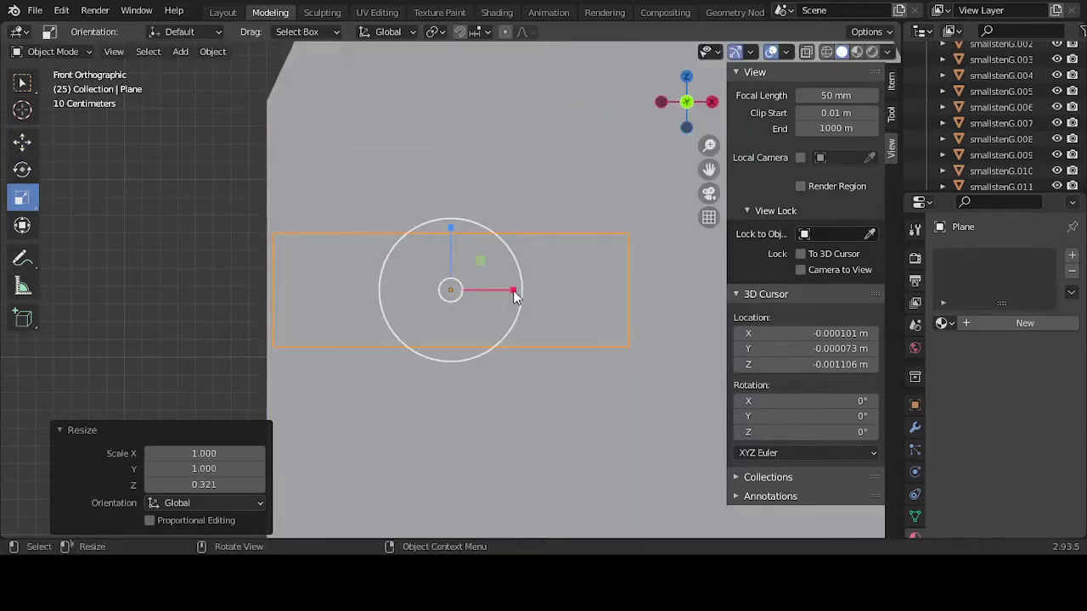
{"action": "left_click_drag", "start_coordinate": [514, 293], "coordinate": [476, 292]}
{"action": "mouse_move", "coordinate": [453, 248]}
{"action": "left_mouse_down"}
{"action": "mouse_move", "coordinate": [452, 259]}
{"action": "mouse_move", "coordinate": [451, 237]}
{"action": "left_mouse_up"}
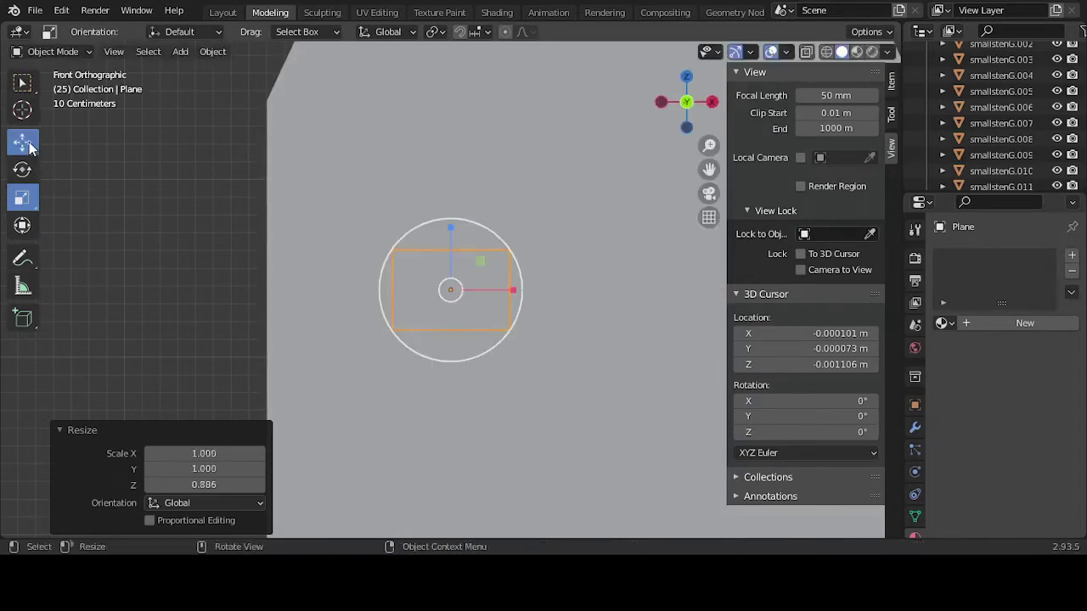
- Move the rectangle along X to the door's left edge and raise it about 0.38 m along Z, below the arch
{"action": "left_click", "coordinate": [26, 144]}
{"action": "left_click_drag", "start_coordinate": [490, 290], "coordinate": [407, 290]}
{"action": "left_click_drag", "start_coordinate": [371, 253], "coordinate": [359, 193]}
{"action": "scroll", "coordinate": [408, 302], "scroll_direction": "down", "scroll_amount": 4}
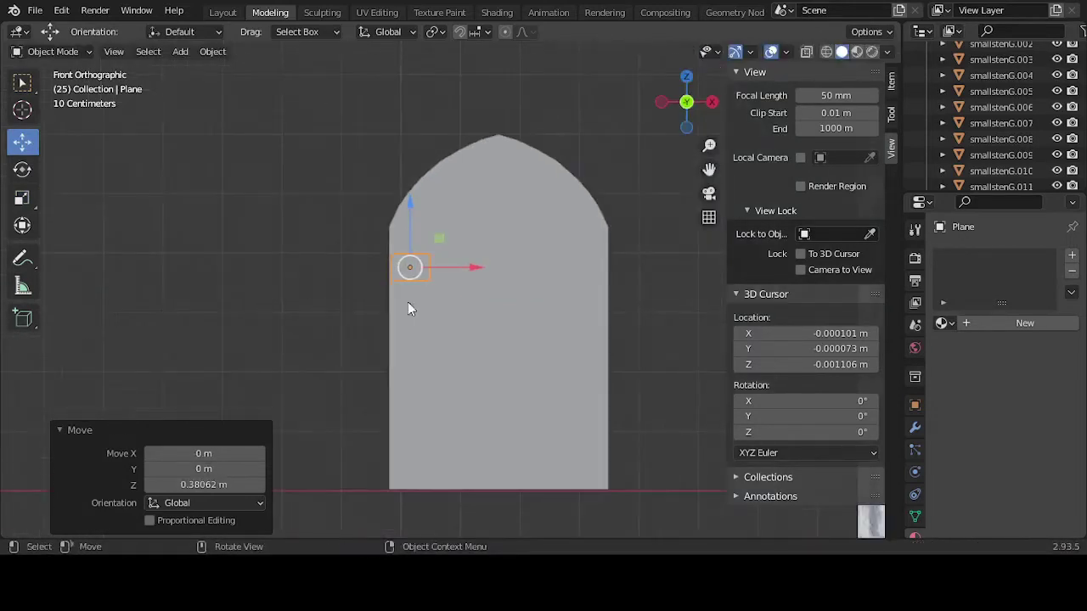
{"action": "scroll", "coordinate": [413, 331], "scroll_direction": "up", "scroll_amount": 2}
{"action": "scroll", "coordinate": [386, 268], "scroll_direction": "up", "scroll_amount": 3}
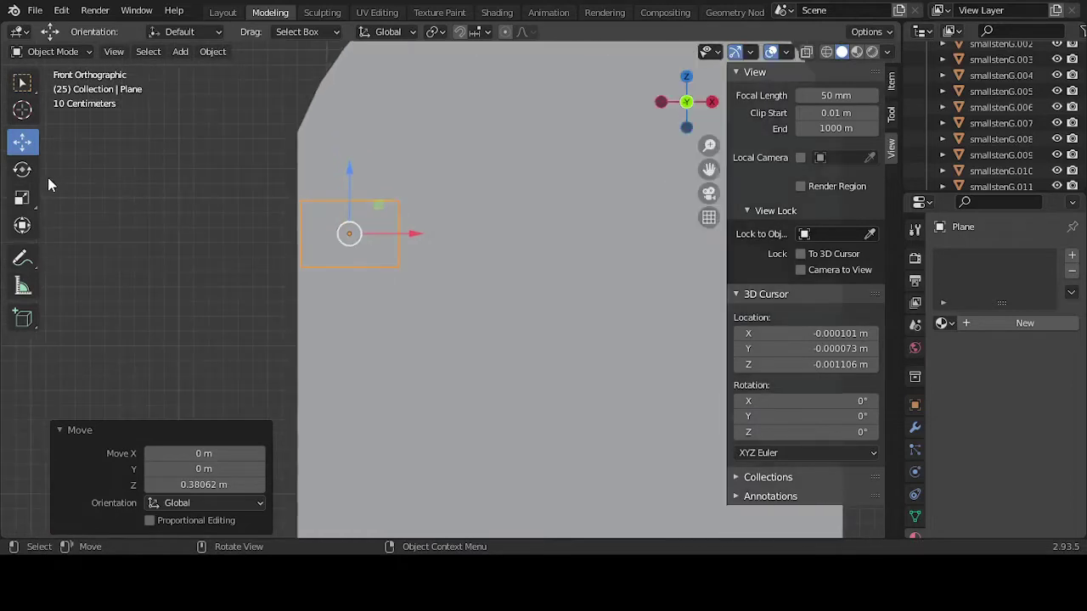
- Shrink the rectangle slightly in height and width, and move it about -0.097 m along X back to the door's left edge
{"action": "left_click", "coordinate": [23, 197]}
{"action": "left_click_drag", "start_coordinate": [348, 170], "coordinate": [350, 183]}
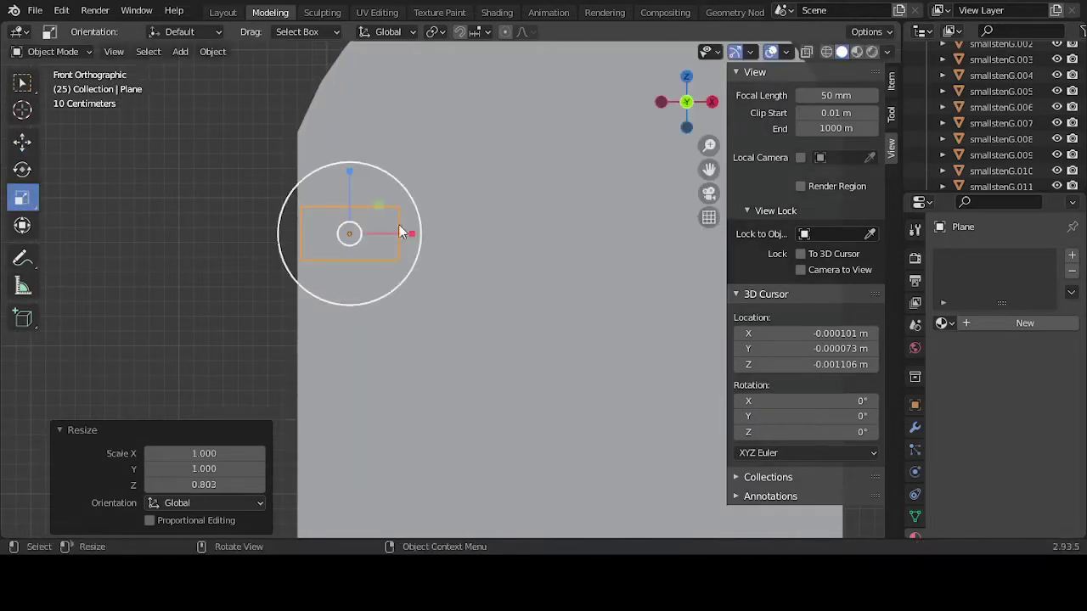
{"action": "left_click_drag", "start_coordinate": [417, 235], "coordinate": [406, 235]}
{"action": "left_click_drag", "start_coordinate": [346, 176], "coordinate": [351, 183]}
{"action": "left_click", "coordinate": [23, 143]}
{"action": "left_click_drag", "start_coordinate": [377, 231], "coordinate": [369, 233]}
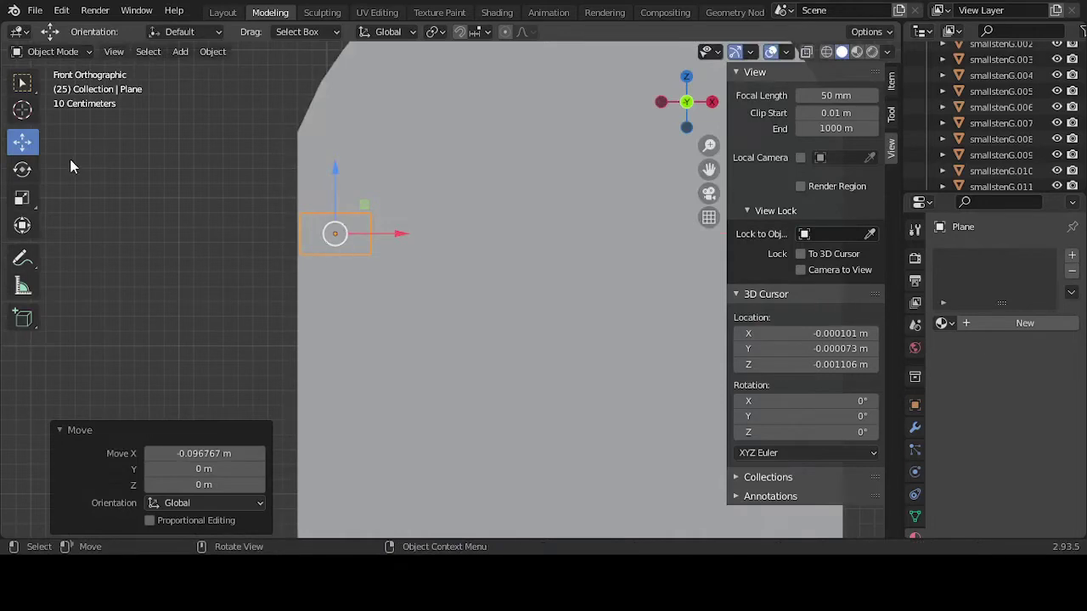
- In Object Mode, move the rectangle along Y so it sits close in front of the door's face
{"action": "key", "text": "Tab"}
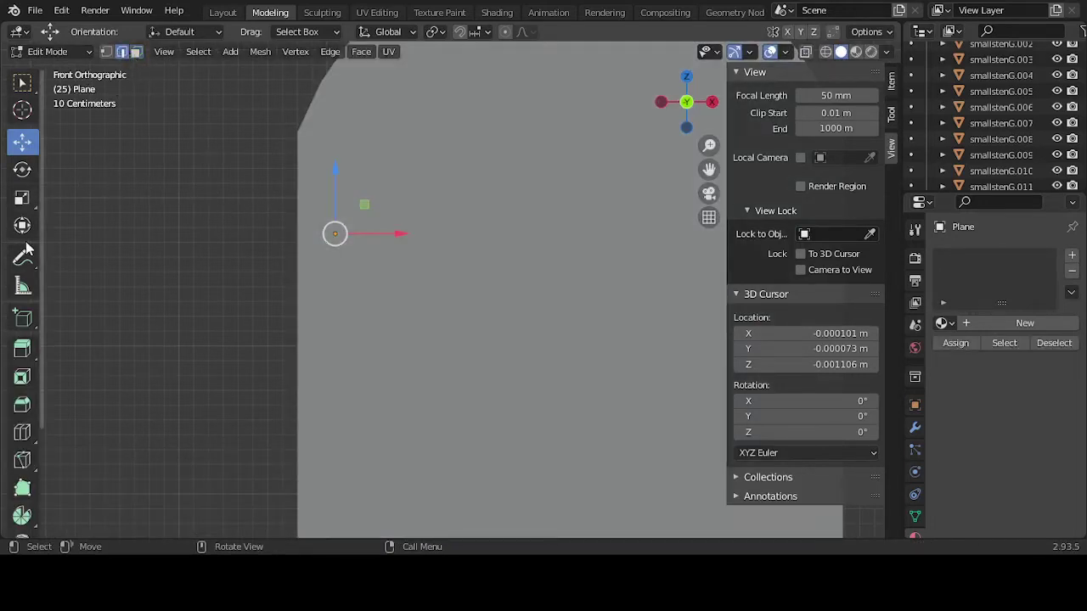
{"action": "middle_click_drag", "start_coordinate": [143, 227], "coordinate": [259, 254]}
{"action": "key", "text": "Tab"}
{"action": "middle_click_drag", "start_coordinate": [514, 281], "coordinate": [359, 273]}
{"action": "scroll", "coordinate": [382, 278], "scroll_direction": "up", "scroll_amount": 4}
{"action": "key", "text": "g"}
{"action": "key", "text": "y"}
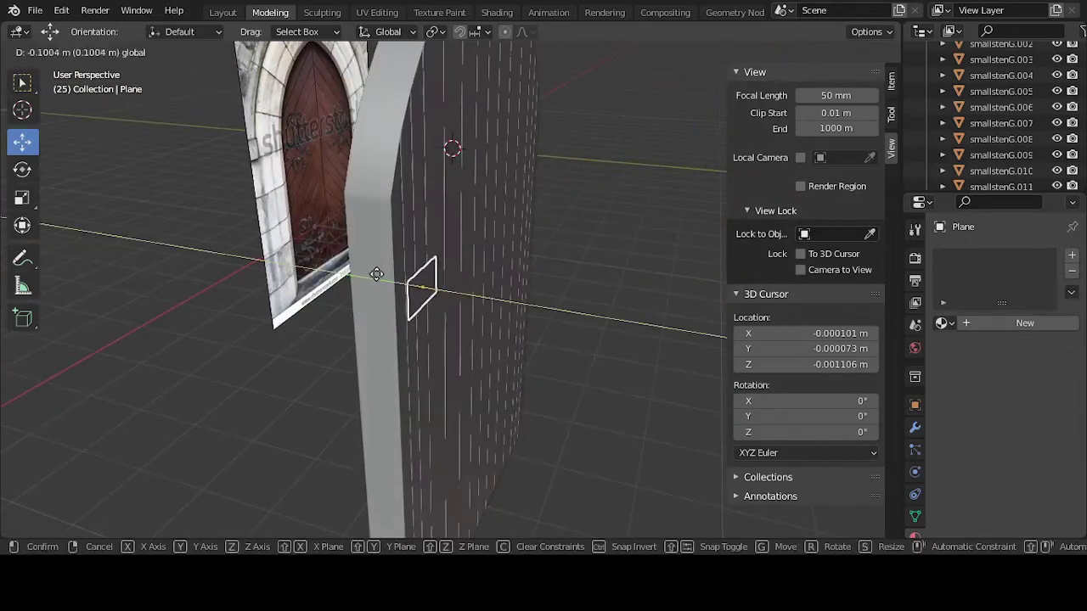
{"action": "left_click", "coordinate": [394, 278]}
{"action": "middle_click_drag", "start_coordinate": [627, 283], "coordinate": [514, 282]}
- In Edit Mode, select the rectangle's right edge in front view and scale it to about 0.834 along Z
{"action": "key", "text": "Tab"}
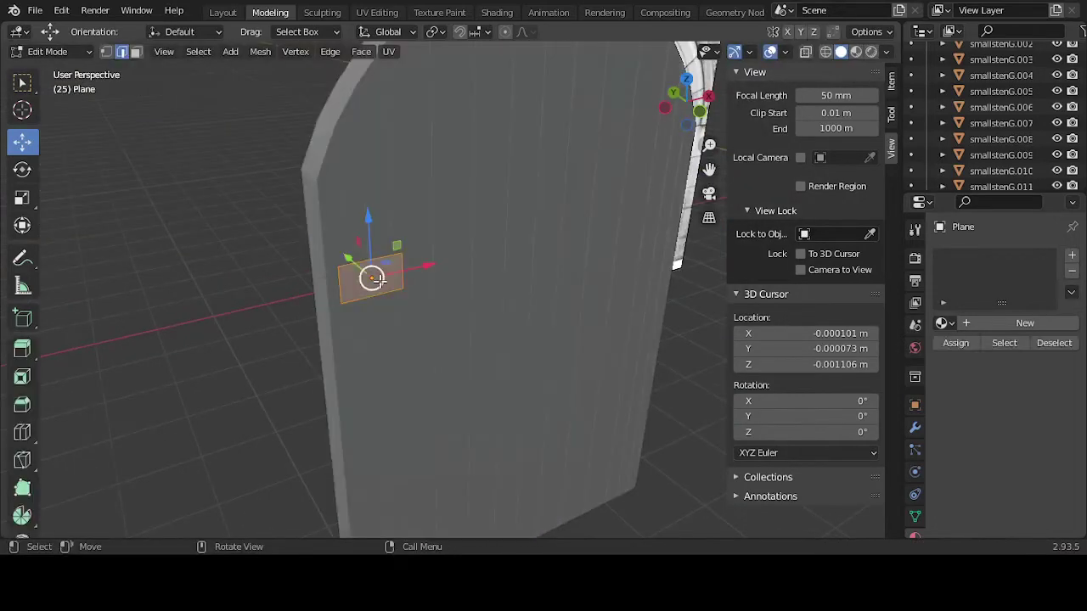
{"action": "key", "text": "KP_1"}
{"action": "key", "text": "KP_Decimal"}
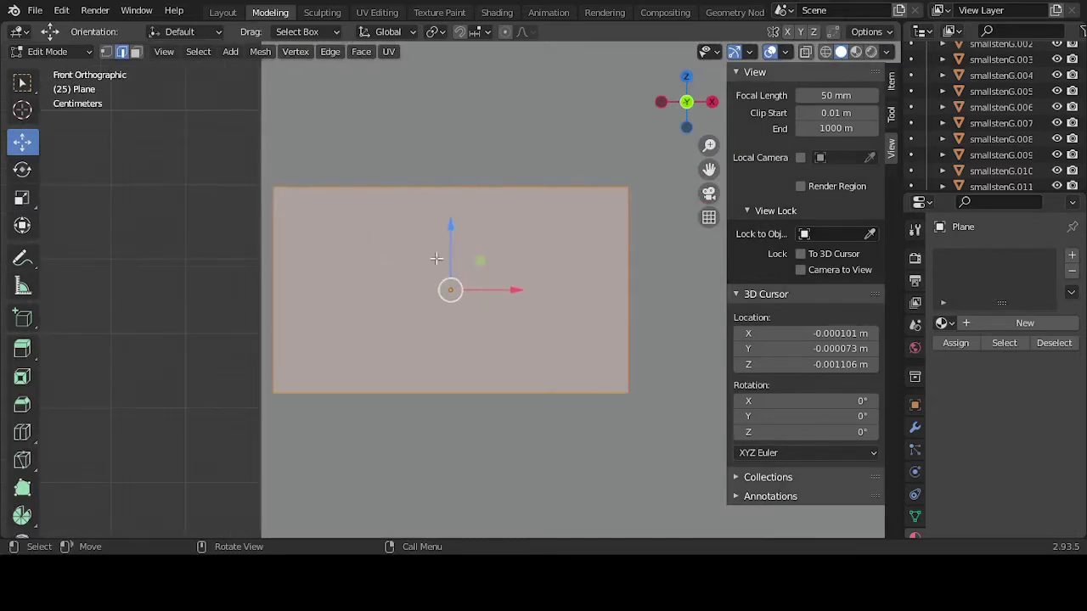
{"action": "left_click", "coordinate": [627, 281]}
{"action": "scroll", "coordinate": [613, 277], "scroll_direction": "down", "scroll_amount": 3}
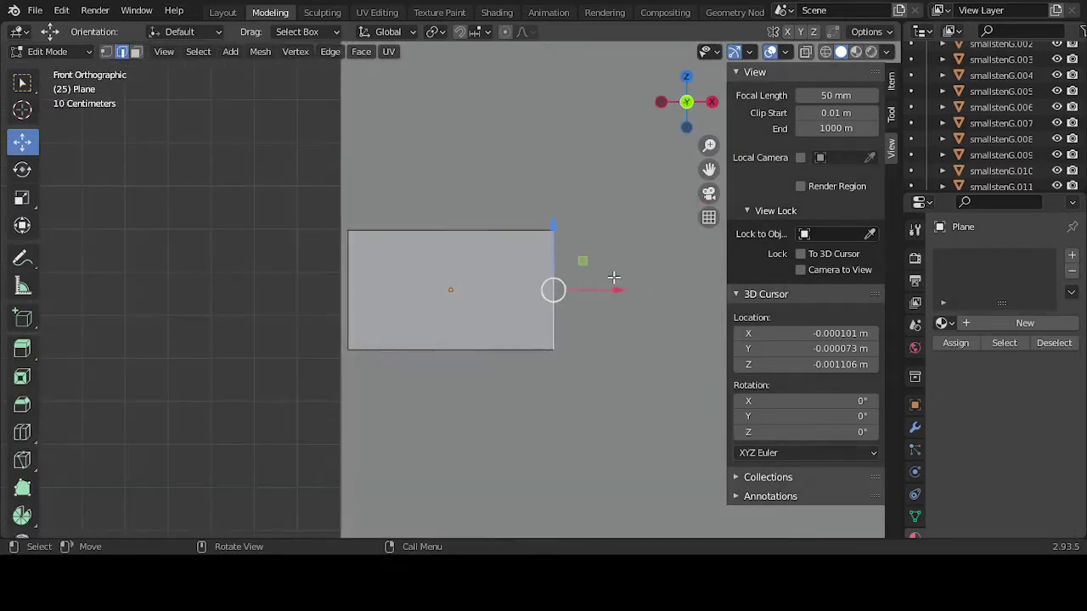
{"action": "left_click", "coordinate": [22, 197]}
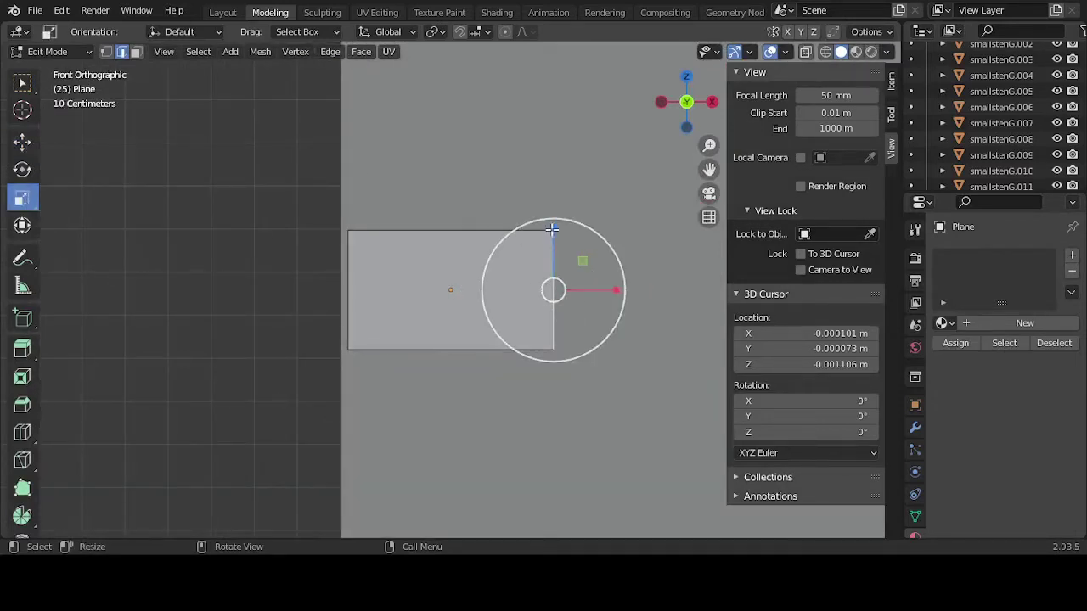
{"action": "left_click_drag", "start_coordinate": [554, 227], "coordinate": [558, 237]}
{"action": "scroll", "coordinate": [535, 259], "scroll_direction": "down", "scroll_amount": 5}
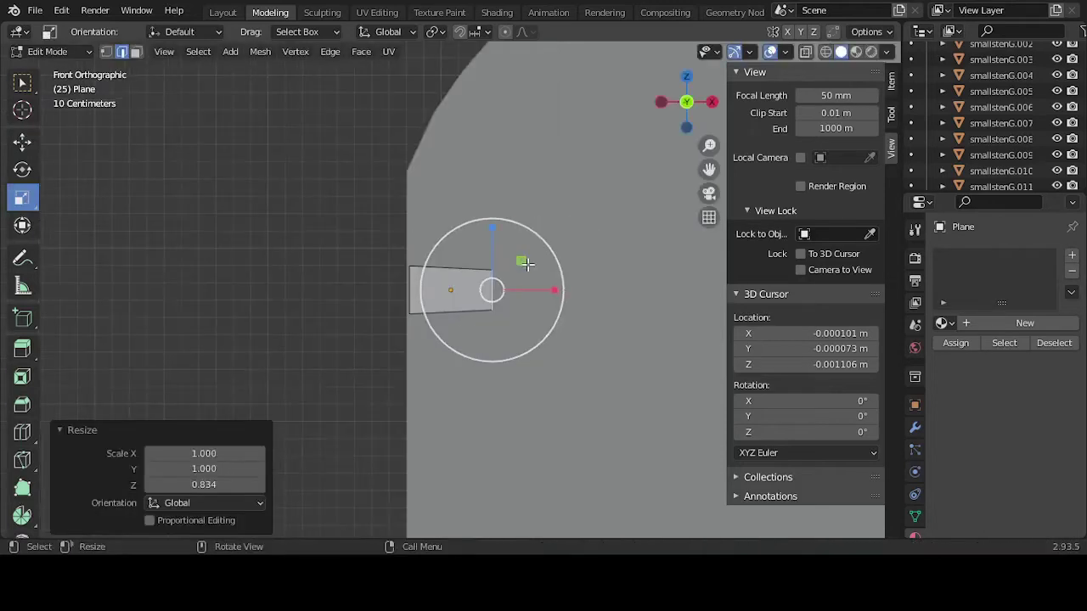
- Extrude the right edge about 0.634 m across the door and scale the new edge to 0.730 along Z
{"action": "key", "text": "e"}
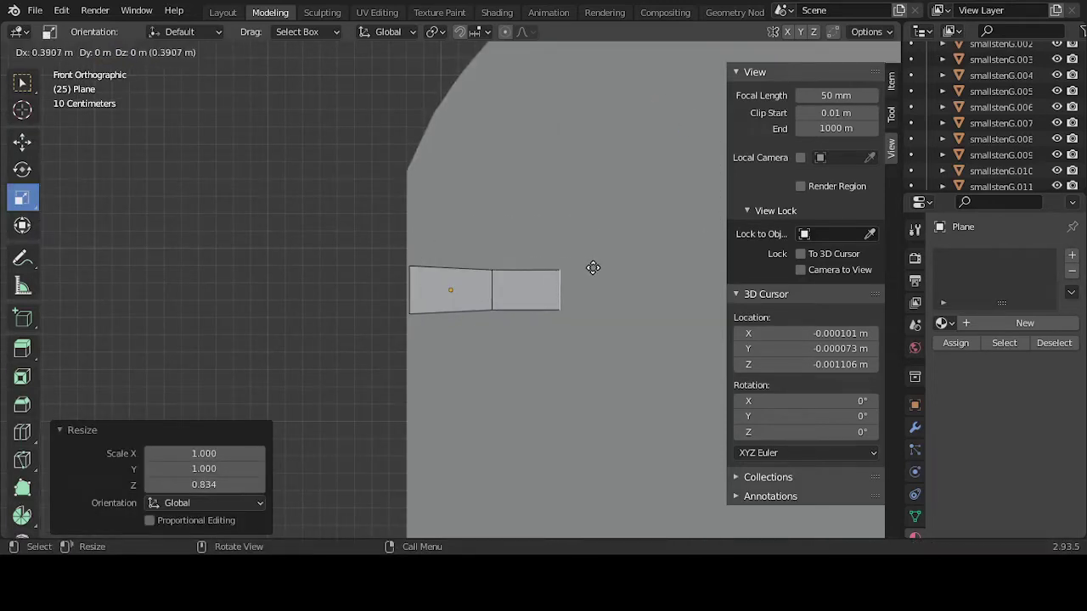
{"action": "left_click", "coordinate": [633, 263]}
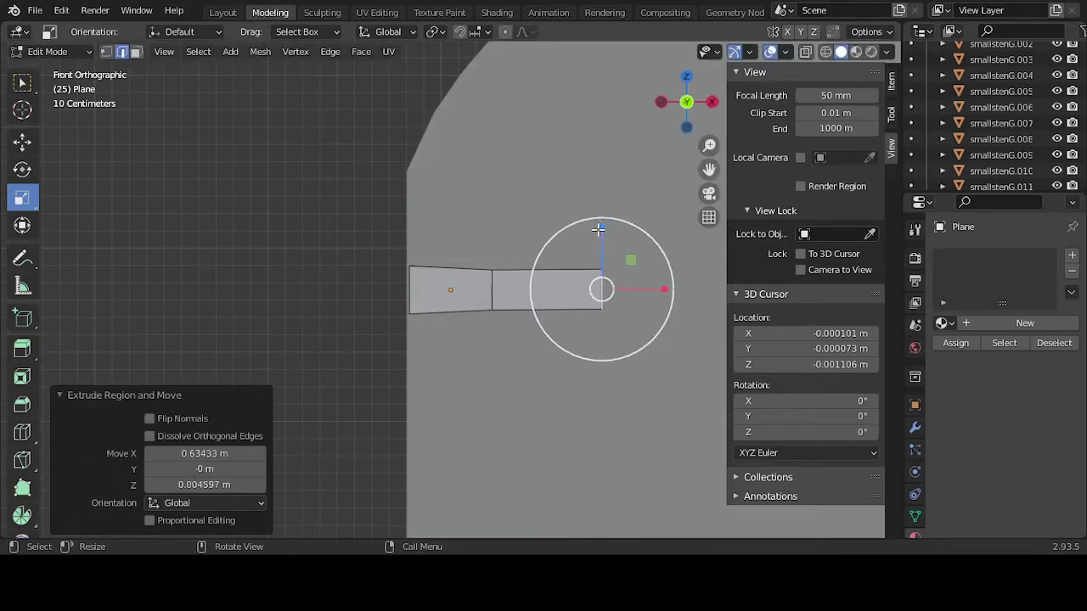
{"action": "left_click_drag", "start_coordinate": [602, 229], "coordinate": [602, 250]}
{"action": "scroll", "coordinate": [538, 280], "scroll_direction": "down", "scroll_amount": 3}
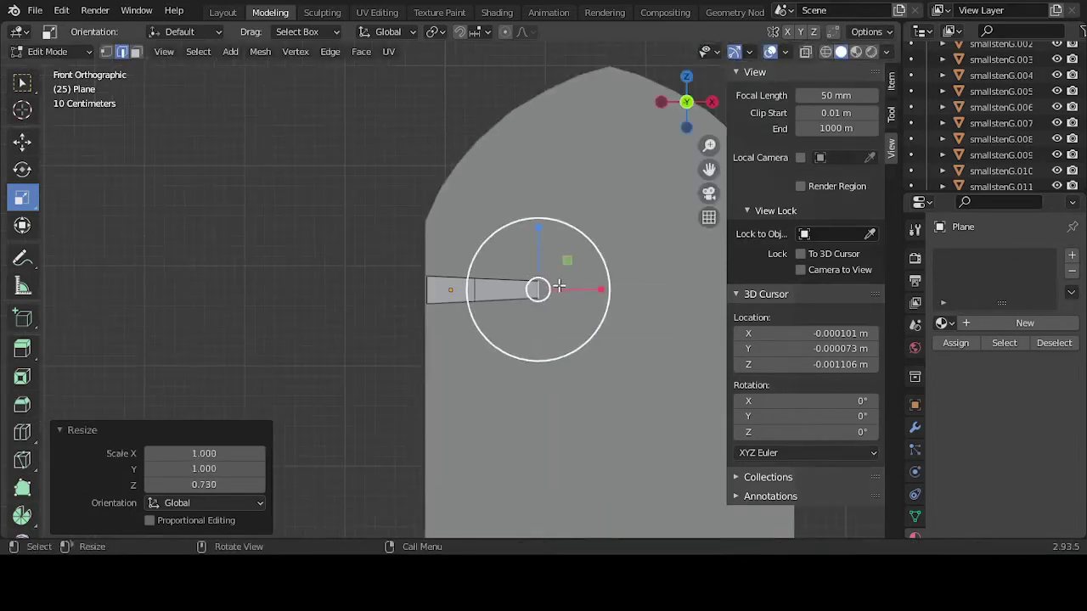
- Extrude the end edge about 0.103 m, extrude it again about 0.19 m, and scale the tip edge to 0.600 along Z
{"action": "key", "text": "e"}
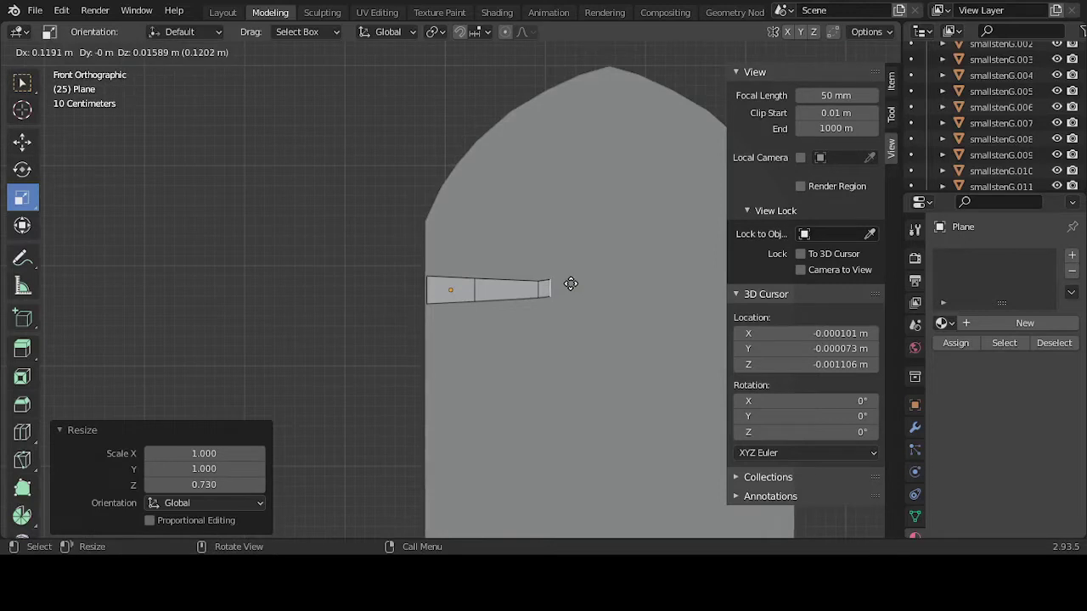
{"action": "left_click", "coordinate": [569, 286]}
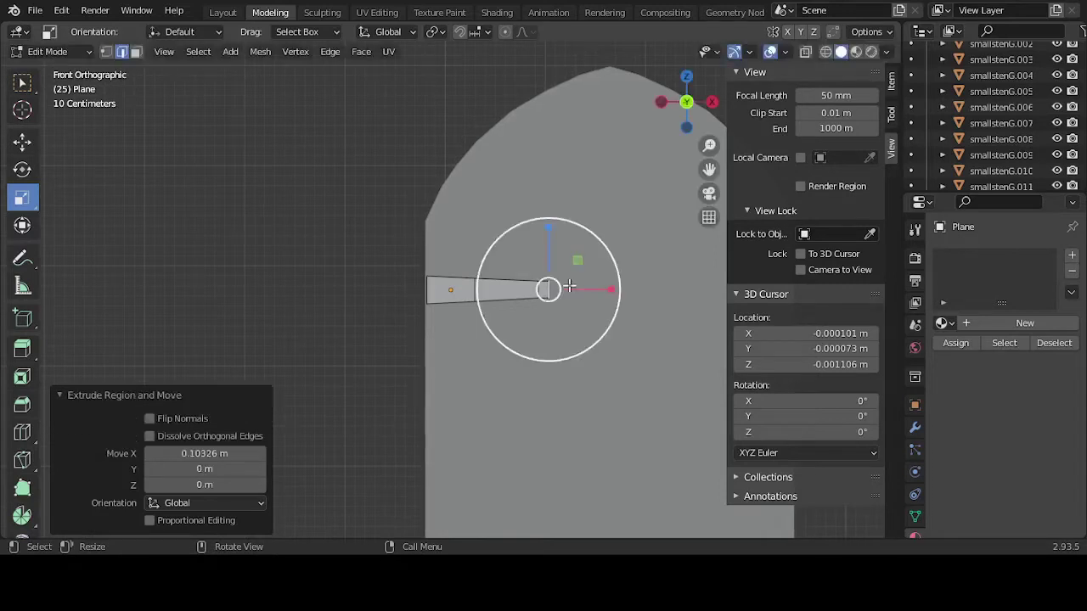
{"action": "key", "text": "e"}
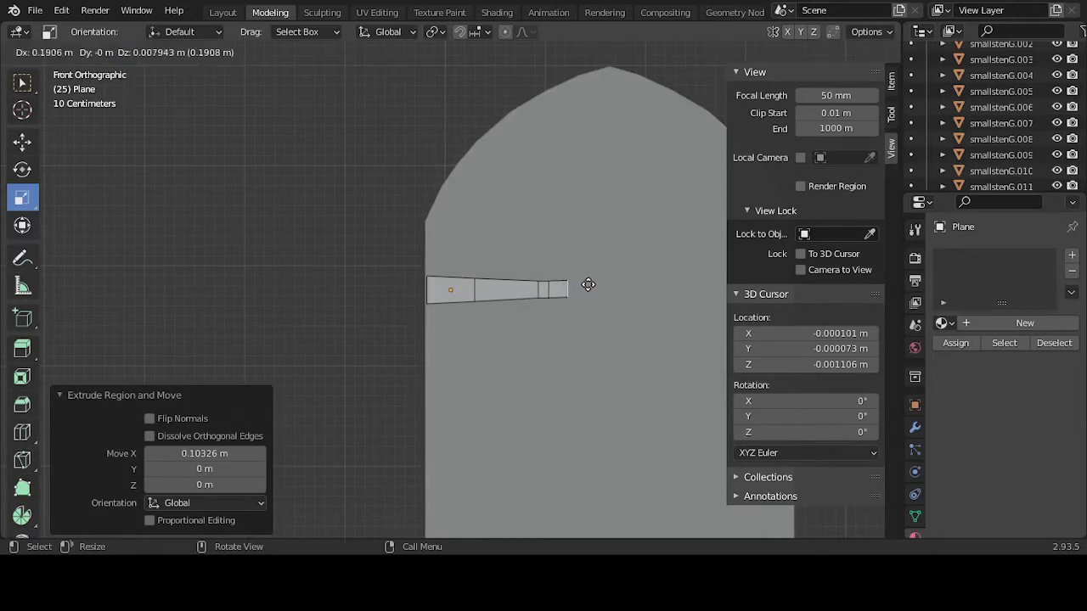
{"action": "left_click", "coordinate": [587, 286]}
{"action": "left_click_drag", "start_coordinate": [568, 231], "coordinate": [568, 258]}
- Select the vertical edge between the short segment and the tip and scale it down slightly along Z to smooth the taper
{"action": "key", "text": "KP_Decimal"}
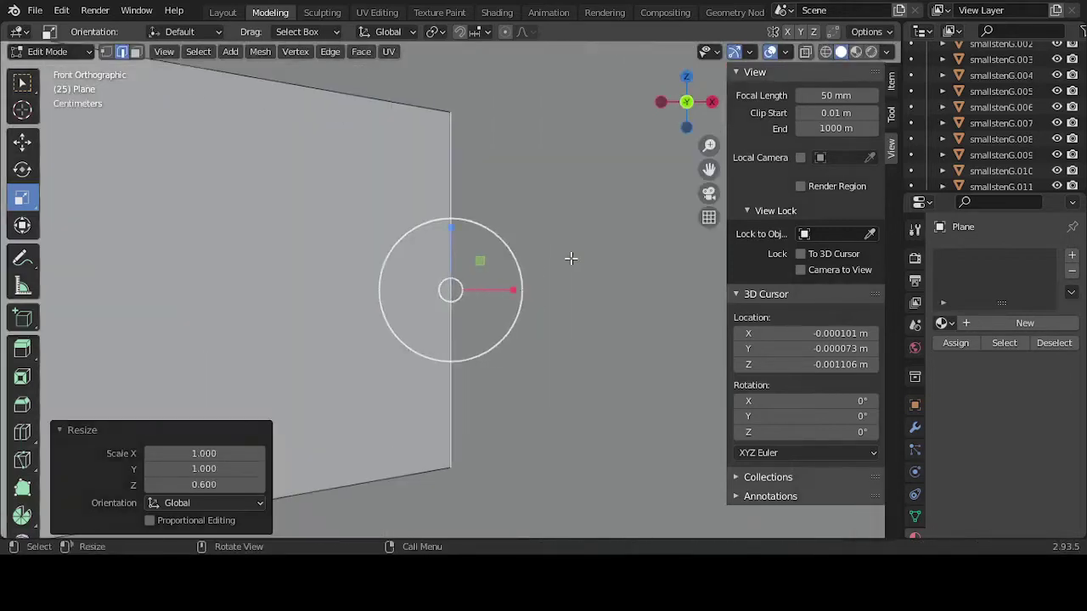
{"action": "scroll", "coordinate": [509, 255], "scroll_direction": "down", "scroll_amount": 5}
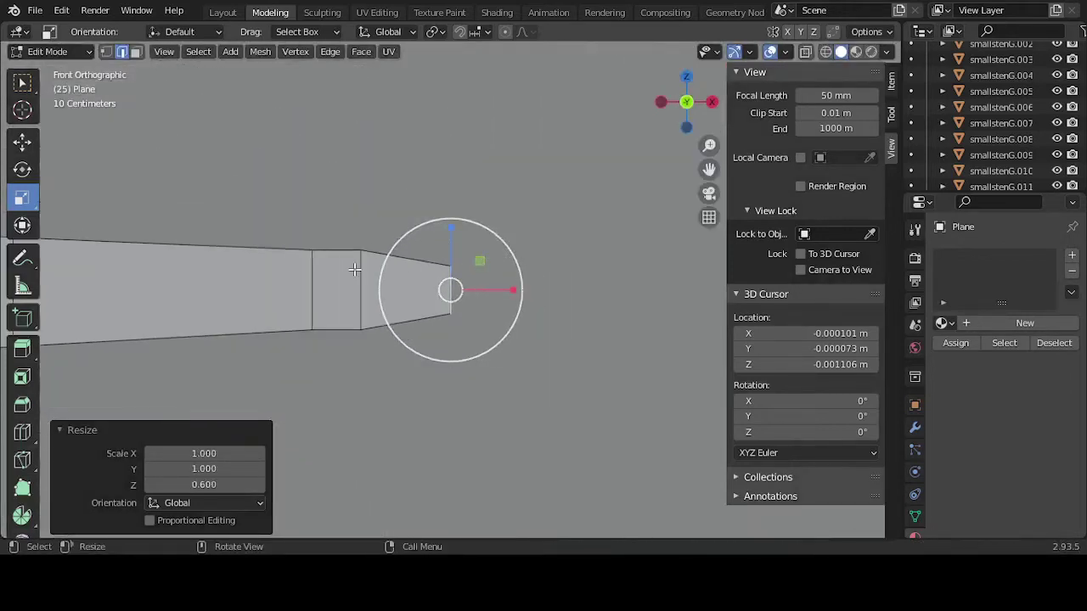
{"action": "left_click", "coordinate": [355, 269]}
{"action": "left_click_drag", "start_coordinate": [361, 233], "coordinate": [363, 244]}
- Extrude the short segment's top edge upward and its bottom edge downward by about 0.056 m to form two barbs
{"action": "left_click", "coordinate": [292, 210]}
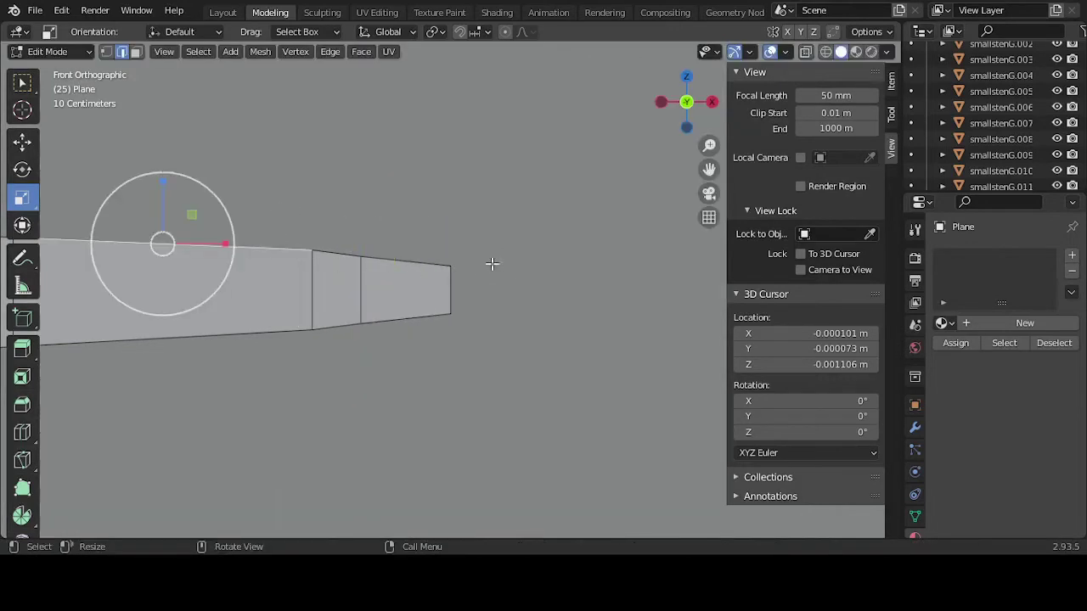
{"action": "left_click", "coordinate": [213, 211]}
{"action": "left_click", "coordinate": [336, 252]}
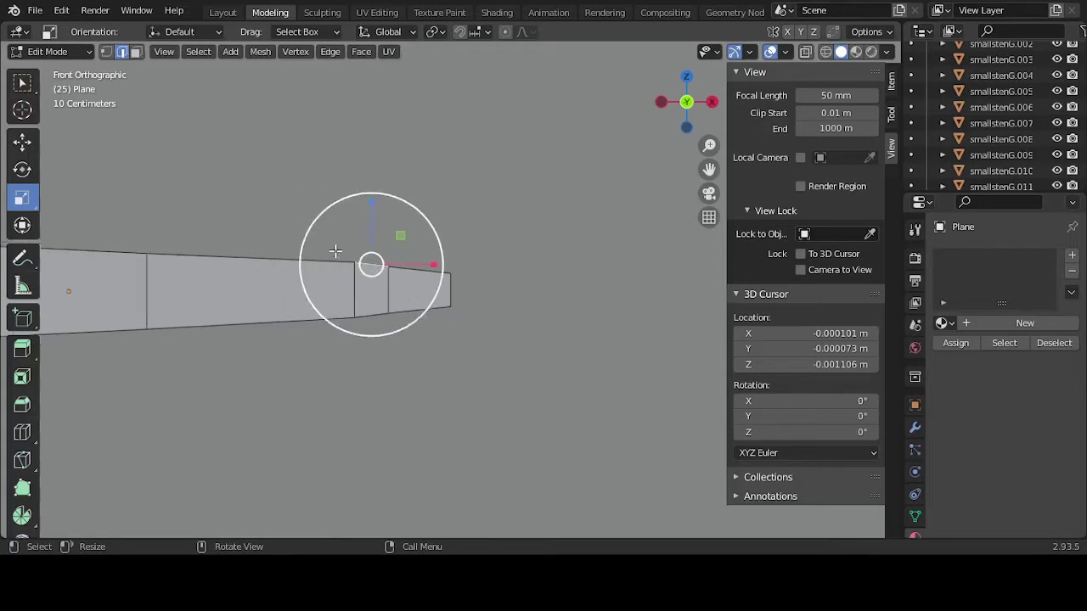
{"action": "key", "text": "e"}
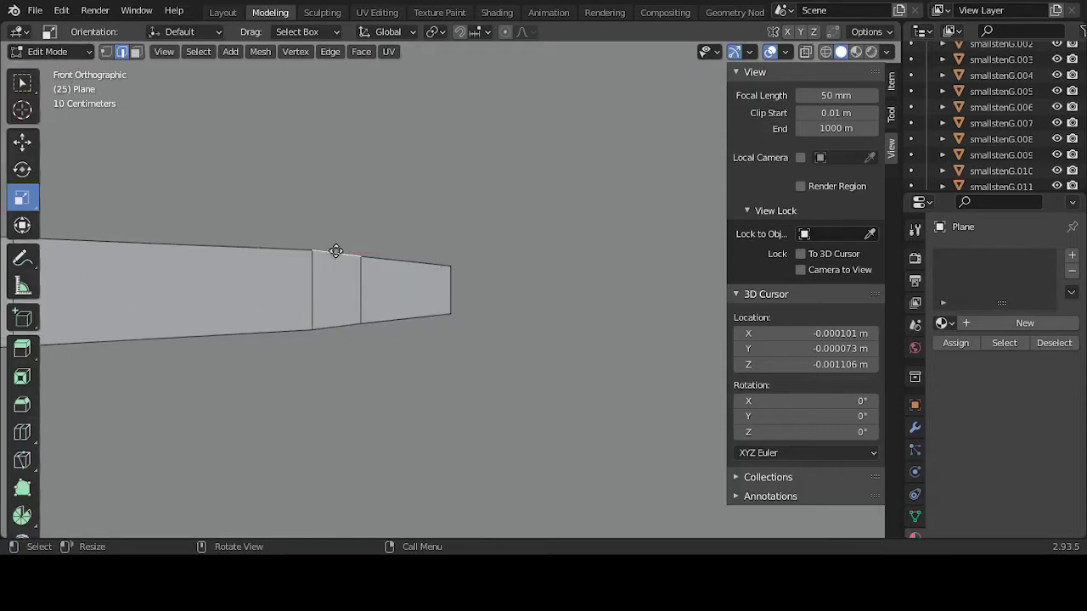
{"action": "left_click", "coordinate": [335, 230]}
{"action": "left_click", "coordinate": [343, 330]}
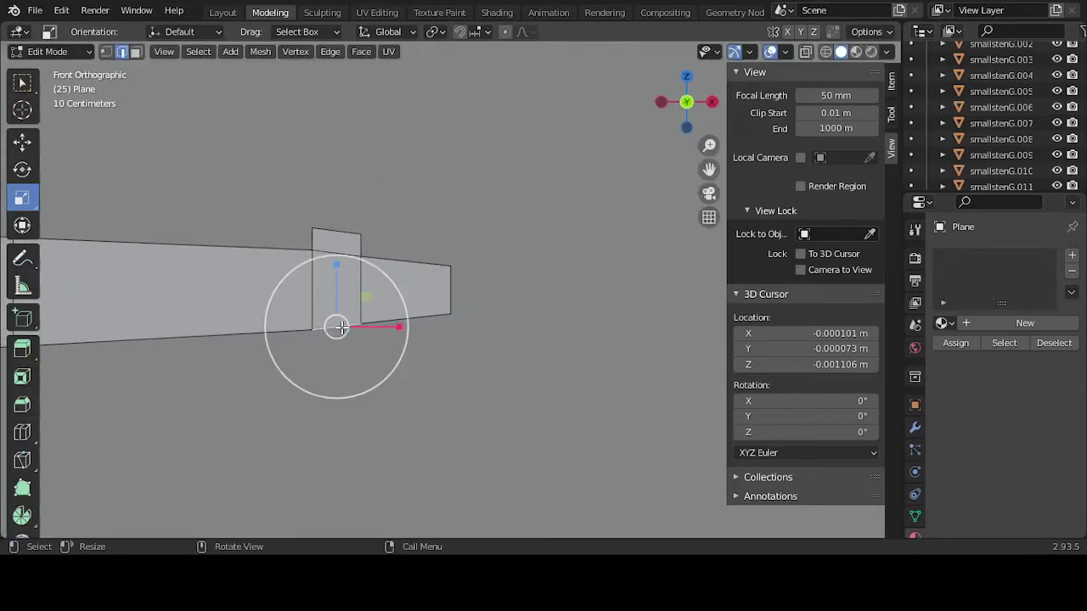
{"action": "key", "text": "e"}
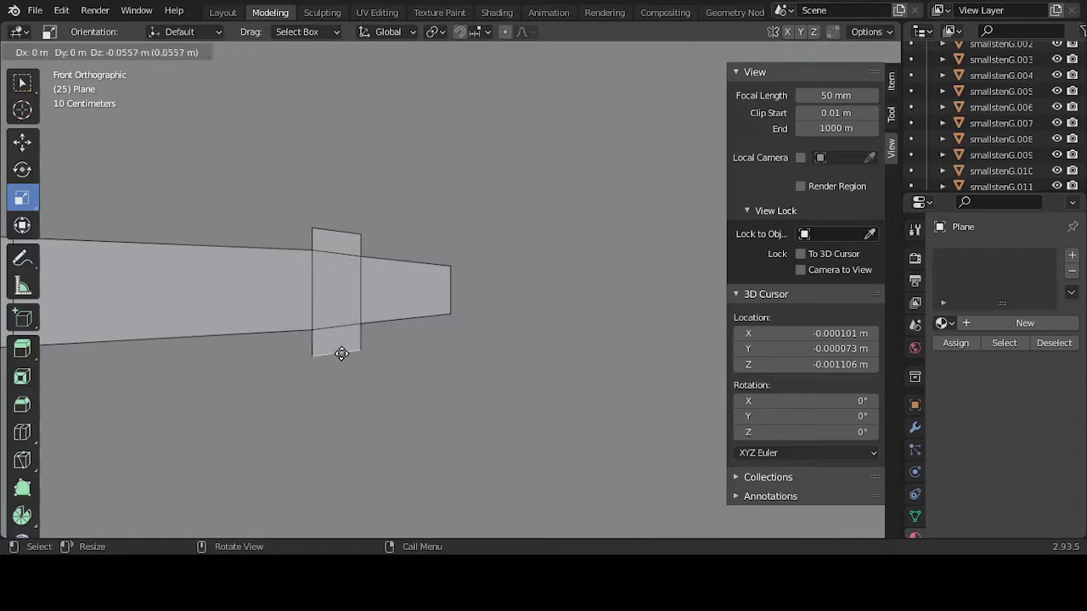
{"action": "left_click", "coordinate": [340, 354]}
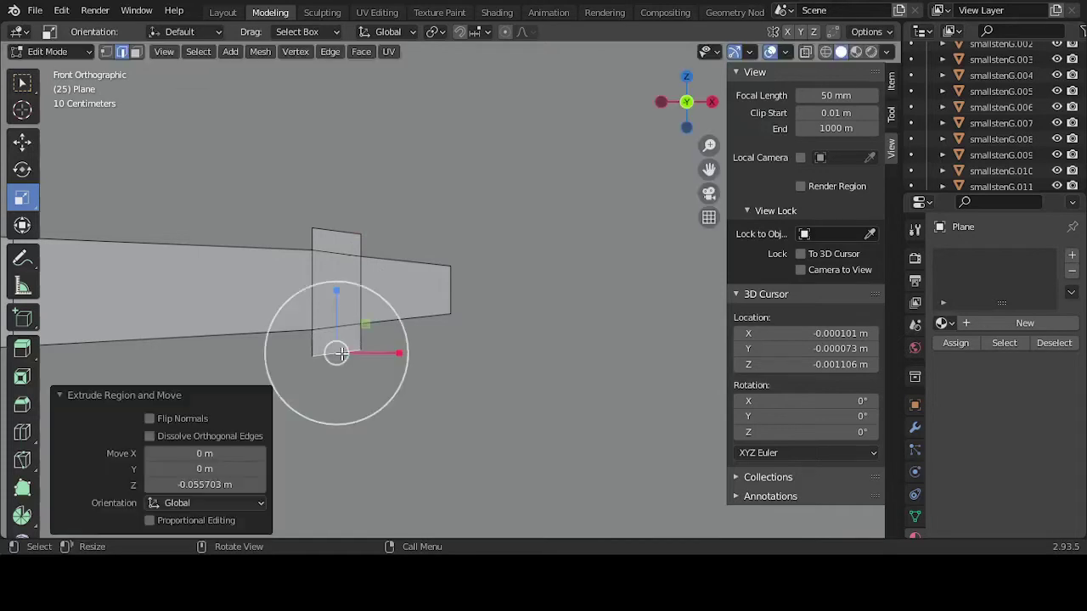
- Select the outer edges of both barbs and move them about -0.024 m along X to slant them backward
{"action": "left_click", "coordinate": [334, 231], "text": "shift"}
{"action": "left_click", "coordinate": [22, 142]}
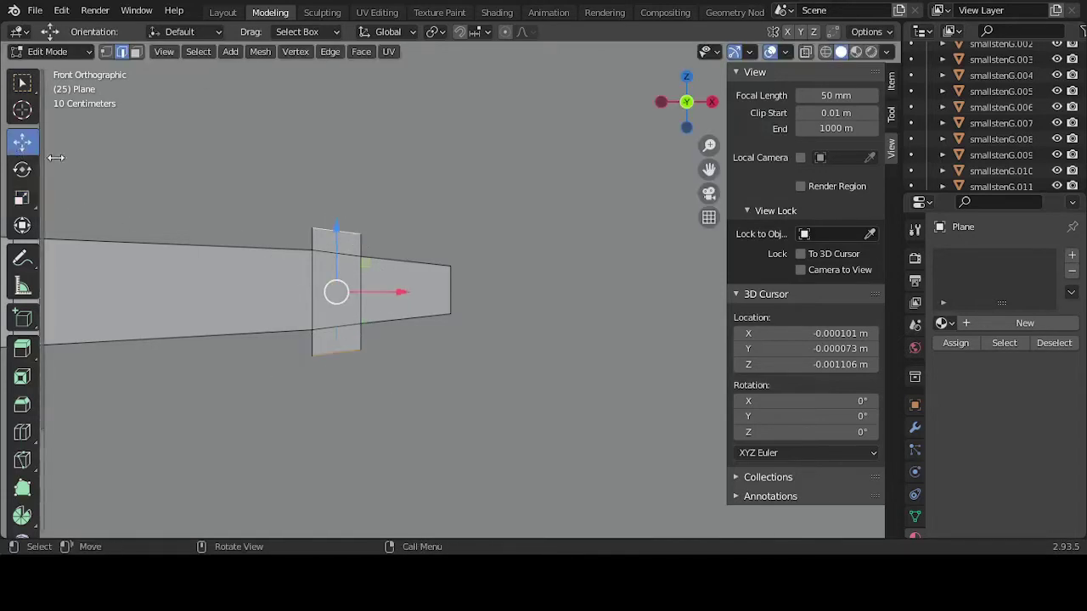
{"action": "left_click_drag", "start_coordinate": [395, 293], "coordinate": [380, 297]}
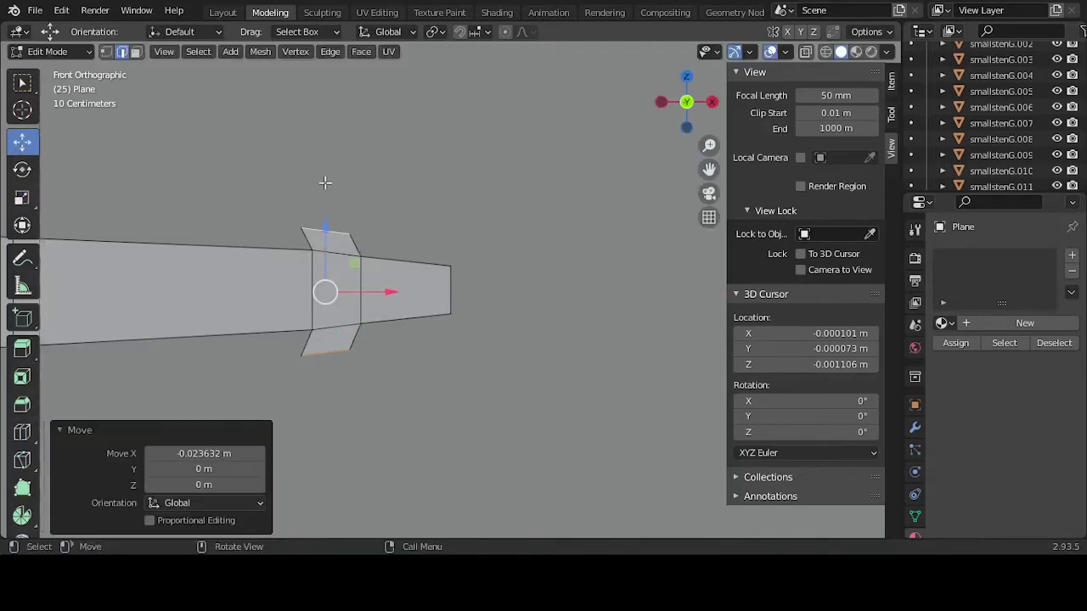
- Rotate the upper barb's outer edge about 35.8° and the lower one's about 35.5° the opposite way around Y, pointing the barbs' front corners outward
{"action": "left_click", "coordinate": [326, 231]}
{"action": "left_click", "coordinate": [26, 171]}
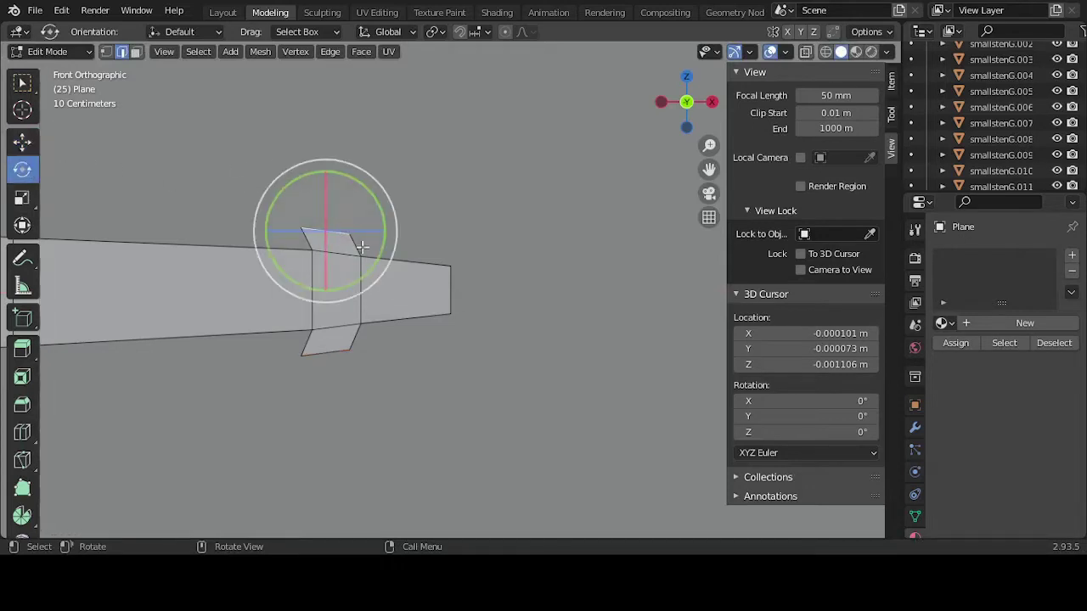
{"action": "left_click_drag", "start_coordinate": [374, 262], "coordinate": [382, 219]}
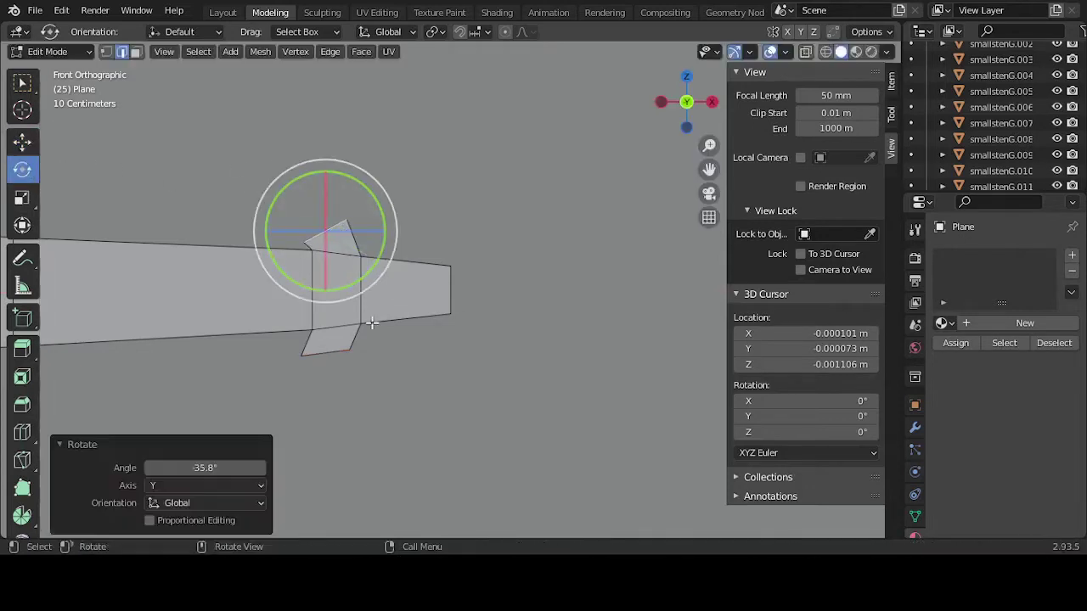
{"action": "left_click", "coordinate": [337, 349]}
{"action": "left_click_drag", "start_coordinate": [370, 316], "coordinate": [371, 350]}
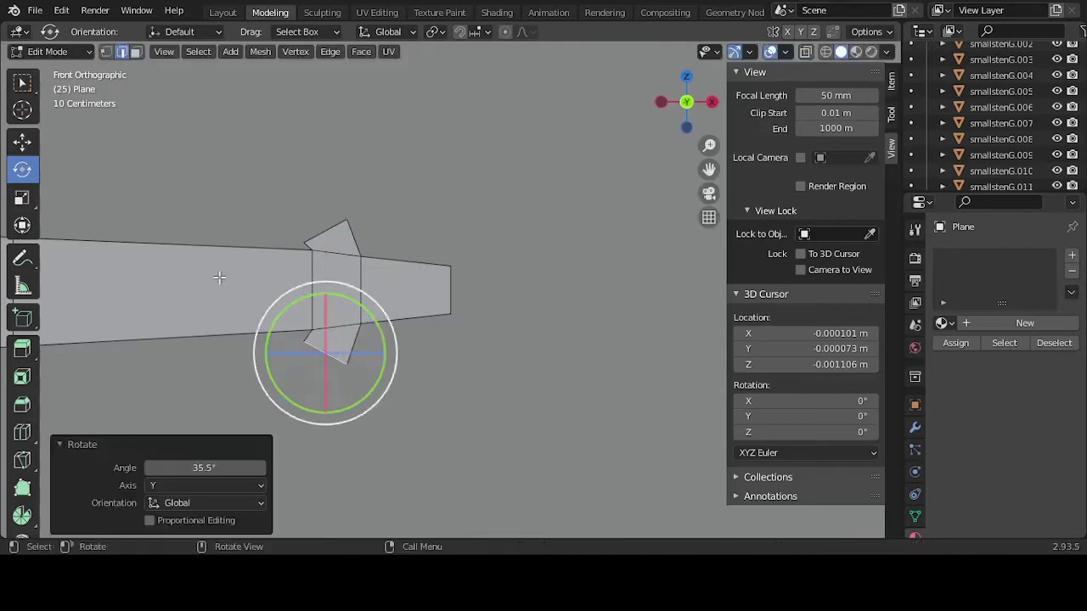
- Extrude the upper barb's outer edge up and backward and the lower one's by about -0.069 m in X and -0.071 m in Z
{"action": "left_click", "coordinate": [22, 143]}
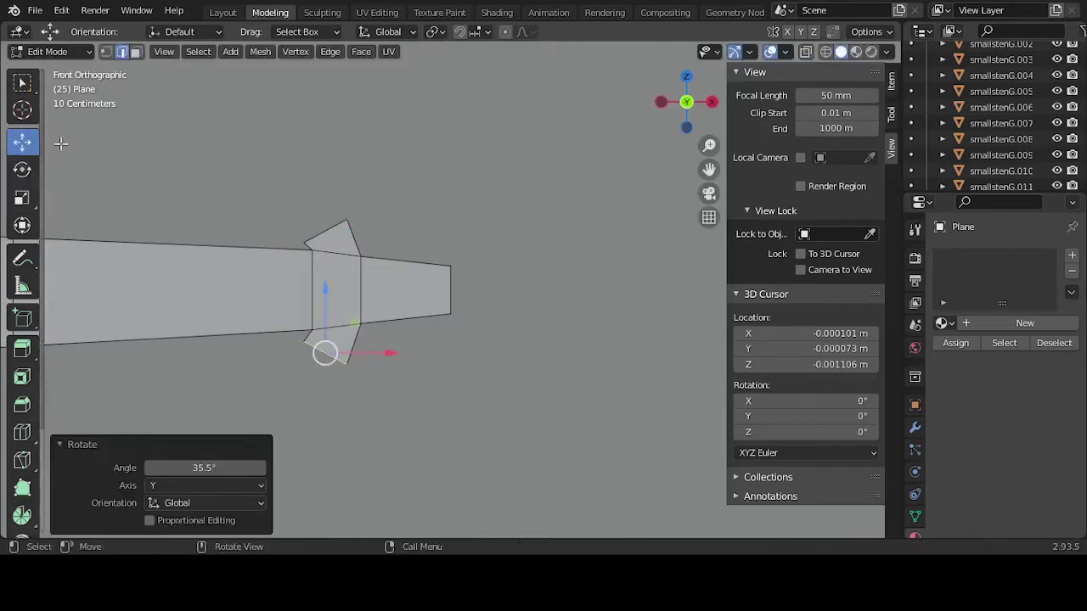
{"action": "left_click", "coordinate": [331, 229]}
{"action": "left_click_drag", "start_coordinate": [332, 229], "coordinate": [328, 225]}
{"action": "key", "text": "ctrl+z"}
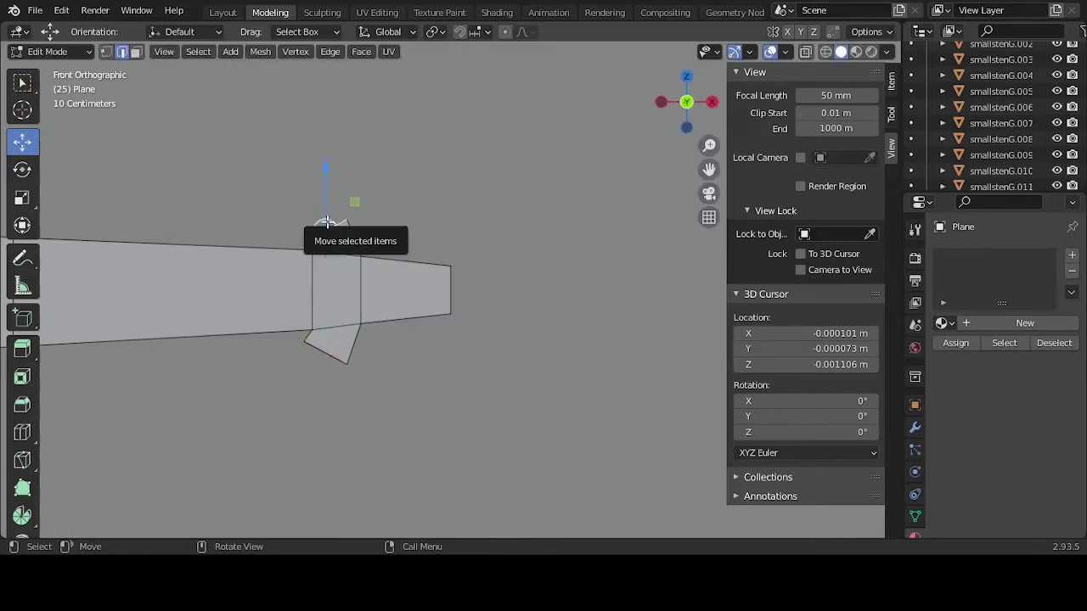
{"action": "key", "text": "e"}
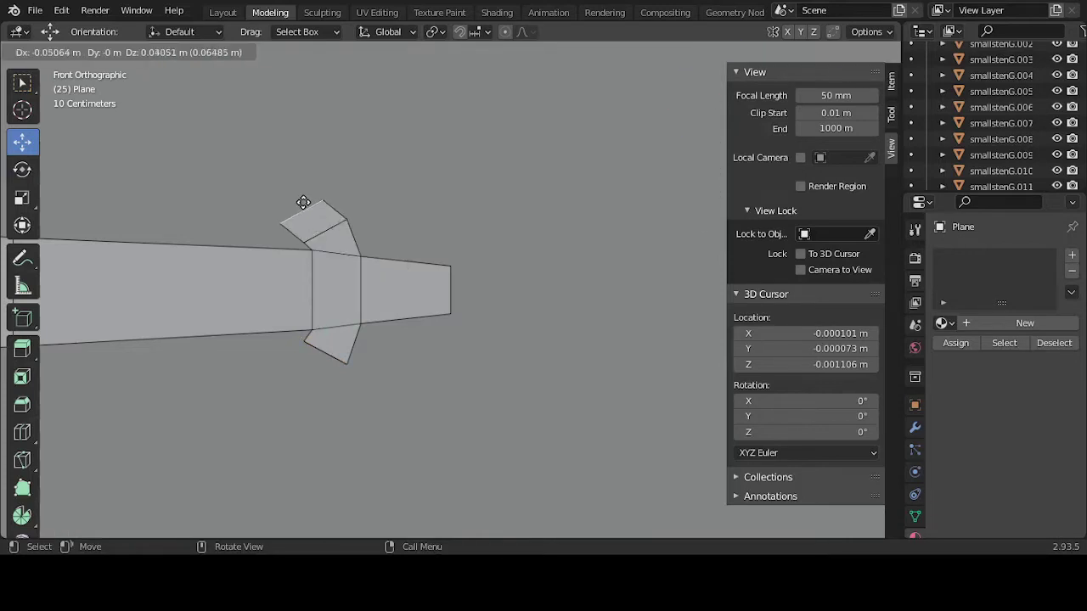
{"action": "left_click", "coordinate": [297, 206]}
{"action": "left_click", "coordinate": [326, 362]}
{"action": "key", "text": "e"}
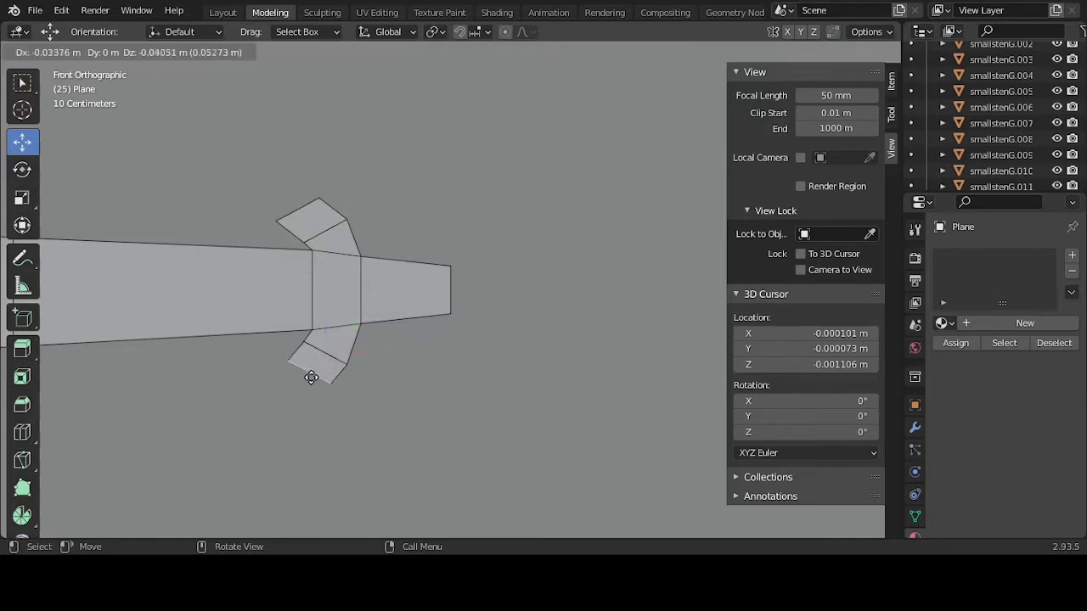
{"action": "left_click", "coordinate": [292, 387]}
- Scale the lower barb's new end edge to 0.665 and shrink the upper barb's end edge to match
{"action": "left_click", "coordinate": [27, 196]}
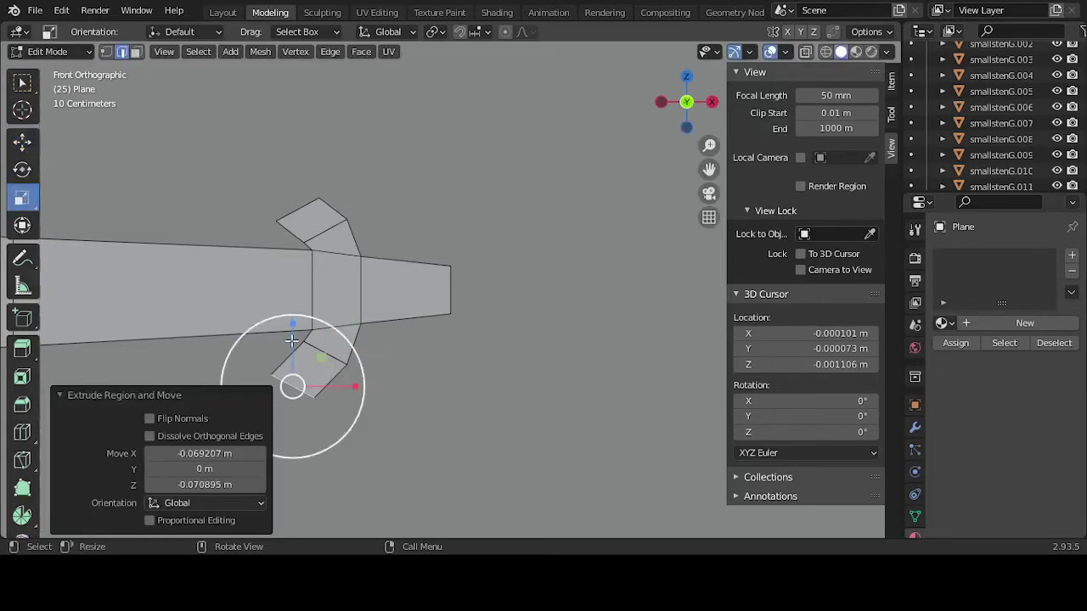
{"action": "left_click_drag", "start_coordinate": [333, 355], "coordinate": [309, 367]}
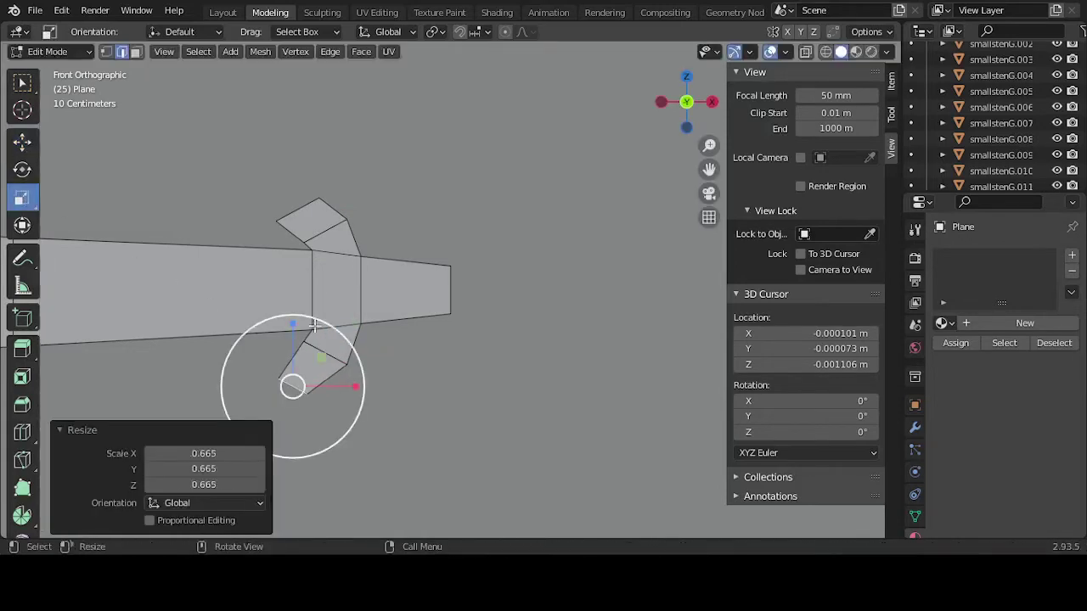
{"action": "left_click", "coordinate": [301, 206]}
{"action": "mouse_move", "coordinate": [332, 185]}
{"action": "left_mouse_down"}
{"action": "mouse_move", "coordinate": [309, 190]}
{"action": "mouse_move", "coordinate": [292, 214]}
{"action": "mouse_move", "coordinate": [338, 171]}
{"action": "left_mouse_up"}
- Rotate the lower barb's end edge around Y to mirror the upper one and scale it to 0.675
{"action": "left_click", "coordinate": [22, 140]}
{"action": "left_click", "coordinate": [23, 169]}
{"action": "left_click", "coordinate": [299, 385]}
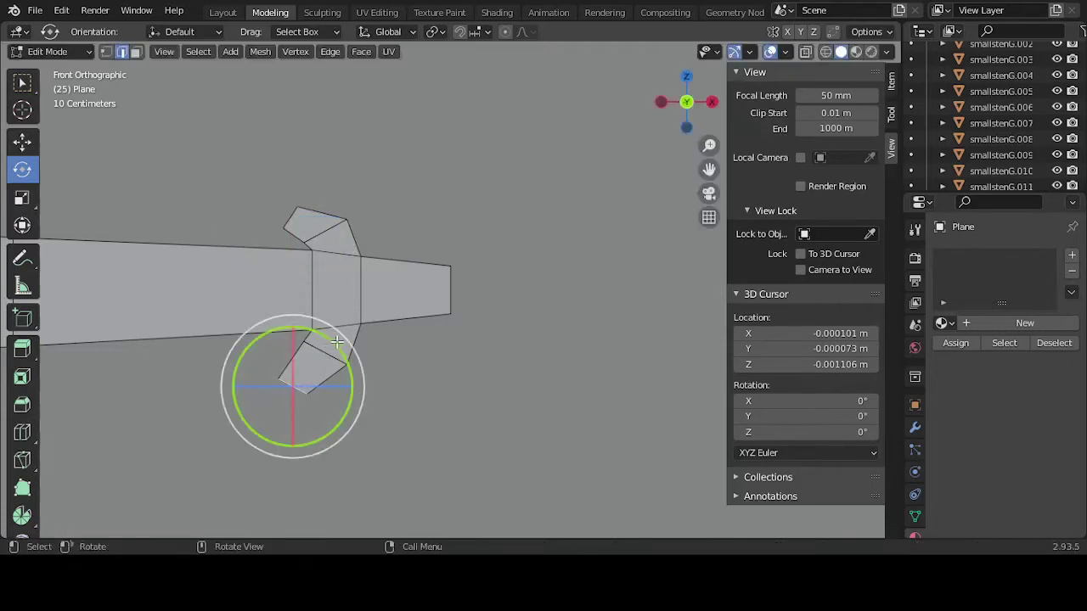
{"action": "left_click_drag", "start_coordinate": [338, 342], "coordinate": [312, 358]}
{"action": "left_click", "coordinate": [23, 142]}
{"action": "left_click", "coordinate": [22, 197]}
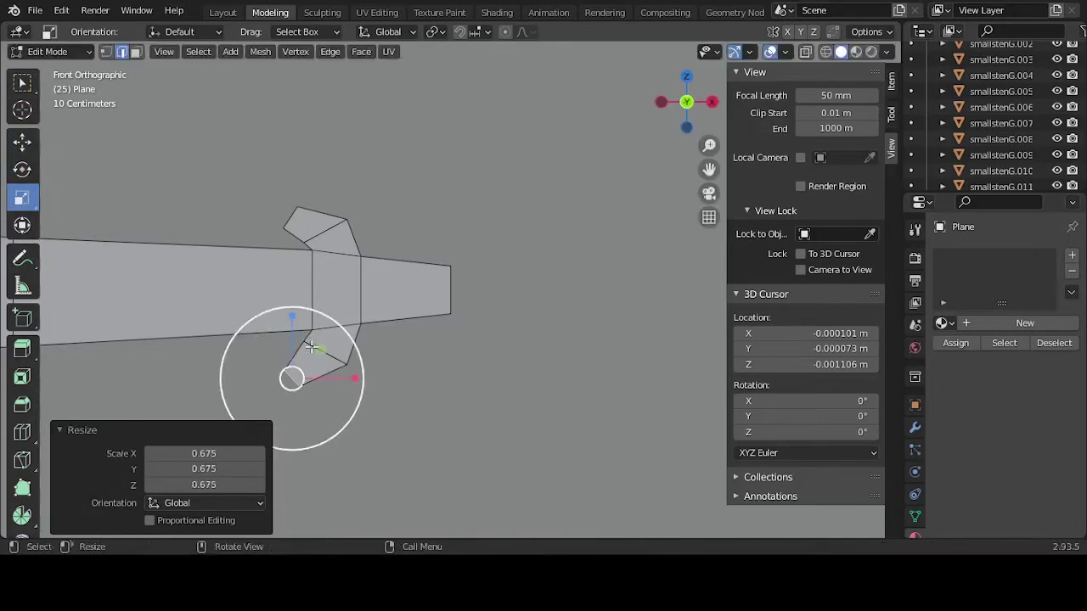
{"action": "left_click", "coordinate": [289, 214]}
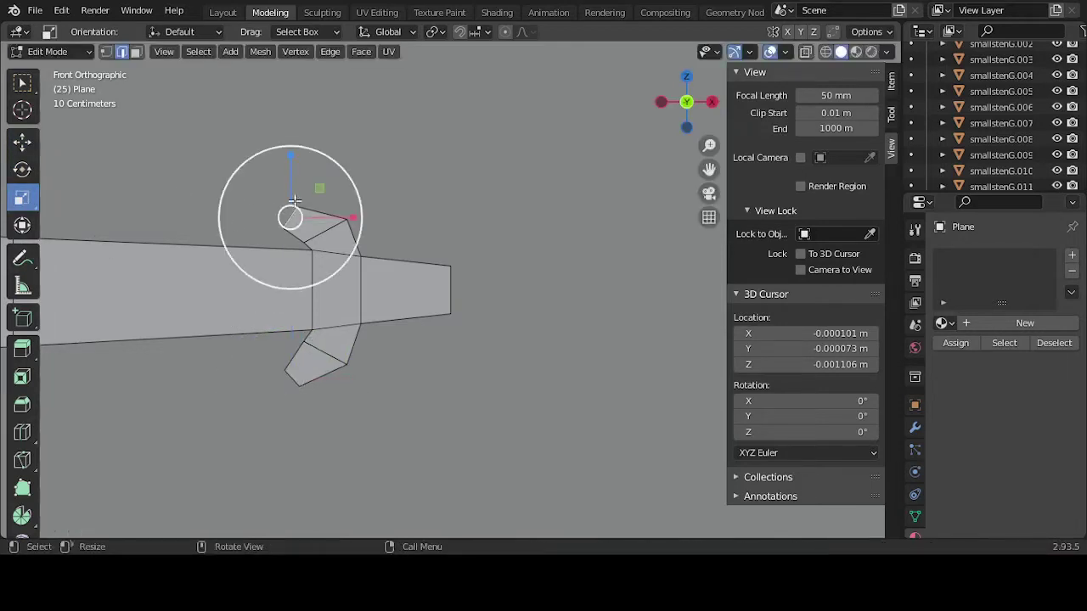
- Select the two vertices where the long strap meets the barbed segment and move them slightly forward along X
{"action": "left_click", "coordinate": [106, 51]}
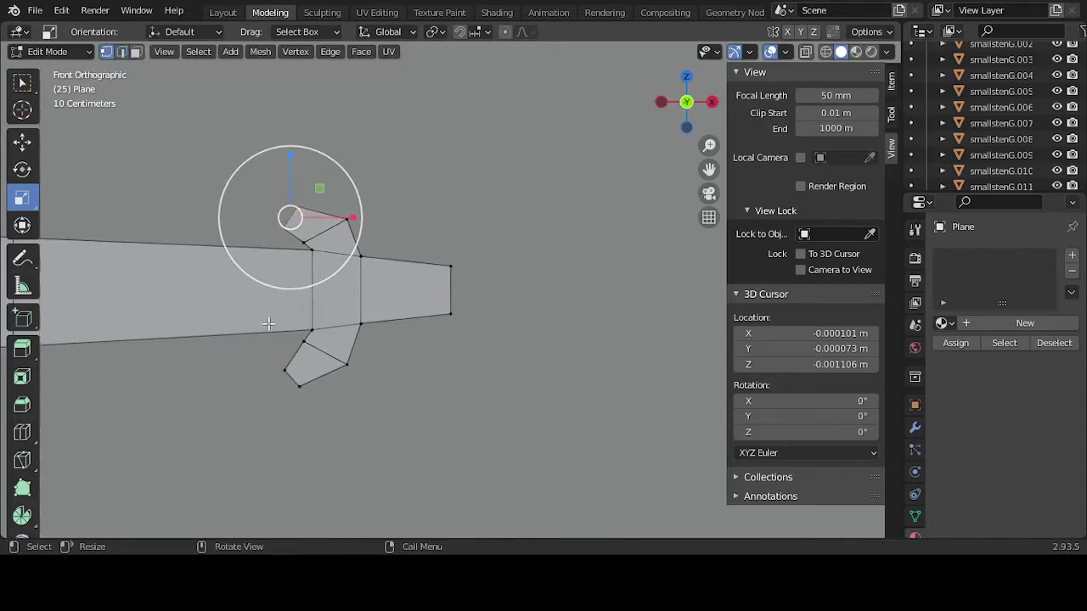
{"action": "left_click", "coordinate": [310, 329]}
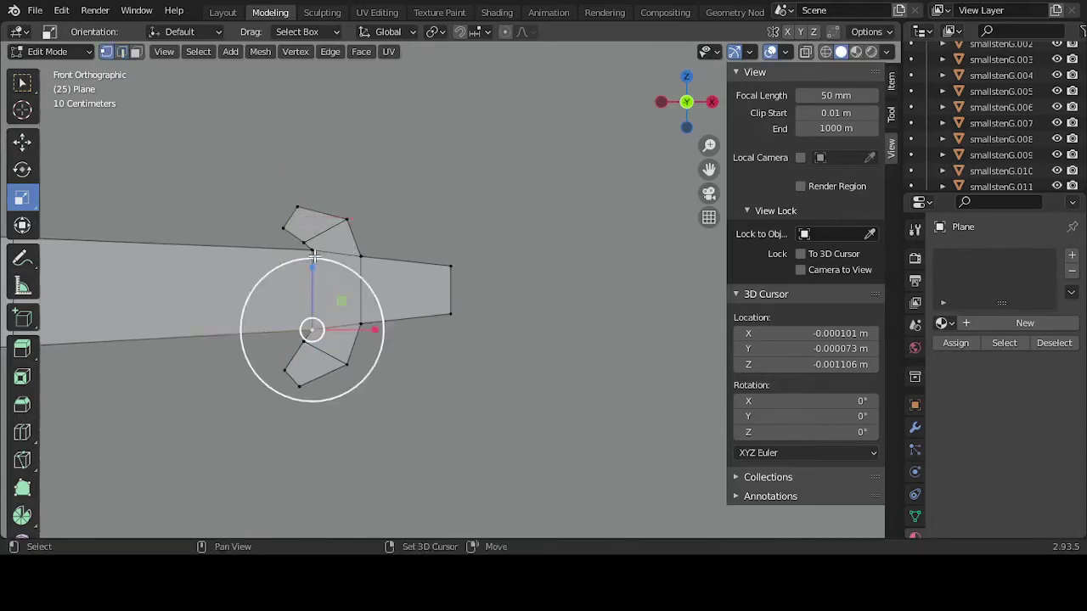
{"action": "left_click", "coordinate": [312, 251], "text": "shift"}
{"action": "left_click", "coordinate": [22, 142]}
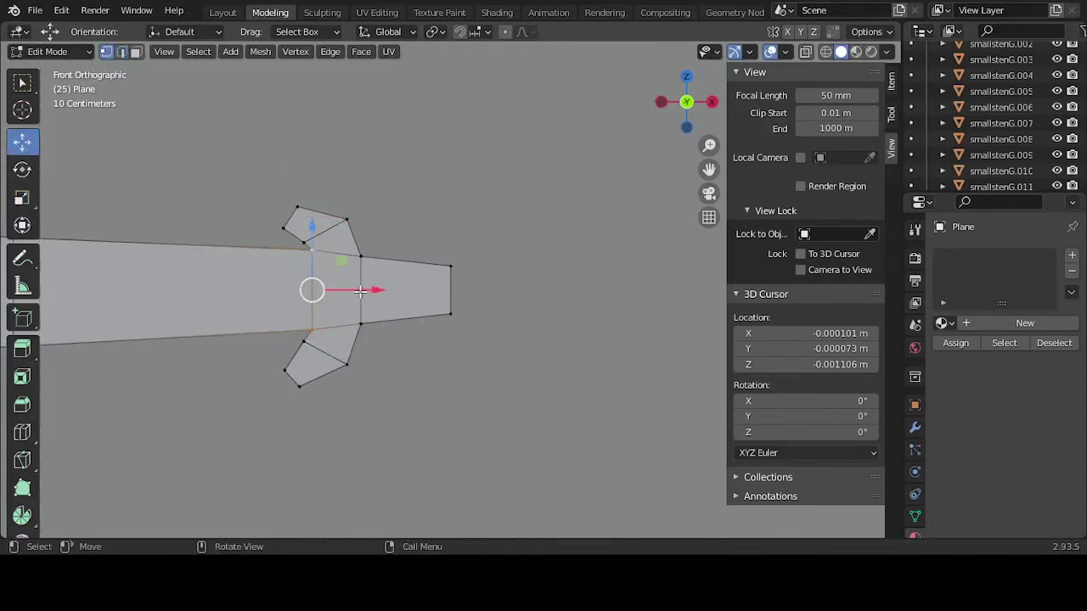
{"action": "left_click_drag", "start_coordinate": [360, 291], "coordinate": [367, 291]}
- Try to move the upper barb's inner rear vertex about 0.012 m along X and 0.007 m along Z
{"action": "left_click", "coordinate": [302, 239]}
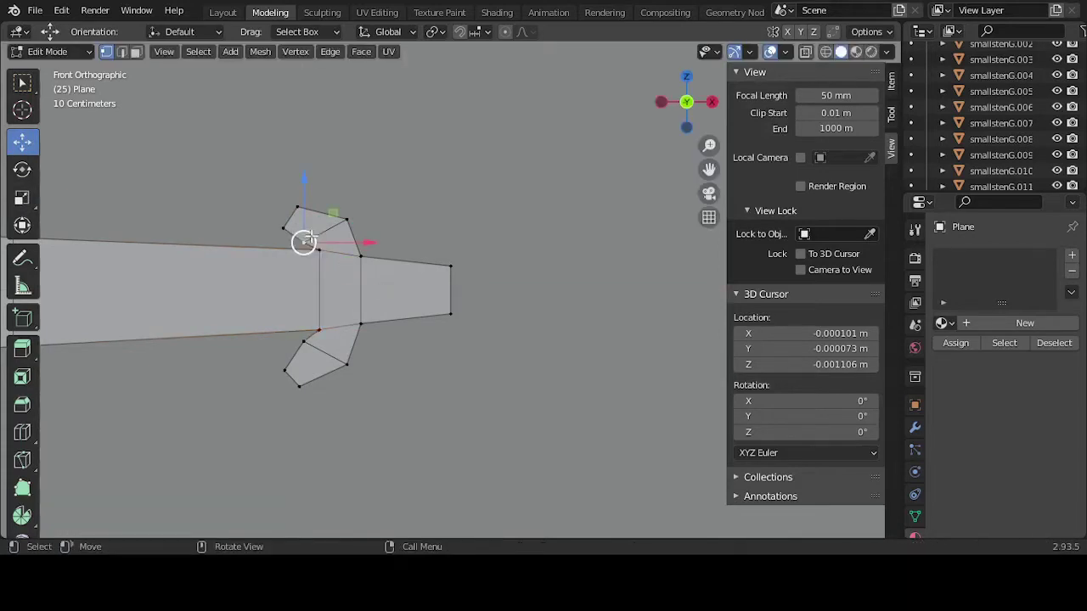
{"action": "left_click_drag", "start_coordinate": [316, 235], "coordinate": [324, 231]}
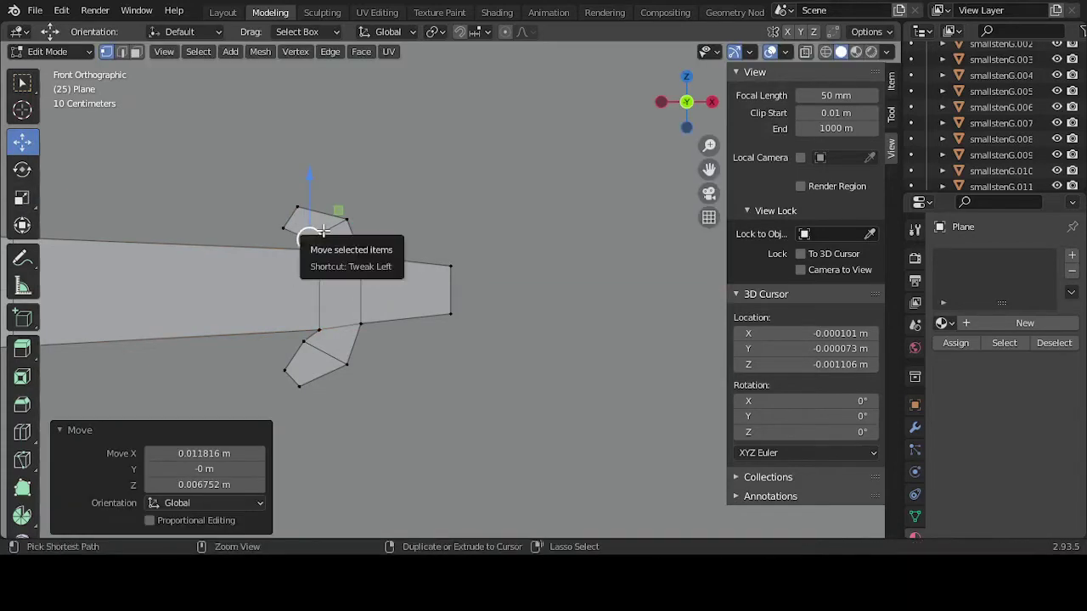
{"action": "left_click", "coordinate": [324, 230]}
{"action": "left_click", "coordinate": [449, 264]}
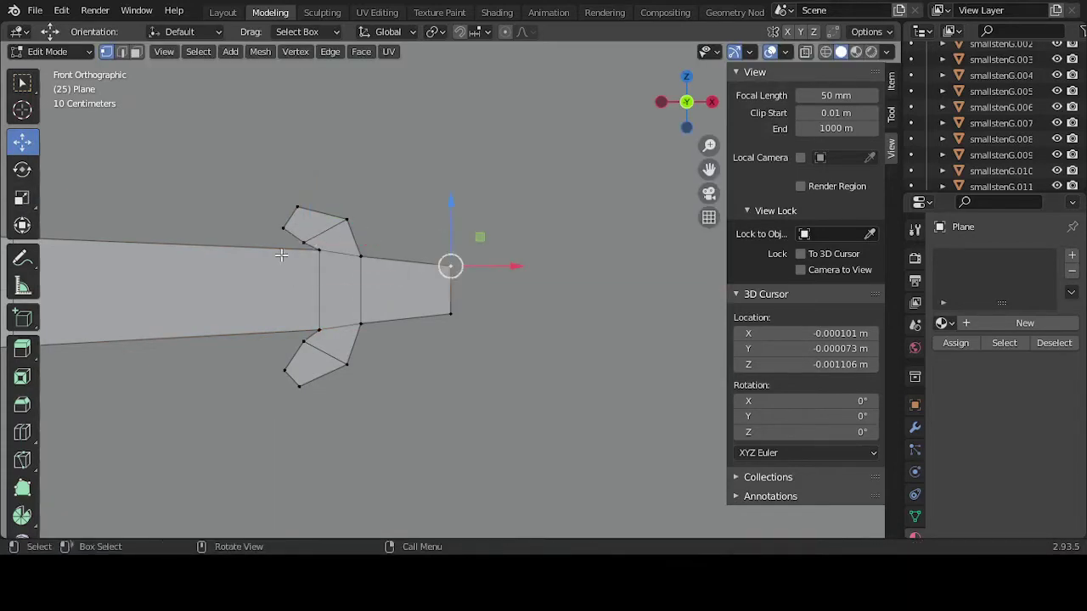
- In wireframe, move the upper barb's inner rear vertex about 0.005 m in X and 0.01 m in Z, and the lower one slightly forward and down
{"action": "left_click", "coordinate": [824, 53]}
{"action": "left_click", "coordinate": [303, 239]}
{"action": "scroll", "coordinate": [308, 238], "scroll_direction": "up", "scroll_amount": 3}
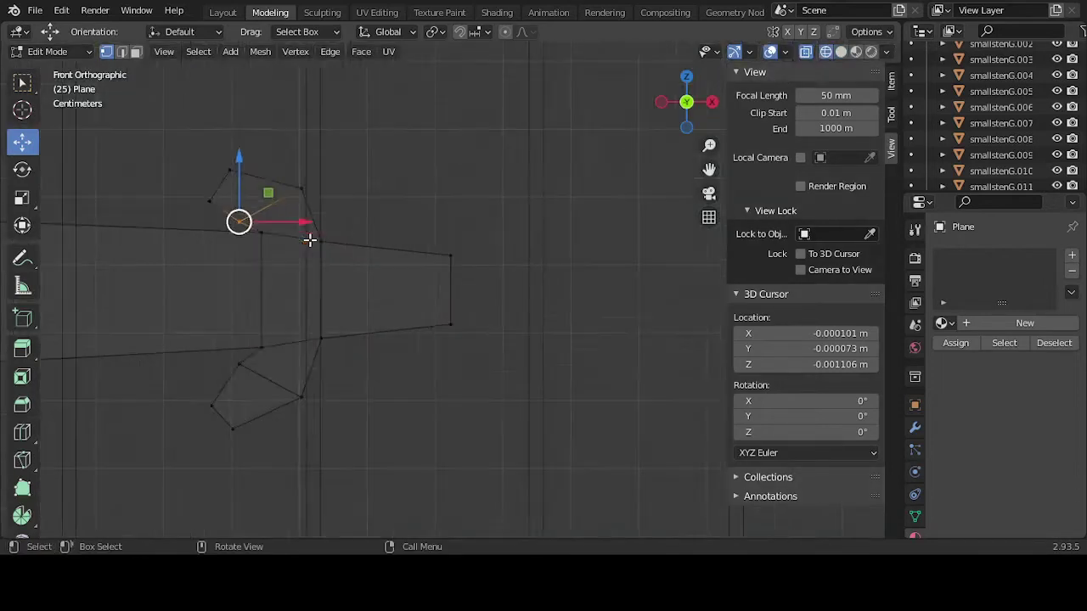
{"action": "mouse_move", "coordinate": [197, 206]}
{"action": "left_mouse_down"}
{"action": "mouse_move", "coordinate": [206, 191]}
{"action": "mouse_move", "coordinate": [201, 201]}
{"action": "left_mouse_up"}
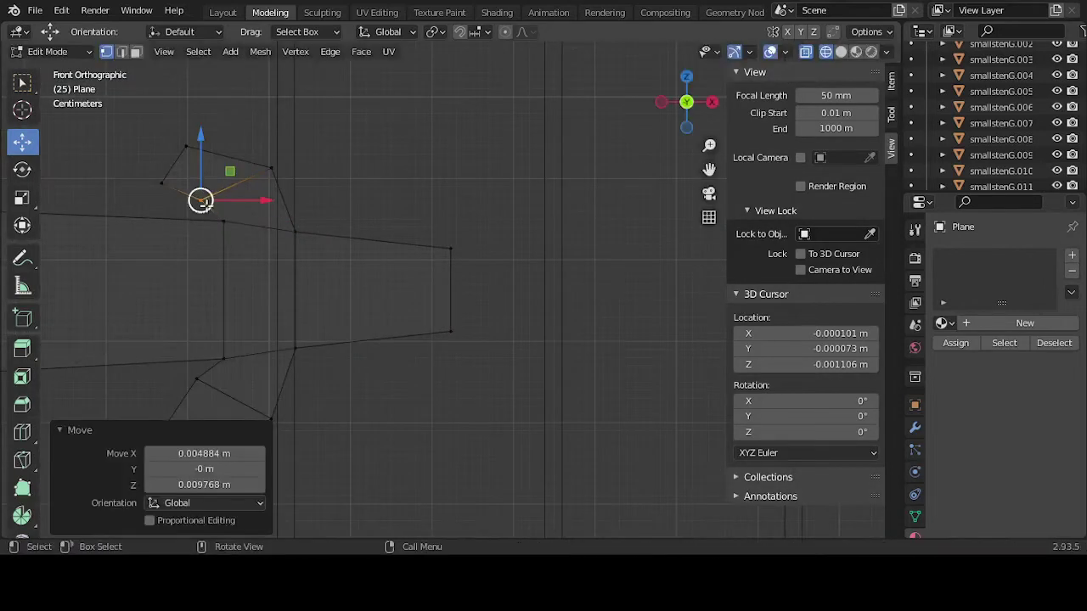
{"action": "left_click", "coordinate": [195, 379]}
{"action": "left_click_drag", "start_coordinate": [197, 377], "coordinate": [280, 417]}
- Shrink the end edges of both barbs and move the upper one about -0.035 m along X and 0.02 m along Z
{"action": "left_click", "coordinate": [163, 304]}
{"action": "scroll", "coordinate": [315, 362], "scroll_direction": "down", "scroll_amount": 2}
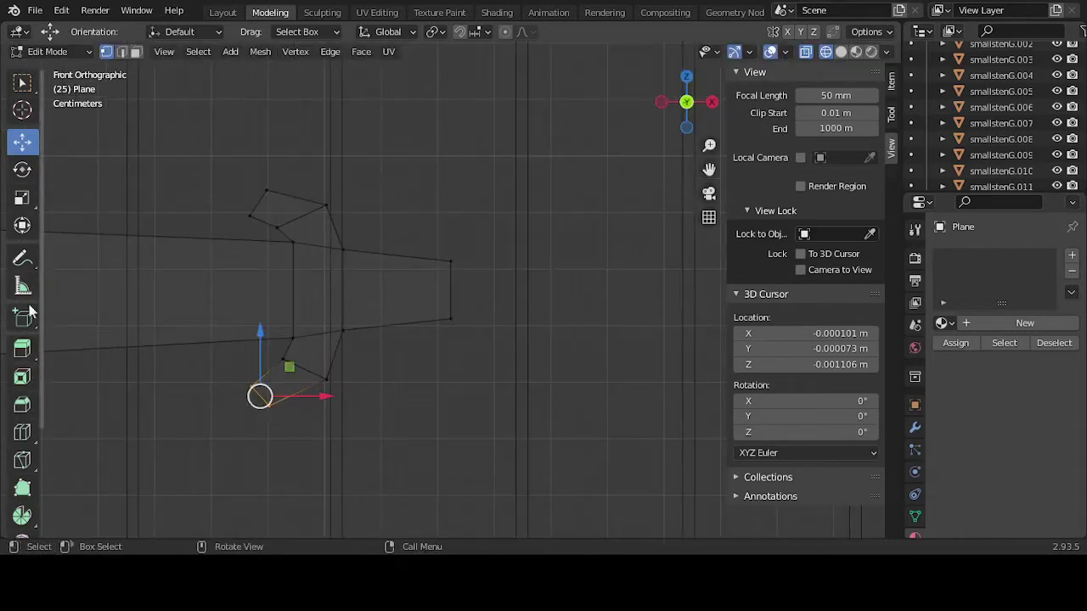
{"action": "left_click", "coordinate": [23, 197]}
{"action": "left_click_drag", "start_coordinate": [300, 373], "coordinate": [281, 384]}
{"action": "left_click_drag", "start_coordinate": [206, 141], "coordinate": [267, 242]}
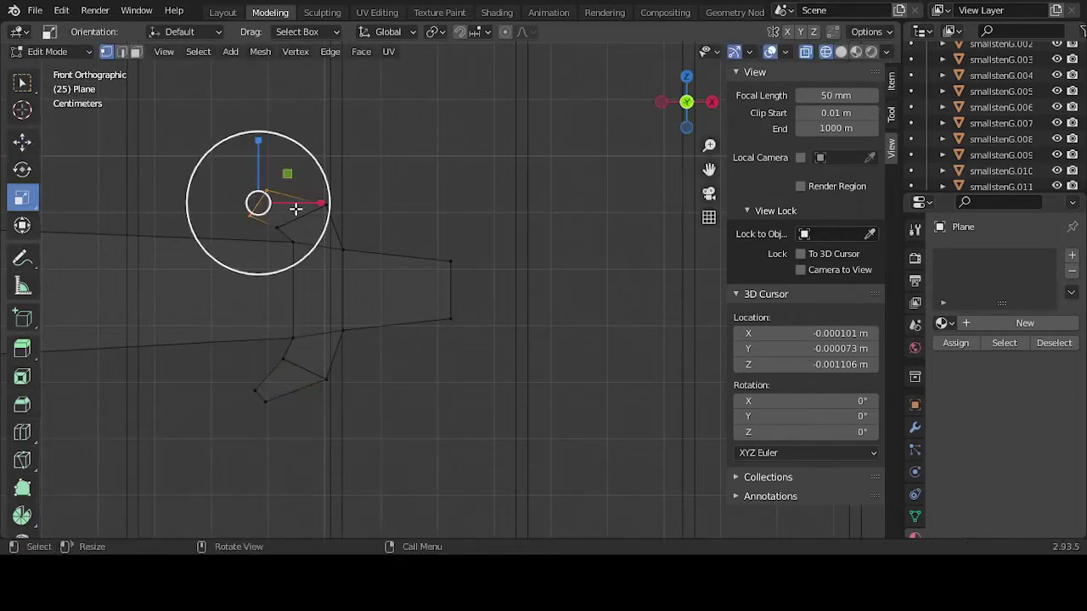
{"action": "left_click_drag", "start_coordinate": [297, 209], "coordinate": [241, 189]}
{"action": "left_click", "coordinate": [23, 141]}
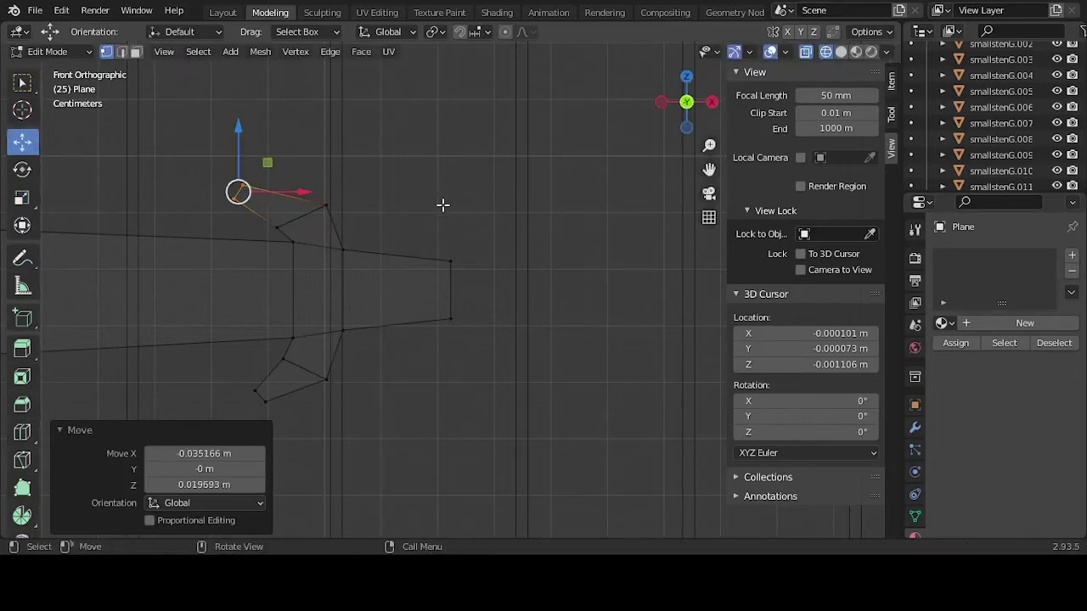
- Return to Object Mode with solid shading and inspect the hinge on the door in perspective
{"action": "scroll", "coordinate": [438, 244], "scroll_direction": "down", "scroll_amount": 4}
{"action": "middle_click_drag", "start_coordinate": [419, 255], "coordinate": [491, 260]}
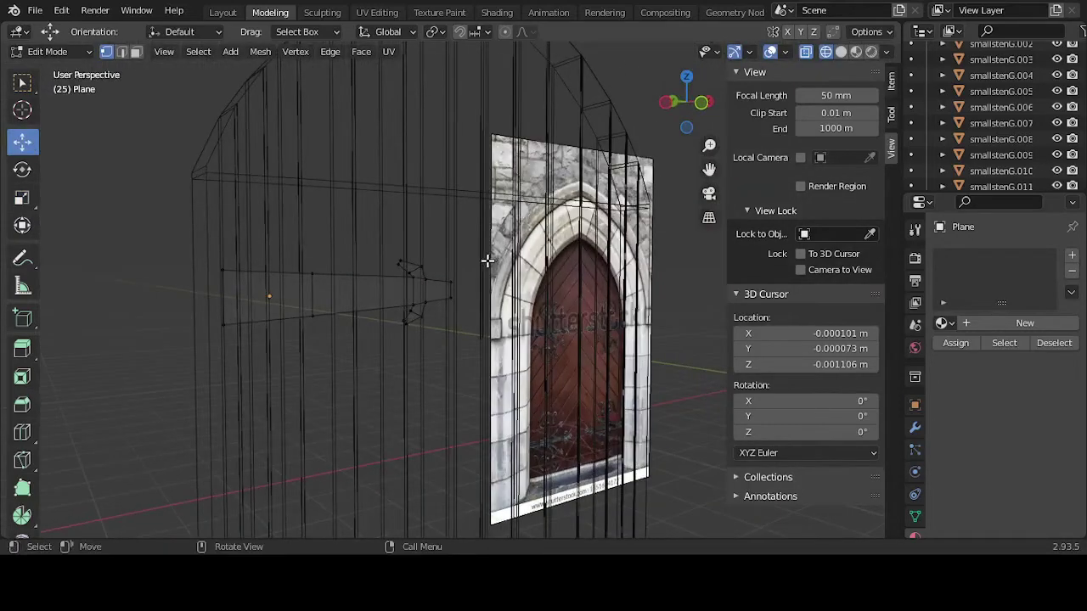
{"action": "key", "text": "Tab"}
{"action": "left_click", "coordinate": [840, 53]}
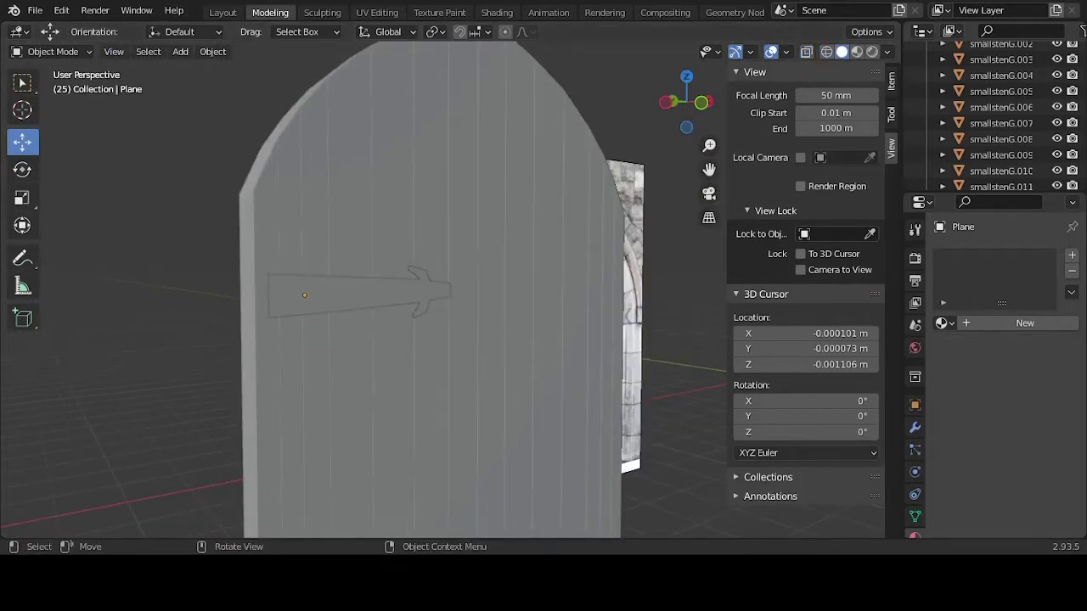
{"action": "middle_click_drag", "start_coordinate": [400, 293], "coordinate": [482, 325]}
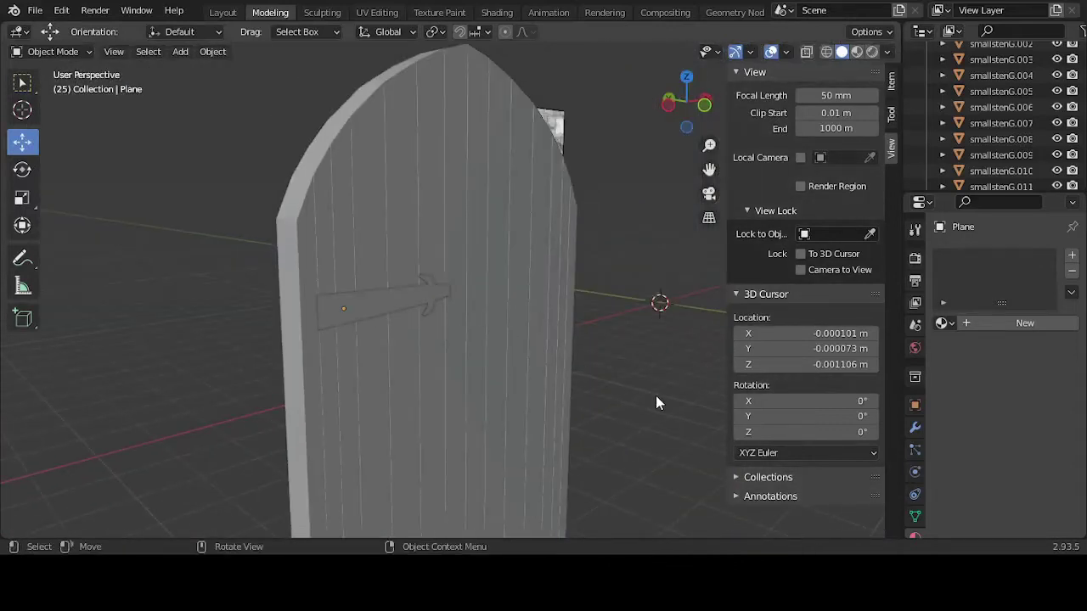
- Add a mesh cube and move it about -16.68 m along X toward the door
{"action": "key", "text": "shift+a"}
{"action": "mouse_move", "coordinate": [615, 234]}
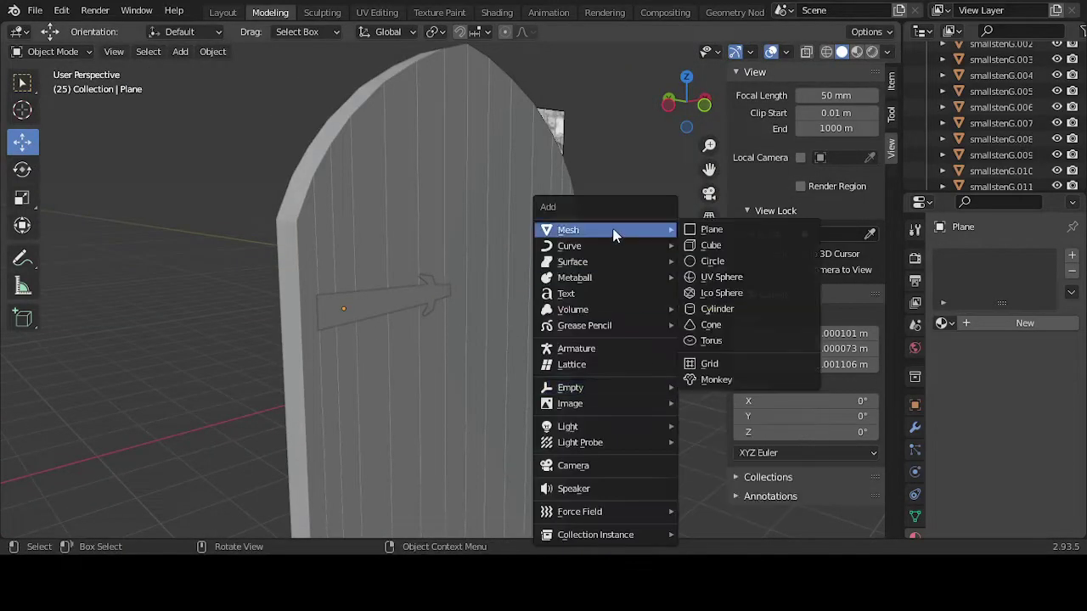
{"action": "left_click", "coordinate": [712, 245]}
{"action": "scroll", "coordinate": [656, 276], "scroll_direction": "down", "scroll_amount": 5}
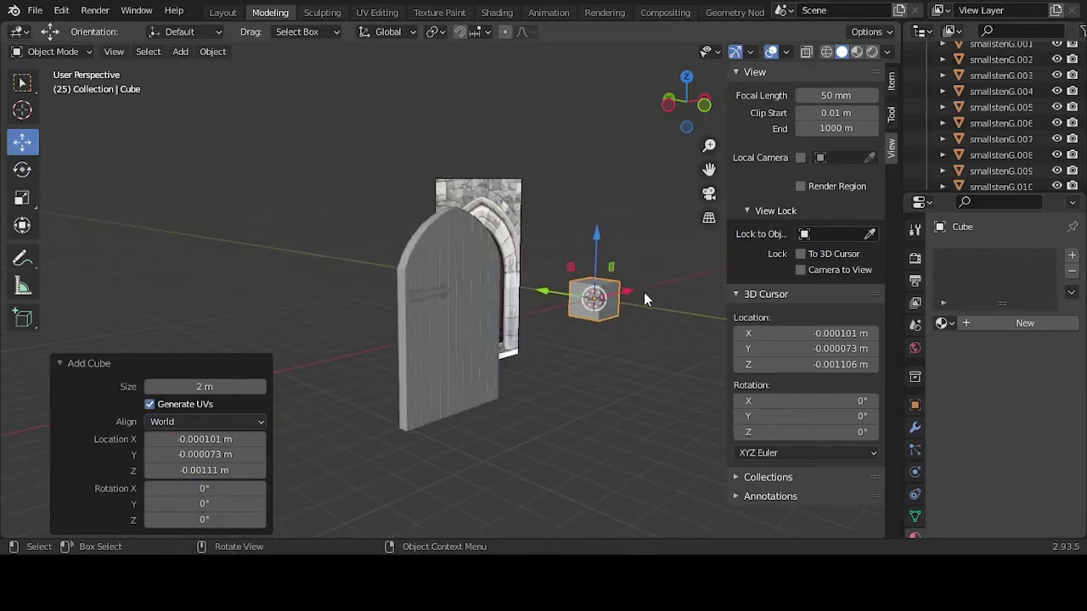
{"action": "left_click_drag", "start_coordinate": [572, 296], "coordinate": [480, 380]}
- Frame the cube and move it about -4.02 m along Y so it stands in front of the door
{"action": "scroll", "coordinate": [647, 322], "scroll_direction": "down", "scroll_amount": 3}
{"action": "left_click", "coordinate": [478, 389]}
{"action": "key", "text": "KP_Decimal"}
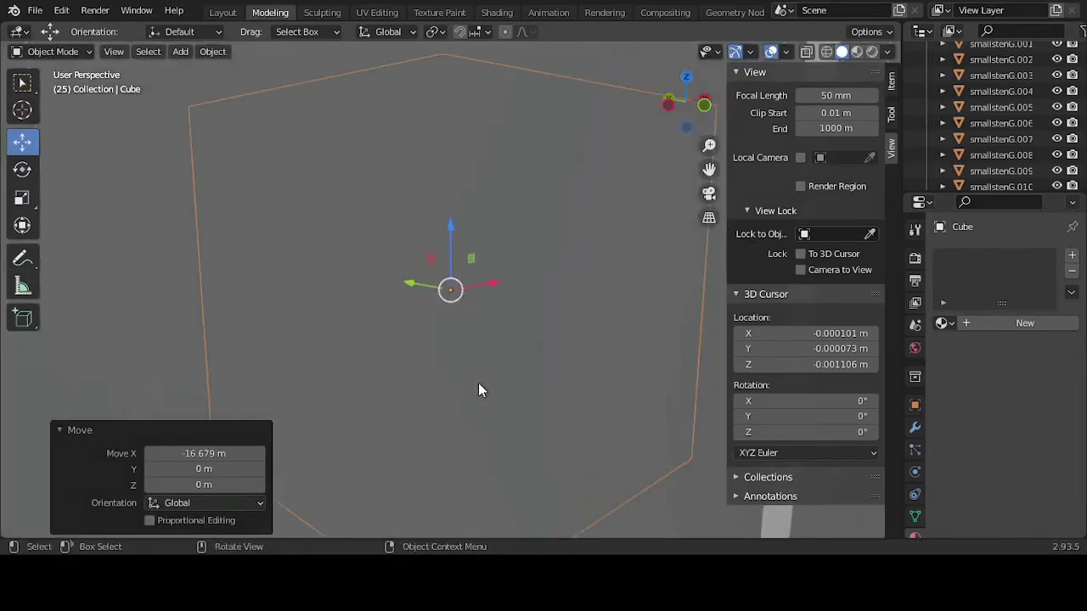
{"action": "scroll", "coordinate": [484, 381], "scroll_direction": "down", "scroll_amount": 4}
{"action": "key", "text": "g"}
{"action": "key", "text": "y"}
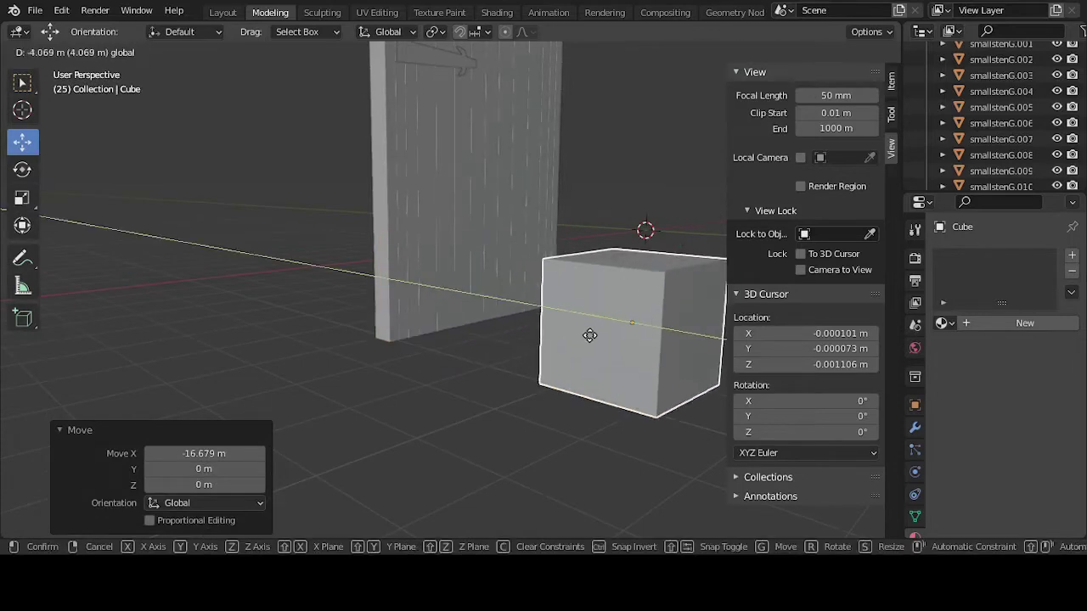
{"action": "left_click", "coordinate": [584, 336]}
- Enter Edit Mode on the cube and bevel all its edges with one segment
{"action": "key", "text": "KP_1"}
{"action": "scroll", "coordinate": [558, 334], "scroll_direction": "down", "scroll_amount": 3}
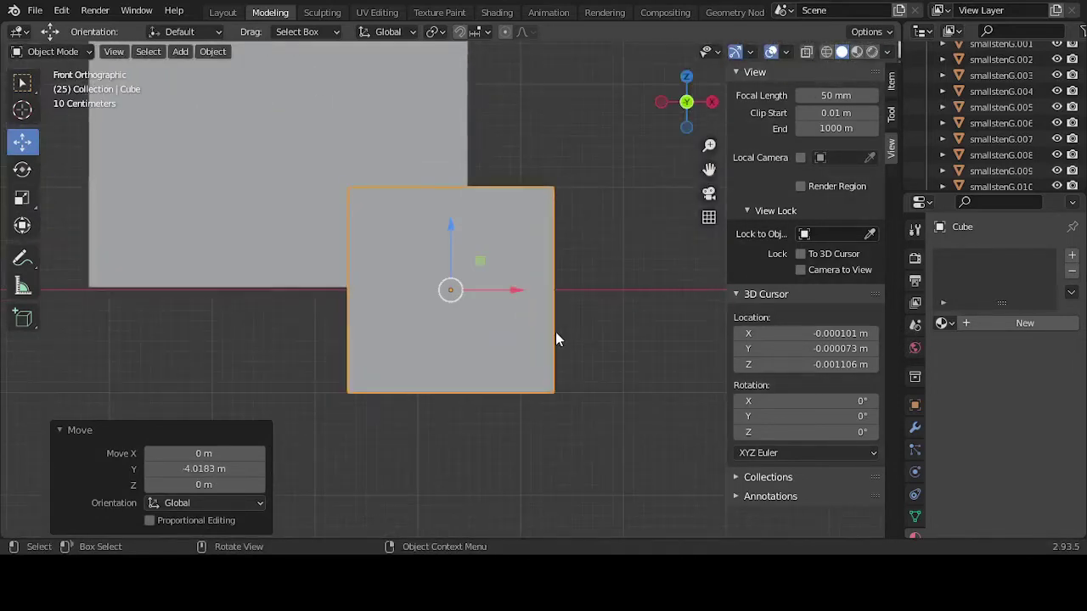
{"action": "key", "text": "Tab"}
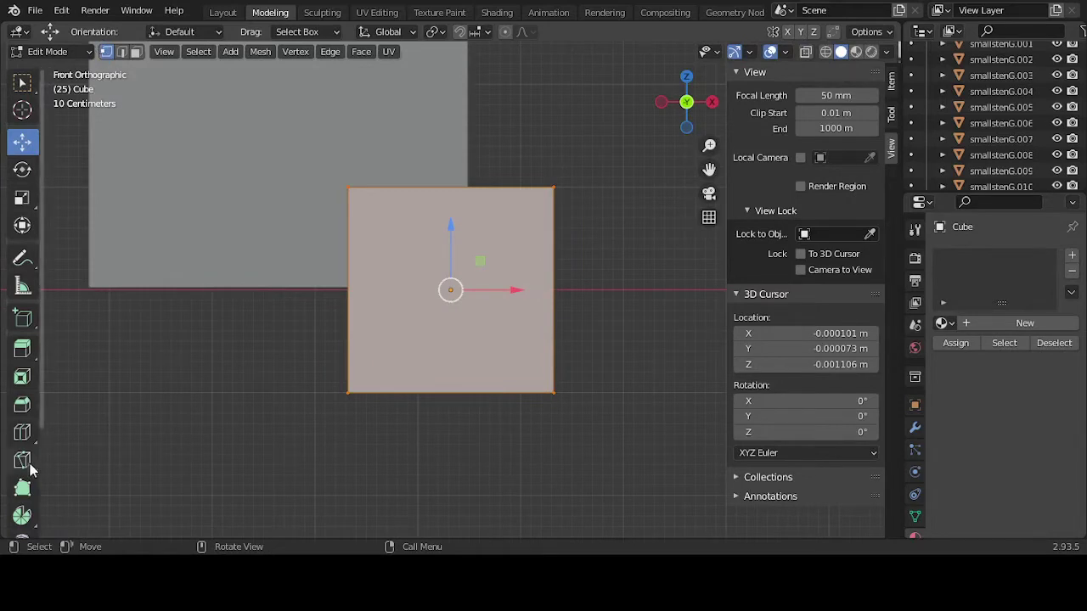
{"action": "left_click", "coordinate": [24, 404]}
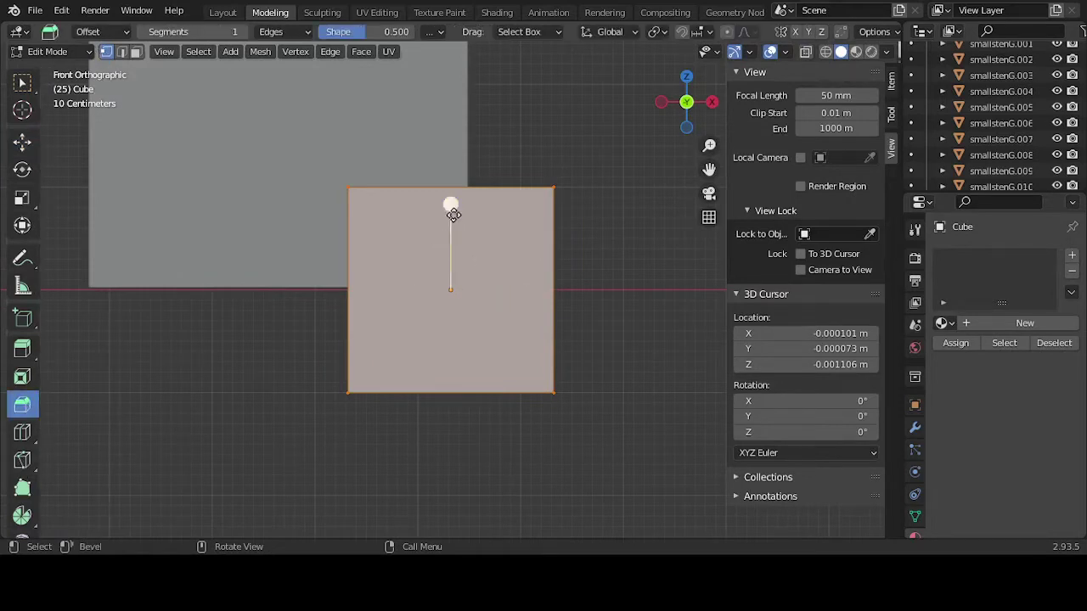
{"action": "left_click_drag", "start_coordinate": [451, 212], "coordinate": [465, 181]}
{"action": "left_click", "coordinate": [604, 332]}
- Add one centred loop cut halving the bevelled cube along Y and show it from the top in wireframe
{"action": "middle_click_drag", "start_coordinate": [575, 324], "coordinate": [495, 274]}
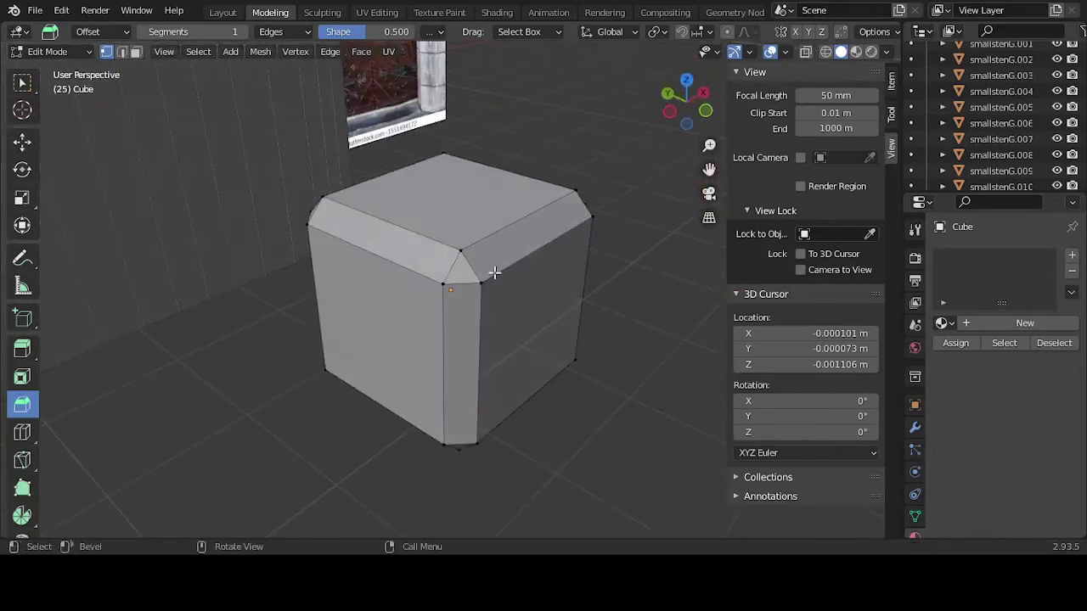
{"action": "left_click", "coordinate": [22, 143]}
{"action": "left_click", "coordinate": [22, 432]}
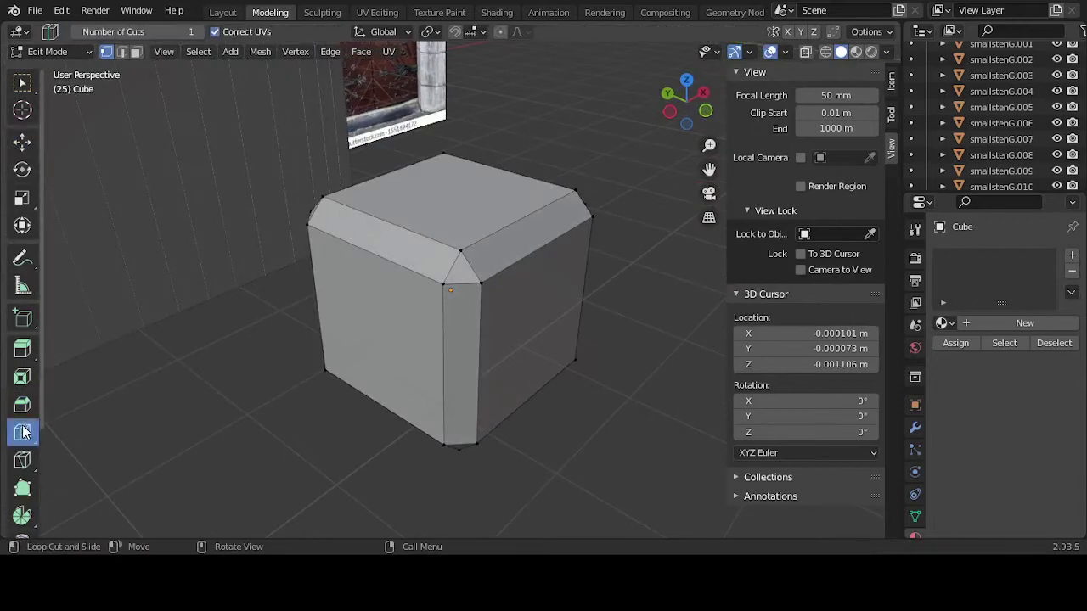
{"action": "left_click", "coordinate": [371, 237]}
{"action": "middle_click_drag", "start_coordinate": [512, 150], "coordinate": [171, 146]}
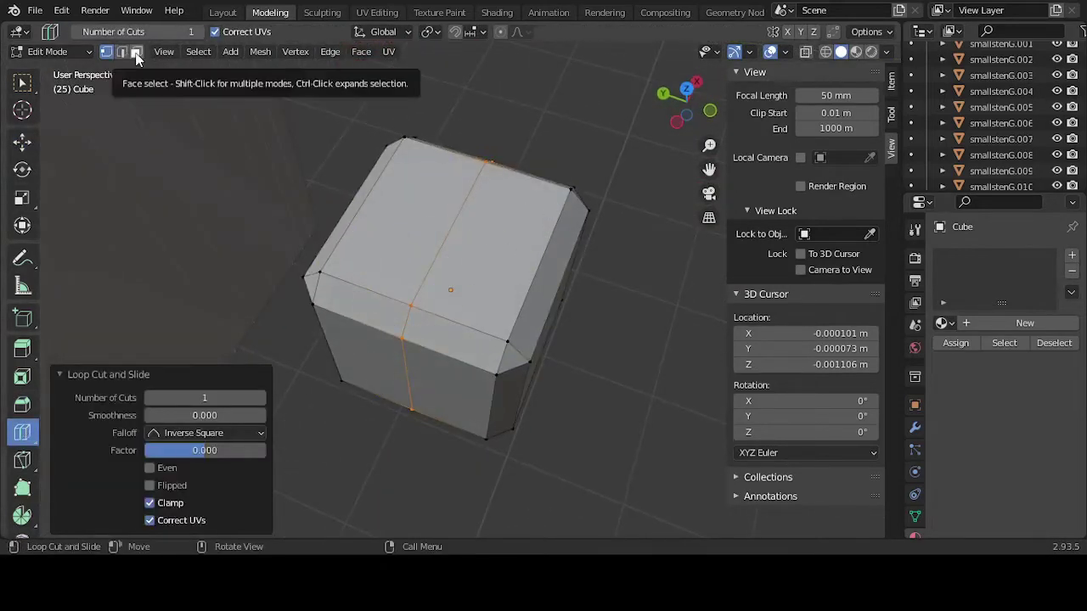
{"action": "key", "text": "KP_7"}
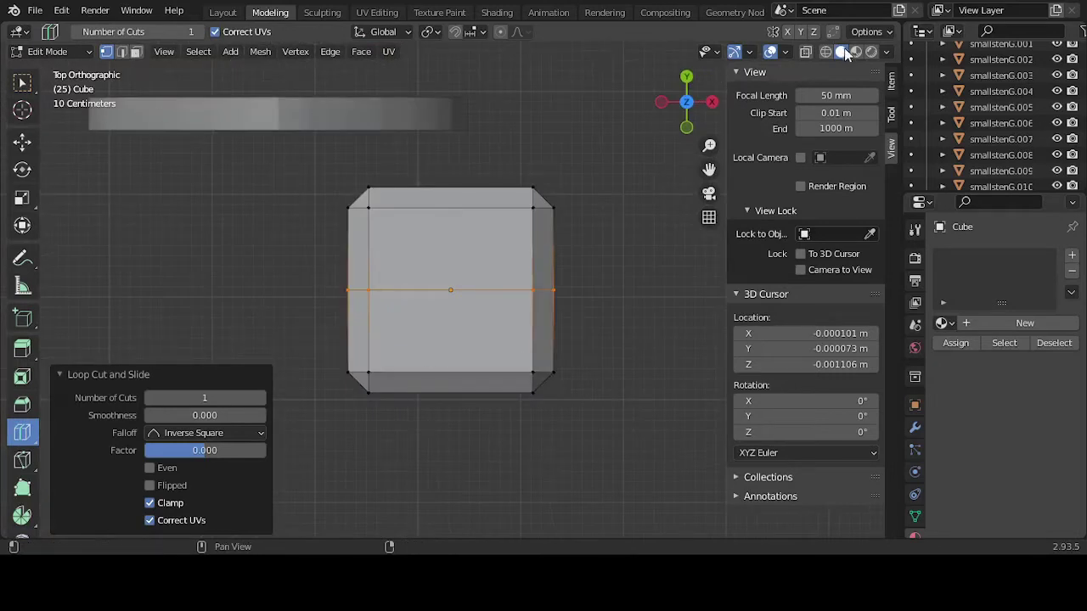
{"action": "key", "text": "shift+z"}
- Try moving the cube's centre loop freely in the top view and undo each move
{"action": "key", "text": "g"}
{"action": "left_click", "coordinate": [281, 149]}
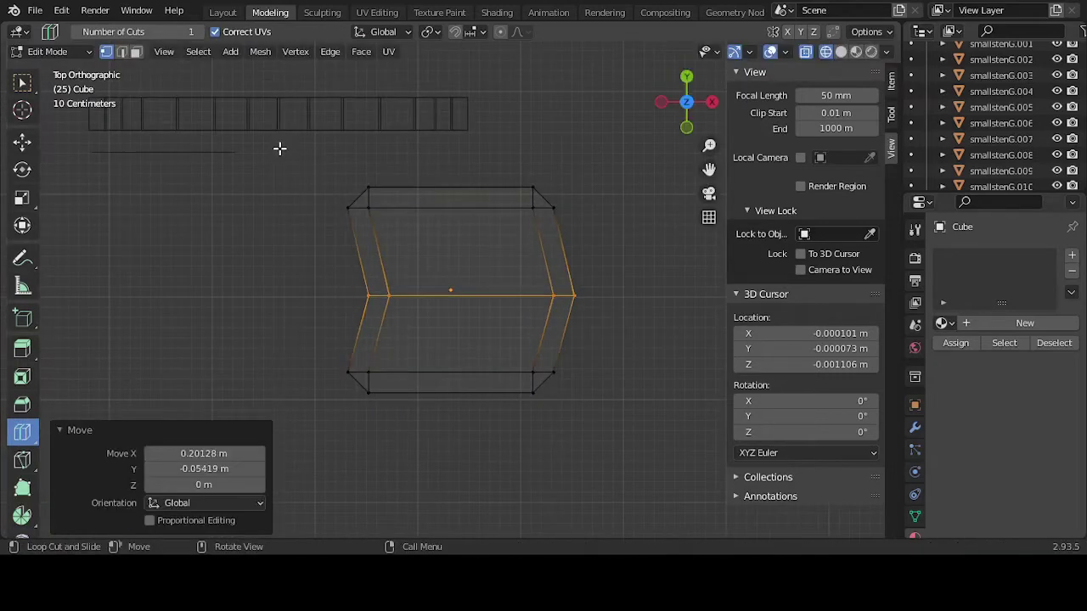
{"action": "key", "text": "ctrl+z"}
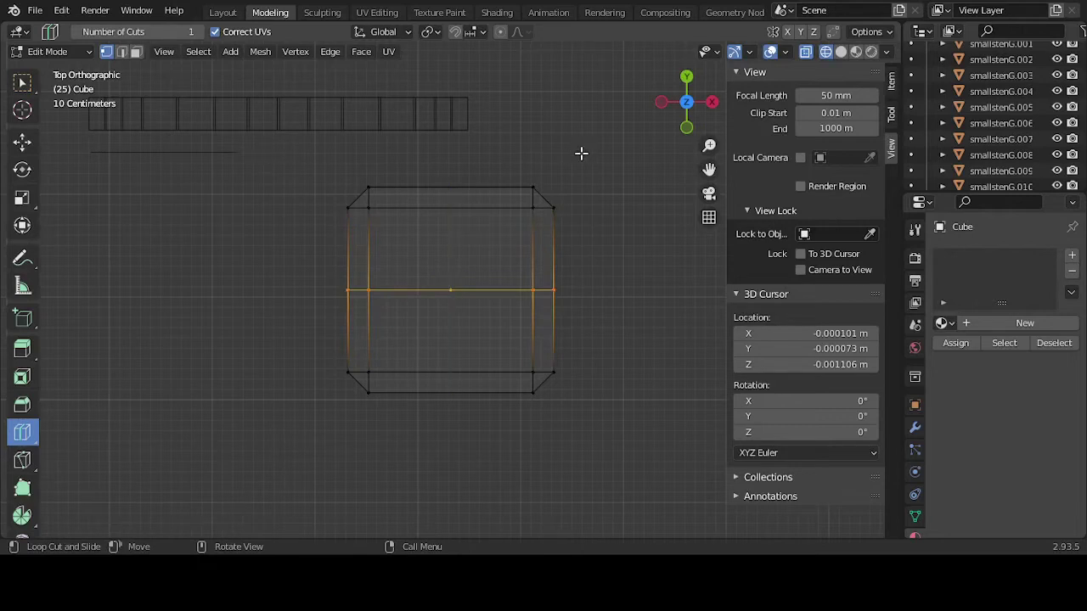
{"action": "key", "text": "g"}
{"action": "left_click", "coordinate": [573, 177]}
{"action": "key", "text": "ctrl+z"}
- Select all vertices of the cube's bevelled end facing the door, leaving the centre loop unselected
{"action": "left_click", "coordinate": [22, 141]}
{"action": "left_click_drag", "start_coordinate": [180, 117], "coordinate": [640, 250]}
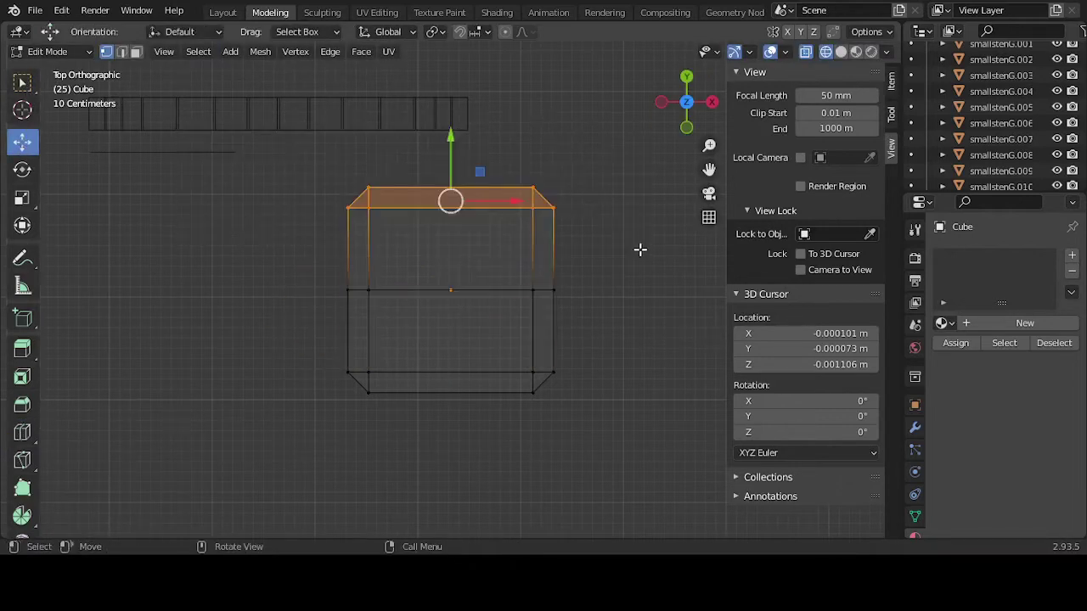
- Delete the selected rear-half vertices of the bevelled cube and return to Object Mode with solid shading
{"action": "key", "text": "x"}
{"action": "left_click", "coordinate": [574, 231]}
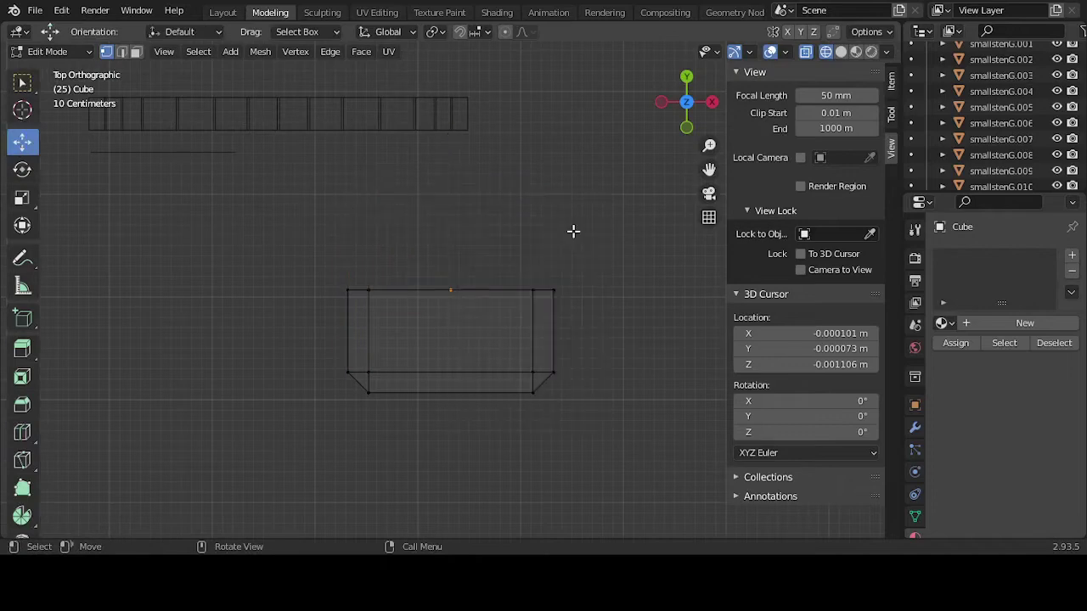
{"action": "middle_click_drag", "start_coordinate": [591, 310], "coordinate": [646, 220]}
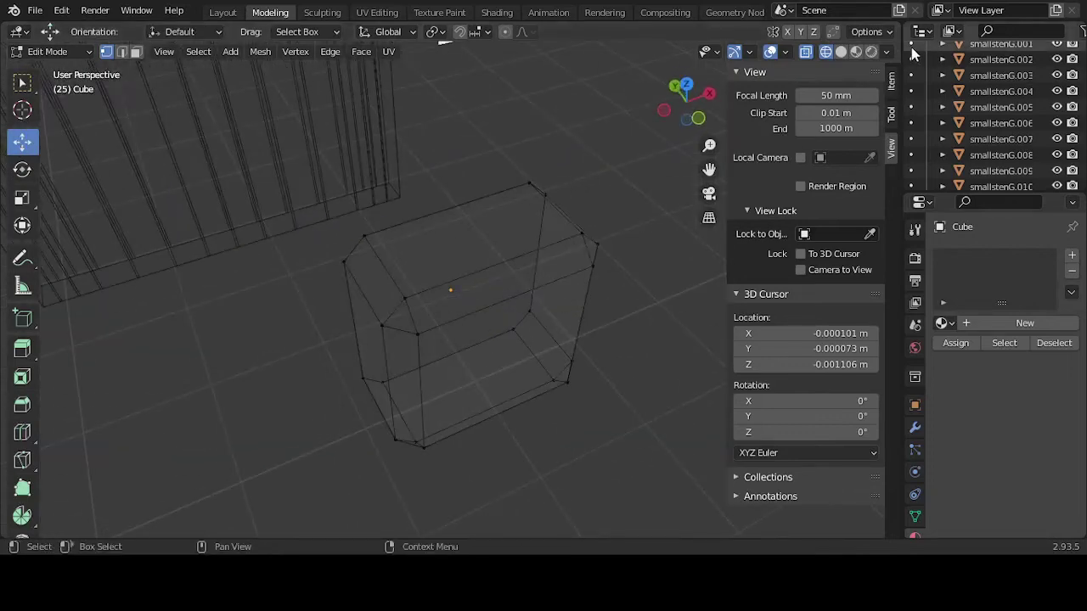
{"action": "left_click", "coordinate": [841, 52]}
{"action": "scroll", "coordinate": [514, 284], "scroll_direction": "down", "scroll_amount": 5}
{"action": "scroll", "coordinate": [514, 284], "scroll_direction": "down", "scroll_amount": 2}
{"action": "middle_click_drag", "start_coordinate": [513, 284], "coordinate": [645, 255]}
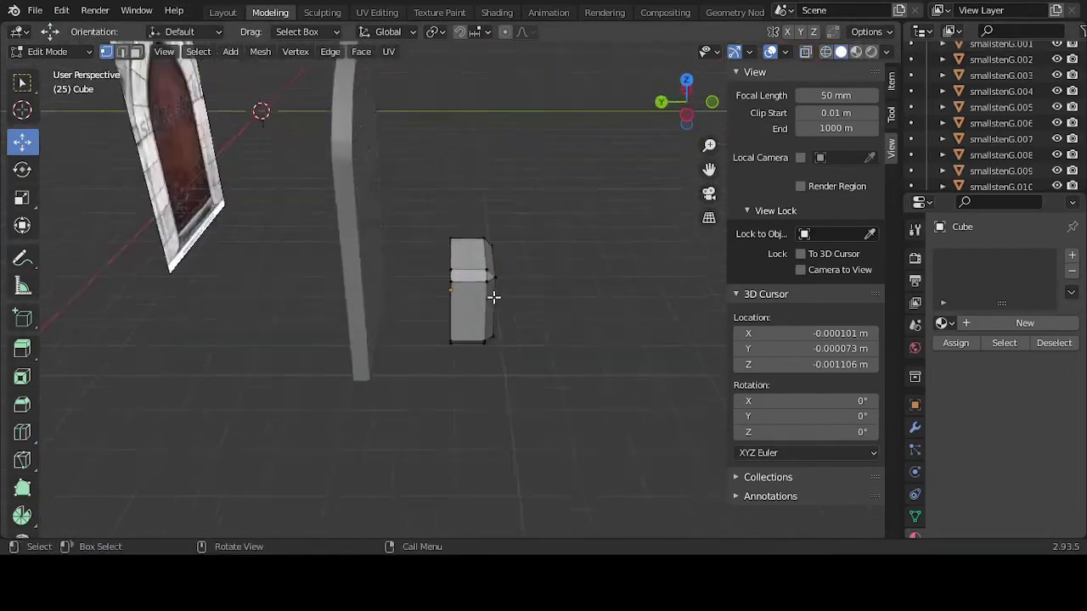
{"action": "scroll", "coordinate": [503, 295], "scroll_direction": "up", "scroll_amount": 3}
{"action": "key", "text": "Tab"}
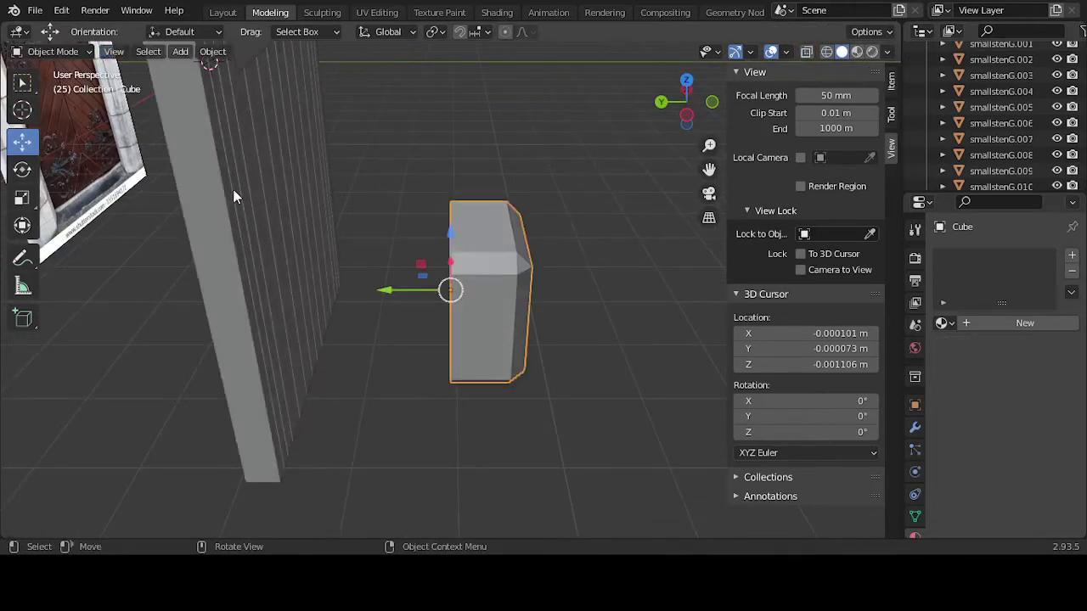
- Scale the half cube along Y by a factor of about 0.5 to make it thinner
{"action": "left_click", "coordinate": [22, 197]}
{"action": "left_click_drag", "start_coordinate": [390, 292], "coordinate": [425, 285]}
{"action": "middle_click_drag", "start_coordinate": [425, 285], "coordinate": [124, 135]}
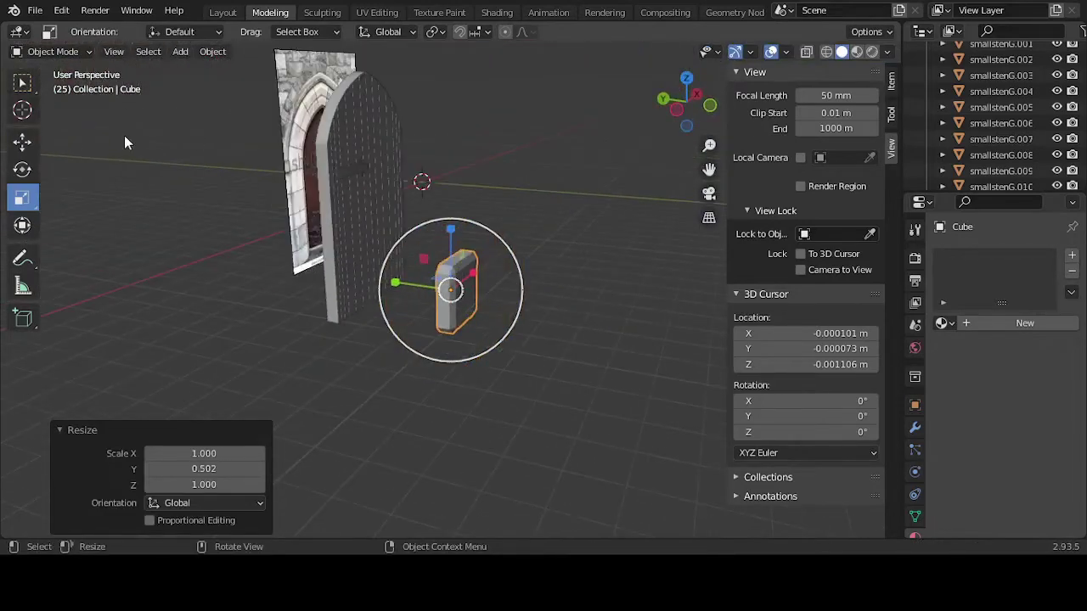
- Move the half cube about 3.25 m up, 2.42 m along negative X and another 0.51 m up, over the door hinge
{"action": "left_click", "coordinate": [22, 141]}
{"action": "left_click_drag", "start_coordinate": [452, 229], "coordinate": [428, 124]}
{"action": "key", "text": "KP_1"}
{"action": "key", "text": "KP_Decimal"}
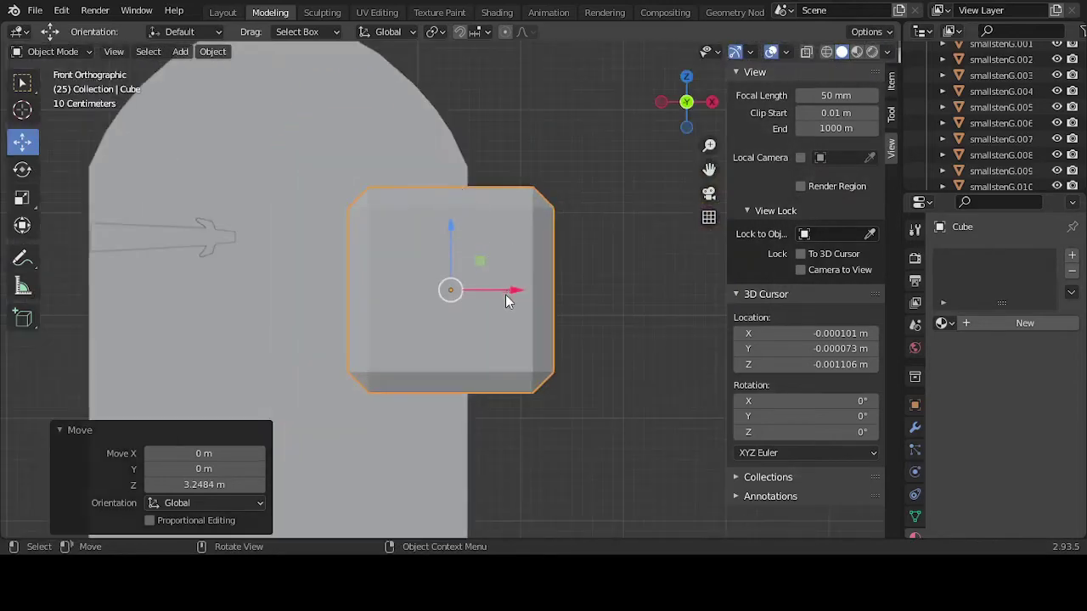
{"action": "left_click_drag", "start_coordinate": [510, 293], "coordinate": [259, 292]}
{"action": "left_click", "coordinate": [827, 52]}
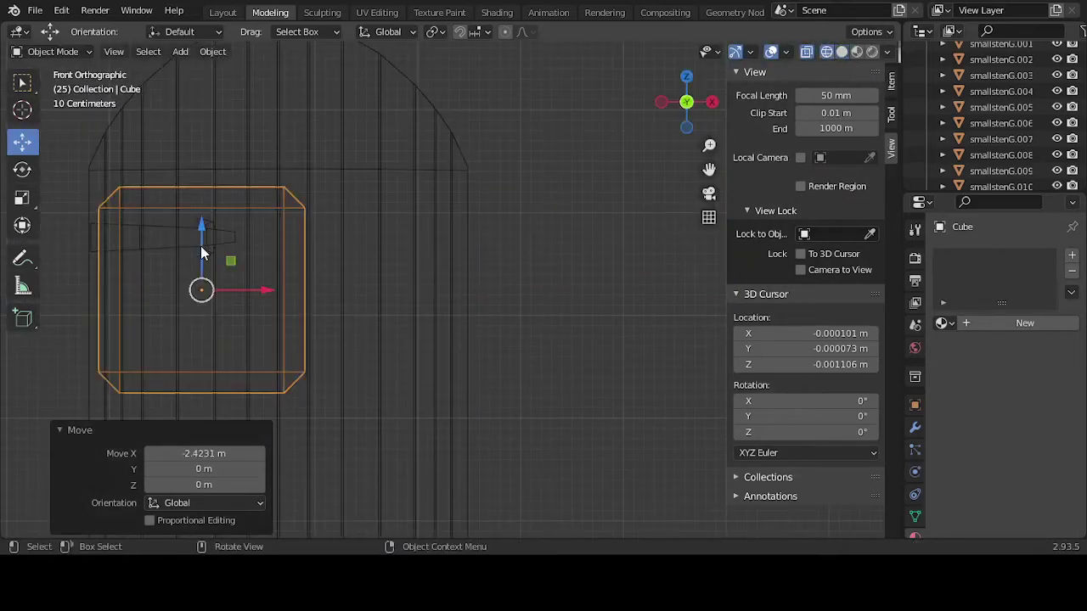
{"action": "left_click_drag", "start_coordinate": [201, 247], "coordinate": [210, 189]}
{"action": "key", "text": "KP_Decimal"}
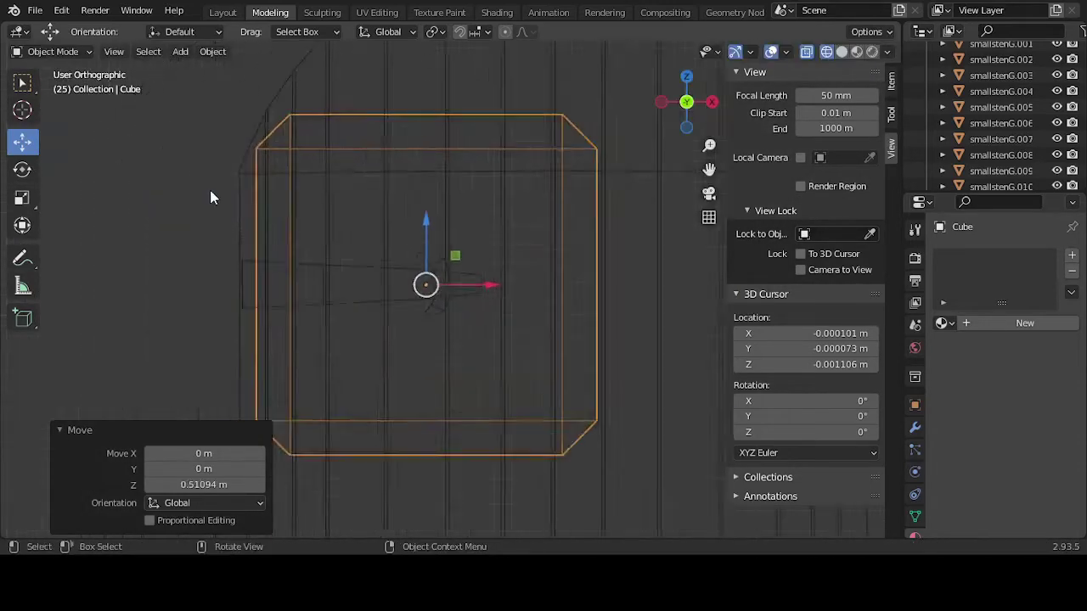
{"action": "key", "text": "KP_1"}
- Scale the half cube uniformly by about -0.037 and again by about 1.436 to bring it to rivet size
{"action": "left_click", "coordinate": [22, 198]}
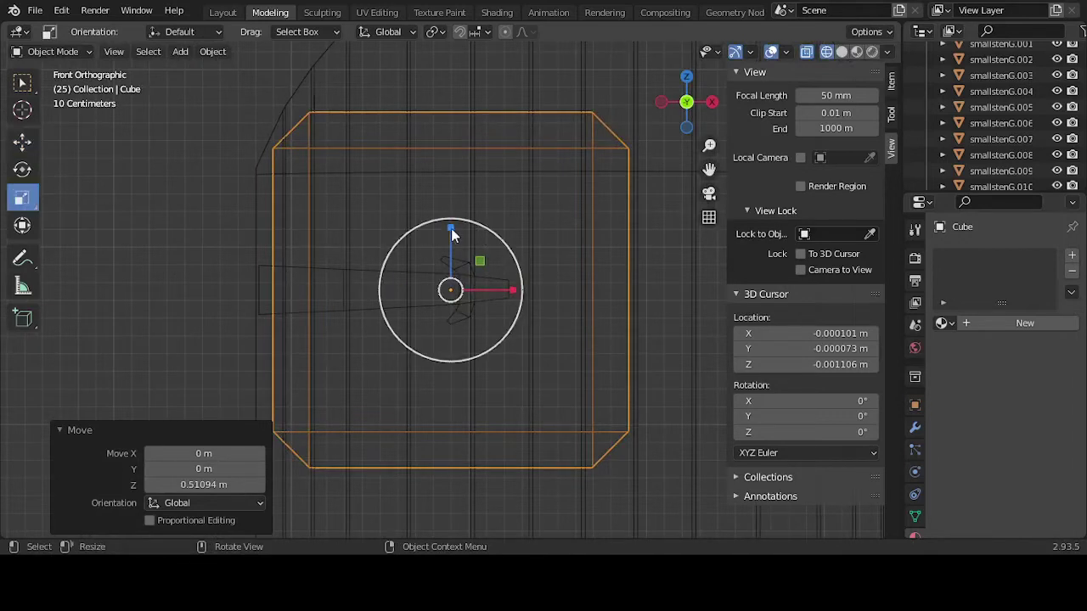
{"action": "left_click_drag", "start_coordinate": [451, 229], "coordinate": [451, 293]}
{"action": "key", "text": "KP_Decimal"}
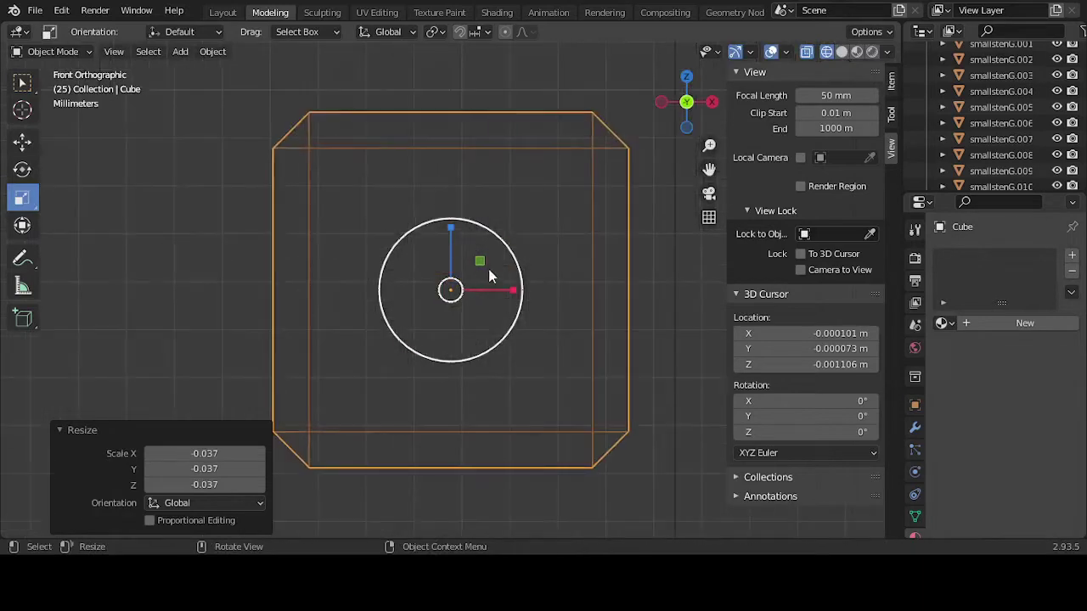
{"action": "mouse_move", "coordinate": [496, 259]}
{"action": "left_mouse_down"}
{"action": "mouse_move", "coordinate": [473, 279]}
{"action": "mouse_move", "coordinate": [497, 263]}
{"action": "mouse_move", "coordinate": [507, 272]}
{"action": "left_mouse_up"}
{"action": "scroll", "coordinate": [473, 279], "scroll_direction": "down", "scroll_amount": 10}
{"action": "scroll", "coordinate": [473, 279], "scroll_direction": "up", "scroll_amount": 2}
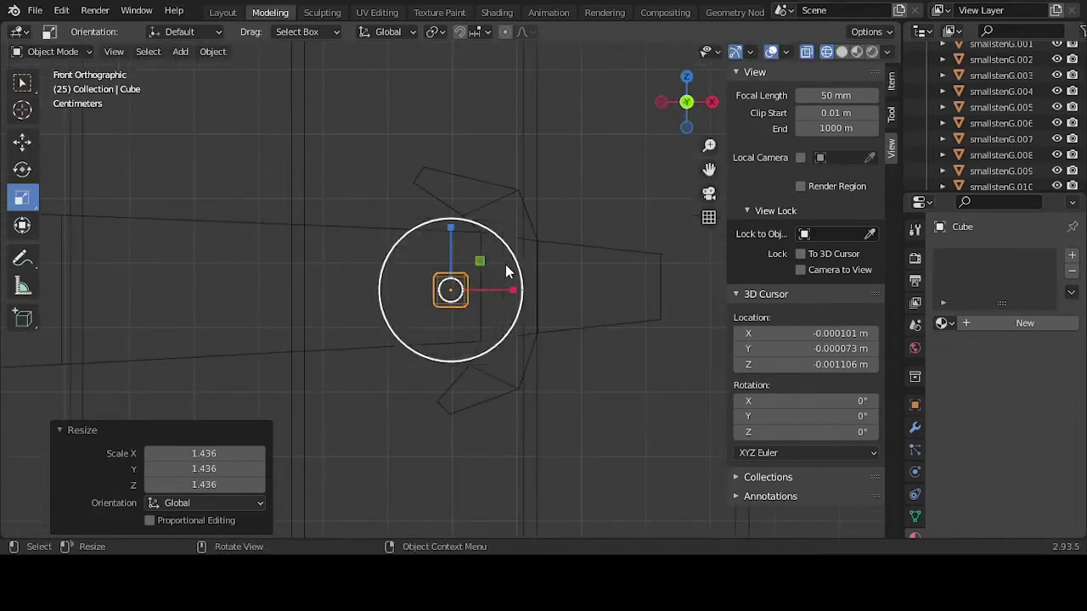
- Move the small half cube along X onto the hinge's tapered end and raise it by about 0.009 m
{"action": "left_click", "coordinate": [19, 142]}
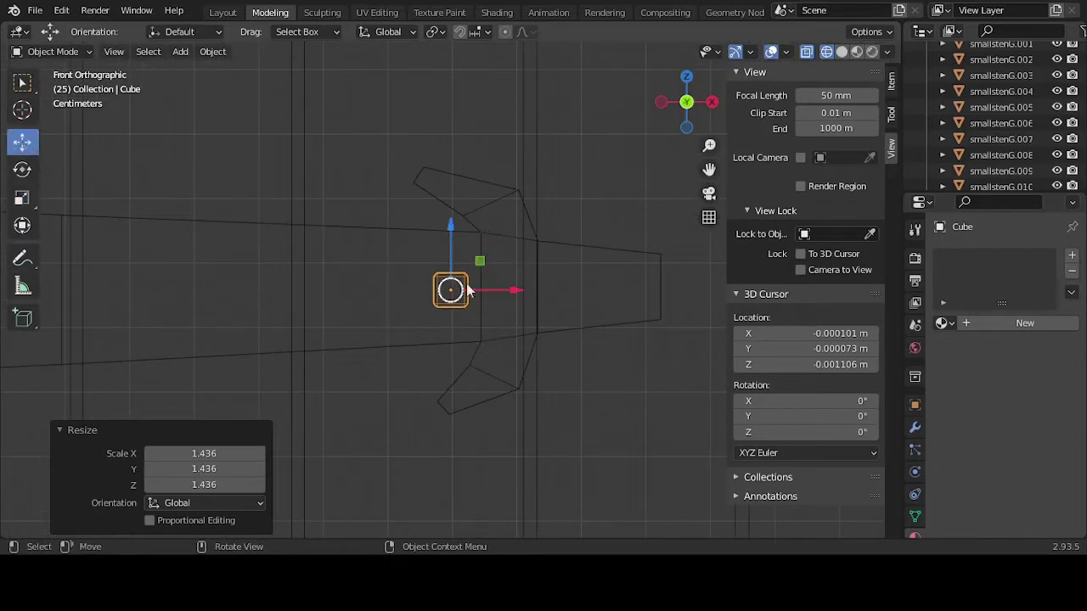
{"action": "left_click_drag", "start_coordinate": [491, 291], "coordinate": [602, 244]}
{"action": "scroll", "coordinate": [601, 245], "scroll_direction": "down", "scroll_amount": 4}
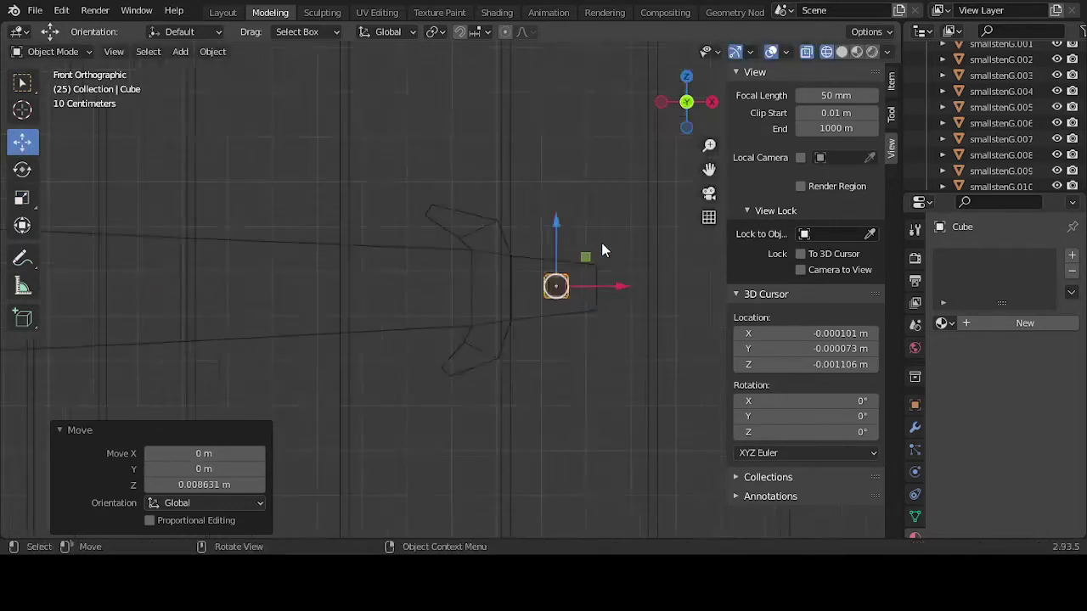
- Extrude the narrow end edge of the hinge plane outward about 0.146 m in X and raise it about 0.019 m in Z
{"action": "middle_click_drag", "start_coordinate": [602, 252], "coordinate": [557, 285]}
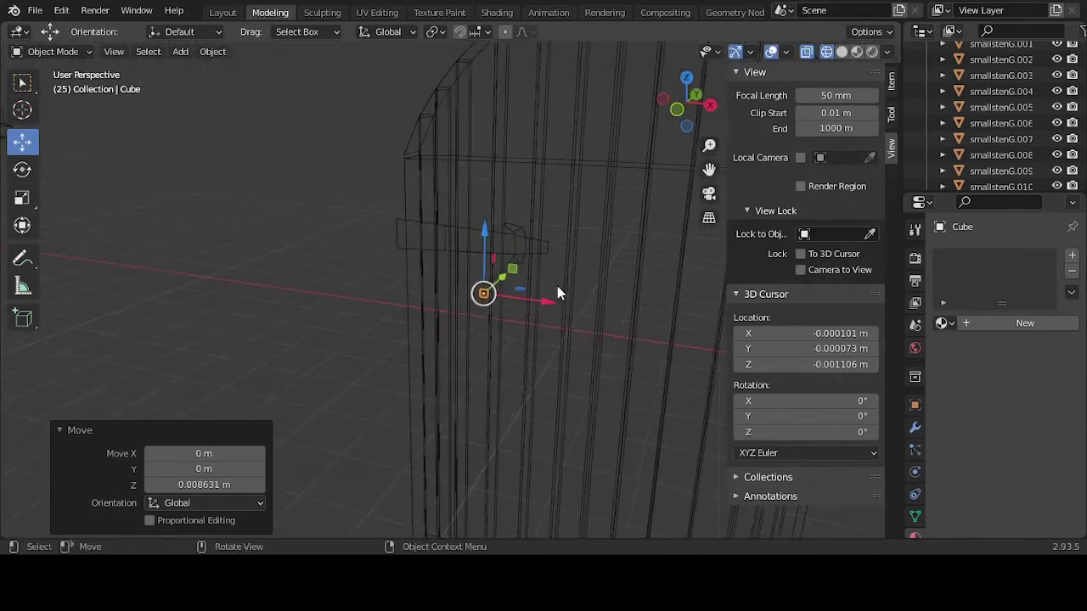
{"action": "left_click", "coordinate": [548, 245]}
{"action": "key", "text": "KP_Decimal"}
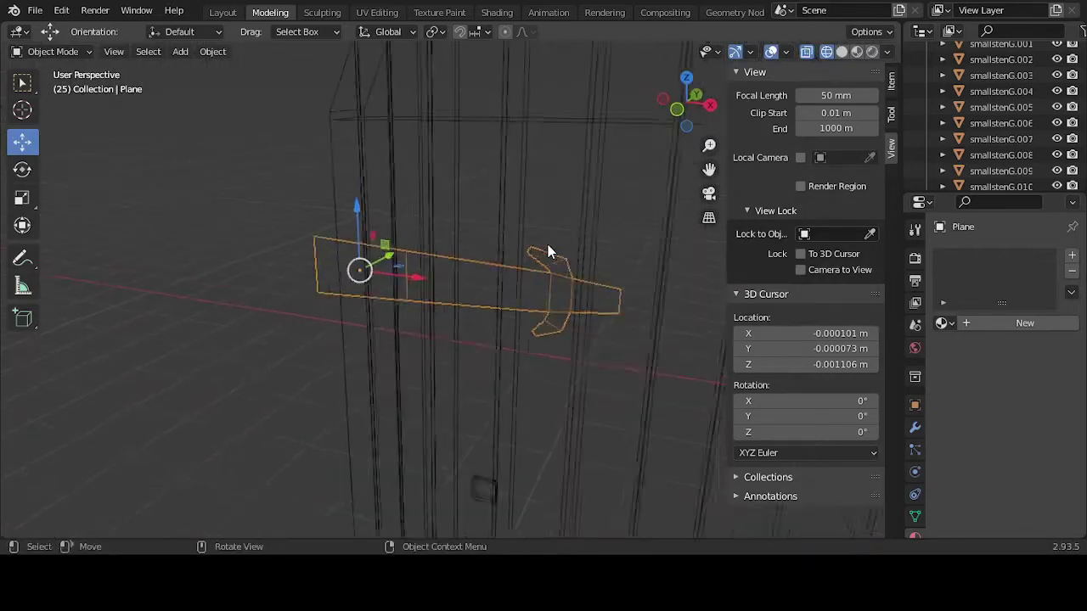
{"action": "key", "text": "Tab"}
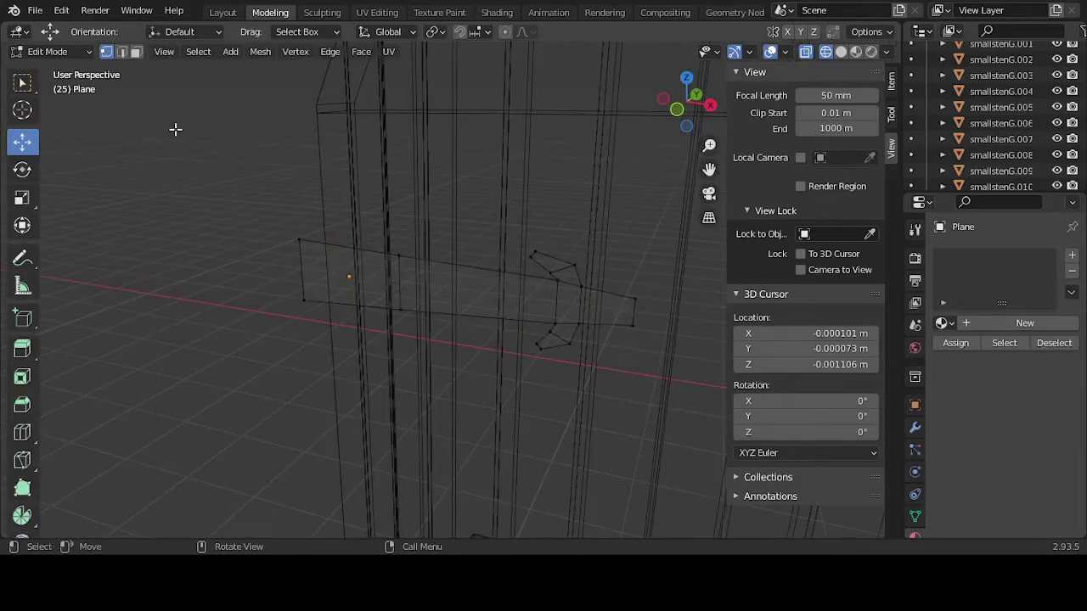
{"action": "left_click", "coordinate": [633, 313]}
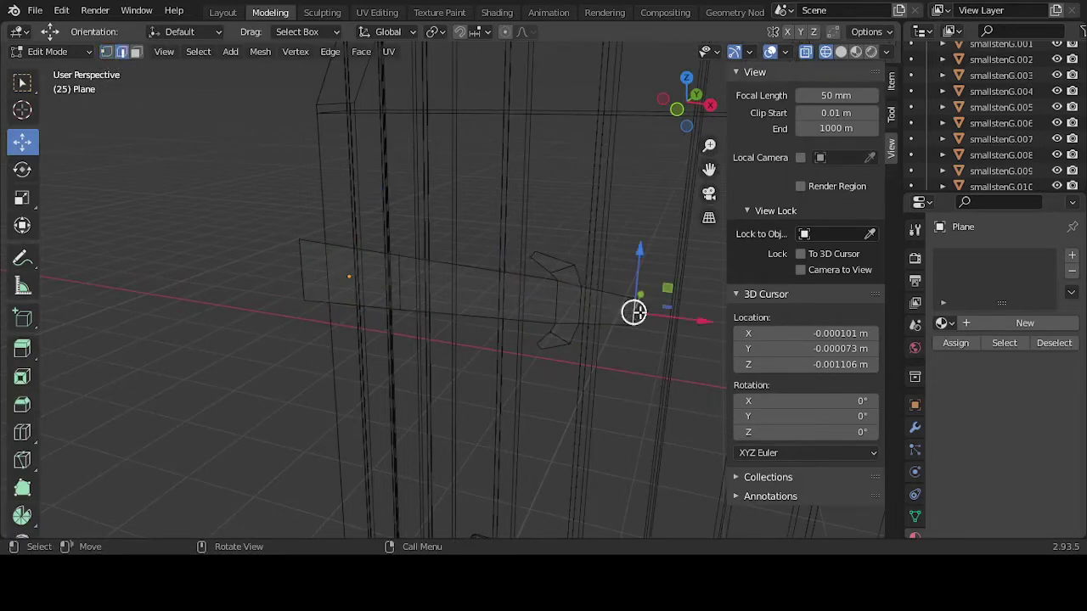
{"action": "left_click_drag", "start_coordinate": [634, 314], "coordinate": [637, 313]}
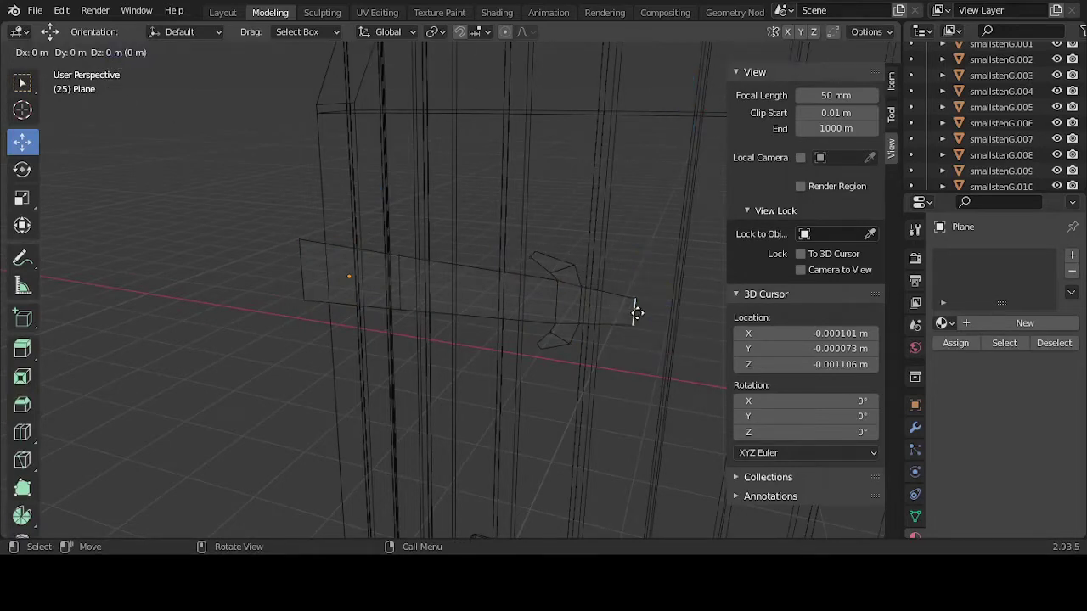
{"action": "left_click", "coordinate": [678, 316]}
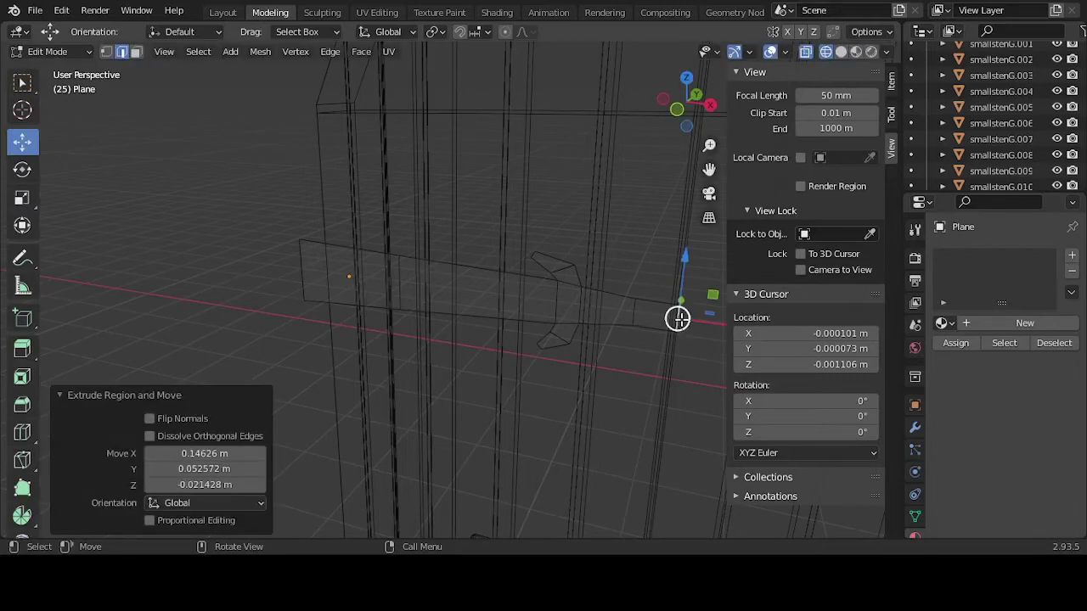
{"action": "key", "text": "KP_1"}
{"action": "left_click_drag", "start_coordinate": [669, 259], "coordinate": [669, 254]}
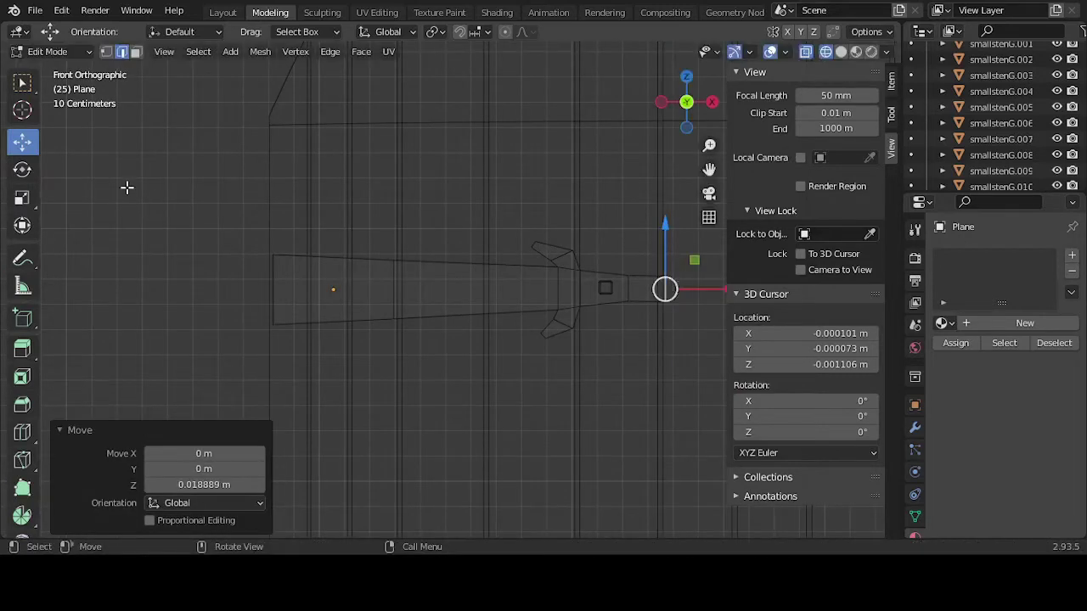
- Merge the hinge's extruded end edge with Collapse to form a point and move that tip vertex further outward along X
{"action": "right_click", "coordinate": [662, 288]}
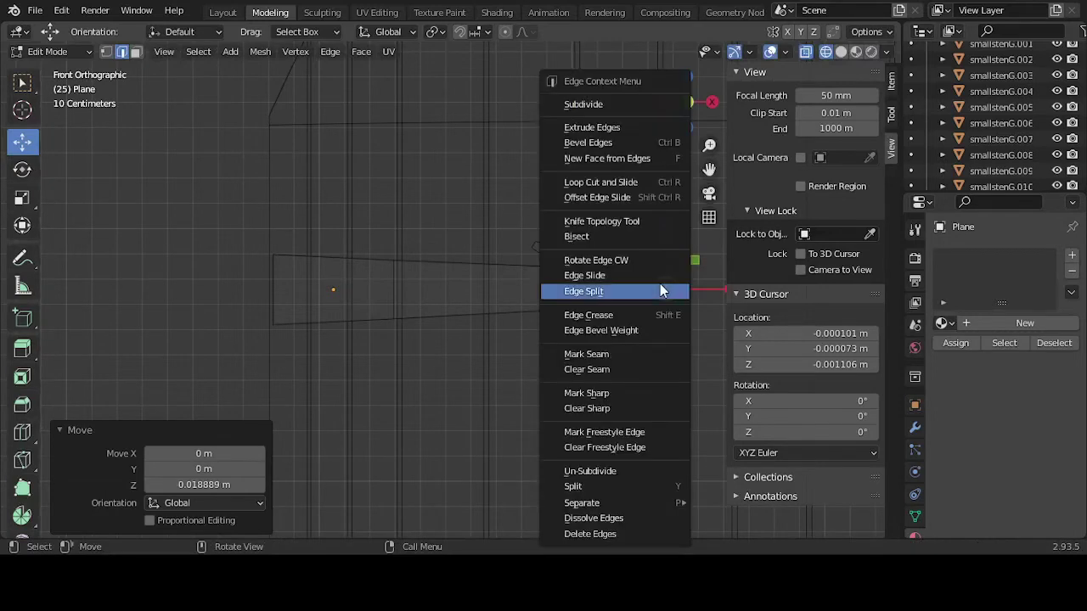
{"action": "left_click", "coordinate": [704, 314]}
{"action": "key", "text": "m"}
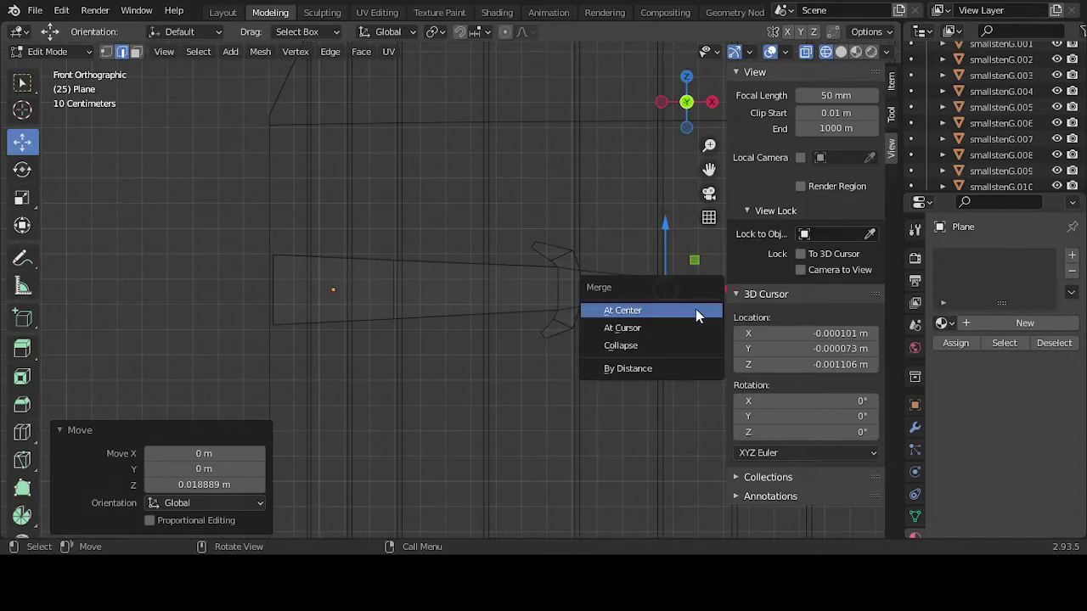
{"action": "left_click", "coordinate": [671, 344]}
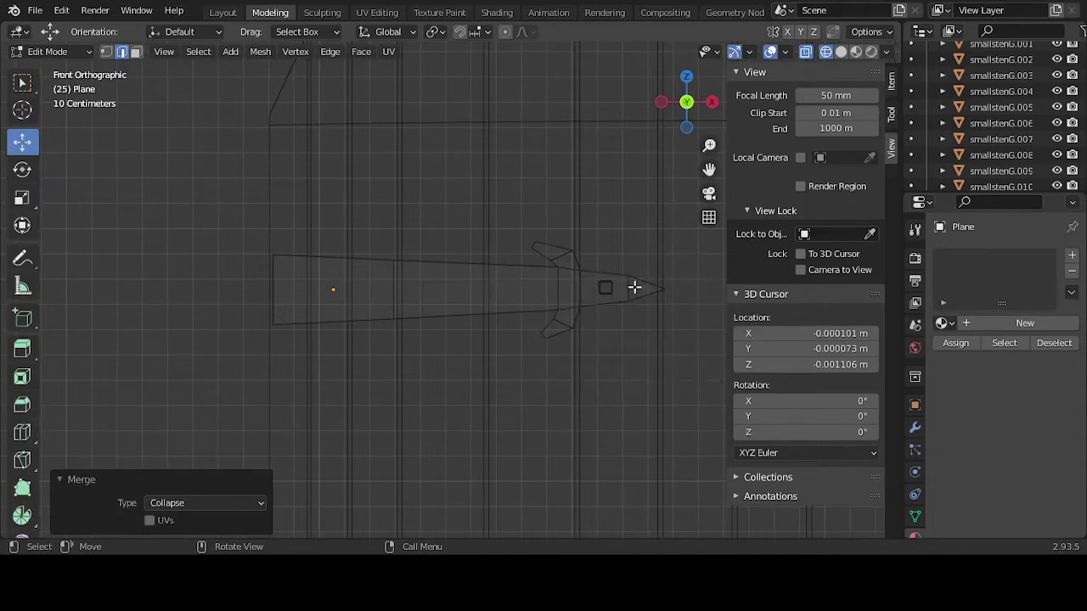
{"action": "scroll", "coordinate": [620, 278], "scroll_direction": "down", "scroll_amount": 3}
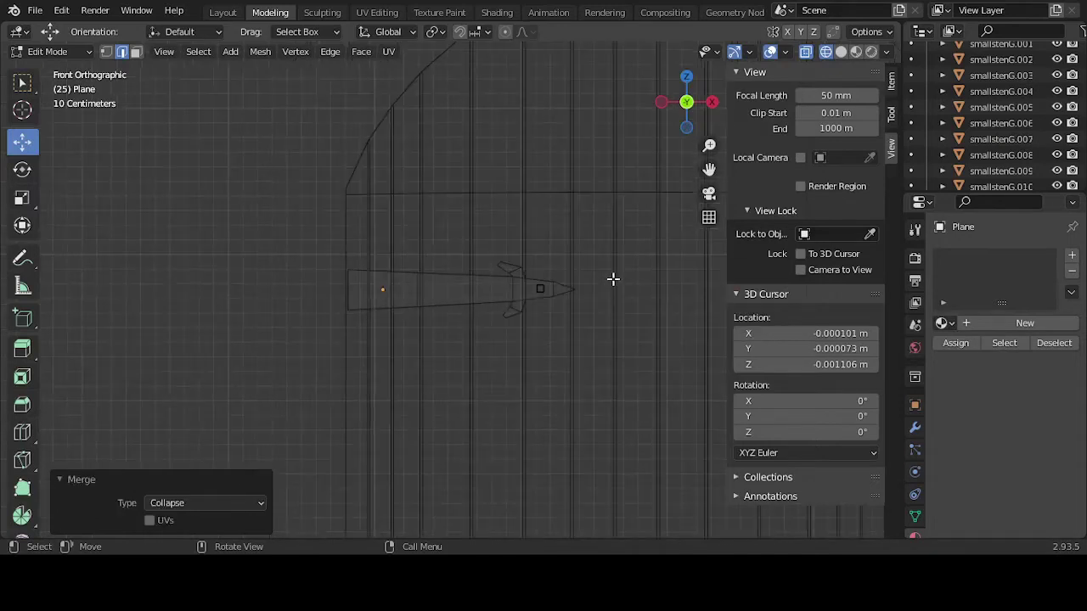
{"action": "scroll", "coordinate": [625, 283], "scroll_direction": "up", "scroll_amount": 1}
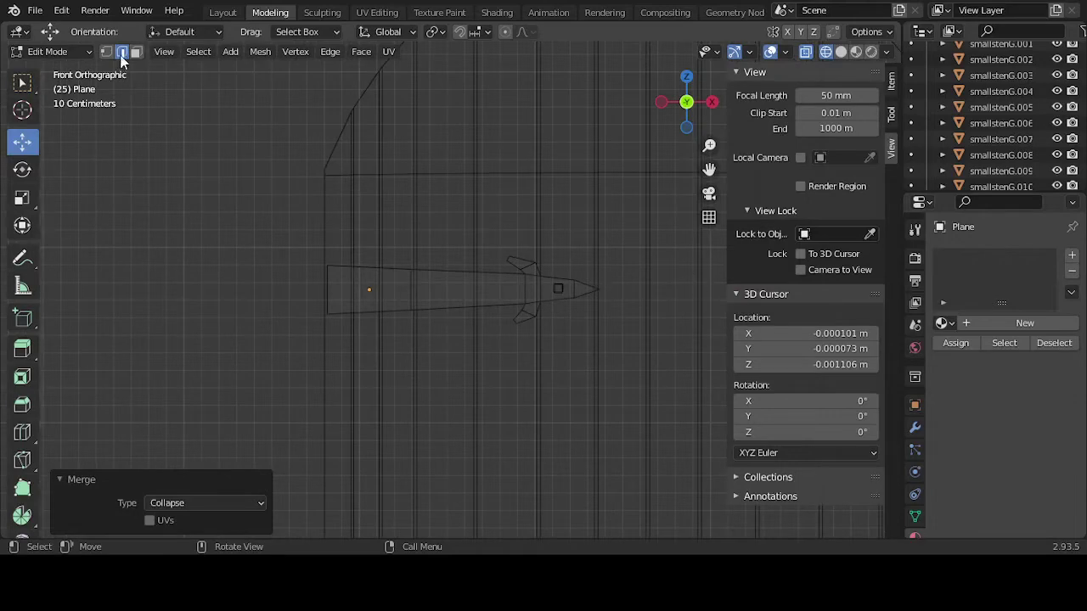
{"action": "left_click_drag", "start_coordinate": [634, 257], "coordinate": [591, 312]}
{"action": "left_click_drag", "start_coordinate": [644, 288], "coordinate": [662, 286]}
- Select the hinge's tip vertex and move it along Y into line with the rest of the hinge plane, starting with about -0.059 m
{"action": "middle_click_drag", "start_coordinate": [583, 249], "coordinate": [538, 371]}
{"action": "key", "text": "b"}
{"action": "left_click_drag", "start_coordinate": [479, 386], "coordinate": [485, 374]}
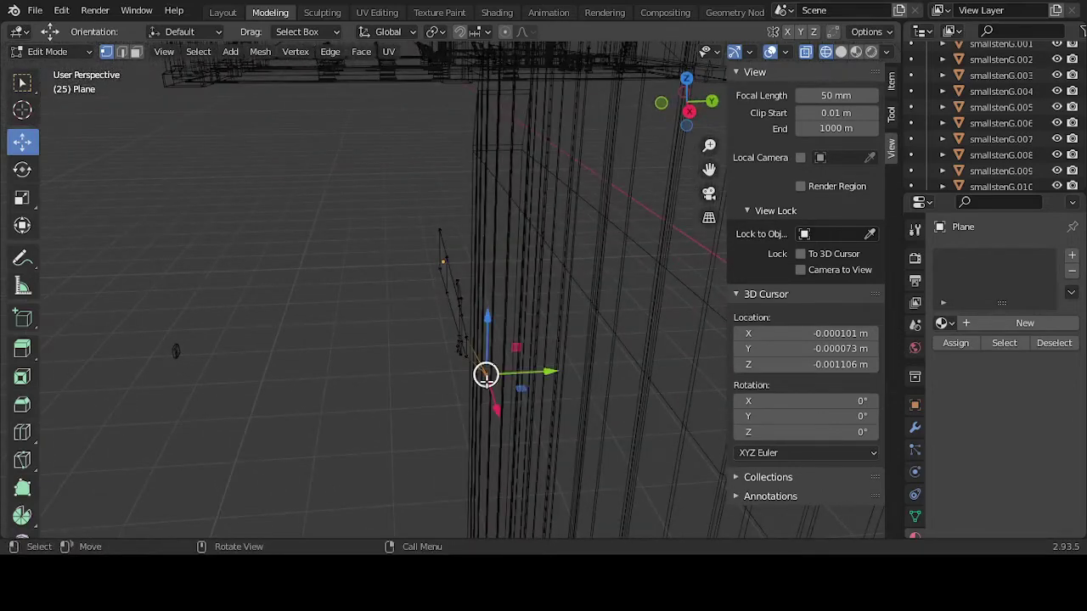
{"action": "key", "text": "KP_7"}
{"action": "left_click_drag", "start_coordinate": [624, 236], "coordinate": [621, 244]}
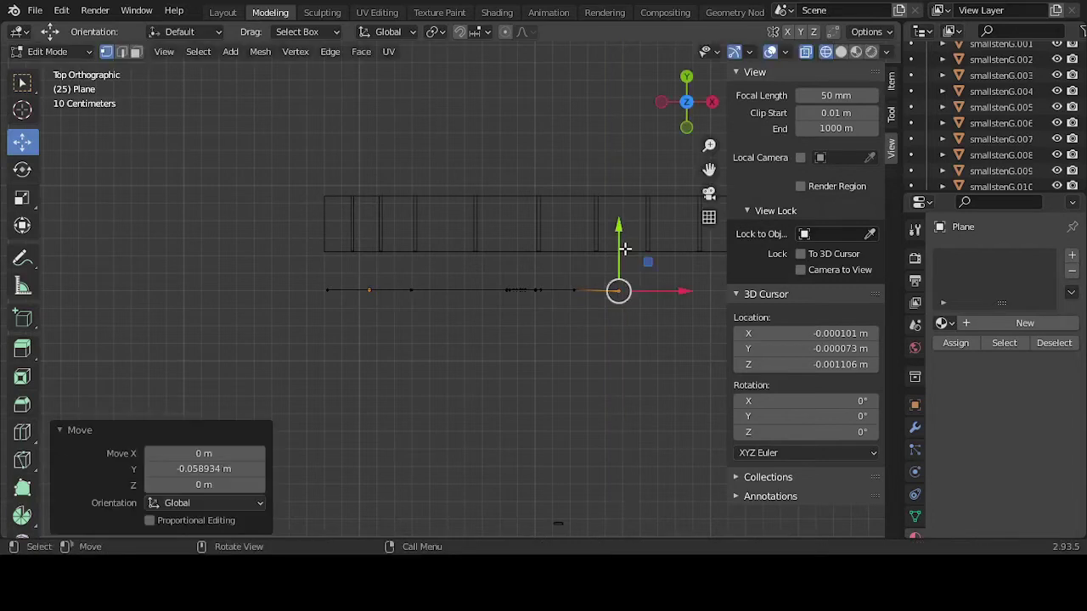
{"action": "key", "text": "KP_Decimal"}
{"action": "scroll", "coordinate": [467, 263], "scroll_direction": "up", "scroll_amount": 2}
{"action": "left_click_drag", "start_coordinate": [454, 265], "coordinate": [456, 249]}
{"action": "left_click", "coordinate": [419, 334]}
{"action": "scroll", "coordinate": [422, 338], "scroll_direction": "down", "scroll_amount": 10}
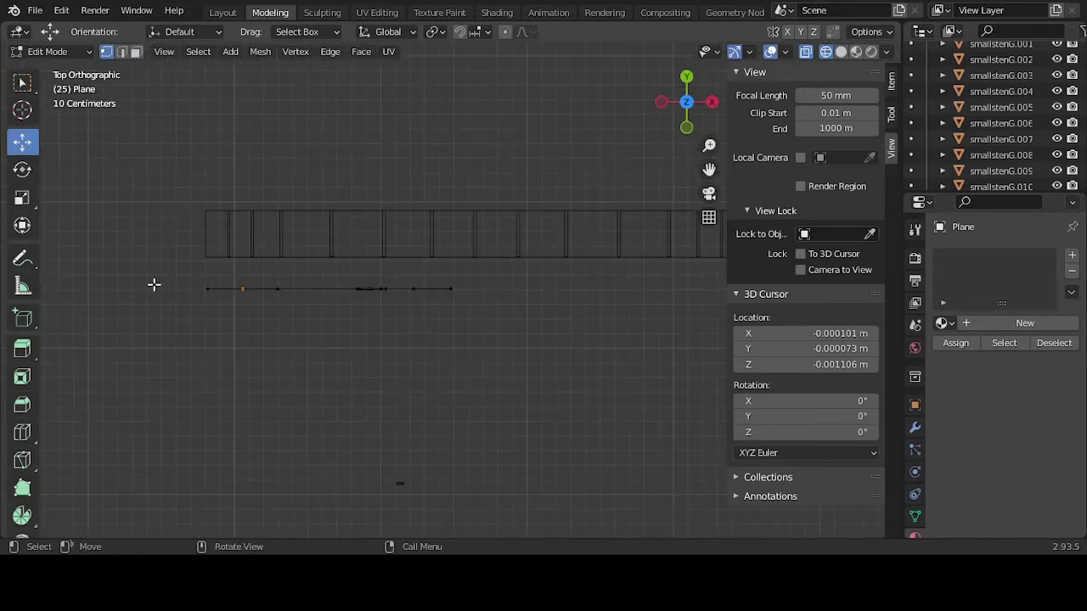
- Select all of the hinge's vertices, scale them along Y by about -0.427 and return to Object Mode
{"action": "left_click_drag", "start_coordinate": [153, 284], "coordinate": [587, 318]}
{"action": "left_click", "coordinate": [22, 197]}
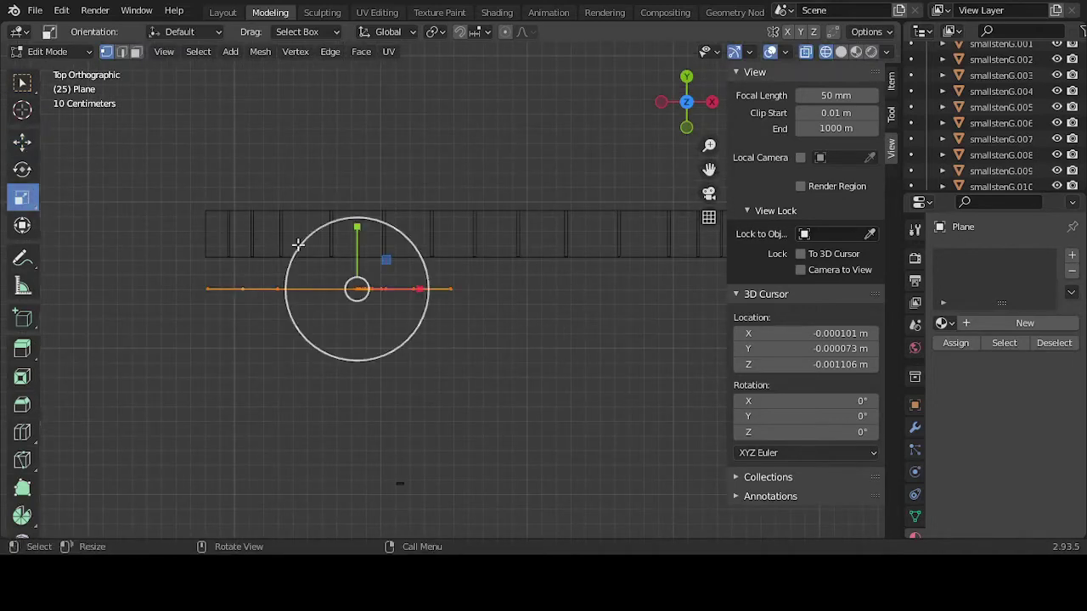
{"action": "left_click_drag", "start_coordinate": [357, 228], "coordinate": [411, 317]}
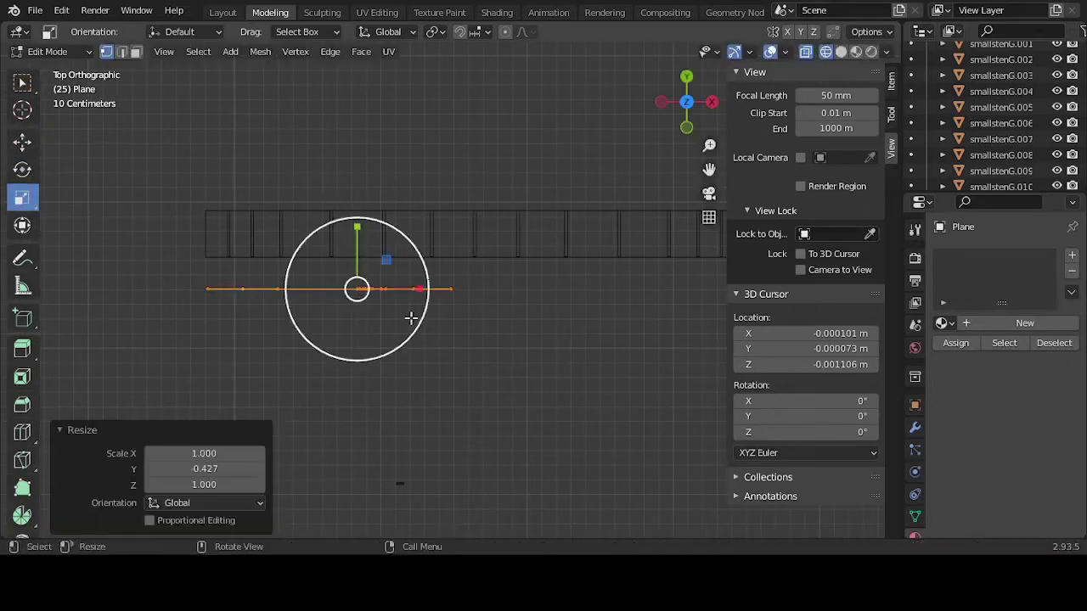
{"action": "middle_click_drag", "start_coordinate": [411, 317], "coordinate": [439, 323], "text": "shift"}
{"action": "middle_click_drag", "start_coordinate": [342, 303], "coordinate": [670, 382]}
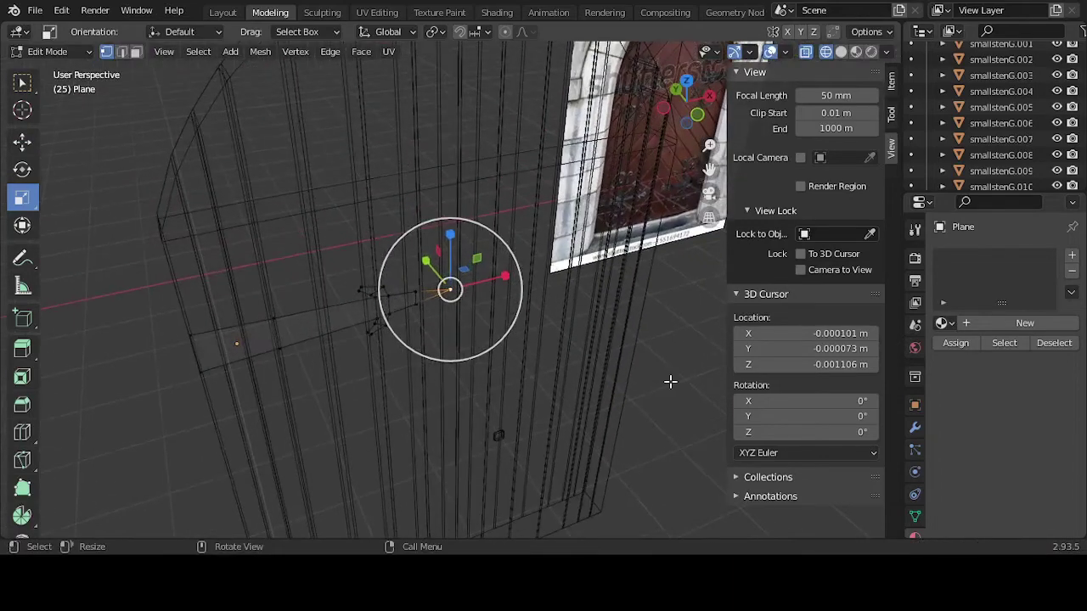
{"action": "left_click", "coordinate": [670, 382]}
{"action": "key", "text": "Tab"}
- Select the small half cube and move it about 1.33 m along Y toward the hinge on the door
{"action": "left_click", "coordinate": [500, 432]}
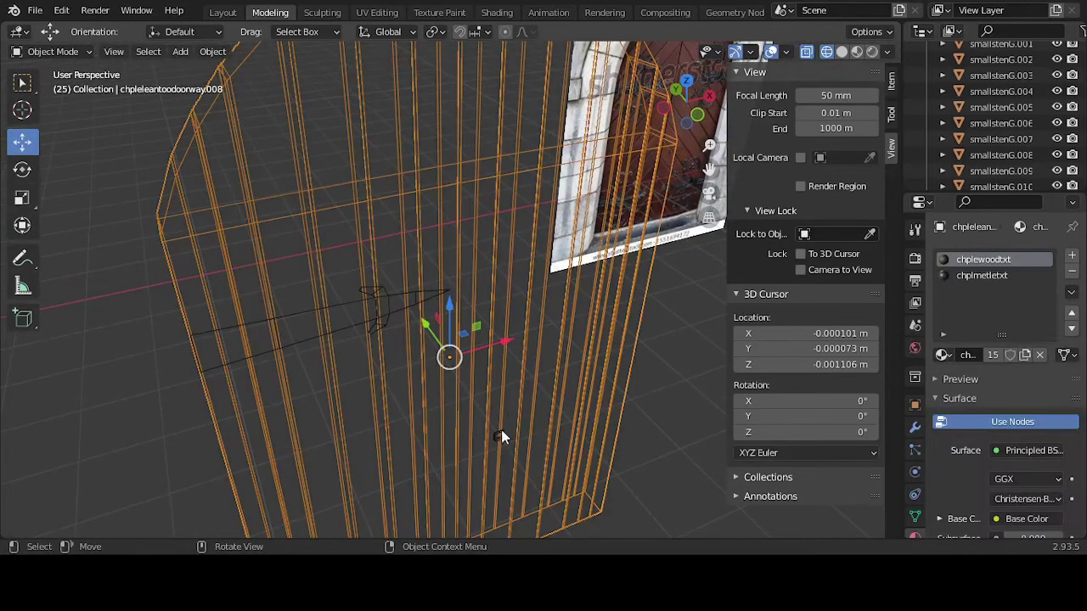
{"action": "left_click", "coordinate": [653, 431]}
{"action": "left_click", "coordinate": [500, 438]}
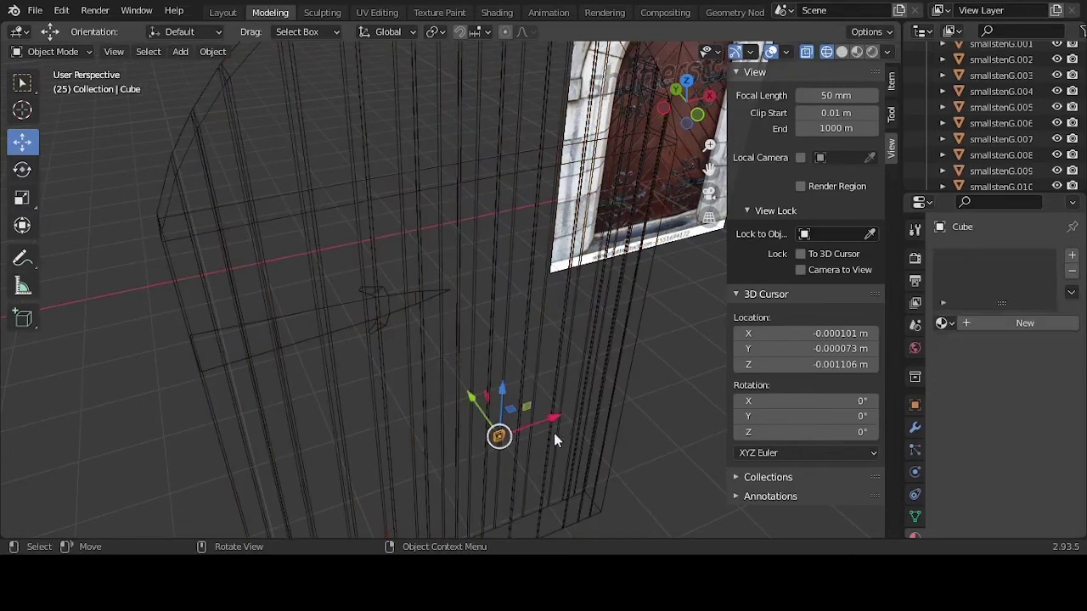
{"action": "middle_click_drag", "start_coordinate": [553, 433], "coordinate": [683, 427]}
{"action": "left_click_drag", "start_coordinate": [575, 372], "coordinate": [366, 299]}
{"action": "key", "text": "KP_1"}
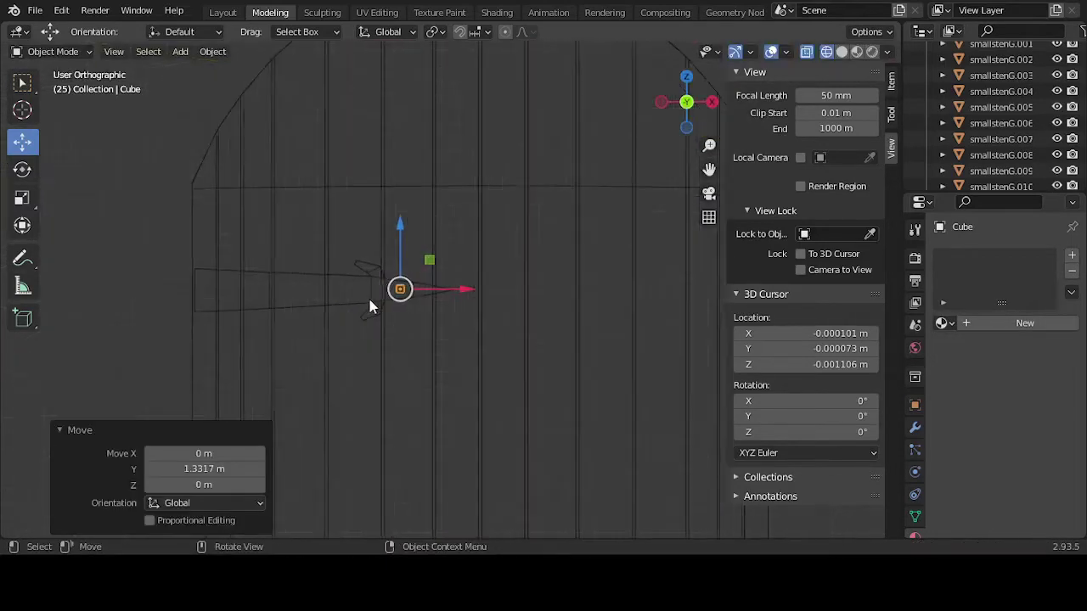
{"action": "key", "text": "KP_Decimal"}
{"action": "scroll", "coordinate": [437, 307], "scroll_direction": "down", "scroll_amount": 10}
{"action": "middle_click_drag", "start_coordinate": [440, 310], "coordinate": [553, 354]}
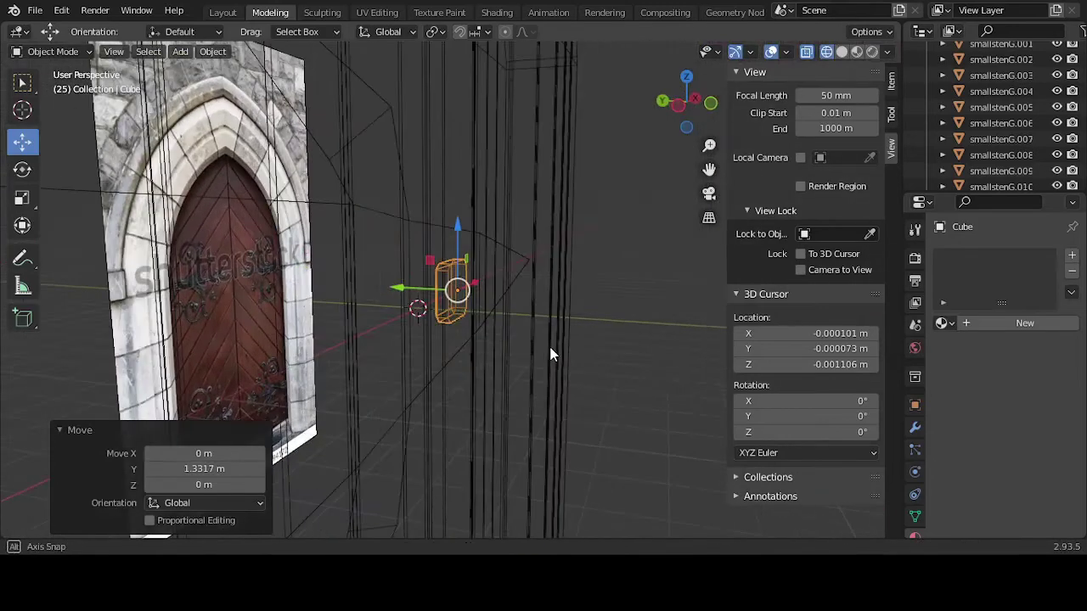
- Switch to solid shading and rotate the small half cube 180° about the Z axis
{"action": "left_click", "coordinate": [842, 51]}
{"action": "scroll", "coordinate": [483, 268], "scroll_direction": "up", "scroll_amount": 5}
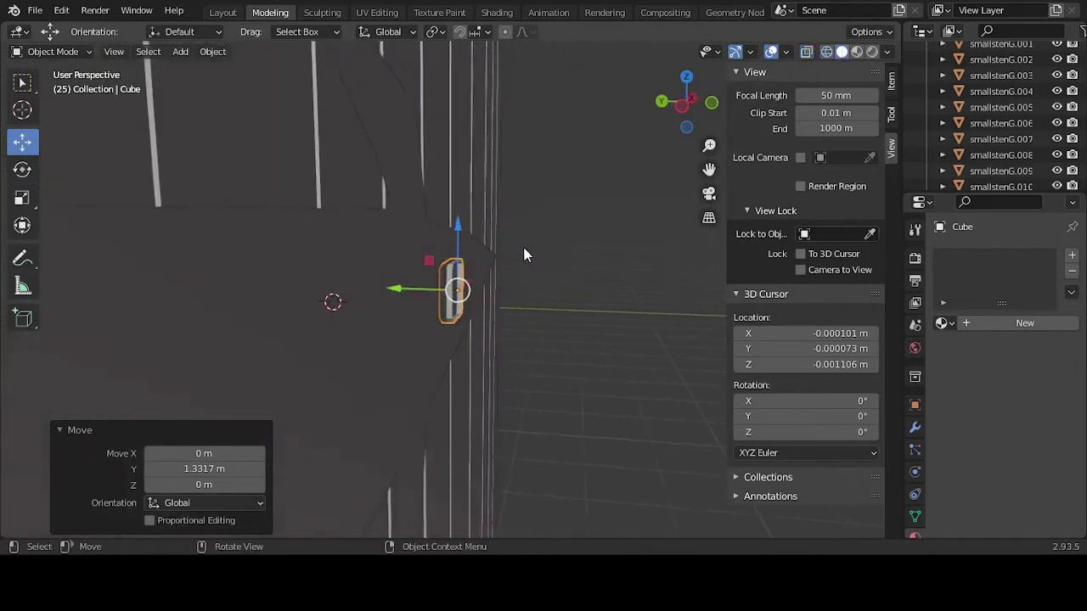
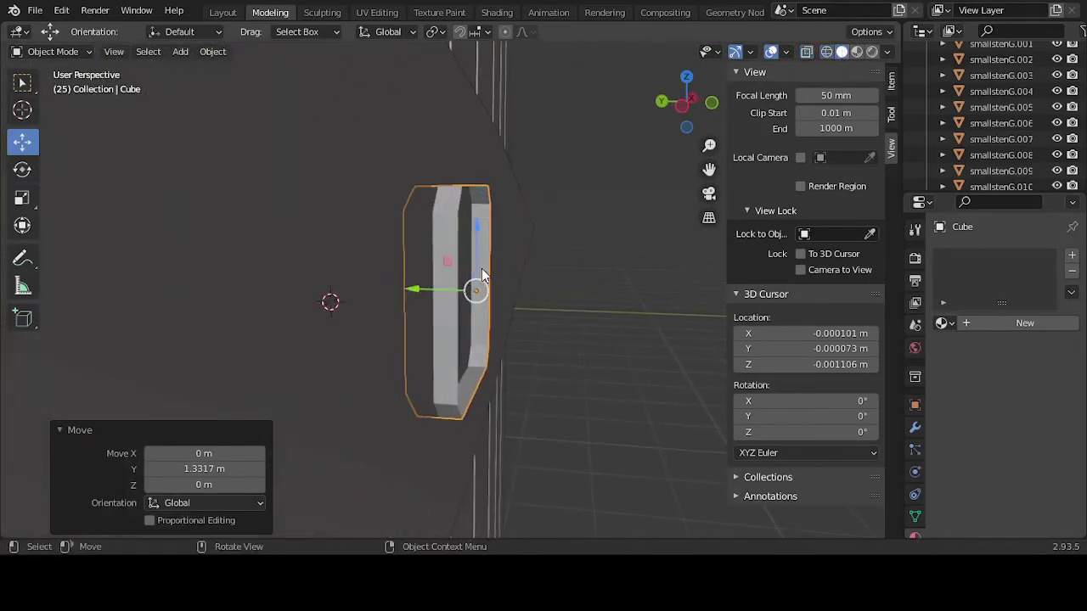
{"action": "key", "text": "r"}
{"action": "key", "text": "z"}
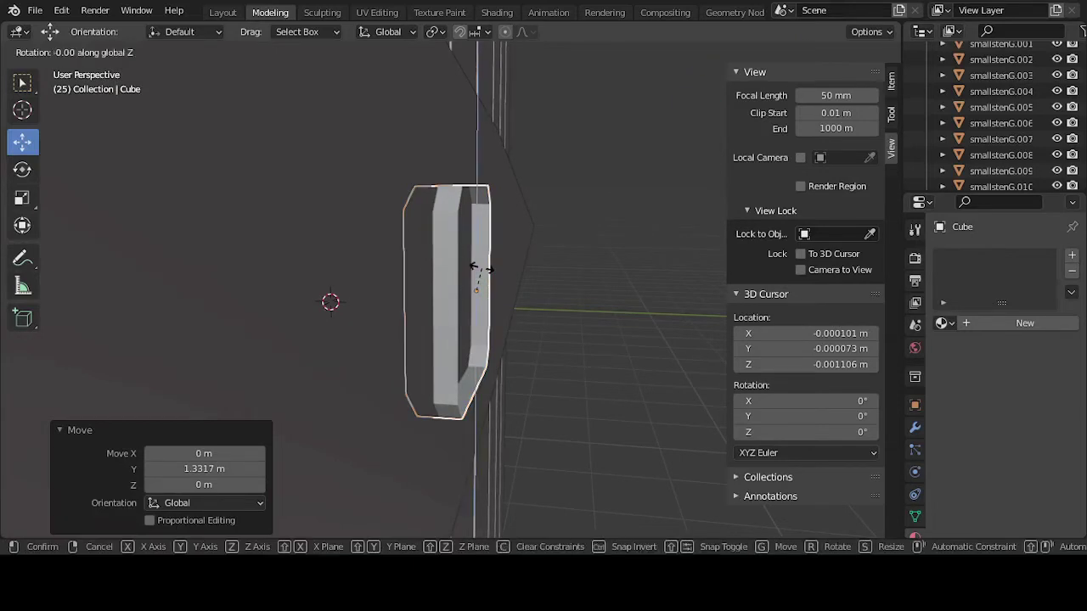
{"action": "type", "text": "180"}
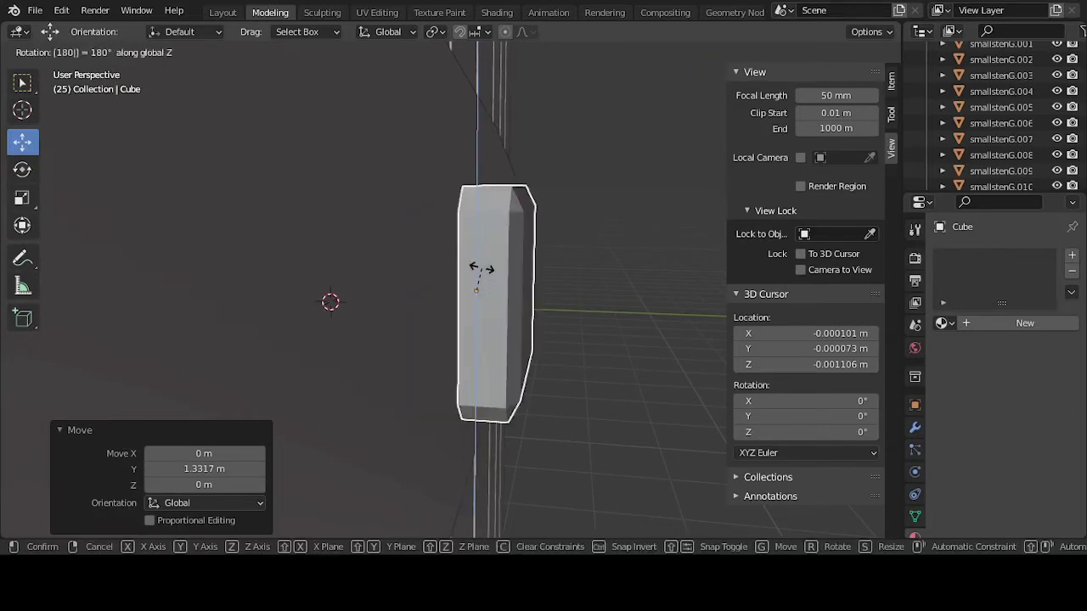
{"action": "key", "text": "Return"}
{"action": "middle_click_drag", "start_coordinate": [567, 335], "coordinate": [520, 345]}
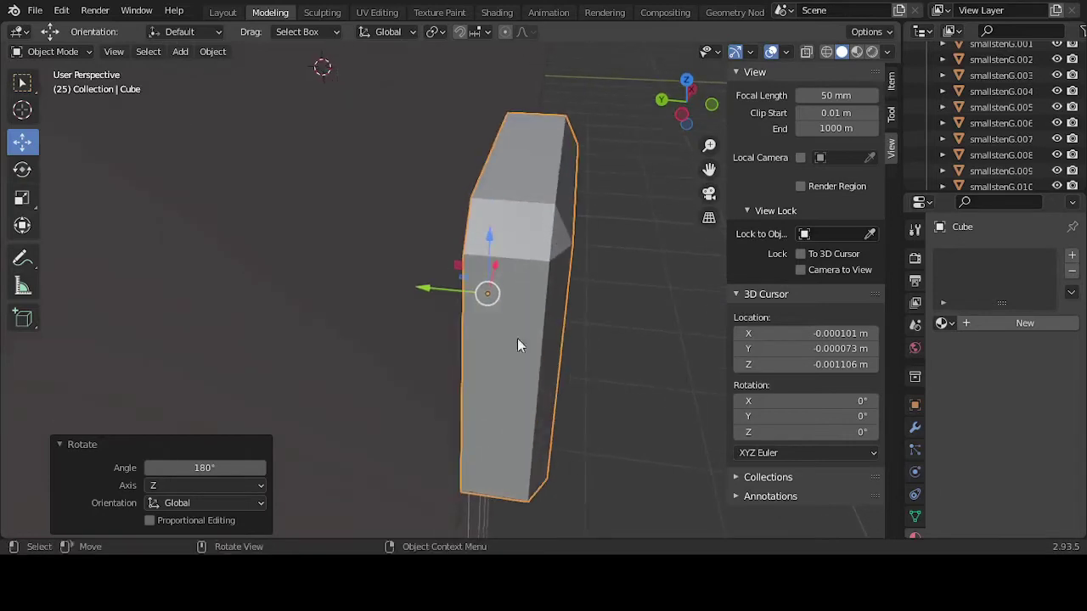
- Move the rotated rivet along Y toward the door so it sits against the hinge, and deselect it
{"action": "left_click_drag", "start_coordinate": [429, 289], "coordinate": [362, 286]}
{"action": "scroll", "coordinate": [561, 347], "scroll_direction": "down", "scroll_amount": 8}
{"action": "left_click", "coordinate": [593, 360]}
{"action": "middle_click_drag", "start_coordinate": [593, 360], "coordinate": [436, 325]}
{"action": "scroll", "coordinate": [437, 331], "scroll_direction": "down", "scroll_amount": 8}
- In front view, duplicate the rivet near the hinge tip and move the copy about -0.31 m along X
{"action": "left_click", "coordinate": [448, 289]}
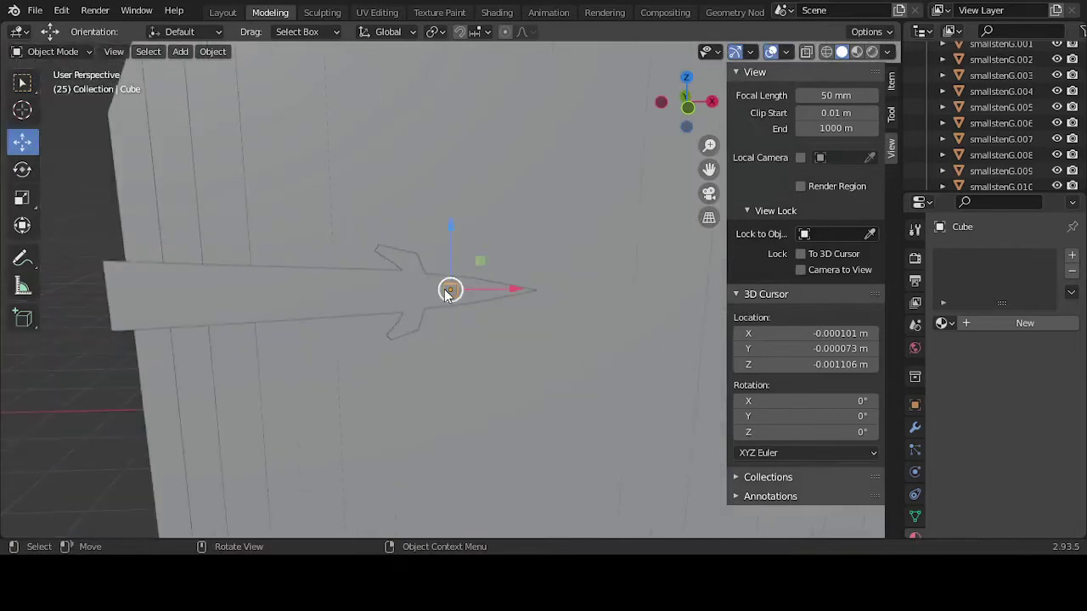
{"action": "key", "text": "KP_1"}
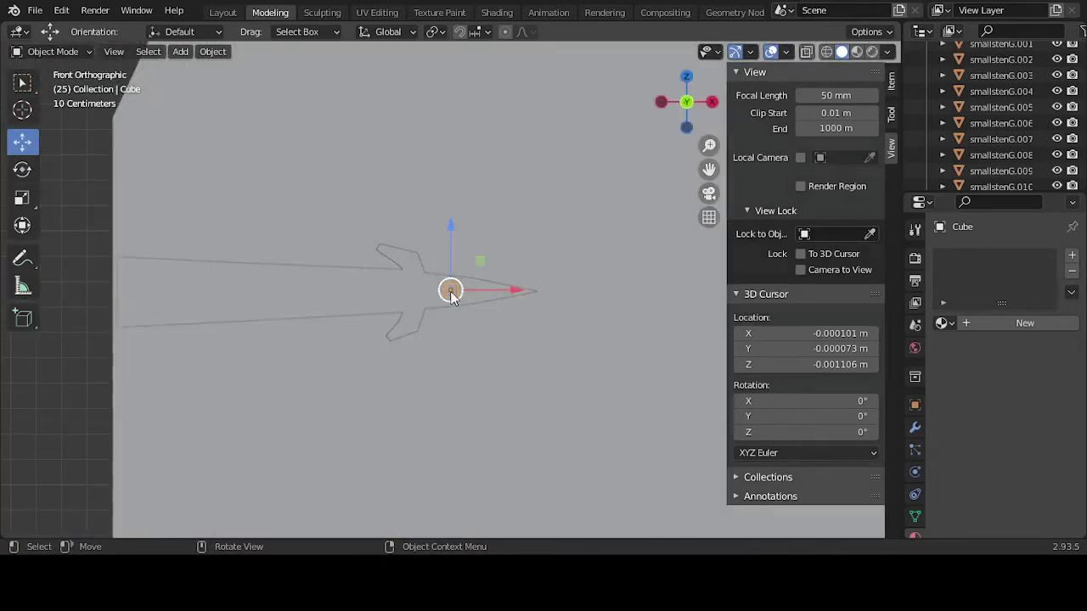
{"action": "key", "text": "shift+d"}
{"action": "key", "text": "Escape"}
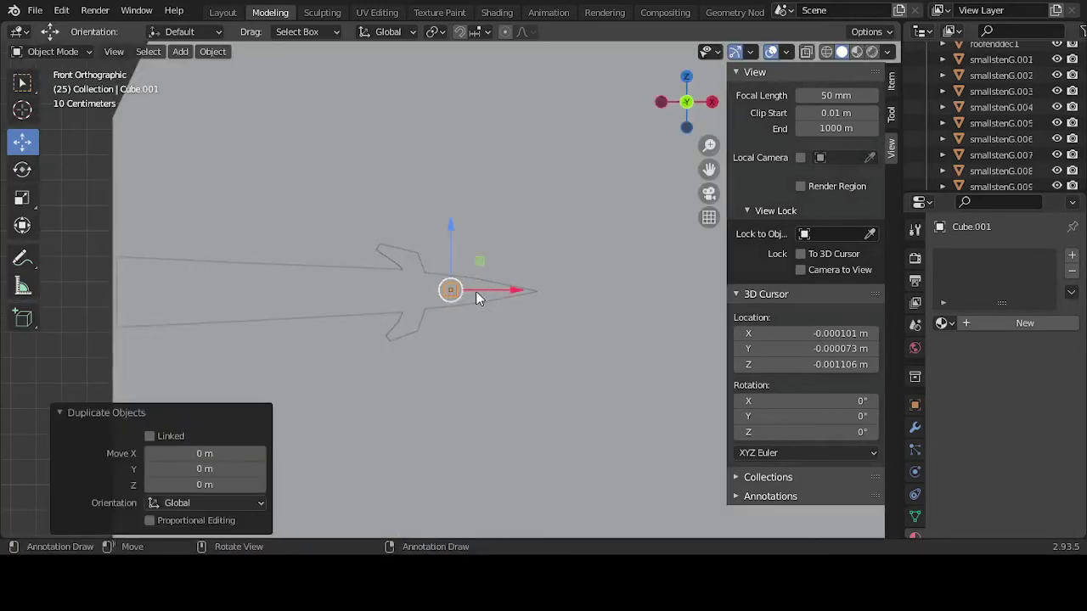
{"action": "key", "text": "g"}
{"action": "key", "text": "x"}
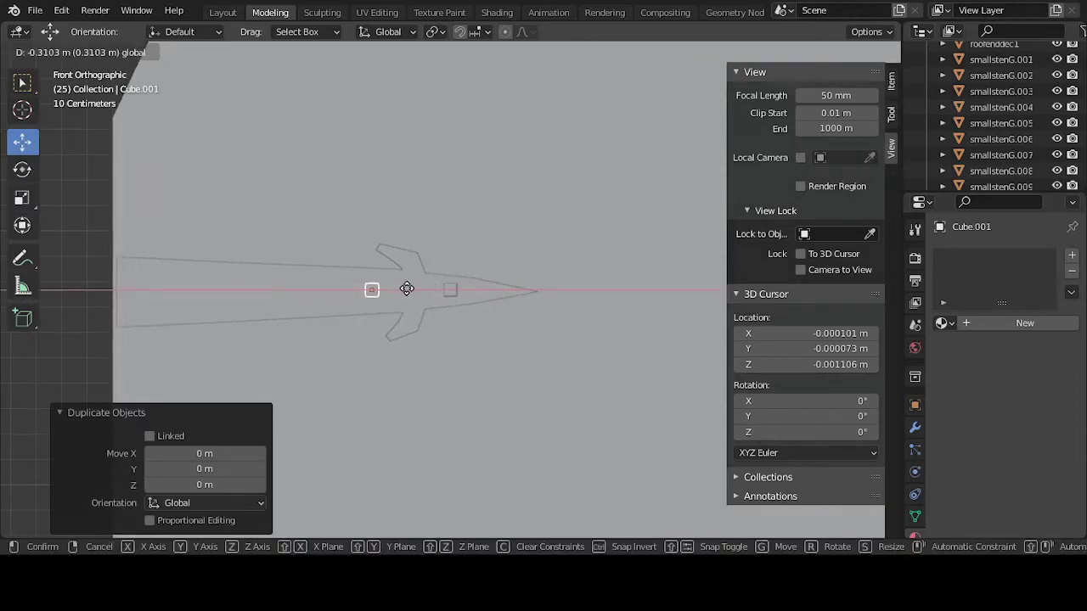
{"action": "left_click", "coordinate": [407, 288]}
- Duplicate the second rivet and move the new copy about -0.389 m along X on the hinge
{"action": "key", "text": "shift+d"}
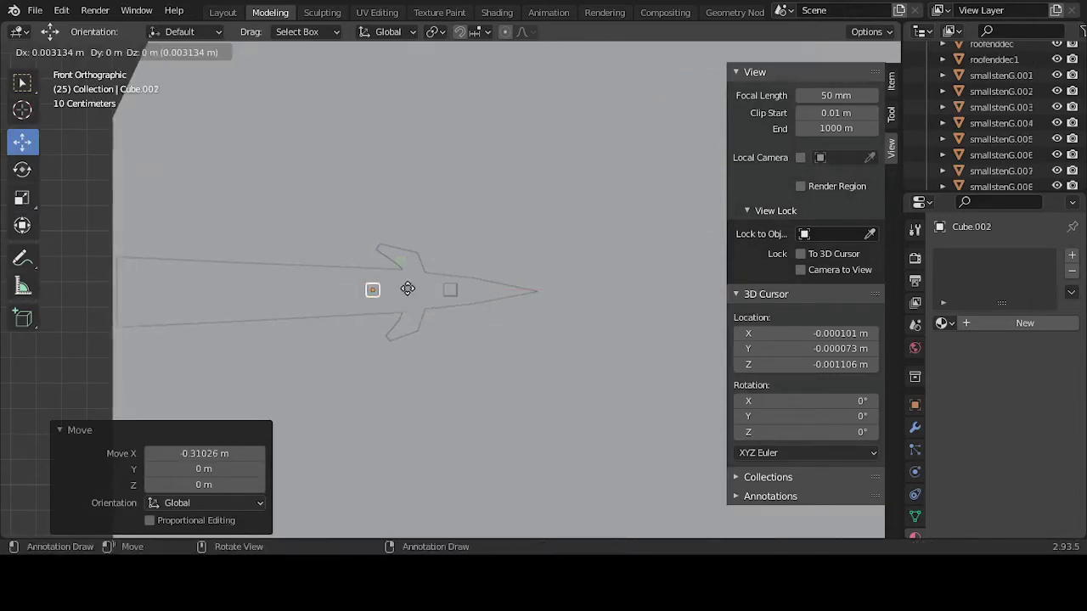
{"action": "left_click", "coordinate": [427, 292]}
{"action": "key", "text": "g"}
{"action": "key", "text": "x"}
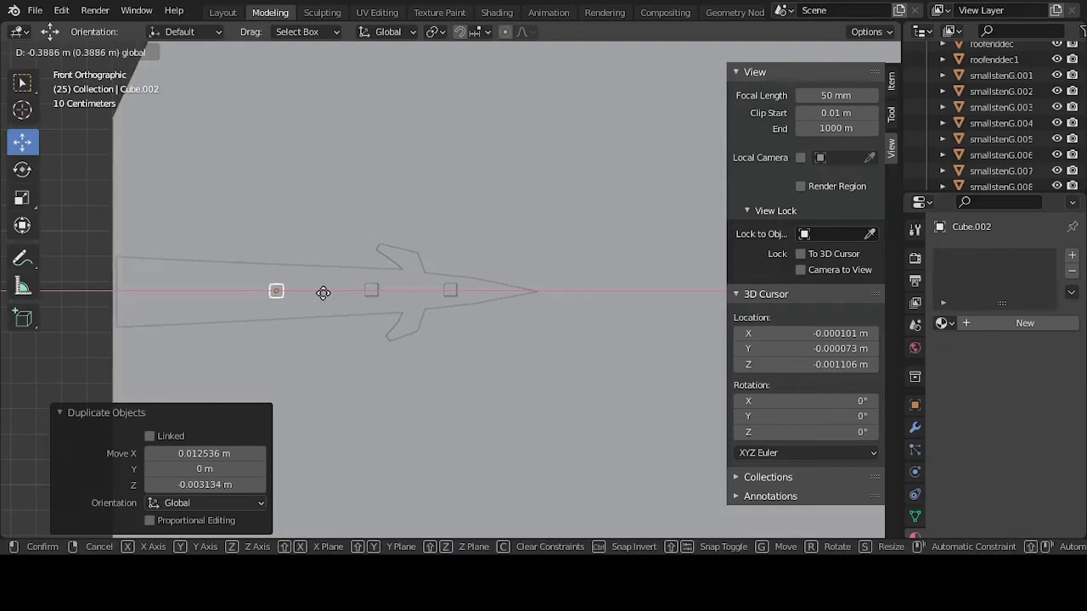
{"action": "left_click", "coordinate": [323, 292]}
- Duplicate the third rivet and align the copy with the row, shifting it about -0.016 m along X and 0.019 m along Z
{"action": "key", "text": "shift+d"}
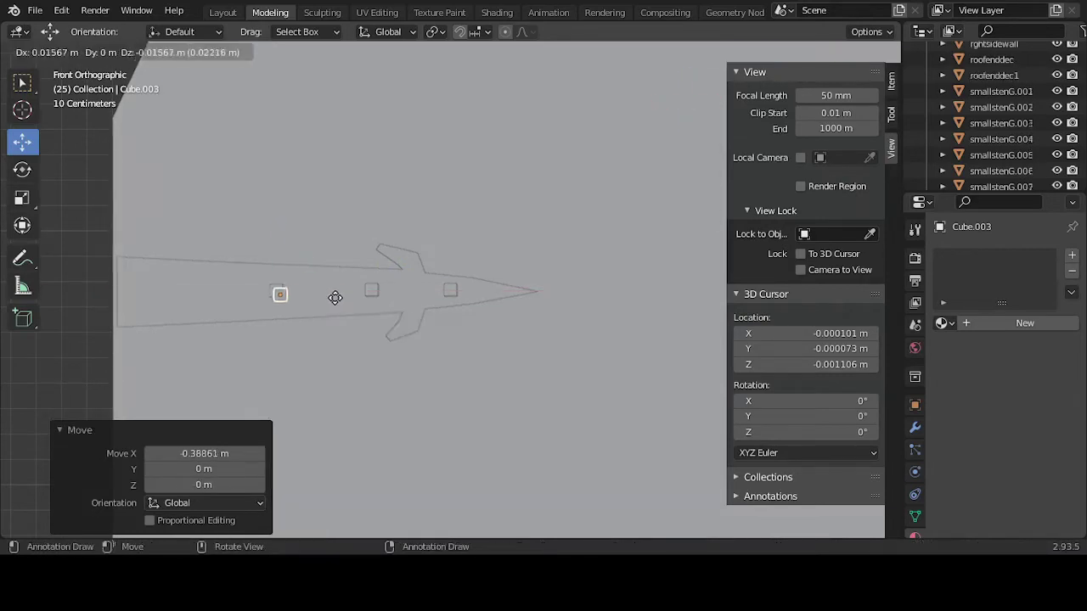
{"action": "left_click", "coordinate": [331, 295]}
{"action": "left_click", "coordinate": [326, 292]}
{"action": "left_click", "coordinate": [279, 292]}
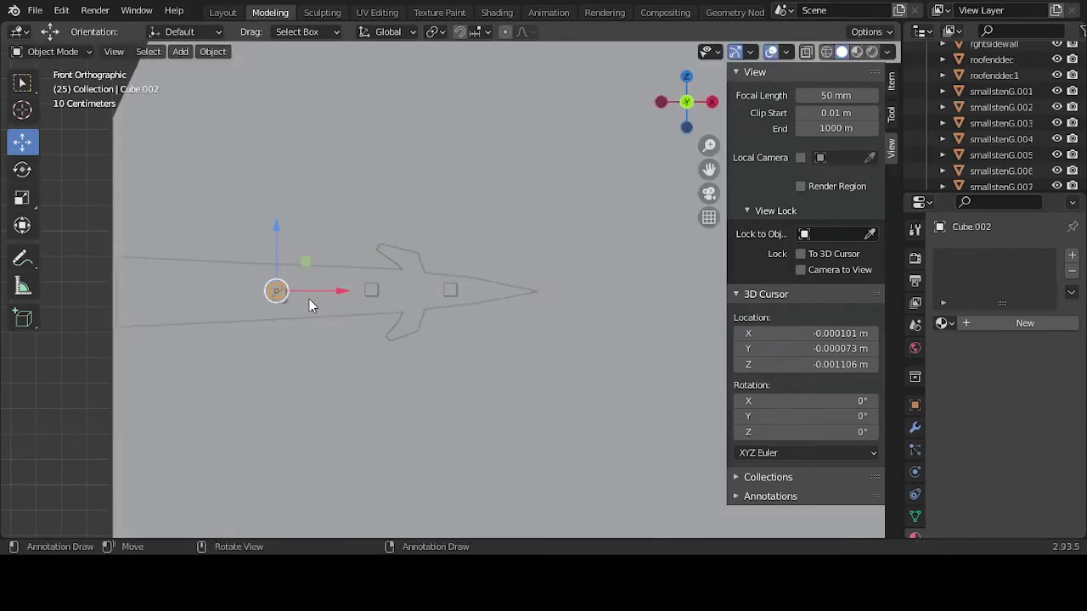
{"action": "key", "text": "shift+d"}
{"action": "key", "text": "x"}
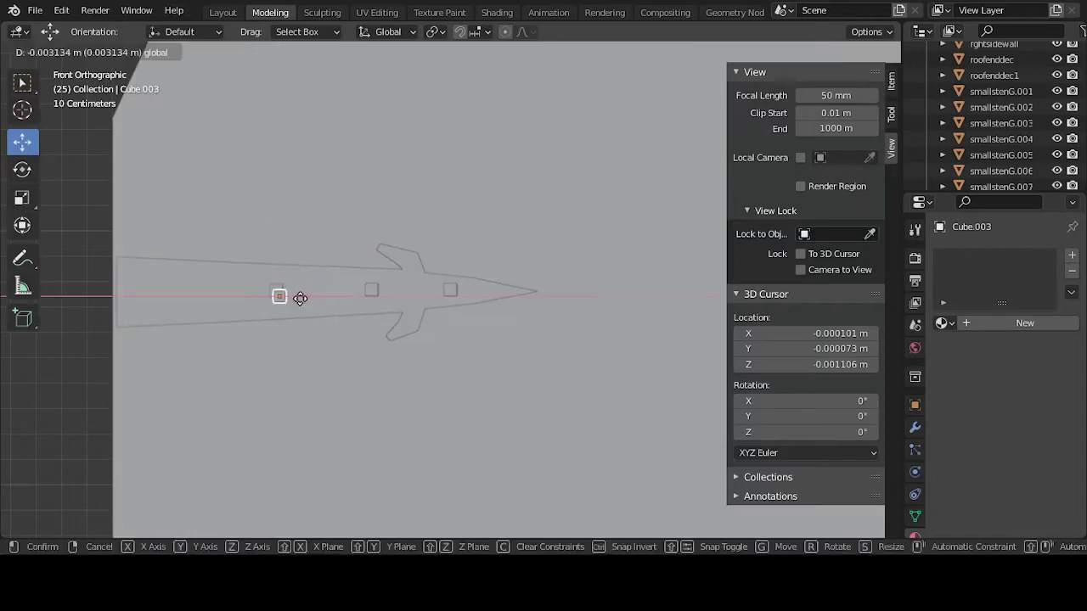
{"action": "left_click", "coordinate": [295, 297]}
{"action": "key", "text": "g"}
{"action": "key", "text": "z"}
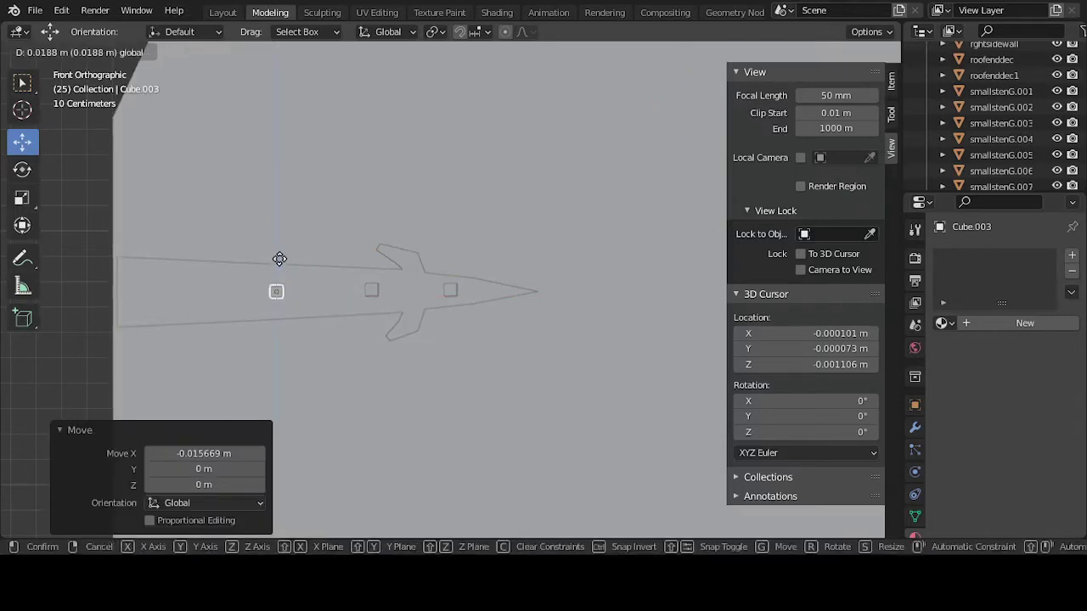
{"action": "left_click", "coordinate": [283, 268]}
- Move the fourth rivet about -0.42 m along X toward the hinge's wide end
{"action": "key", "text": "shift+d"}
{"action": "key", "text": "x"}
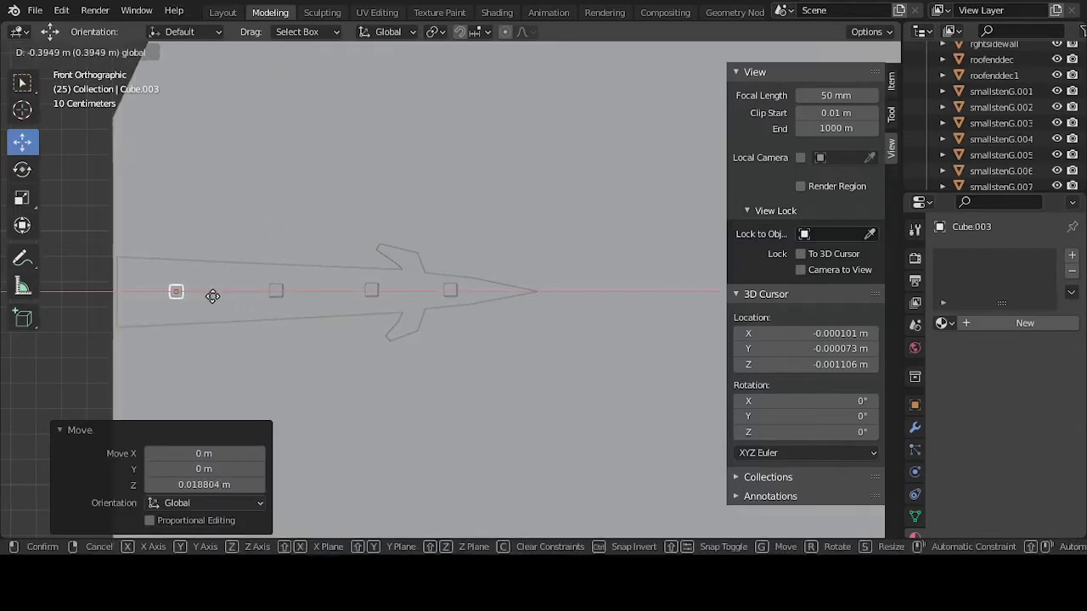
{"action": "left_click", "coordinate": [207, 297]}
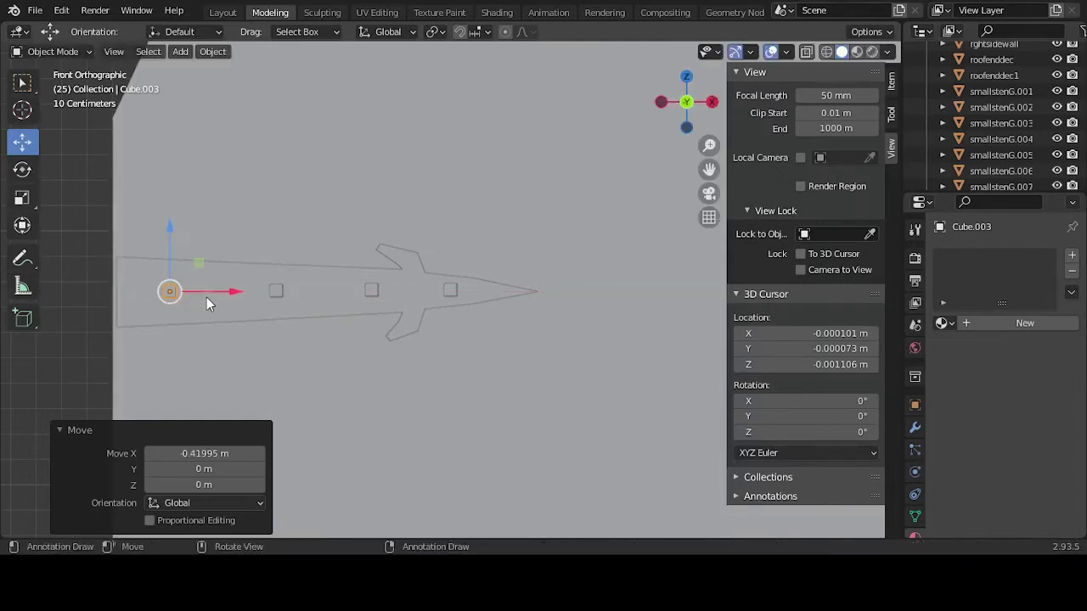
- Duplicate the fourth rivet twice and place the copies in the upper and lower corners of the hinge's wide end
{"action": "key", "text": "g"}
{"action": "key", "text": "Escape"}
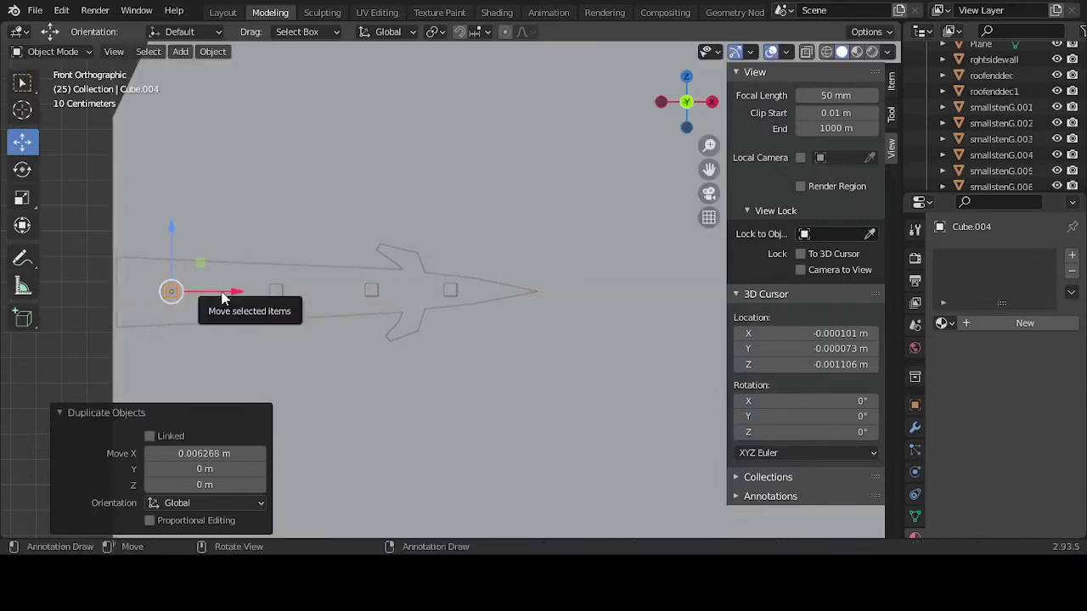
{"action": "left_click_drag", "start_coordinate": [209, 295], "coordinate": [138, 273]}
{"action": "key", "text": "shift+d"}
{"action": "left_click", "coordinate": [137, 233]}
- Select the middle rivet nearest the wide end, shift it slightly along +X, and clear the selection
{"action": "left_click", "coordinate": [171, 290]}
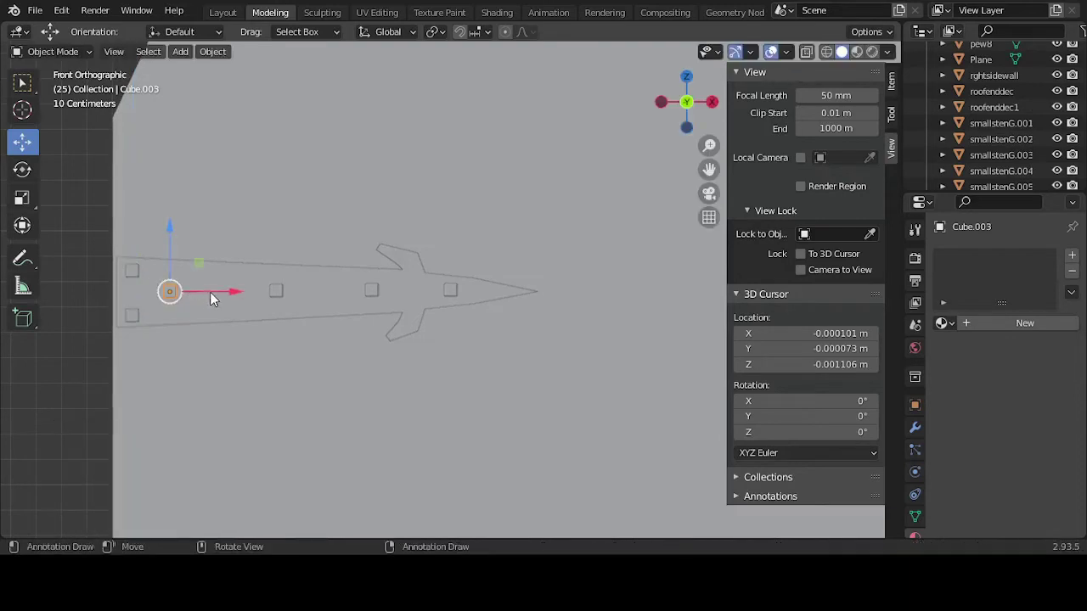
{"action": "left_click_drag", "start_coordinate": [219, 291], "coordinate": [235, 290]}
{"action": "left_click", "coordinate": [95, 249]}
- In the hinge's Edit Mode with wireframe shading, move the upper barb's outer corner vertex slightly outward and away from the tip
{"action": "left_click", "coordinate": [417, 261]}
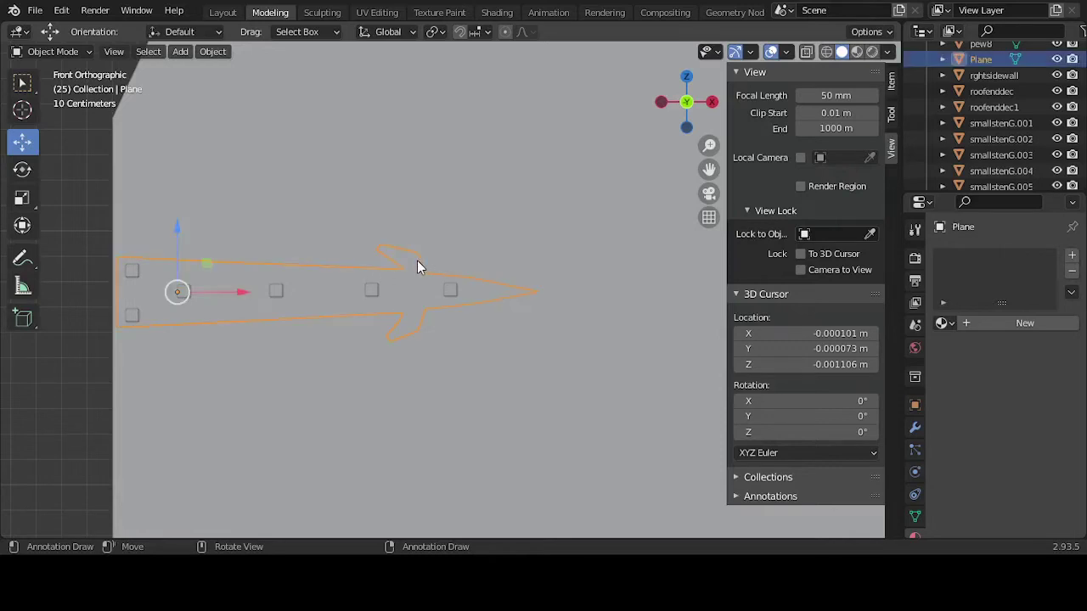
{"action": "key", "text": "Tab"}
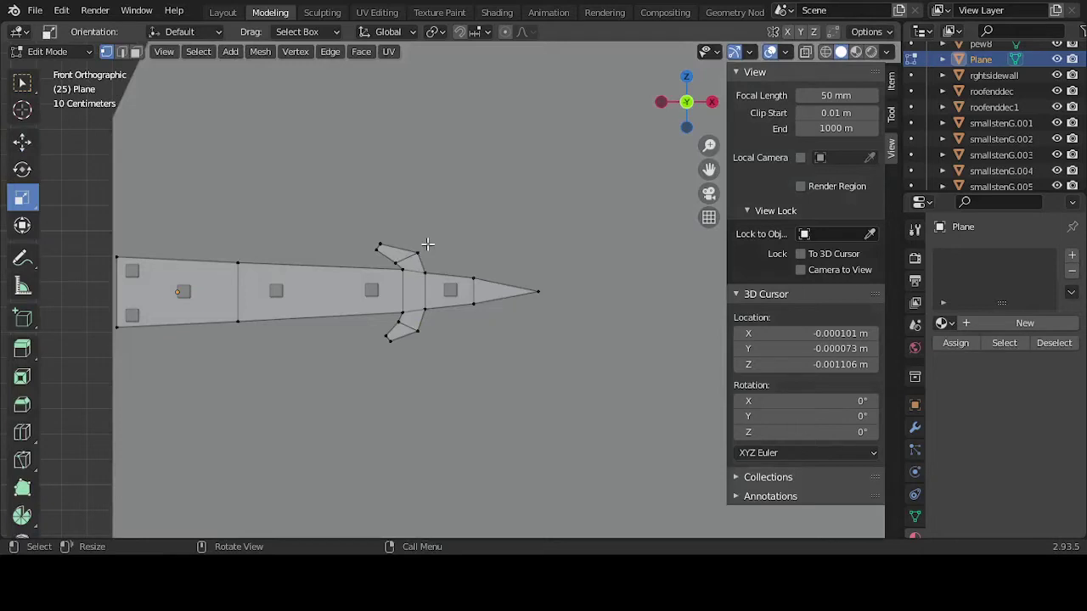
{"action": "left_click", "coordinate": [415, 253]}
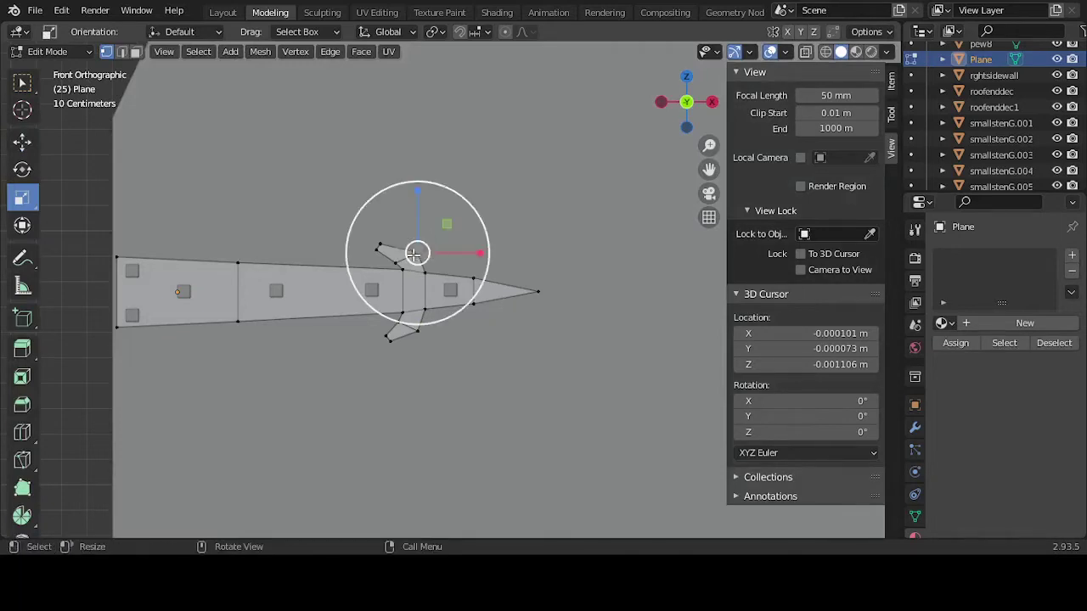
{"action": "left_click", "coordinate": [29, 150]}
{"action": "left_click_drag", "start_coordinate": [423, 244], "coordinate": [424, 240]}
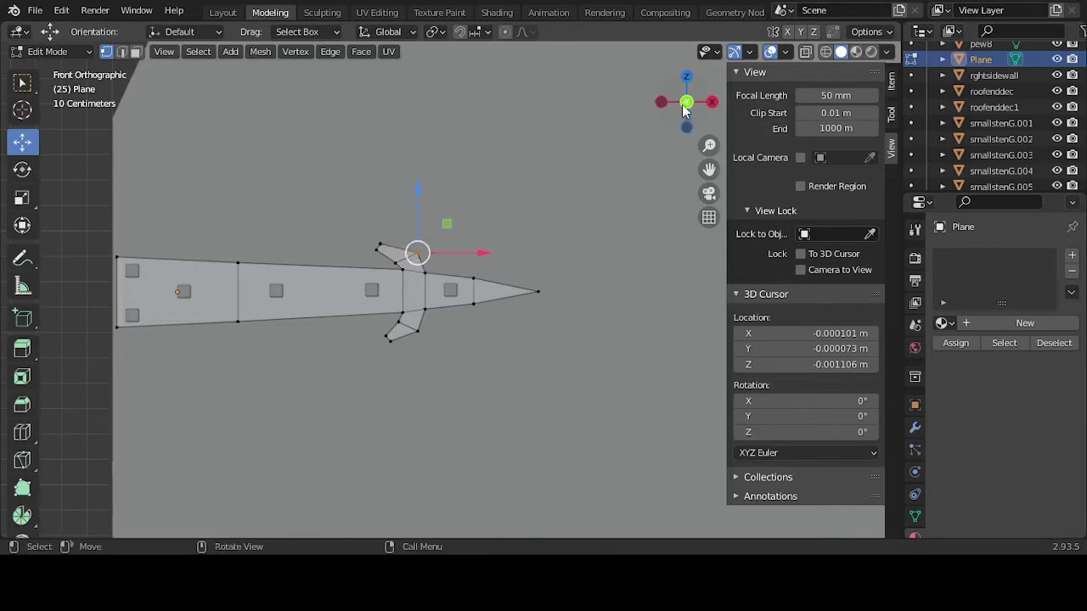
{"action": "left_click", "coordinate": [825, 52]}
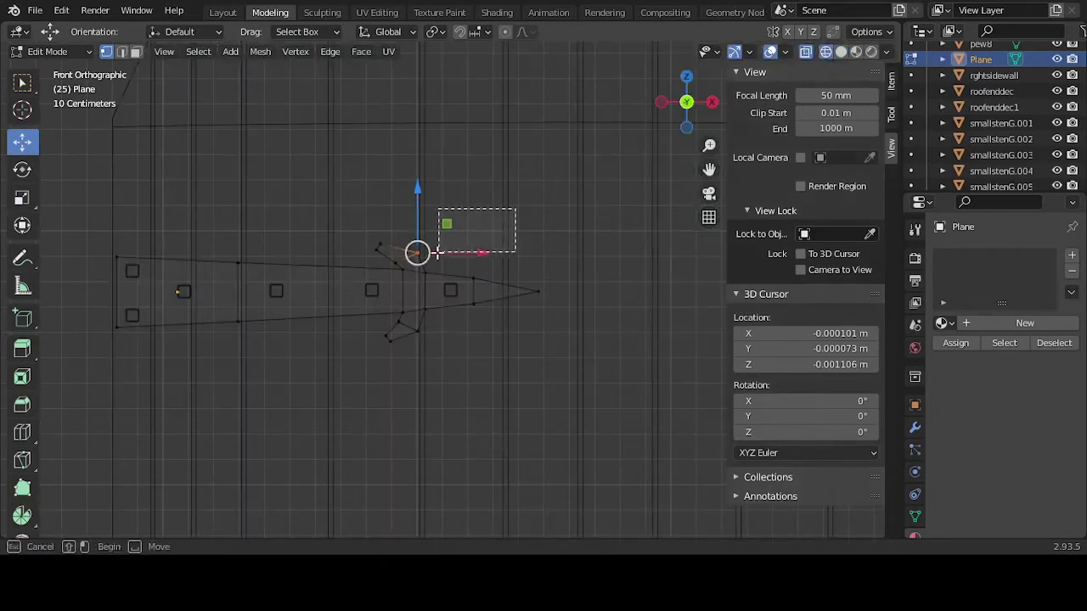
{"action": "left_click_drag", "start_coordinate": [431, 243], "coordinate": [425, 237]}
- Move the lower barb's outer corner vertex about -0.016 m along X and -0.009 m along Z, and return to solid shading
{"action": "left_click", "coordinate": [417, 330]}
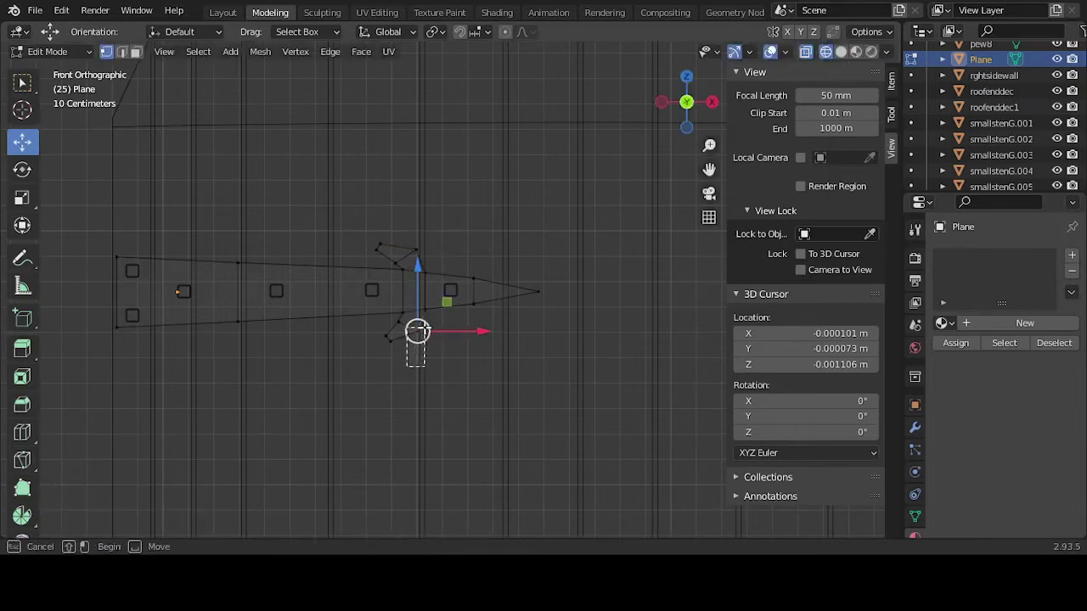
{"action": "left_click_drag", "start_coordinate": [428, 330], "coordinate": [425, 333]}
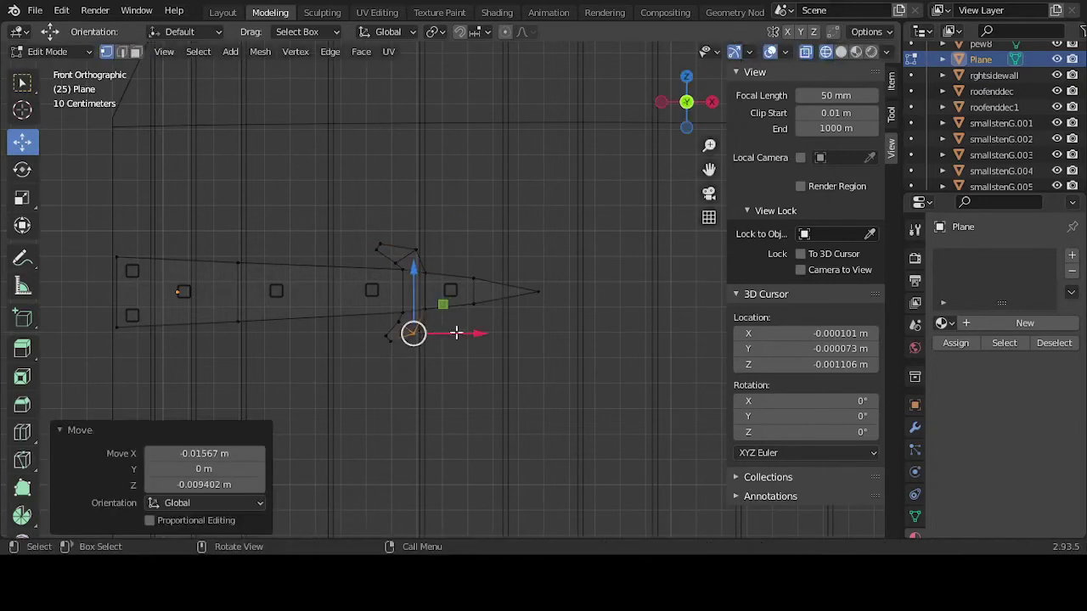
{"action": "left_click", "coordinate": [473, 337]}
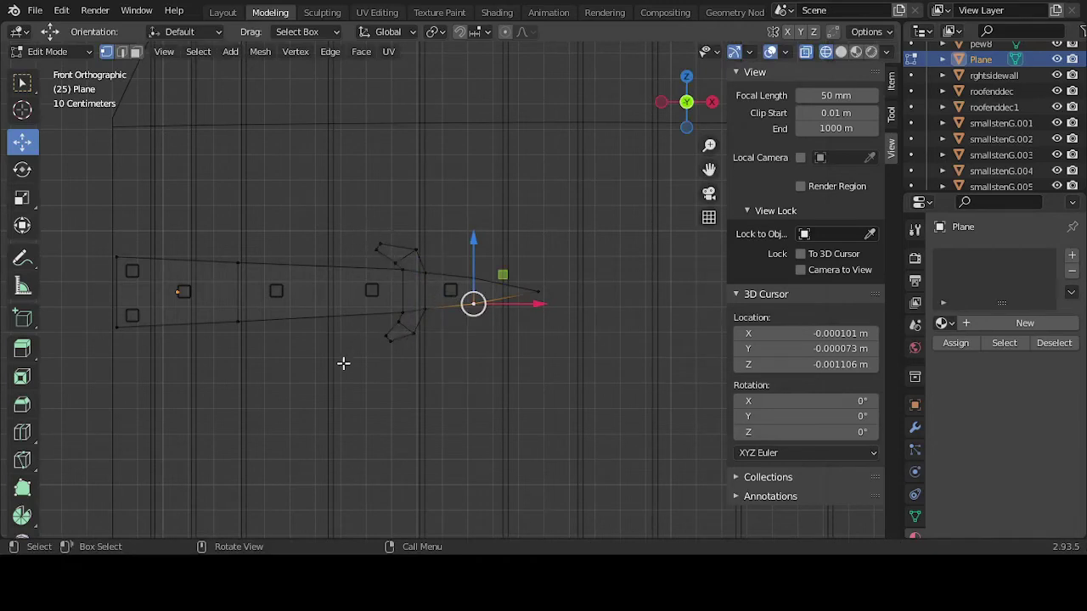
{"action": "left_click", "coordinate": [841, 51]}
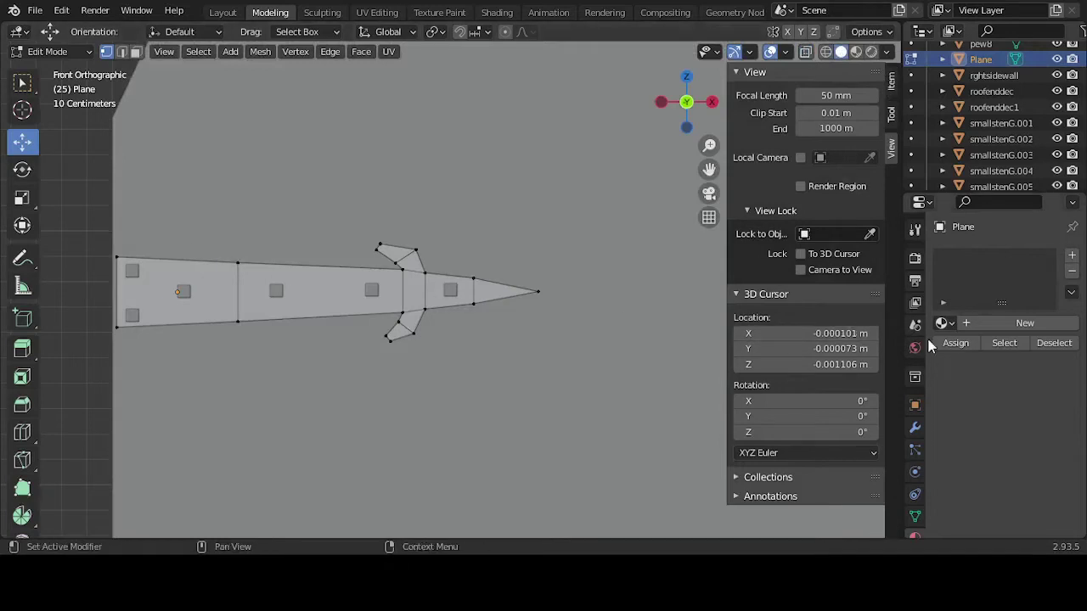
- Add a Solidify modifier to the hinge and set its offset to 0
{"action": "left_click", "coordinate": [915, 428]}
{"action": "left_click", "coordinate": [966, 258]}
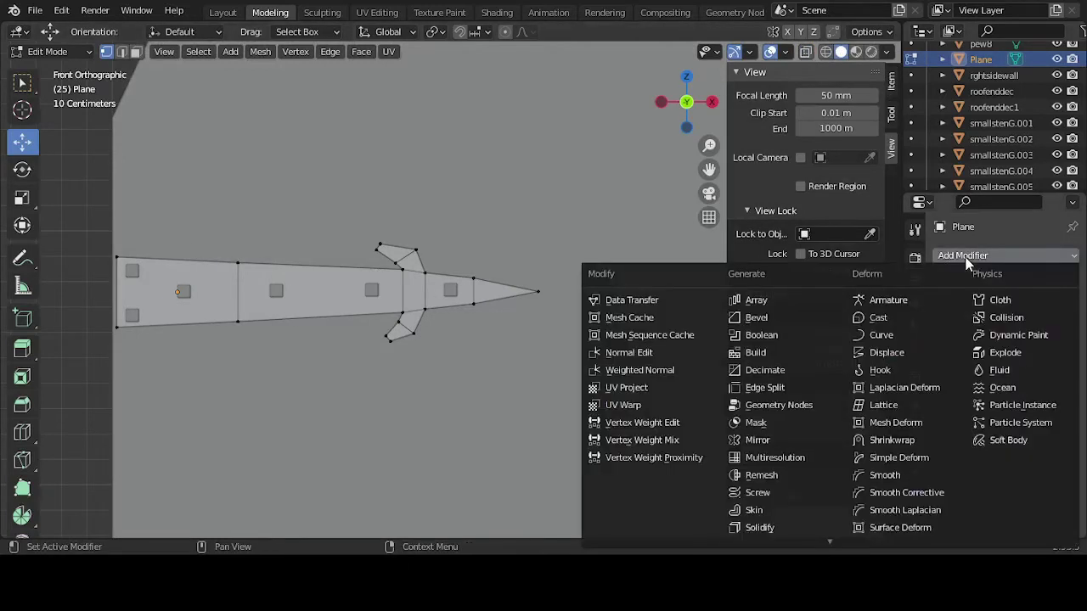
{"action": "left_click", "coordinate": [784, 527]}
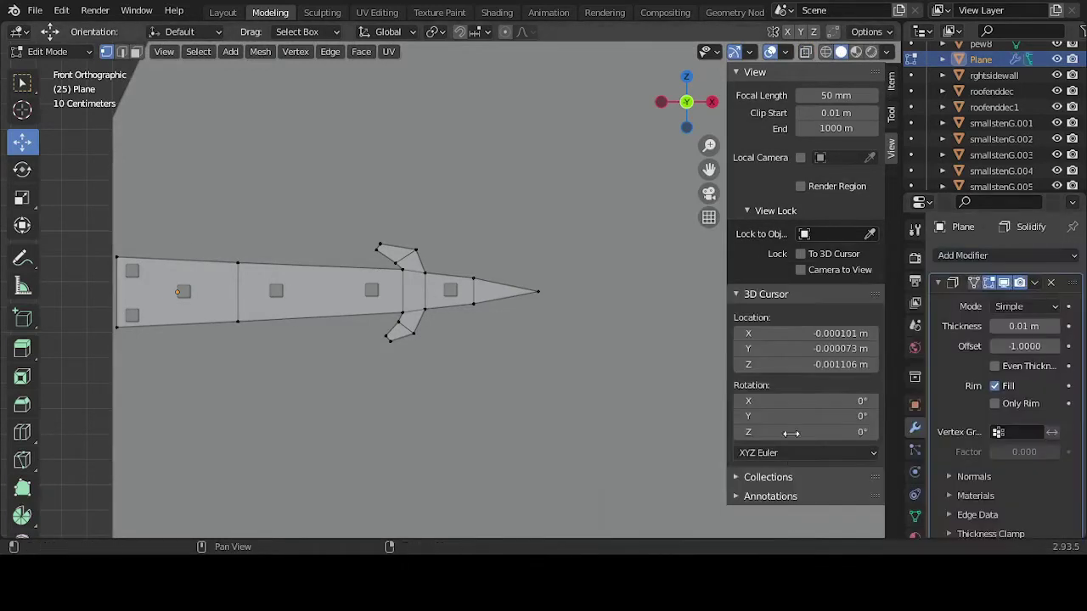
{"action": "left_click", "coordinate": [1041, 346]}
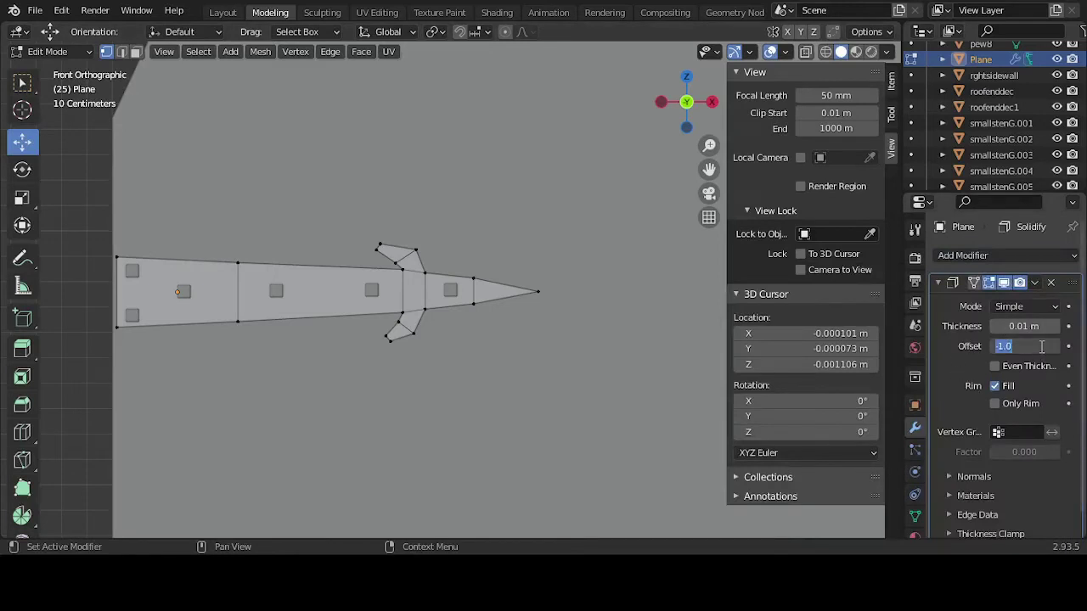
{"action": "key", "text": "Return"}
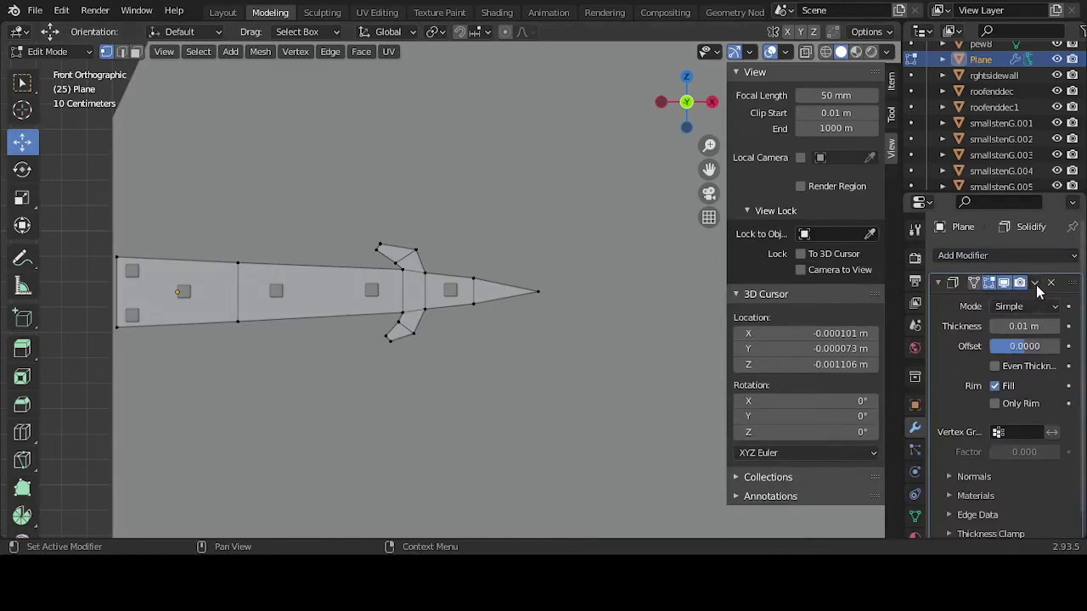
- Return to Object Mode, apply the hinge's Solidify modifier, and deselect the hinge
{"action": "left_click", "coordinate": [1036, 285]}
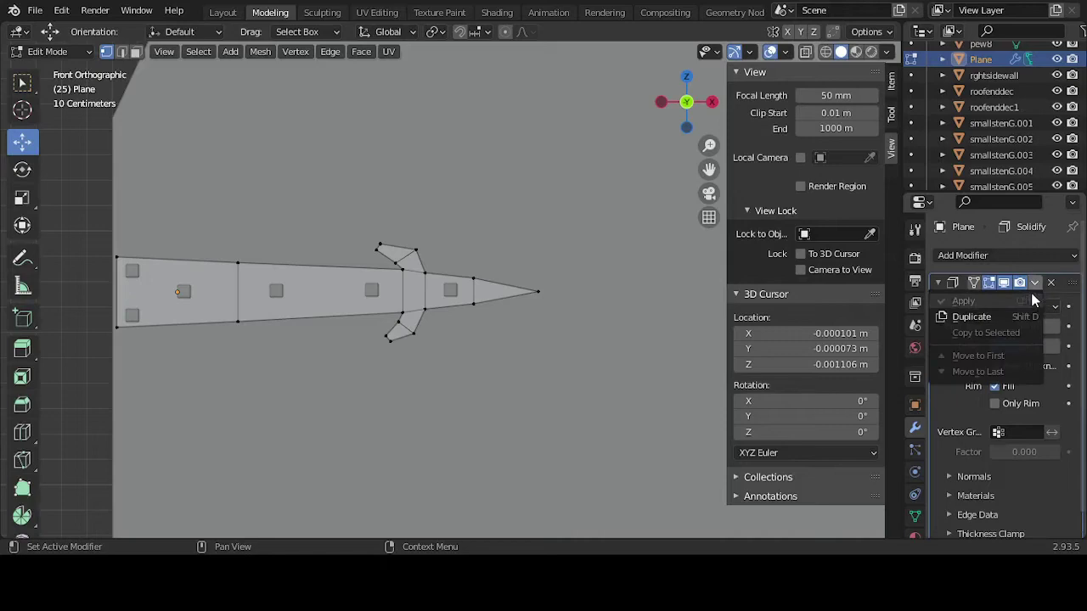
{"action": "left_click", "coordinate": [1035, 285]}
{"action": "left_click", "coordinate": [1035, 286]}
{"action": "key", "text": "Tab"}
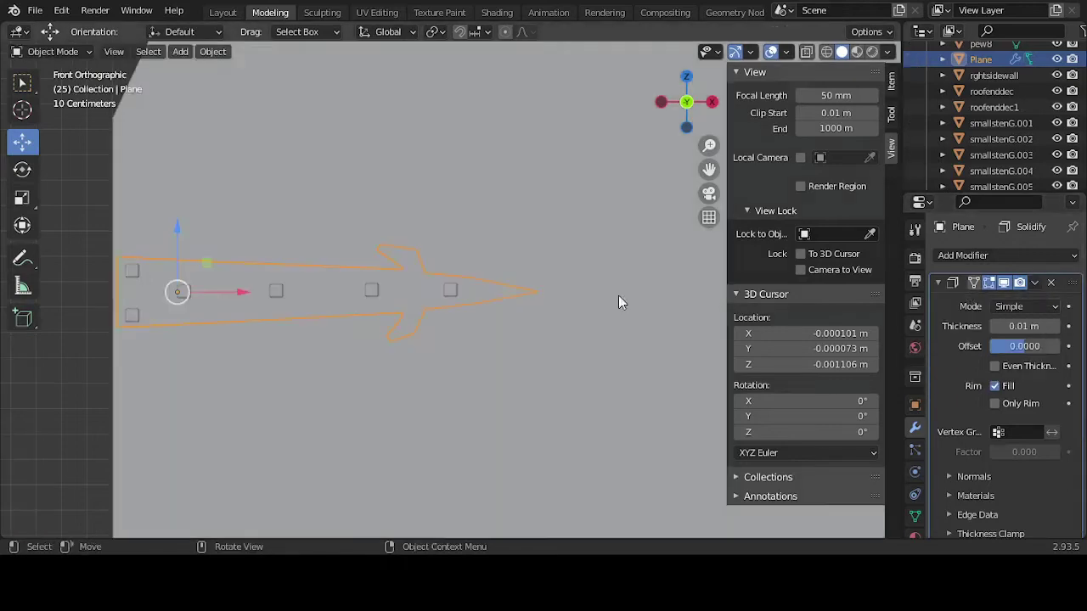
{"action": "left_click", "coordinate": [1035, 285]}
{"action": "left_click", "coordinate": [979, 302]}
{"action": "middle_click_drag", "start_coordinate": [639, 343], "coordinate": [817, 351]}
{"action": "left_click", "coordinate": [580, 315]}
{"action": "middle_click_drag", "start_coordinate": [581, 323], "coordinate": [583, 353]}
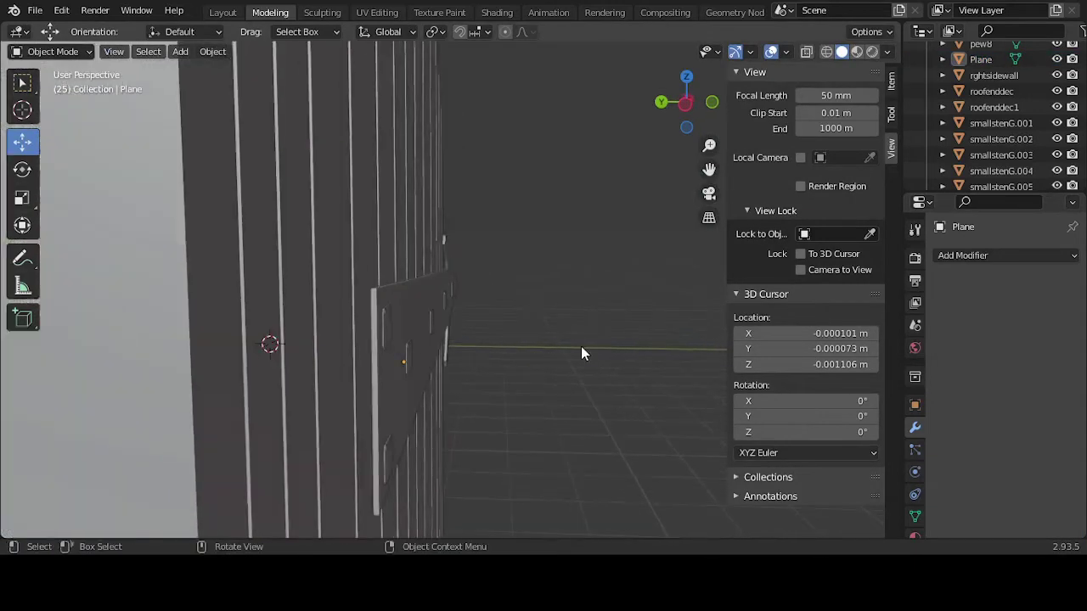
- Select the hinge and its six rivets, and move them together about 0.217 m along Y against the door's front
{"action": "left_click", "coordinate": [401, 304]}
{"action": "middle_click_drag", "start_coordinate": [405, 307], "coordinate": [486, 330]}
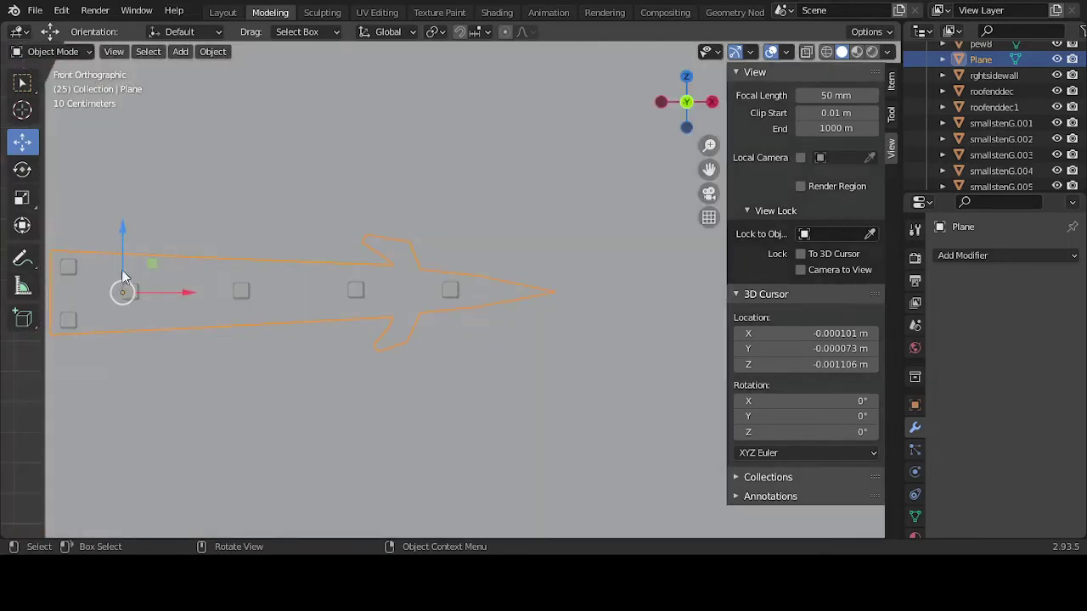
{"action": "left_click", "coordinate": [67, 267], "text": "shift"}
{"action": "left_click", "coordinate": [68, 320], "text": "shift"}
{"action": "left_click", "coordinate": [127, 292], "text": "shift"}
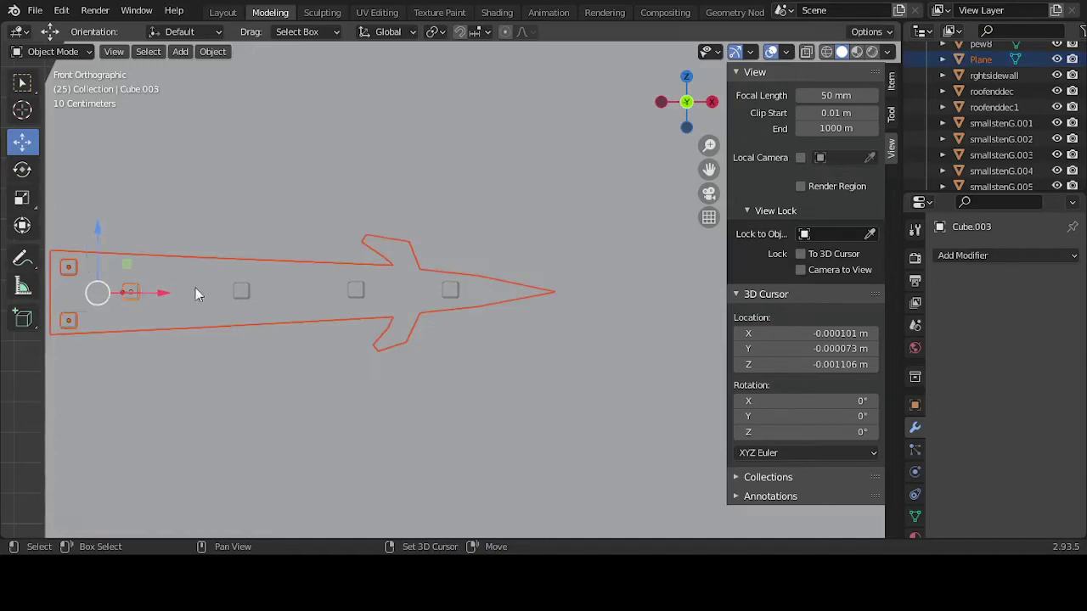
{"action": "left_click", "coordinate": [241, 291], "text": "shift"}
{"action": "left_click", "coordinate": [356, 291], "text": "shift"}
{"action": "left_click", "coordinate": [450, 291], "text": "shift"}
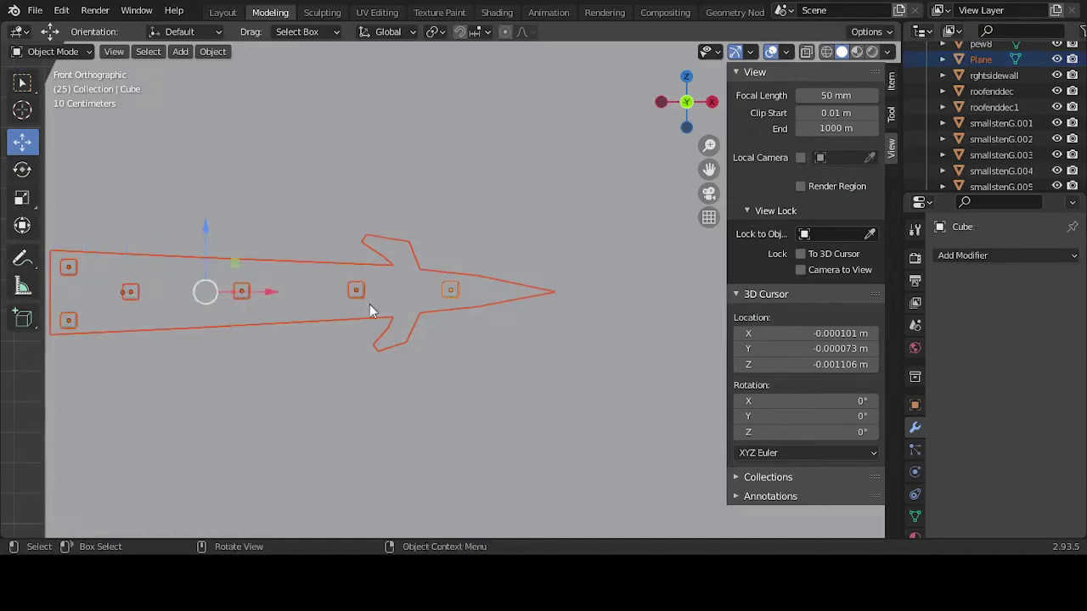
{"action": "middle_click_drag", "start_coordinate": [369, 310], "coordinate": [348, 321]}
{"action": "key", "text": "g"}
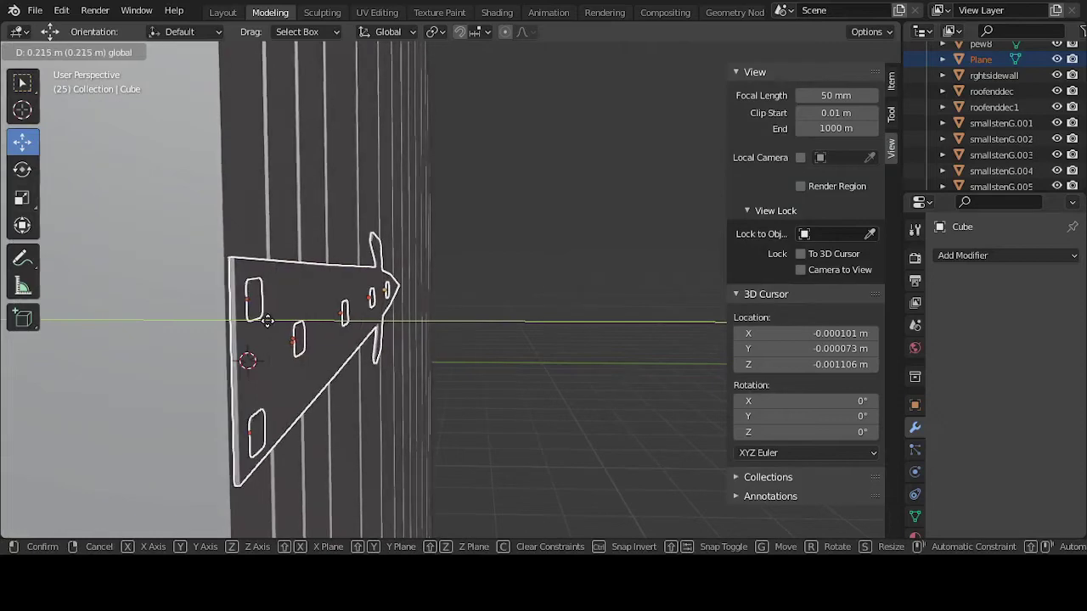
{"action": "left_click", "coordinate": [269, 321]}
- In front view, duplicate the hinge with its rivets and place the copy about 3.12 m straight down, near the door's lower edge
{"action": "middle_click_drag", "start_coordinate": [546, 302], "coordinate": [383, 334]}
{"action": "scroll", "coordinate": [383, 327], "scroll_direction": "down", "scroll_amount": 5}
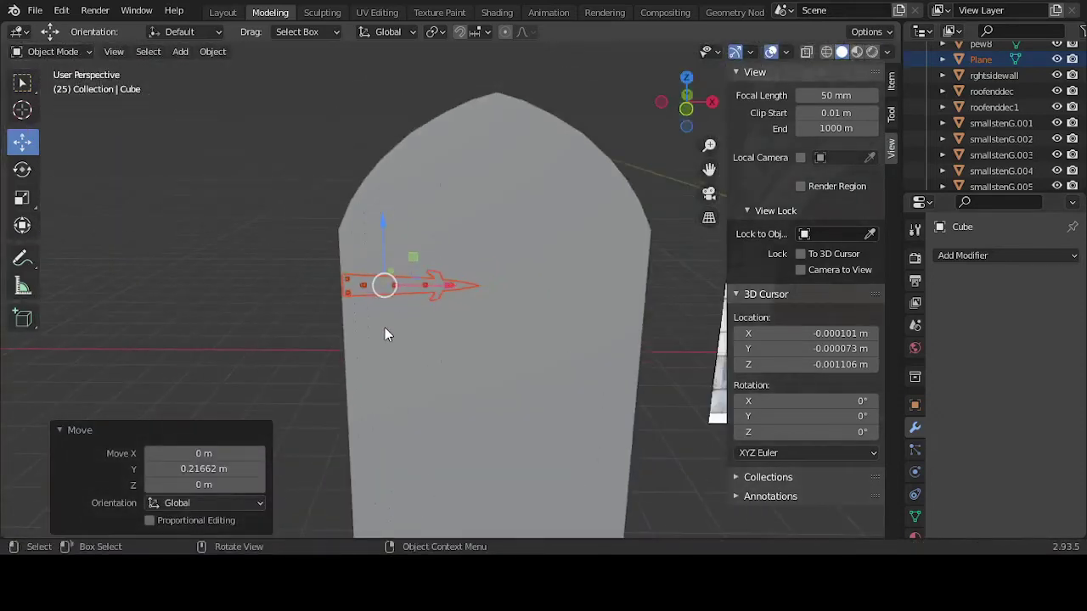
{"action": "scroll", "coordinate": [385, 327], "scroll_direction": "up", "scroll_amount": 3}
{"action": "key", "text": "KP_1"}
{"action": "scroll", "coordinate": [387, 330], "scroll_direction": "down", "scroll_amount": 5}
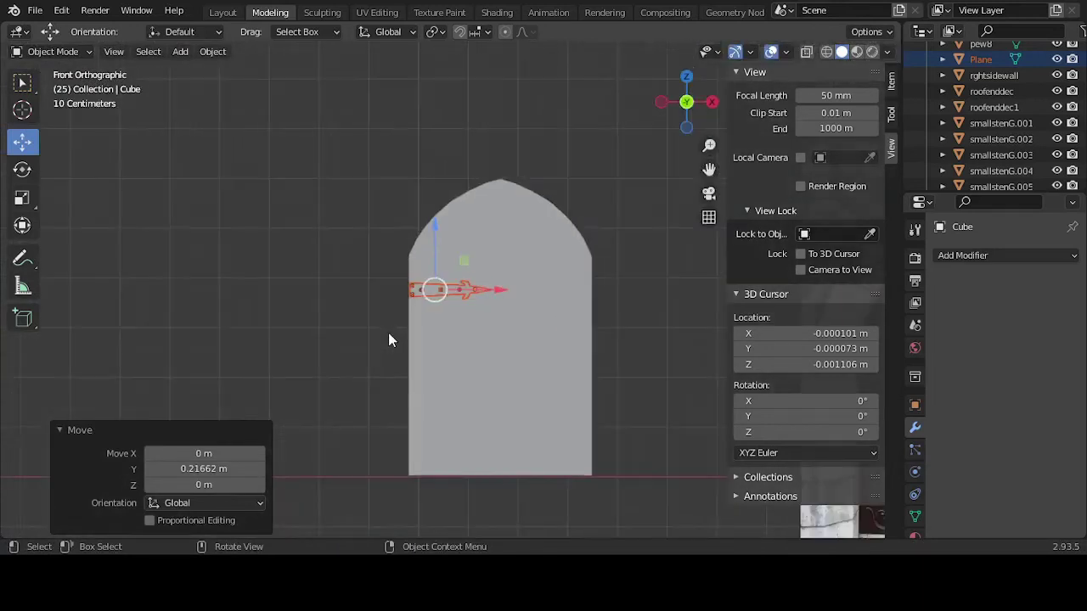
{"action": "scroll", "coordinate": [407, 340], "scroll_direction": "up", "scroll_amount": 1}
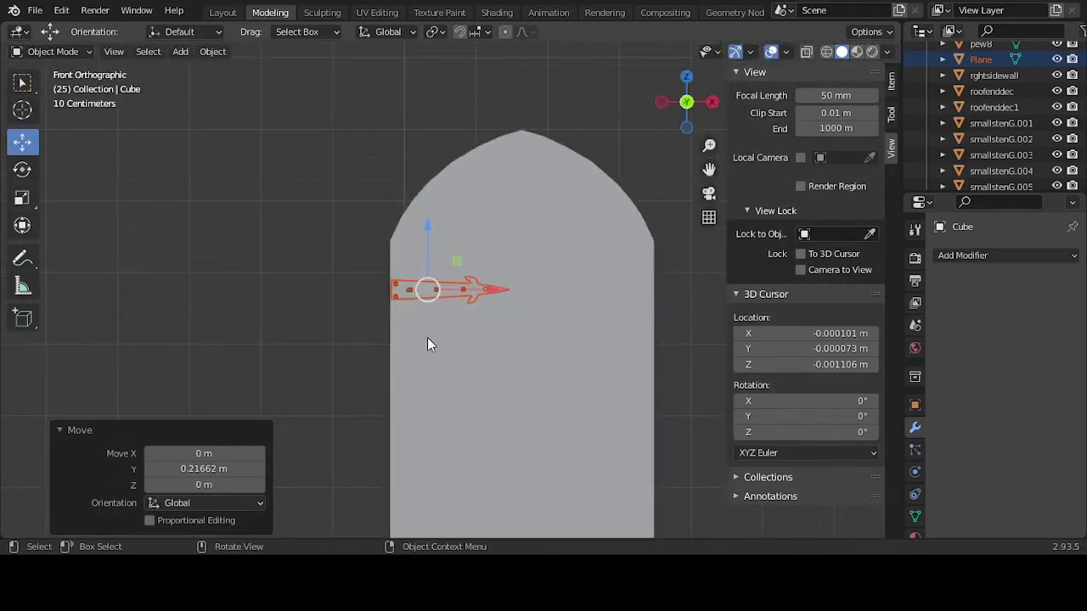
{"action": "key", "text": "shift+d"}
{"action": "key", "text": "z"}
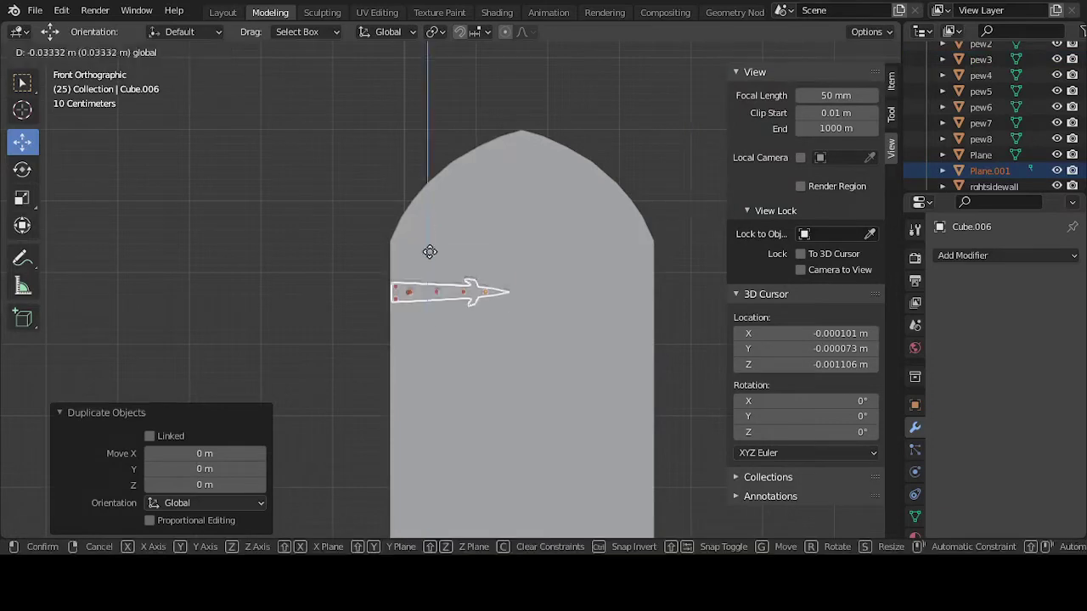
{"action": "left_click", "coordinate": [448, 469]}
- Lower the copied hinge about 0.167 m and shift it about -0.015 m along X to meet the door's side edge
{"action": "key", "text": "KP_Decimal"}
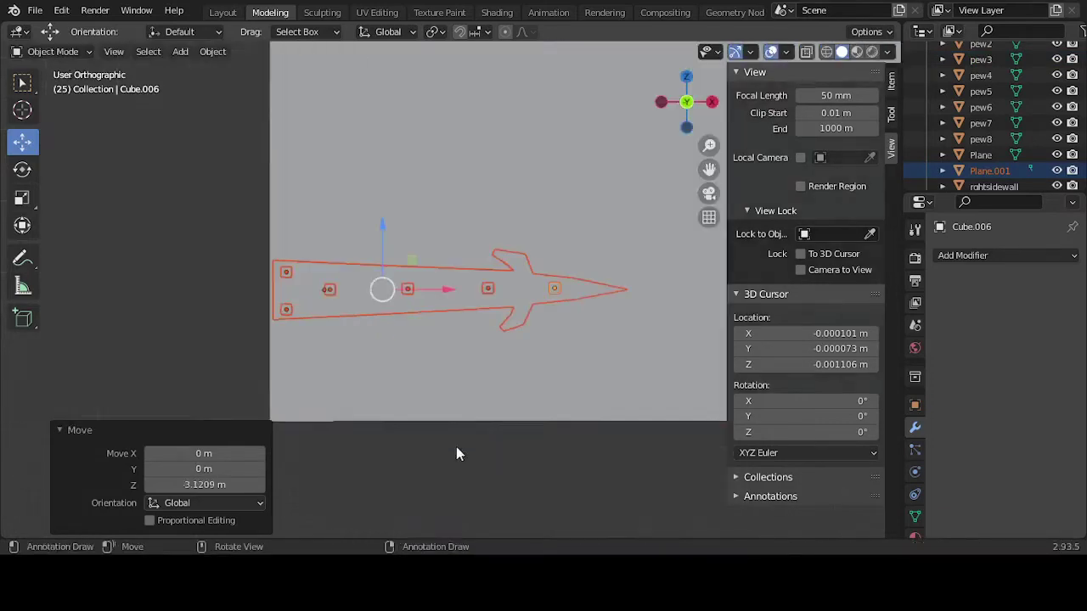
{"action": "left_click_drag", "start_coordinate": [382, 248], "coordinate": [377, 286]}
{"action": "key", "text": "g"}
{"action": "key", "text": "x"}
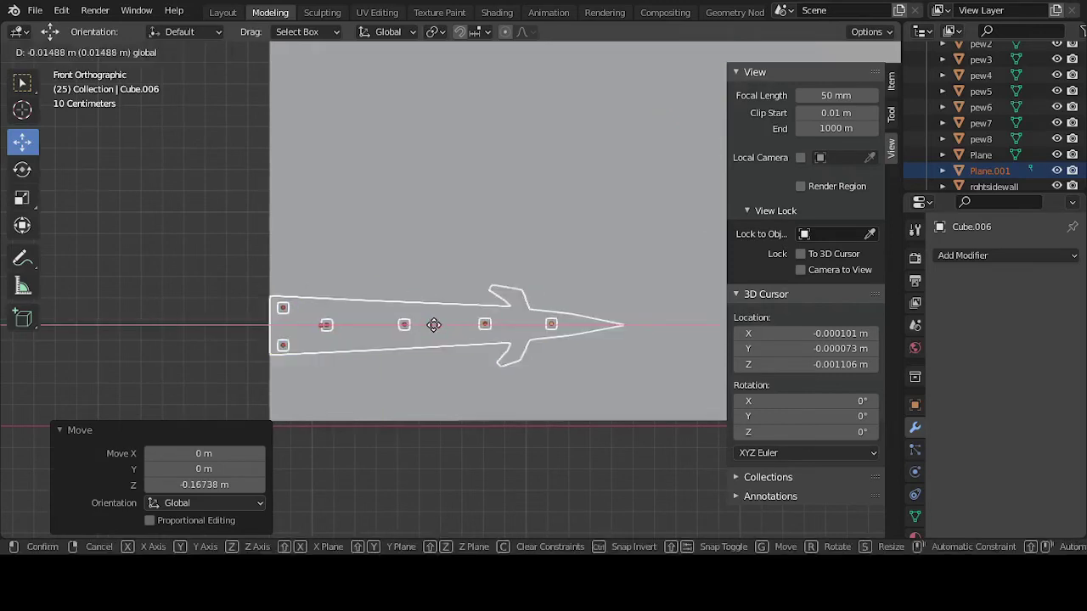
{"action": "left_click", "coordinate": [435, 326]}
- Duplicate the upper corner rivet of the lower hinge and raise the copy about 0.272 m along Z
{"action": "scroll", "coordinate": [174, 297], "scroll_direction": "down", "scroll_amount": 6}
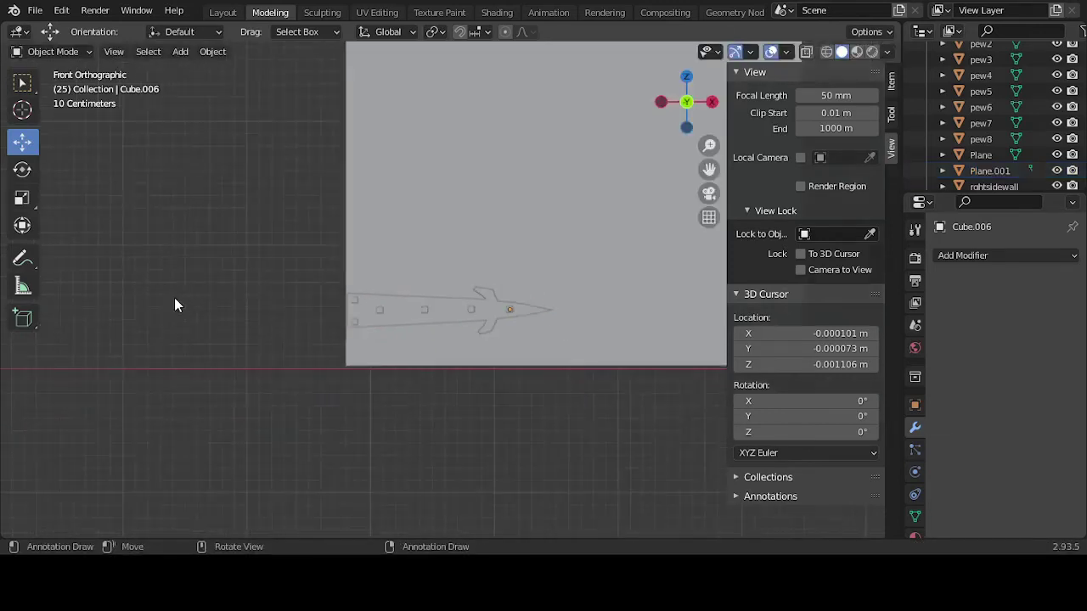
{"action": "scroll", "coordinate": [335, 235], "scroll_direction": "up", "scroll_amount": 6}
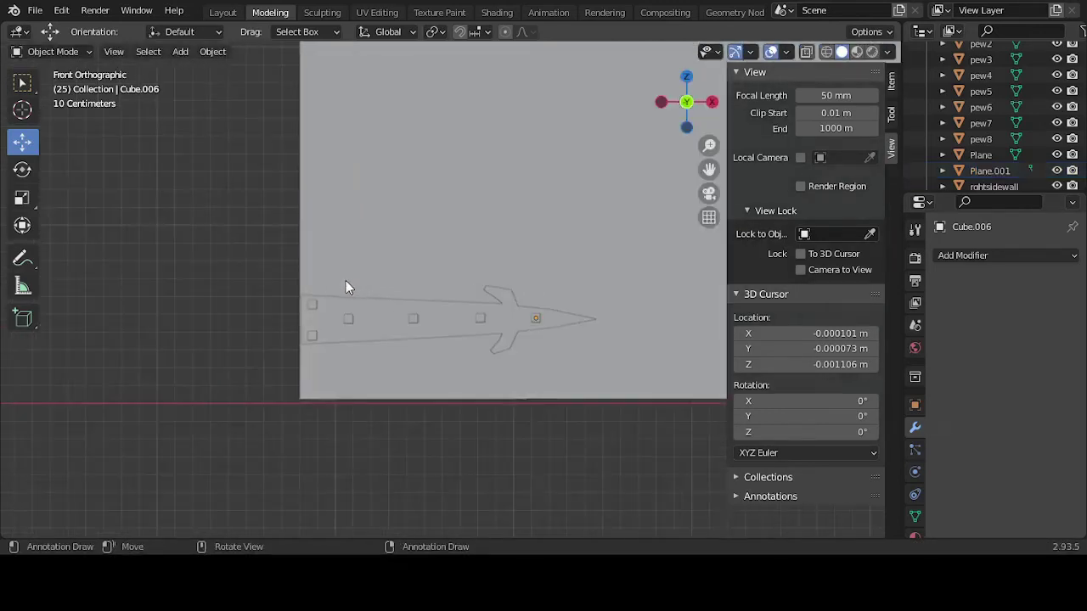
{"action": "left_click", "coordinate": [313, 304]}
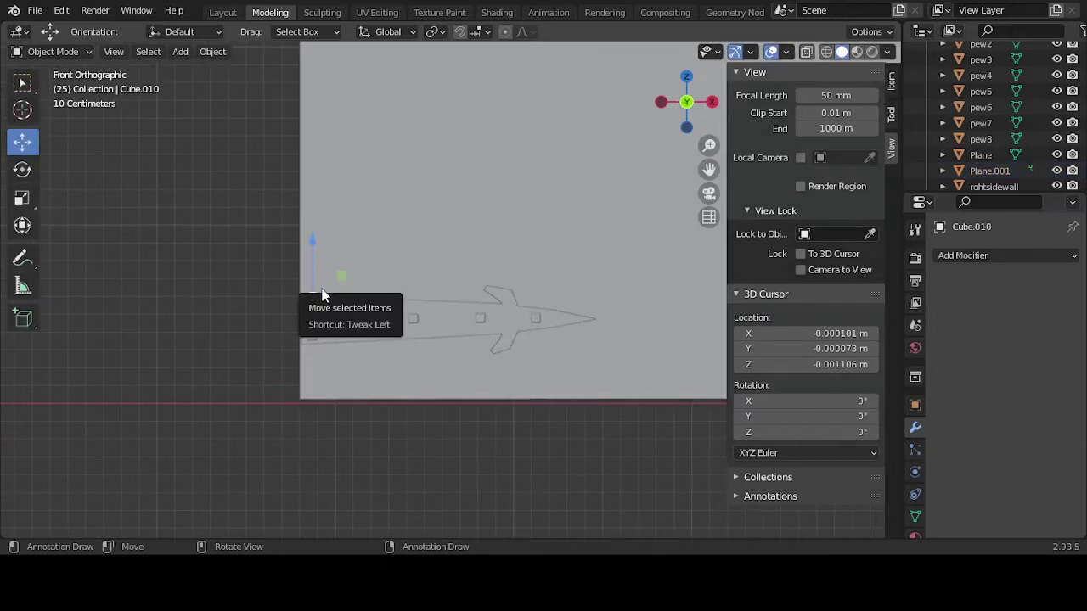
{"action": "key", "text": "shift+d"}
{"action": "right_click", "coordinate": [322, 289]}
{"action": "left_click_drag", "start_coordinate": [313, 270], "coordinate": [313, 211]}
- Examine how the copied rivet and lower hinge sit on the door's surface from the side, and return to front view
{"action": "middle_click_drag", "start_coordinate": [290, 271], "coordinate": [410, 298]}
{"action": "scroll", "coordinate": [419, 293], "scroll_direction": "up", "scroll_amount": 3}
{"action": "key", "text": "KP_Decimal"}
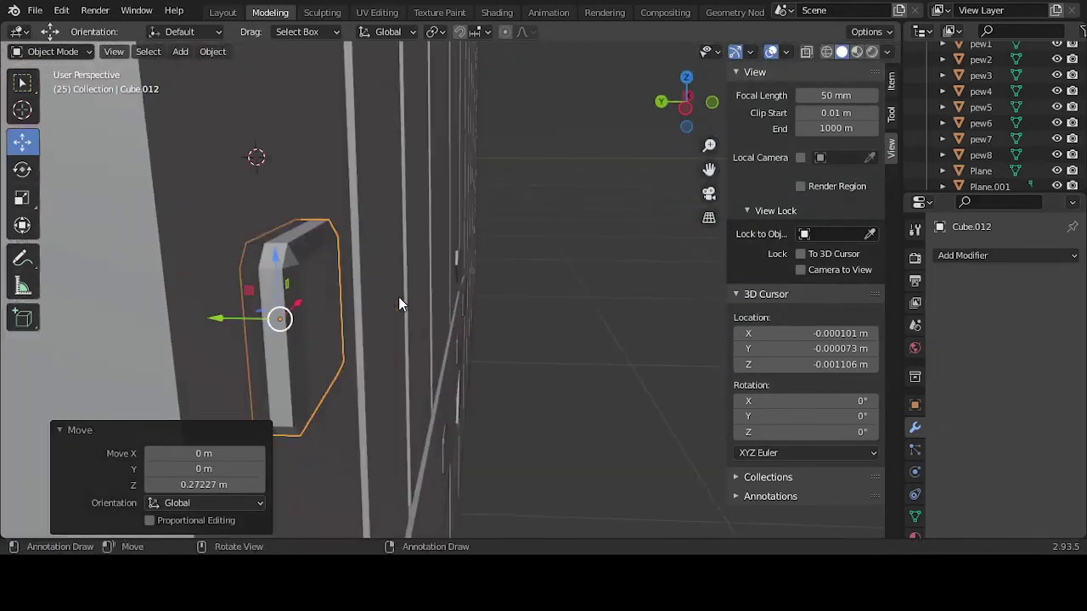
{"action": "left_click", "coordinate": [581, 333]}
{"action": "middle_click_drag", "start_coordinate": [585, 329], "coordinate": [467, 324]}
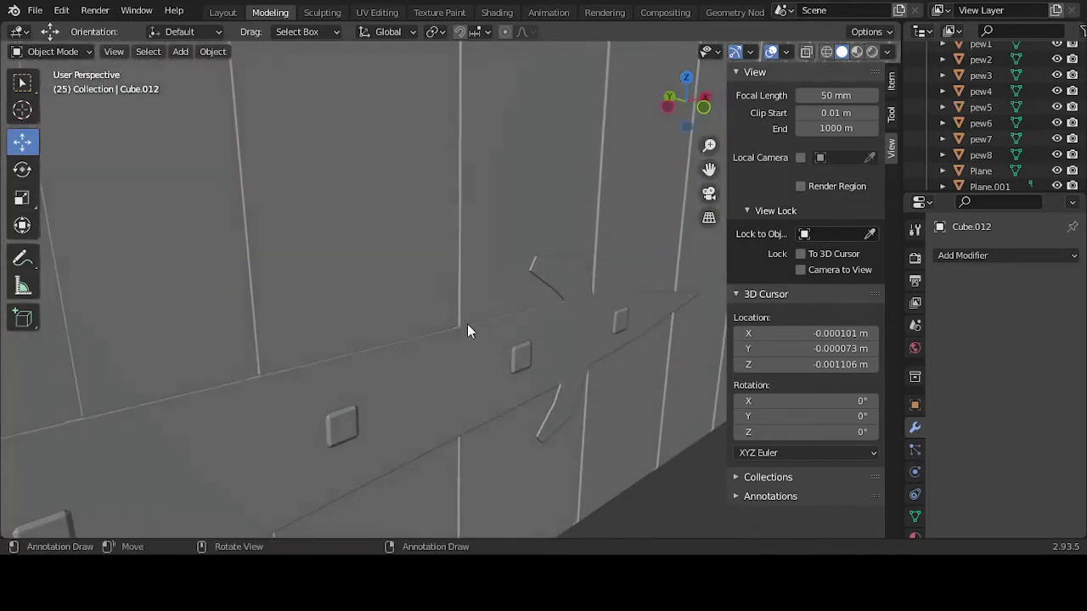
{"action": "scroll", "coordinate": [351, 320], "scroll_direction": "down", "scroll_amount": 4}
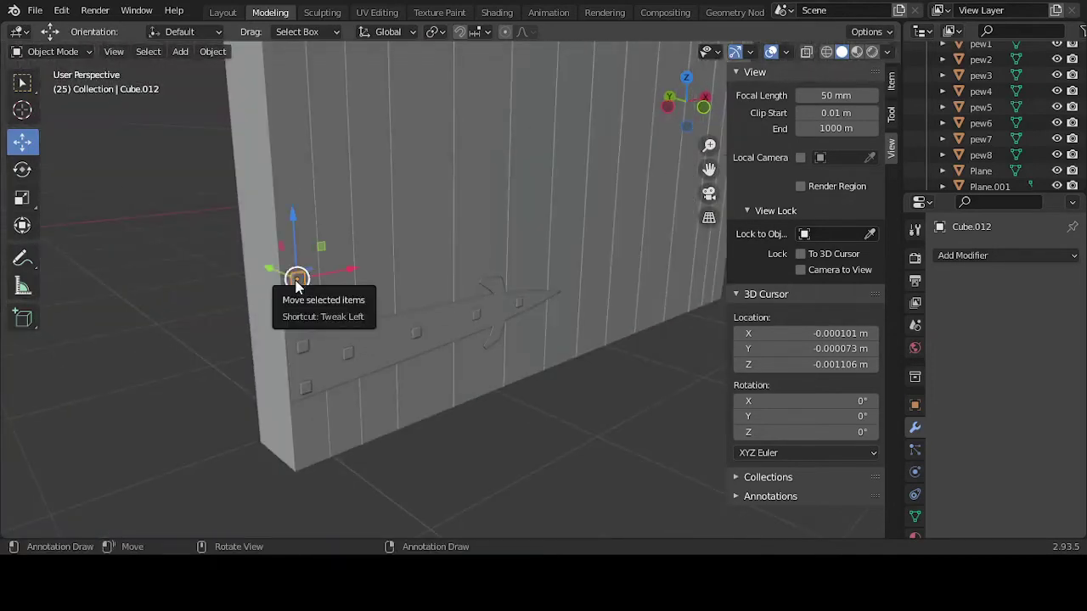
{"action": "key", "text": "KP_1"}
{"action": "key", "text": "KP_Decimal"}
{"action": "scroll", "coordinate": [334, 320], "scroll_direction": "down", "scroll_amount": 8}
{"action": "scroll", "coordinate": [420, 333], "scroll_direction": "down", "scroll_amount": 5}
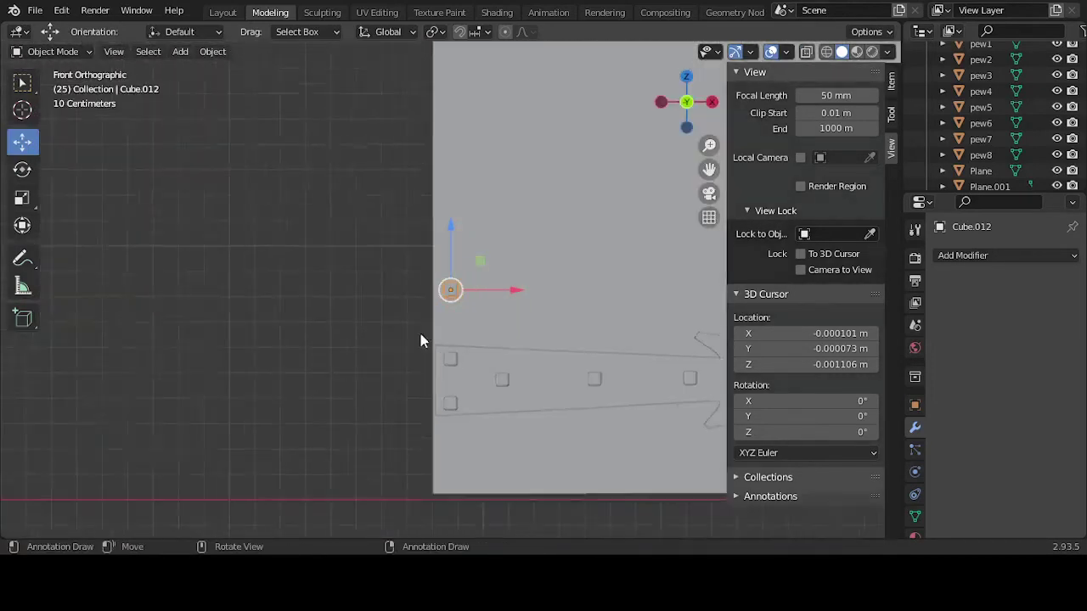
- Duplicate the single rivet above the lower hinge and raise the copy about 0.692 m along the door's side edge
{"action": "key", "text": "shift+d"}
{"action": "left_click", "coordinate": [461, 283]}
{"action": "key", "text": "g"}
{"action": "key", "text": "z"}
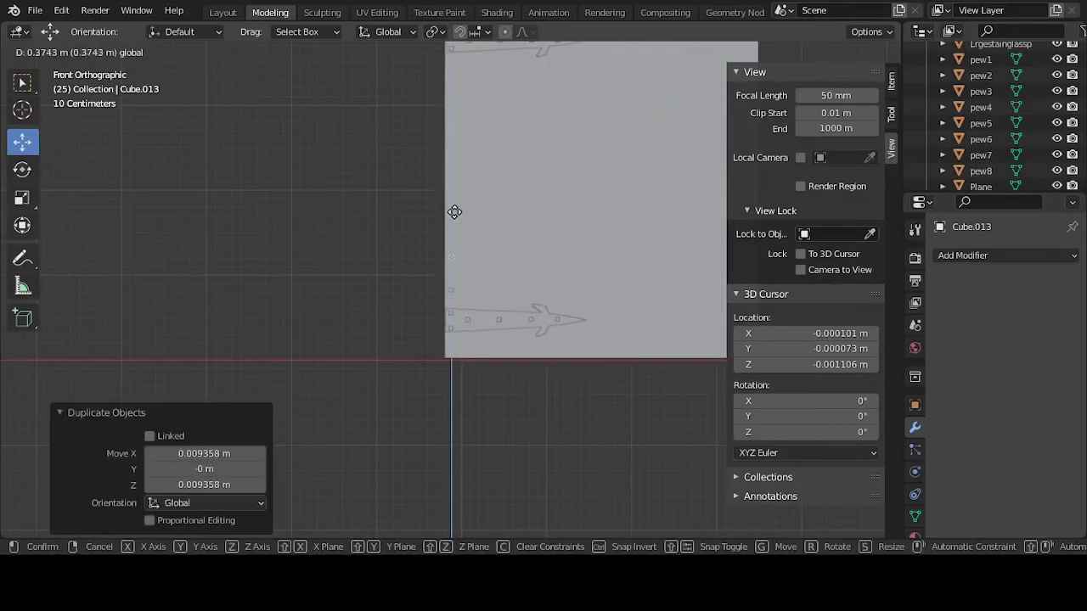
{"action": "left_click", "coordinate": [455, 186]}
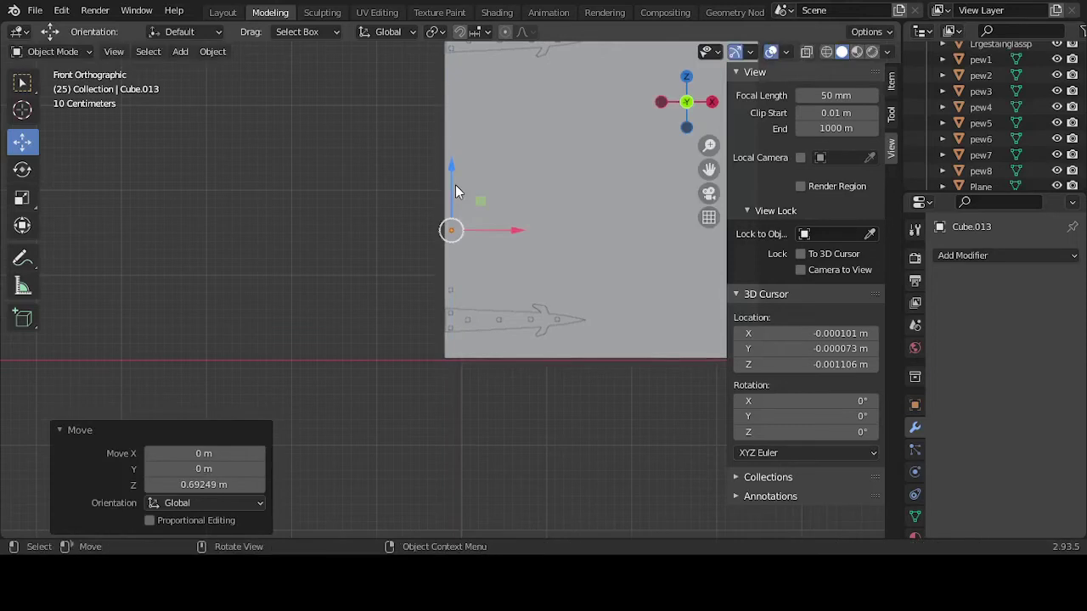
- Duplicate the newest edge rivet and raise the copy about 1.048 m along Z
{"action": "key", "text": "shift+d"}
{"action": "right_click", "coordinate": [456, 188]}
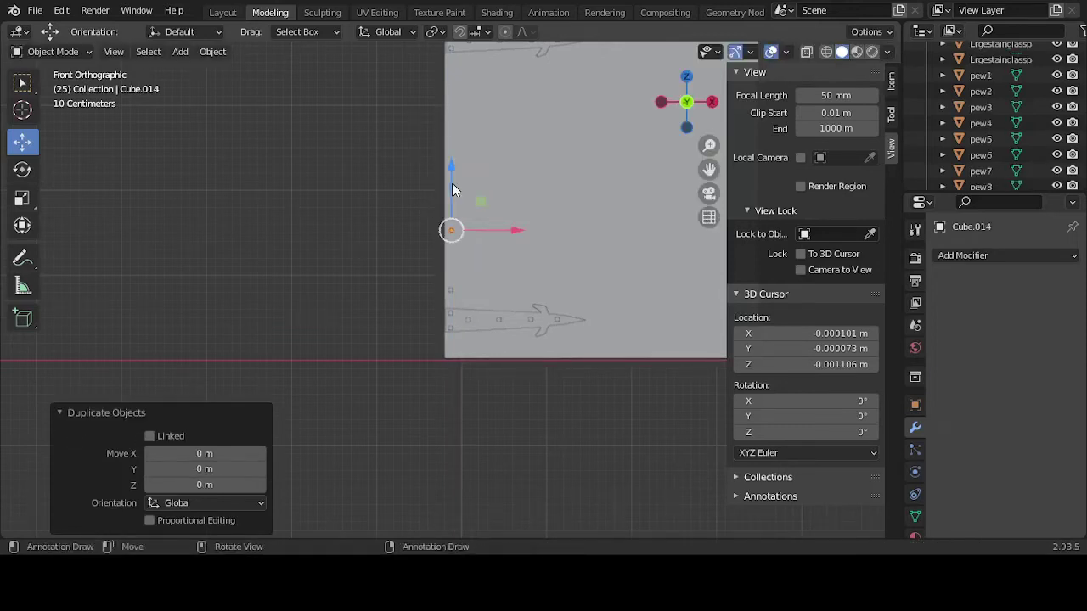
{"action": "key", "text": "g"}
{"action": "key", "text": "z"}
{"action": "left_click", "coordinate": [459, 99]}
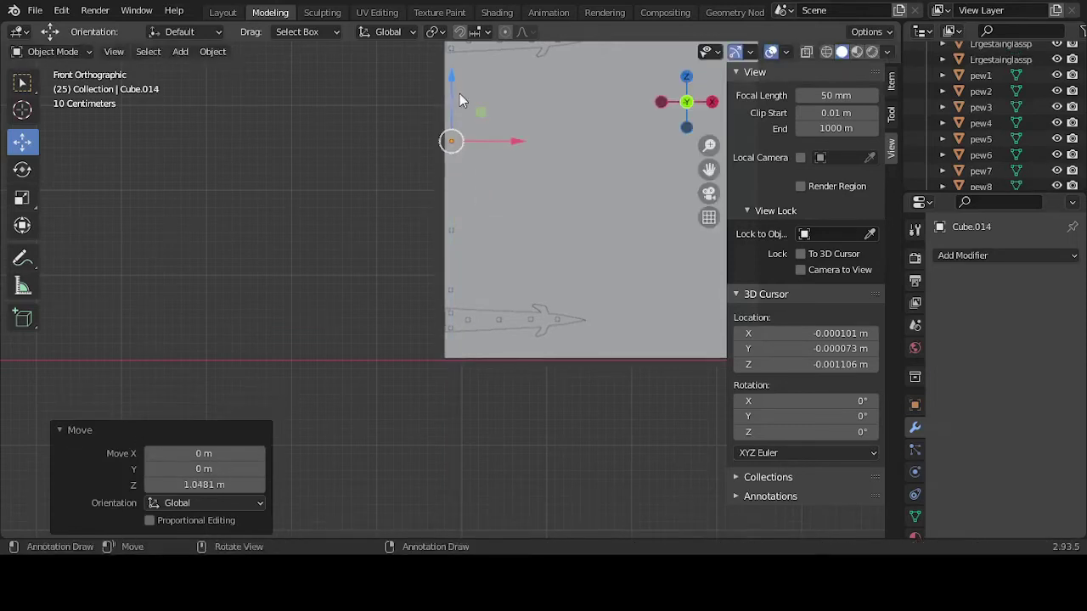
- Raise the middle of the three loose edge rivets about 0.178 m along Z to even out the spacing
{"action": "left_click", "coordinate": [451, 235]}
{"action": "key", "text": "g"}
{"action": "key", "text": "z"}
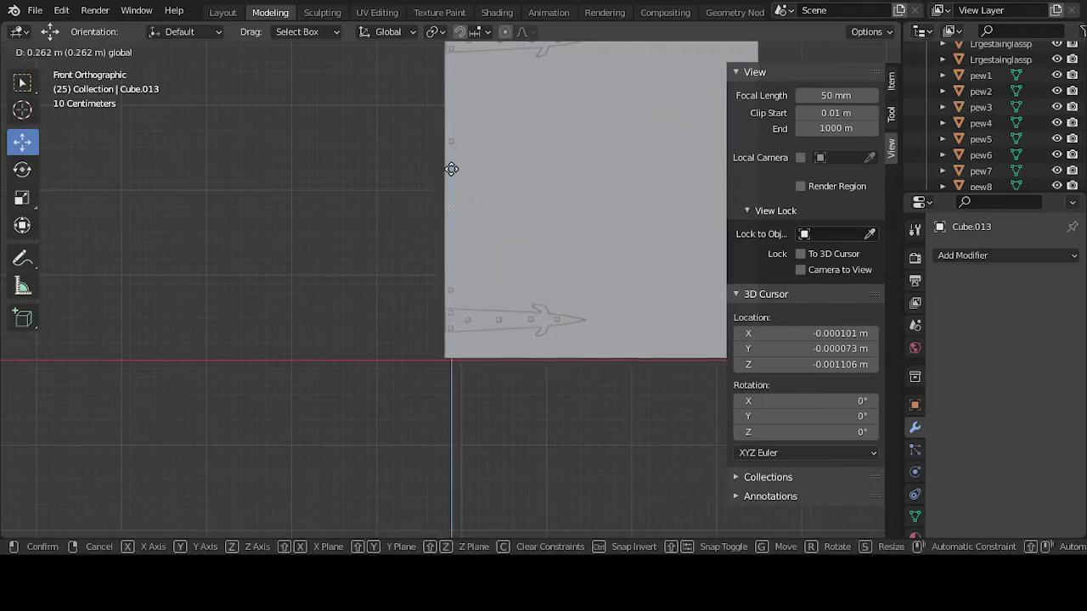
{"action": "left_click", "coordinate": [452, 175]}
- Raise the highest loose edge rivet about 0.849 m along Z to just below the upper hinge
{"action": "scroll", "coordinate": [426, 226], "scroll_direction": "down", "scroll_amount": 3}
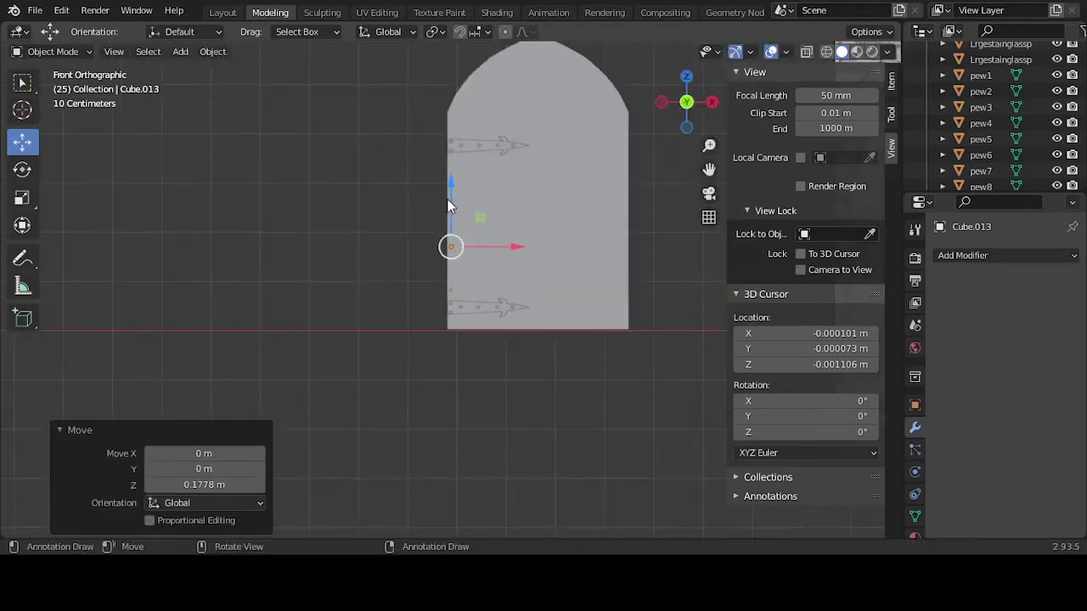
{"action": "scroll", "coordinate": [451, 208], "scroll_direction": "up", "scroll_amount": 1}
{"action": "left_click", "coordinate": [452, 185]}
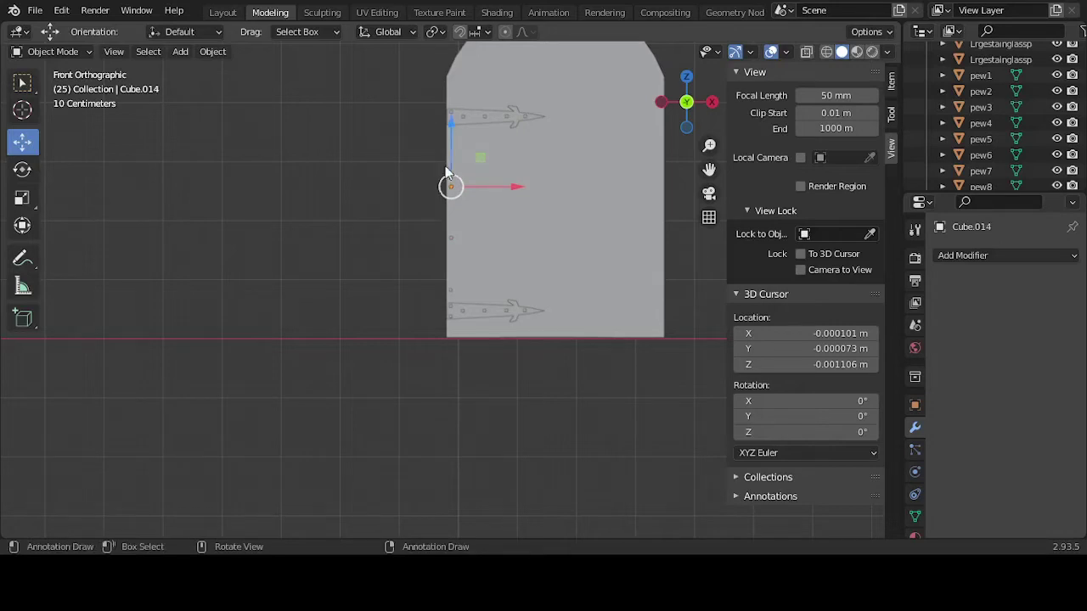
{"action": "key", "text": "g"}
{"action": "key", "text": "z"}
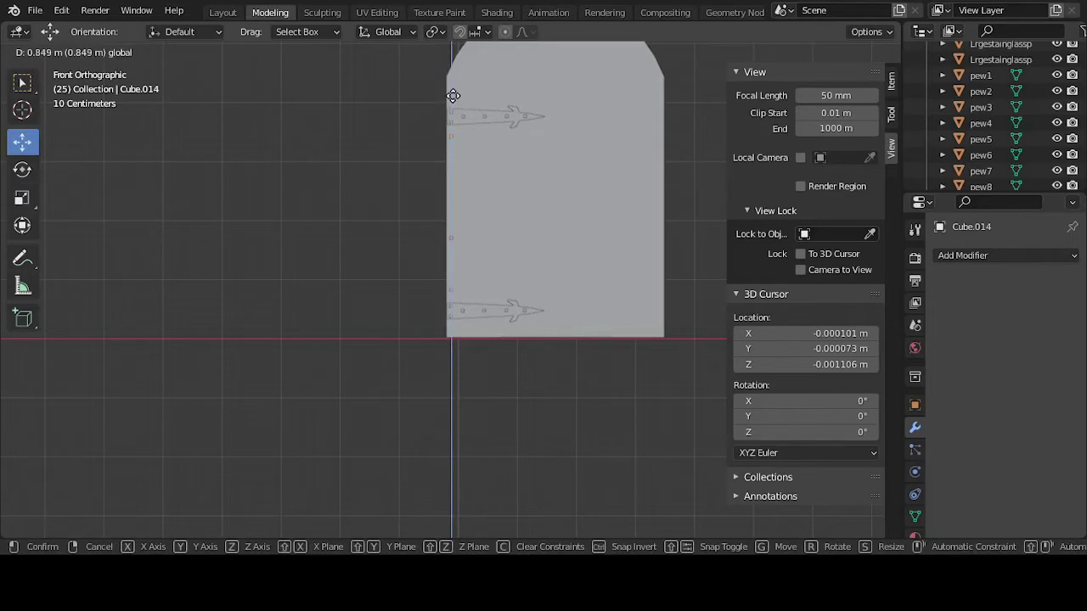
{"action": "left_click", "coordinate": [453, 96]}
- Duplicate the rivet below the upper hinge and lower the copy about 0.741 m along Z to fill the gap
{"action": "key", "text": "shift+d"}
{"action": "right_click", "coordinate": [458, 124]}
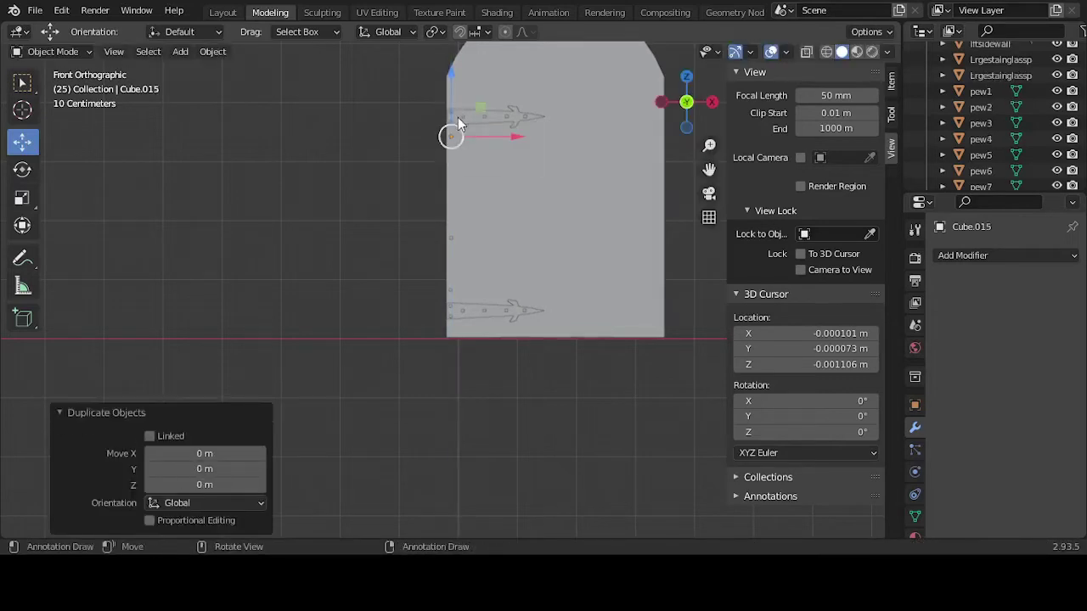
{"action": "key", "text": "g"}
{"action": "key", "text": "z"}
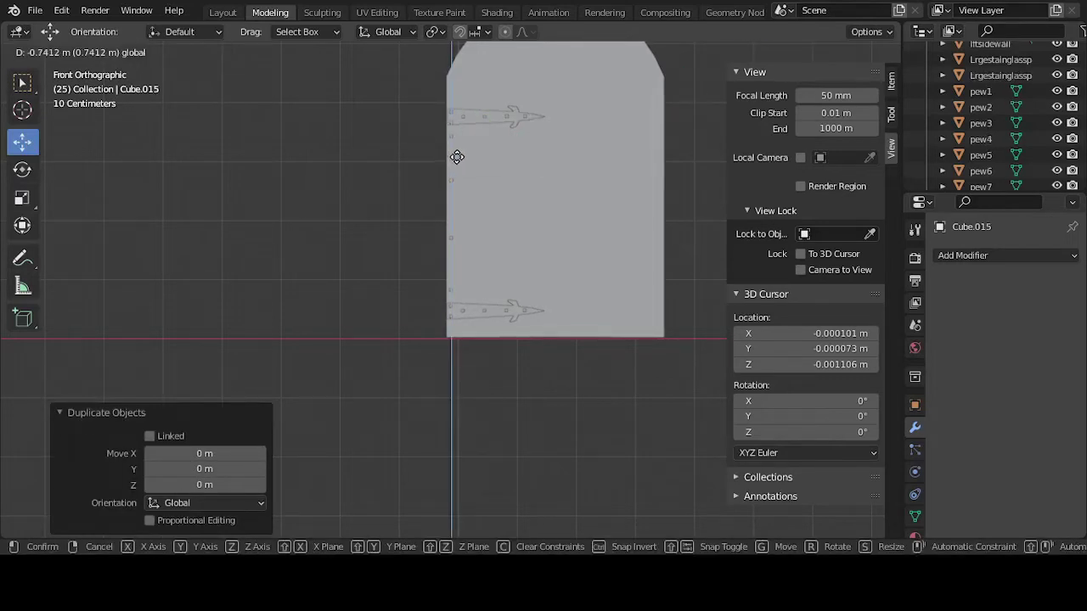
{"action": "left_click", "coordinate": [457, 157]}
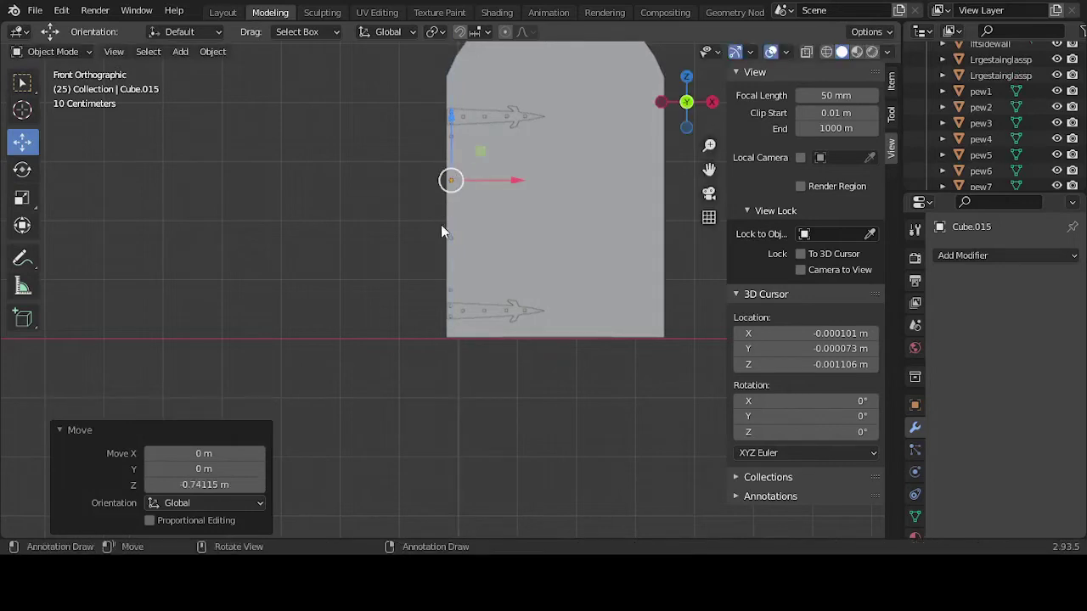
- Duplicate the rivet just below the upper hinge and raise the copy about 1.007 m to where the arch begins
{"action": "left_click", "coordinate": [450, 136]}
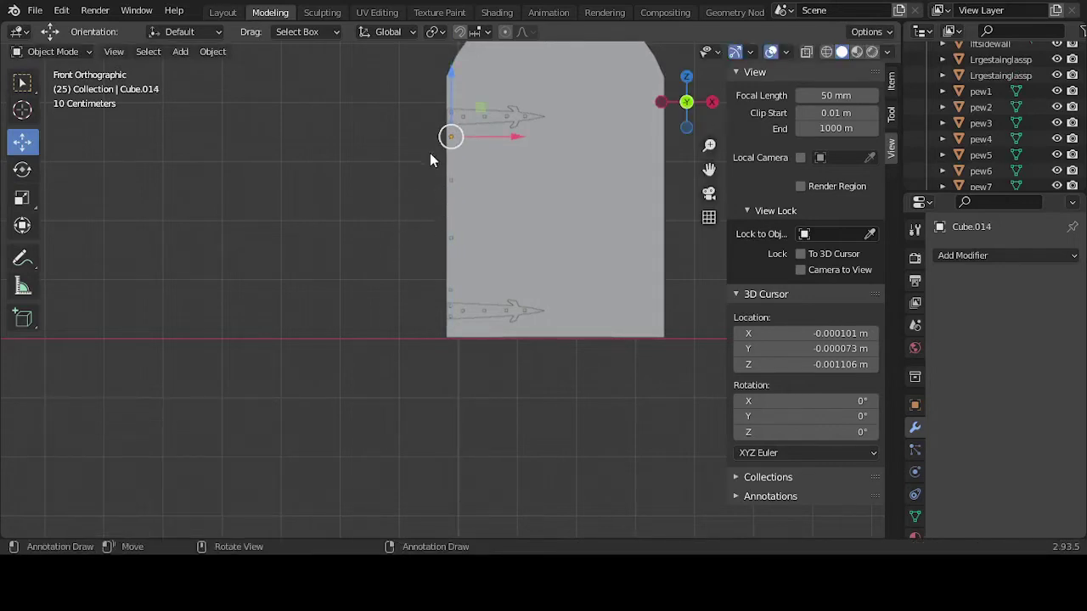
{"action": "key", "text": "KP_Decimal"}
{"action": "scroll", "coordinate": [445, 196], "scroll_direction": "down", "scroll_amount": 6}
{"action": "scroll", "coordinate": [446, 225], "scroll_direction": "down", "scroll_amount": 4}
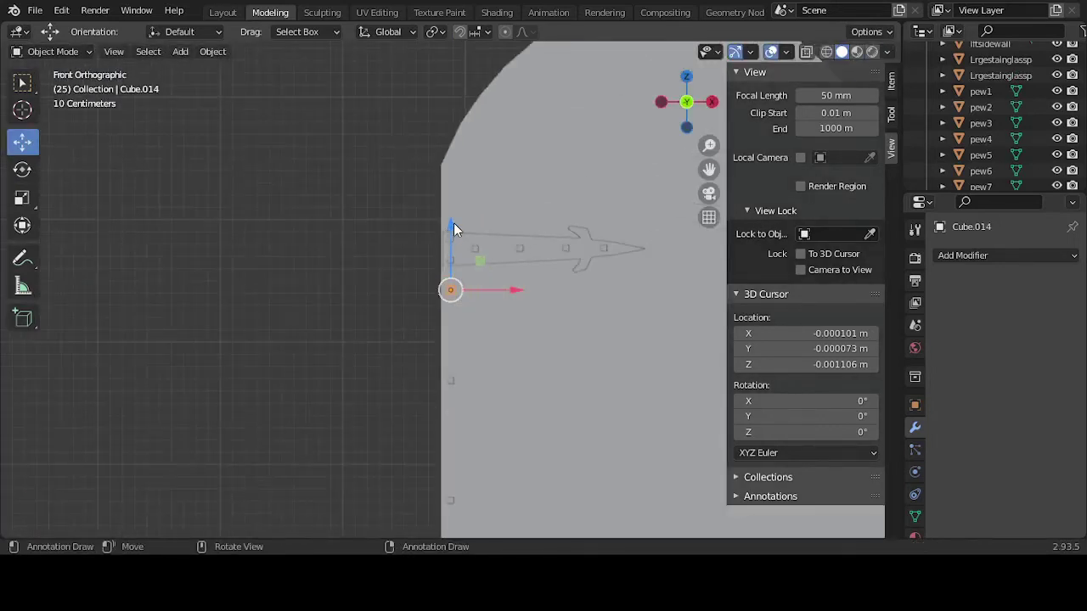
{"action": "key", "text": "shift+d"}
{"action": "left_click", "coordinate": [455, 217]}
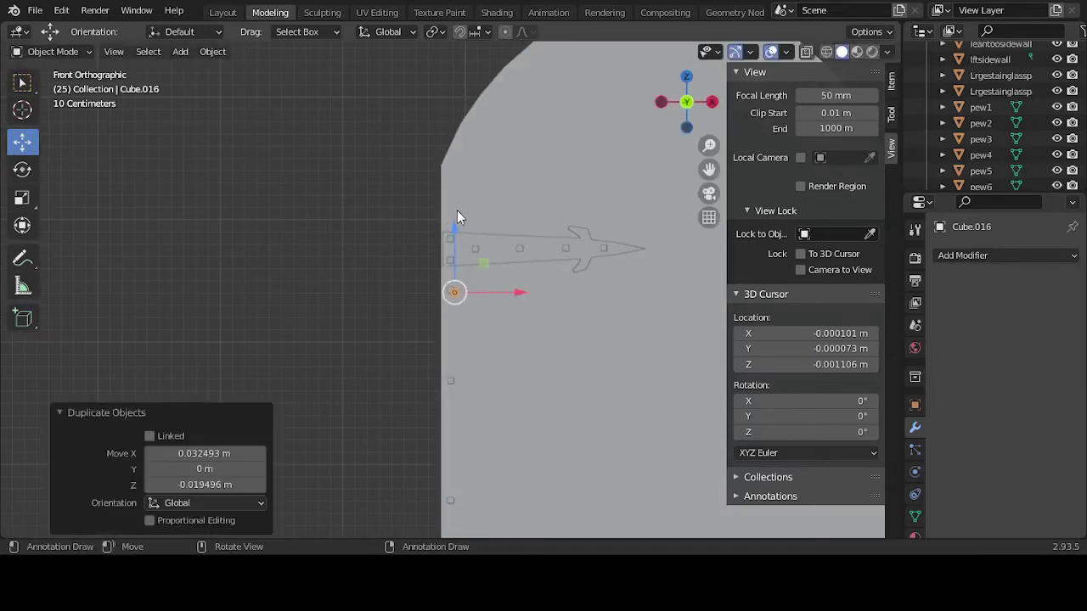
{"action": "key", "text": "g"}
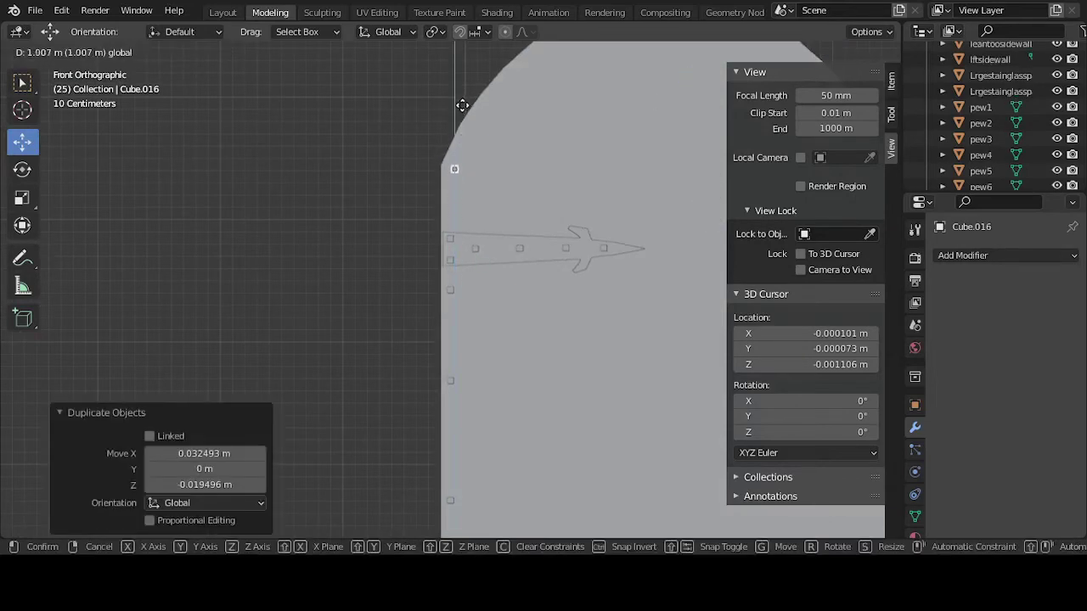
{"action": "left_click", "coordinate": [463, 111]}
- Duplicate the rivet at the arch's start and raise the copy about 0.175 m along Z
{"action": "key", "text": "shift+d"}
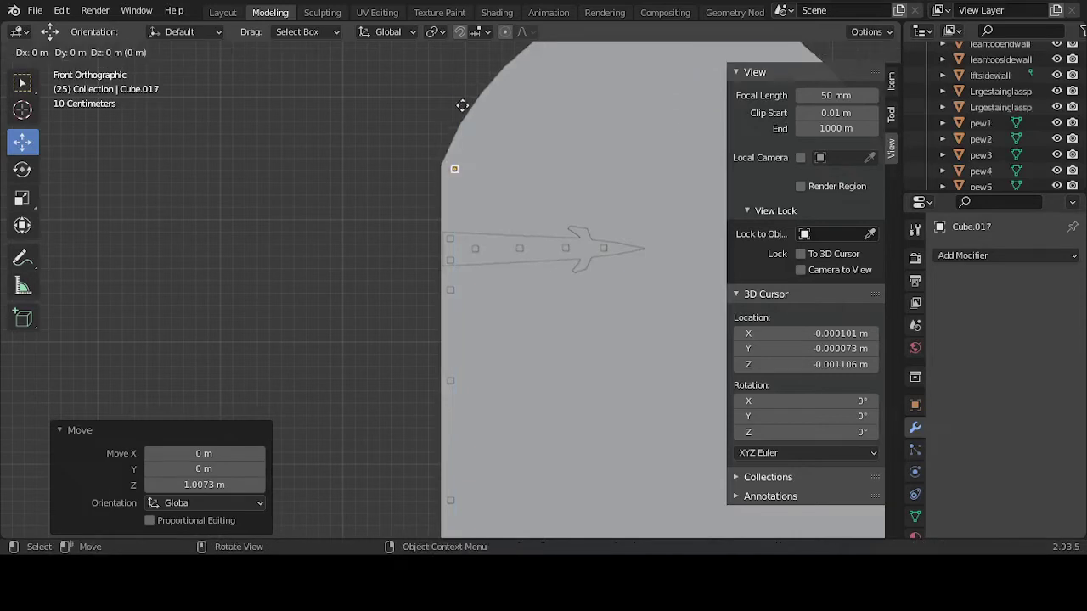
{"action": "right_click", "coordinate": [462, 107]}
{"action": "key", "text": "g"}
{"action": "key", "text": "z"}
{"action": "left_click", "coordinate": [519, 98]}
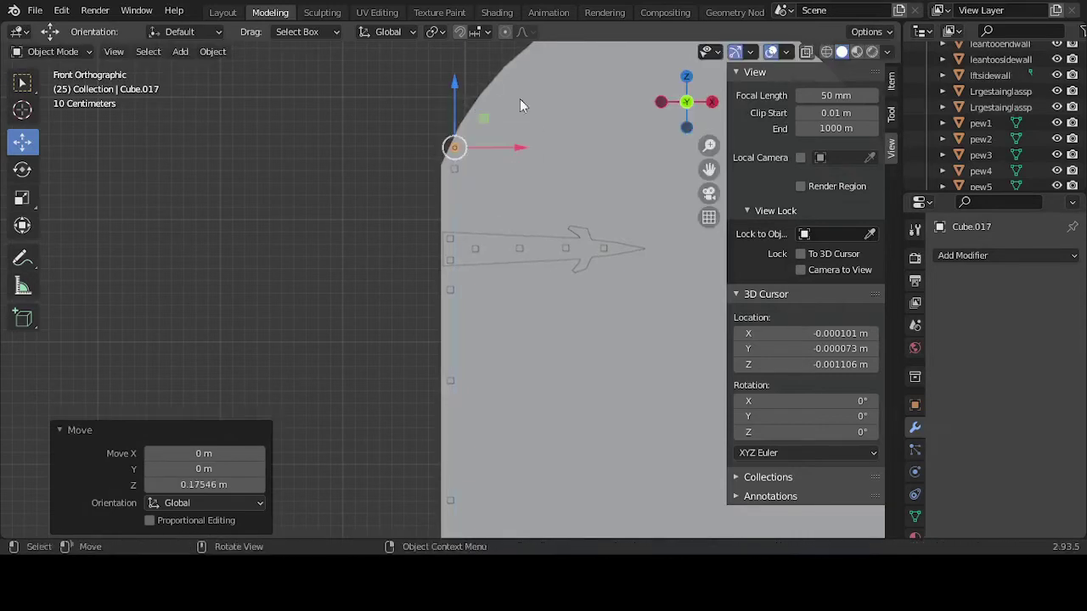
- Switch to wireframe shading and reposition the two topmost rivets just inside the start of the arch's curved edge
{"action": "left_click", "coordinate": [826, 52]}
{"action": "left_click_drag", "start_coordinate": [498, 150], "coordinate": [476, 155]}
{"action": "left_click", "coordinate": [452, 156]}
{"action": "left_click", "coordinate": [452, 169]}
{"action": "left_click", "coordinate": [473, 128]}
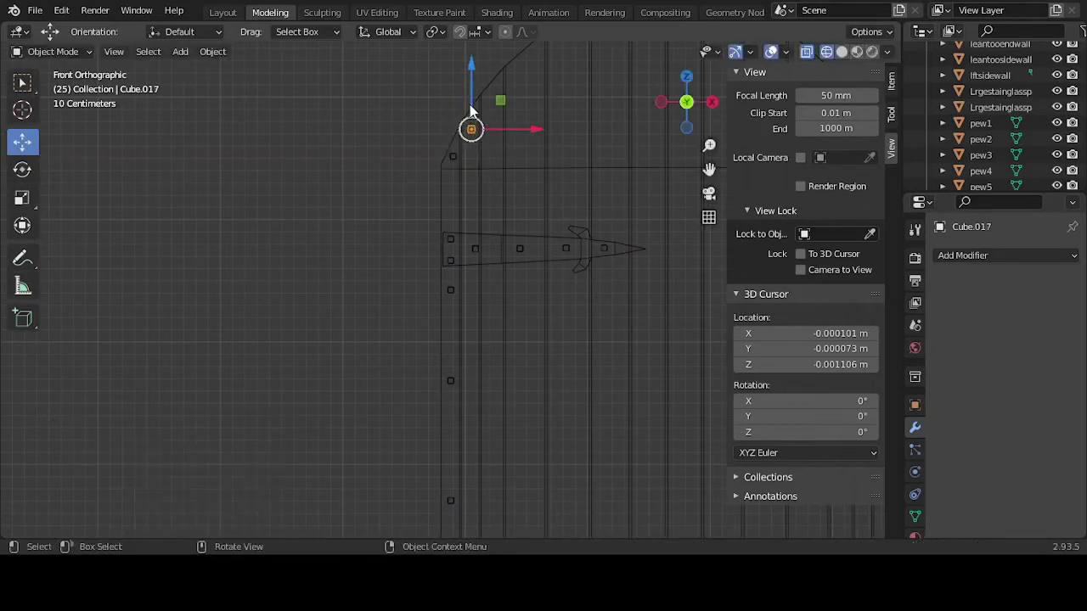
- Duplicate the topmost rivet and place the copy further up the arch's curve, raising it about 0.279 m along Z
{"action": "left_click", "coordinate": [471, 101]}
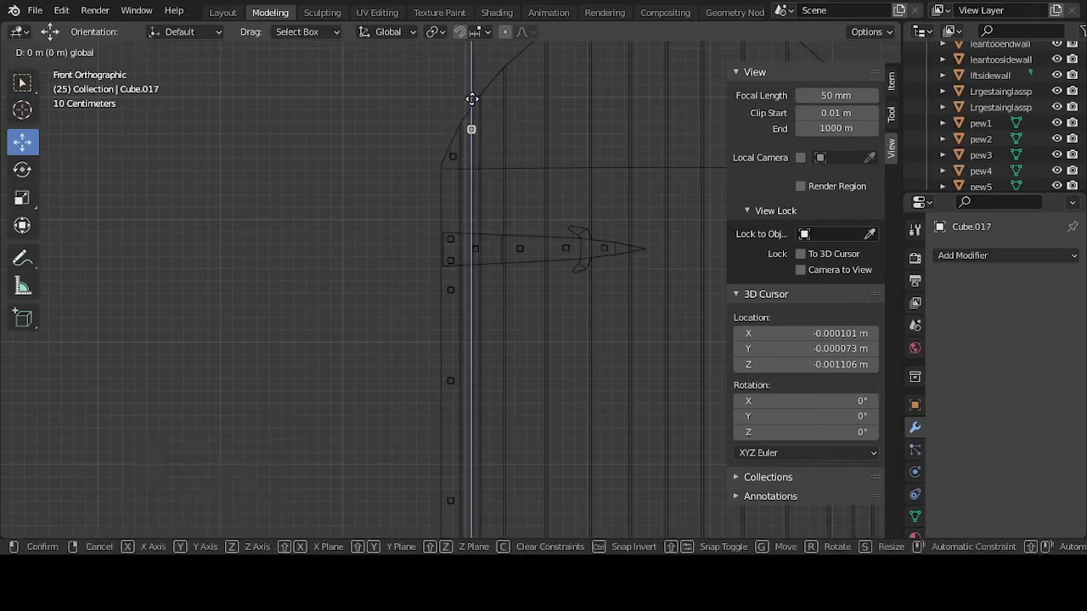
{"action": "key", "text": "shift+d"}
{"action": "left_click", "coordinate": [353, 206]}
{"action": "left_click_drag", "start_coordinate": [516, 128], "coordinate": [493, 66]}
{"action": "key", "text": "KP_Decimal"}
{"action": "scroll", "coordinate": [501, 200], "scroll_direction": "down", "scroll_amount": 11}
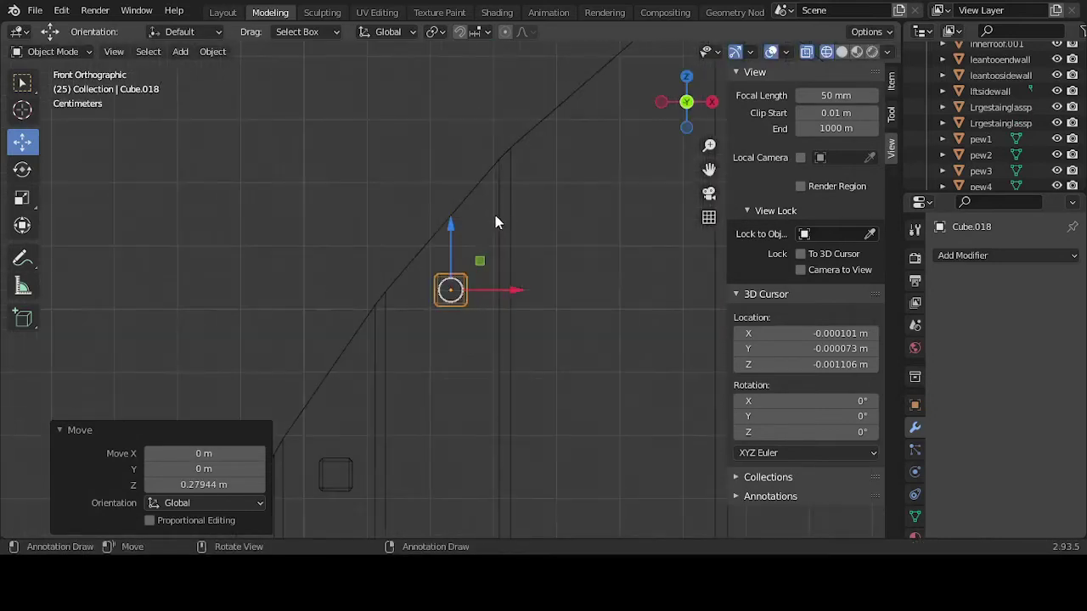
{"action": "scroll", "coordinate": [493, 219], "scroll_direction": "down", "scroll_amount": 2}
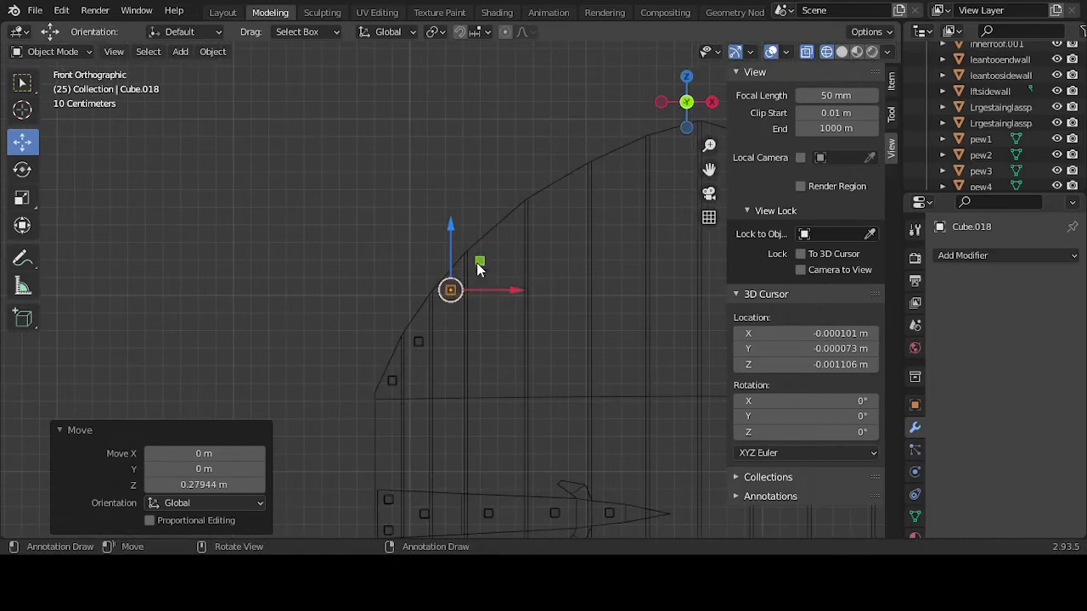
- Nudge the newest rivet inside the arch edge and duplicate three more rivets up the curve, raising the last about 0.104 m along Z
{"action": "left_click_drag", "start_coordinate": [495, 292], "coordinate": [525, 184]}
{"action": "left_click", "coordinate": [495, 288]}
{"action": "key", "text": "shift+d"}
{"action": "right_click", "coordinate": [512, 252]}
{"action": "key", "text": "shift+d"}
{"action": "right_click", "coordinate": [510, 201]}
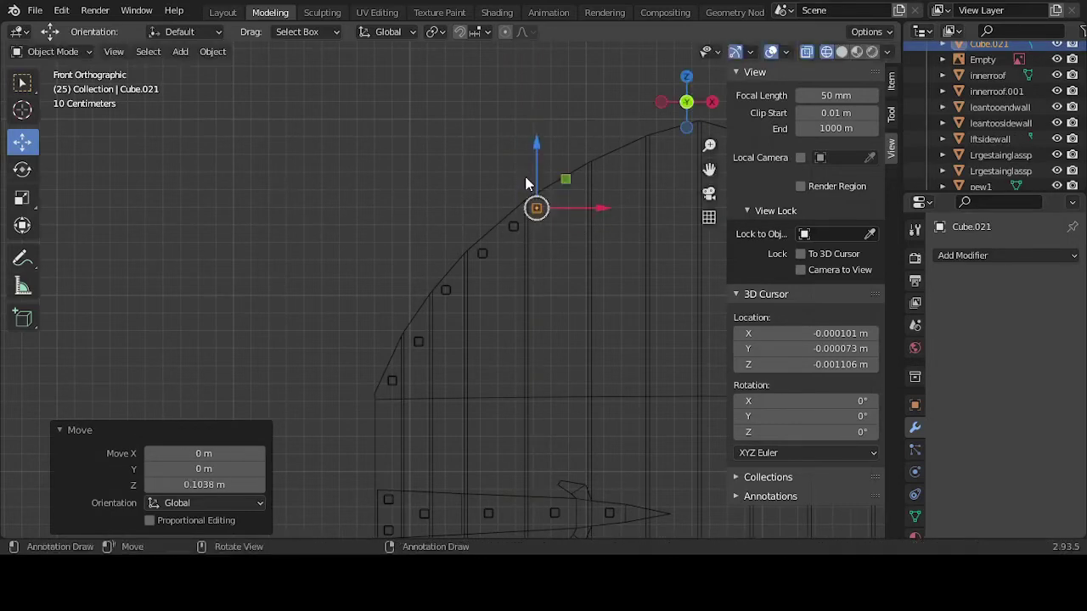
- Duplicate the uppermost rivet and shift the copy toward the arch's peak, raising it about 0.144 m along Z
{"action": "key", "text": "shift+d"}
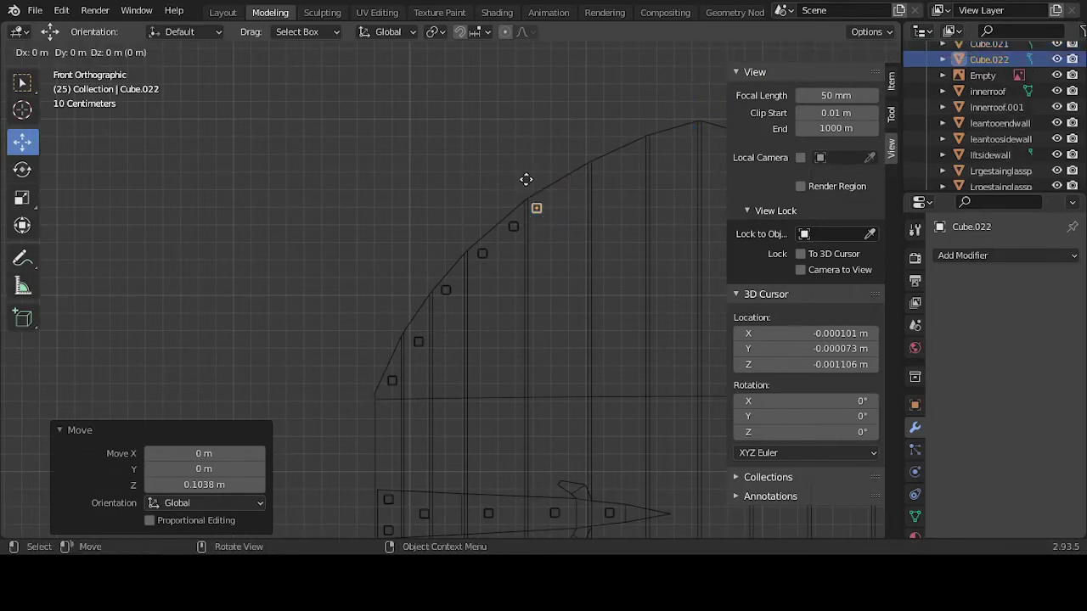
{"action": "right_click", "coordinate": [526, 179]}
{"action": "left_click_drag", "start_coordinate": [583, 208], "coordinate": [558, 150]}
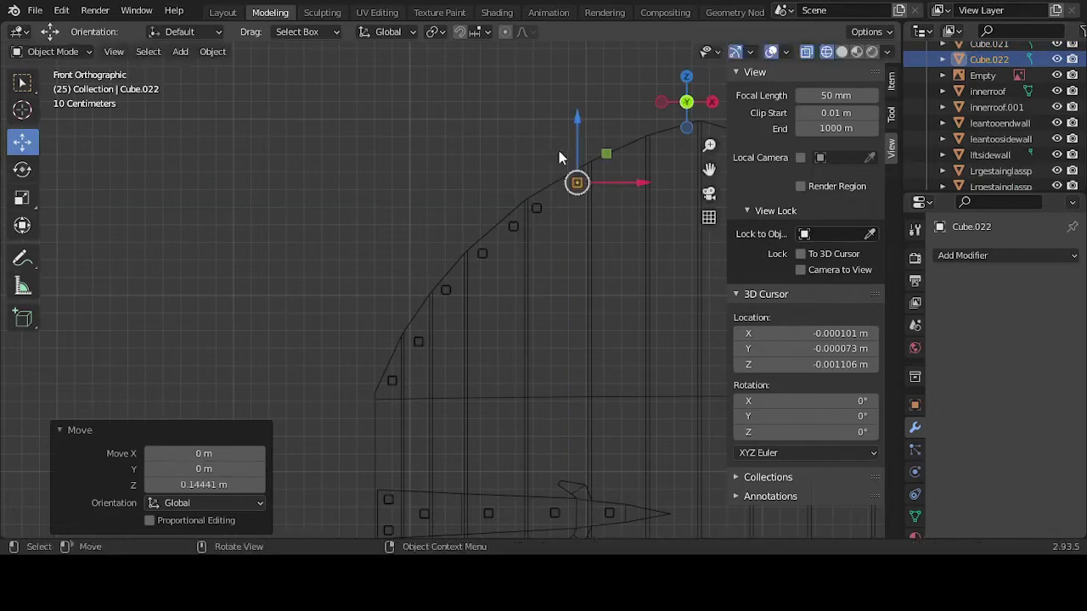
{"action": "left_click", "coordinate": [383, 162]}
{"action": "scroll", "coordinate": [380, 160], "scroll_direction": "down", "scroll_amount": 4}
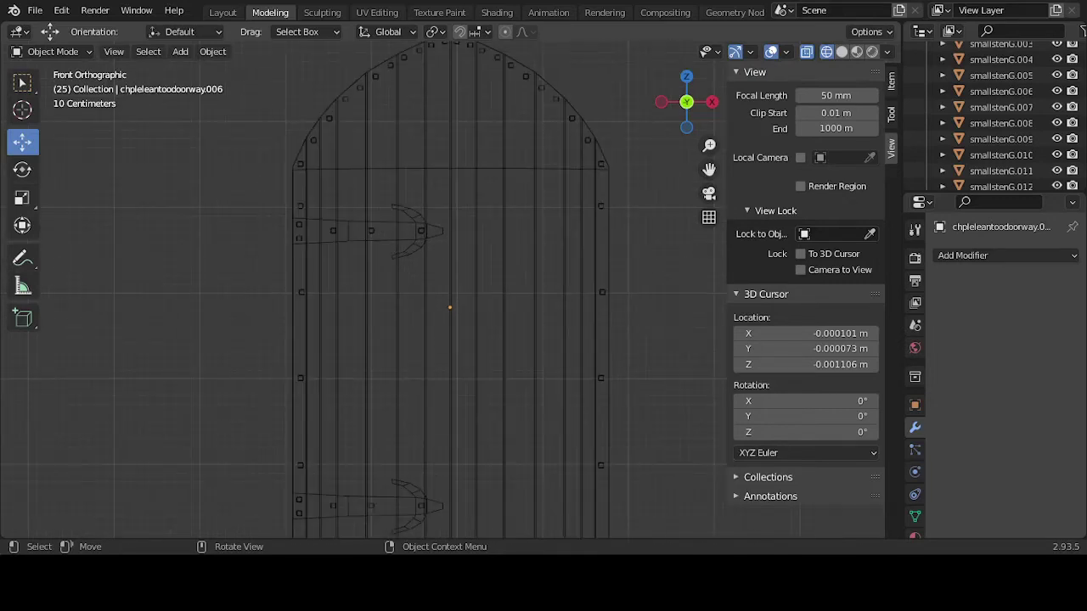
{"action": "scroll", "coordinate": [450, 306], "scroll_direction": "down", "scroll_amount": 1}
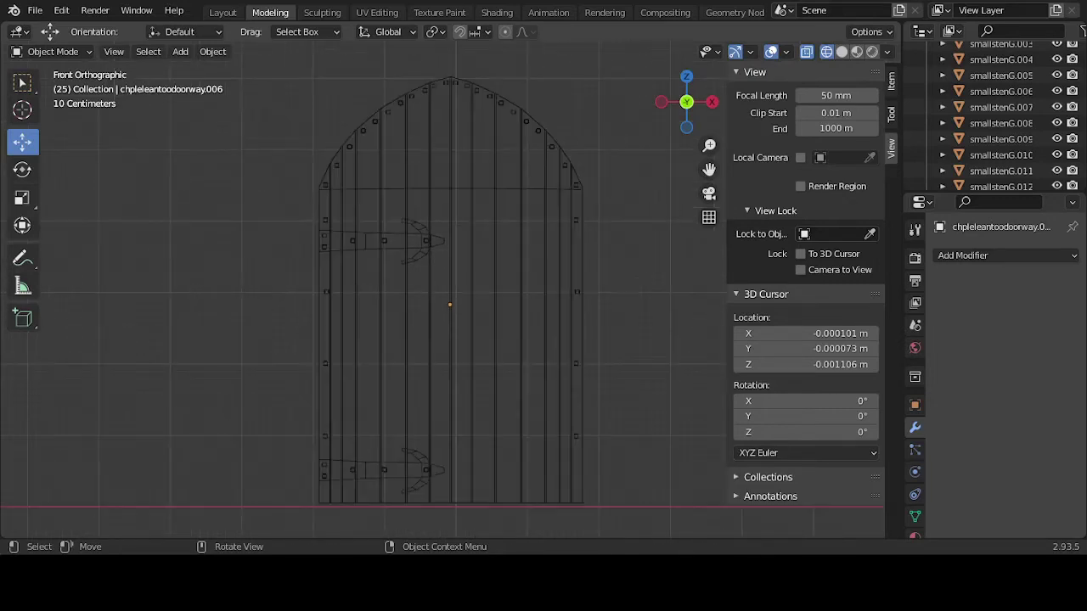
{"action": "left_click", "coordinate": [324, 438]}
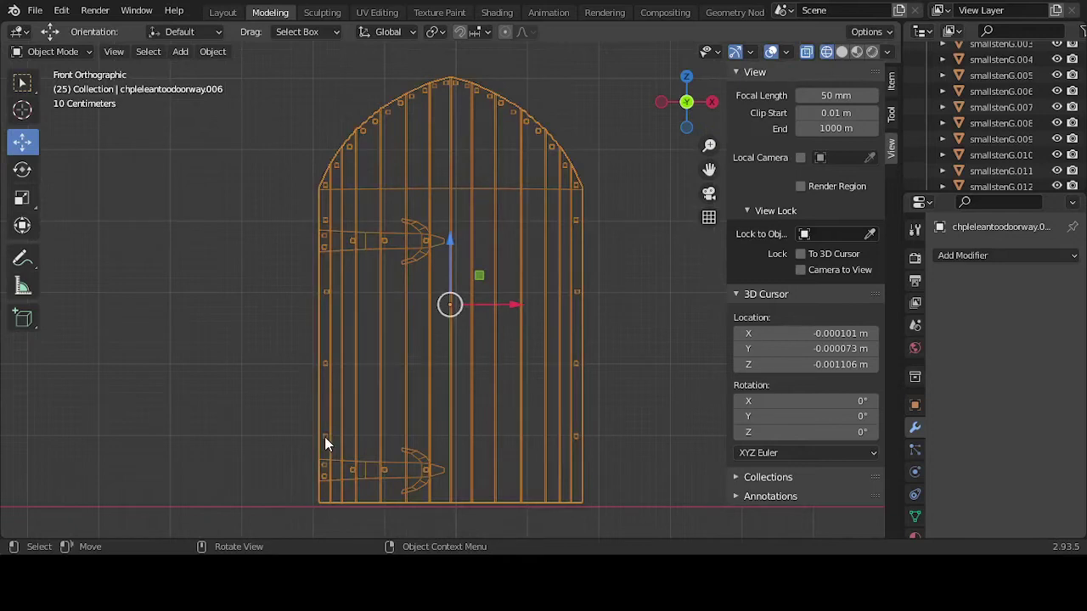
{"action": "left_click", "coordinate": [623, 395]}
{"action": "left_click", "coordinate": [325, 441]}
{"action": "key", "text": "Tab"}
{"action": "left_click", "coordinate": [325, 438]}
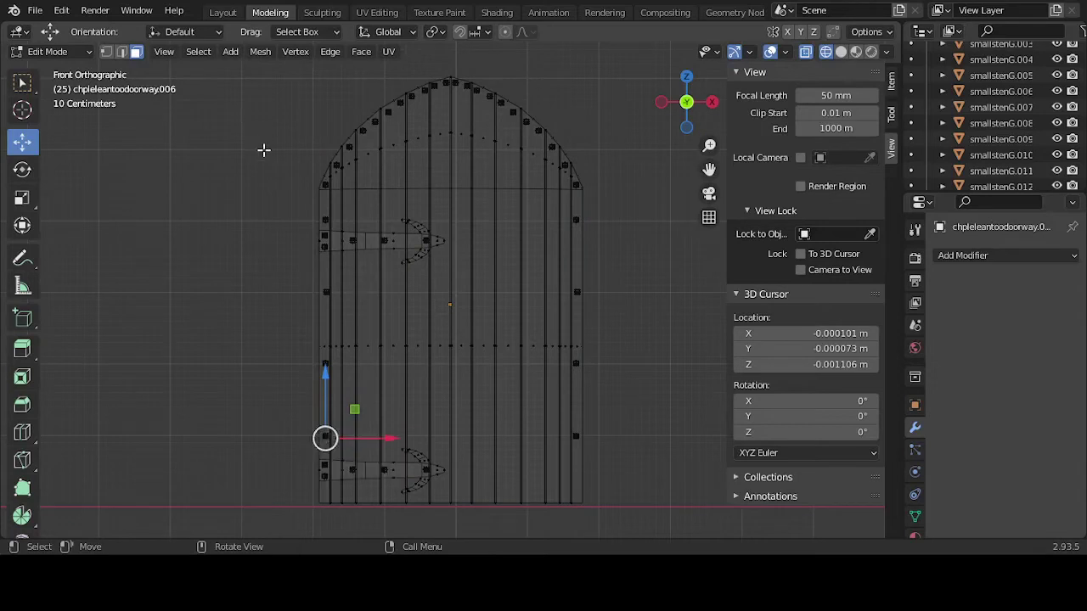
{"action": "key", "text": "ctrl+l"}
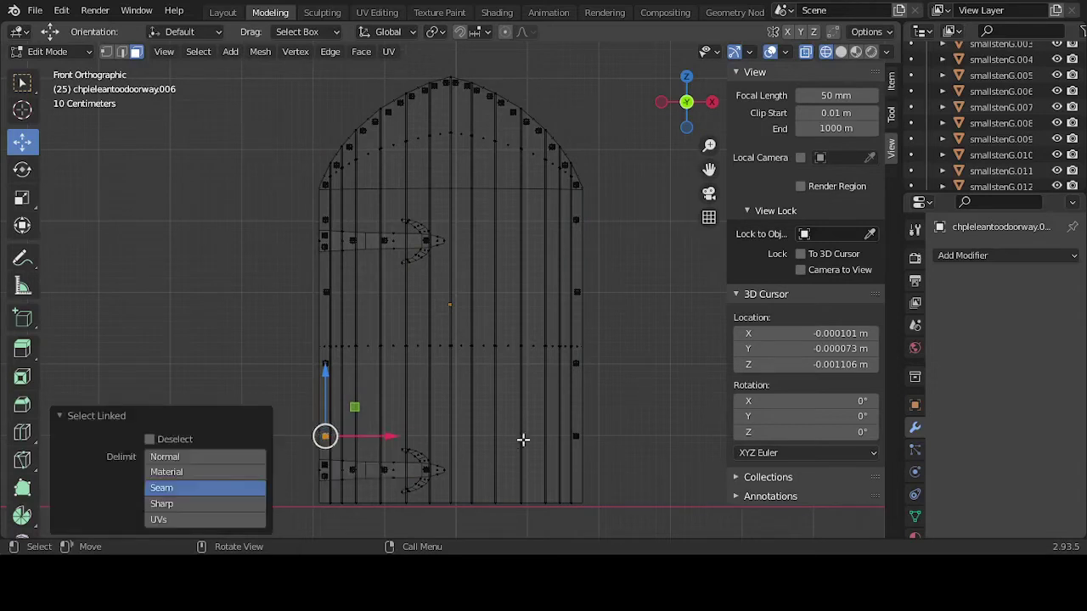
{"action": "left_click", "coordinate": [578, 436], "text": "shift"}
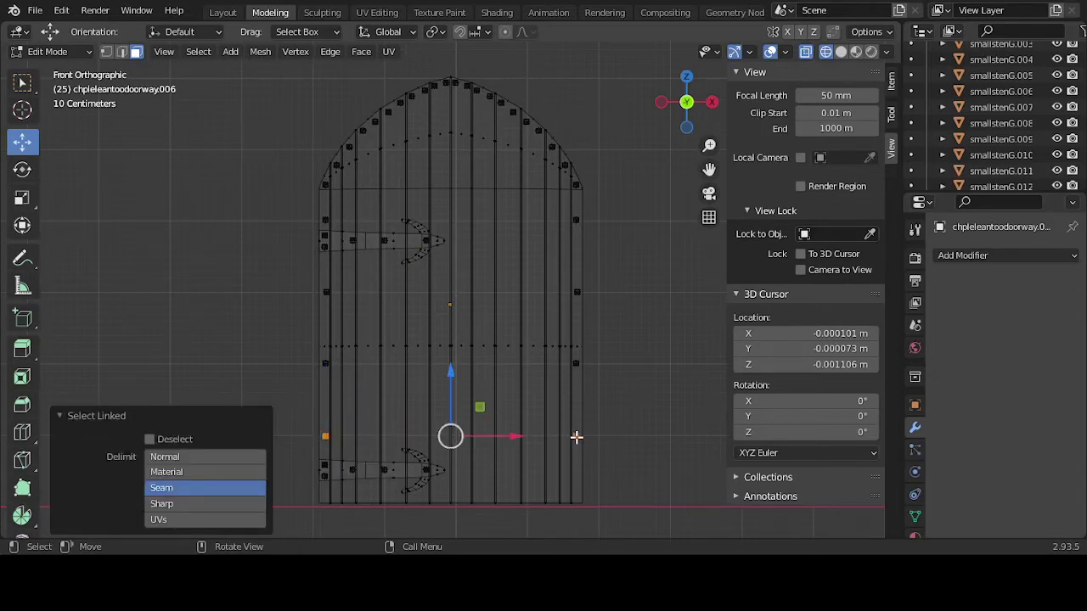
{"action": "left_click", "coordinate": [626, 415]}
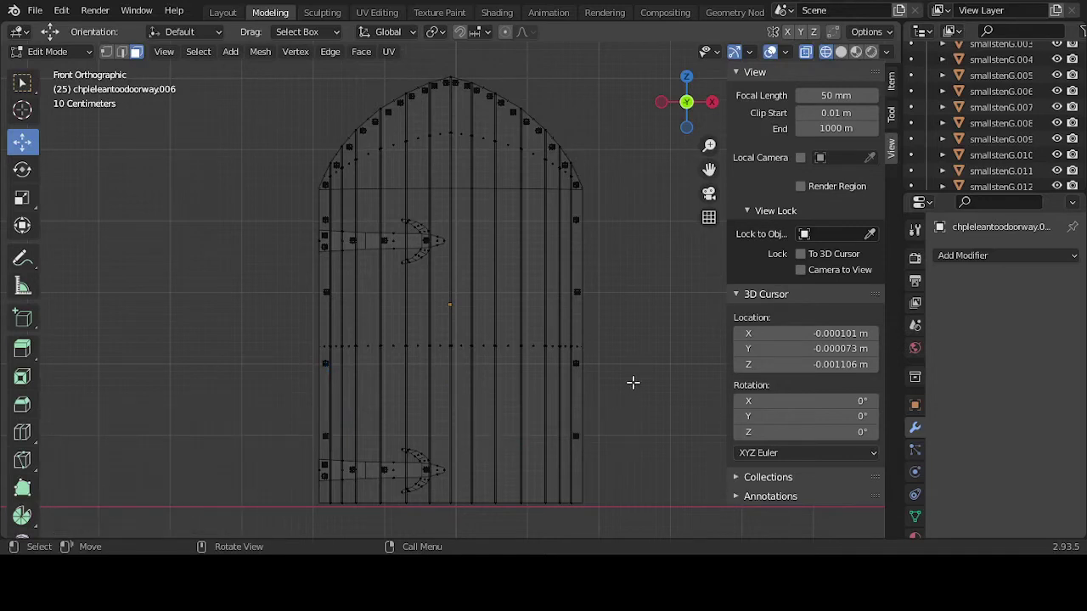
{"action": "key", "text": "Tab"}
{"action": "left_click", "coordinate": [633, 382]}
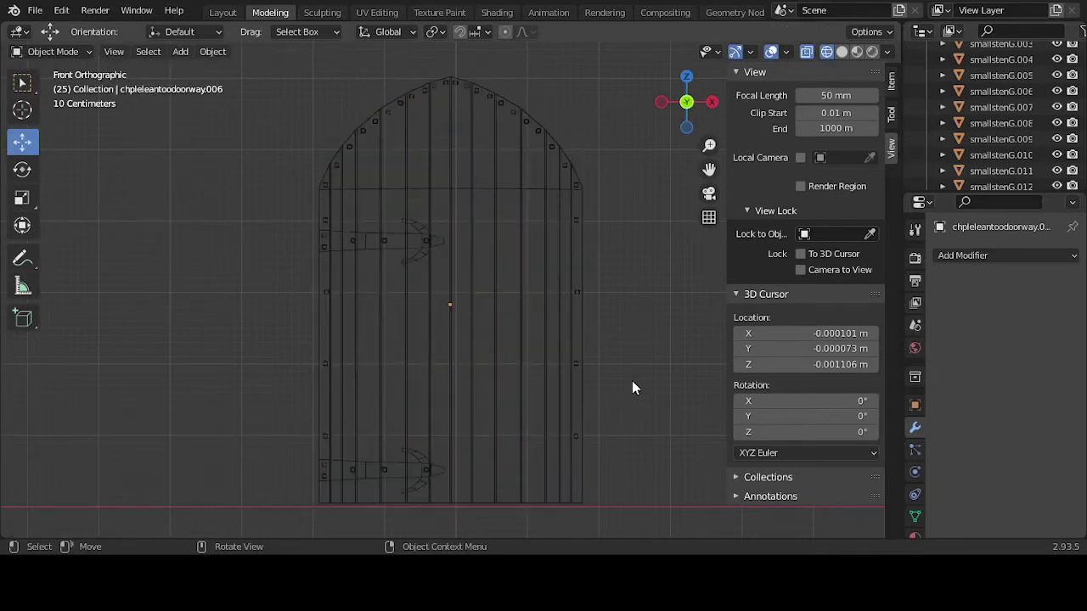
- Add a 2 m plane mesh at the 3D cursor and align it to the view
{"action": "key", "text": "shift+a"}
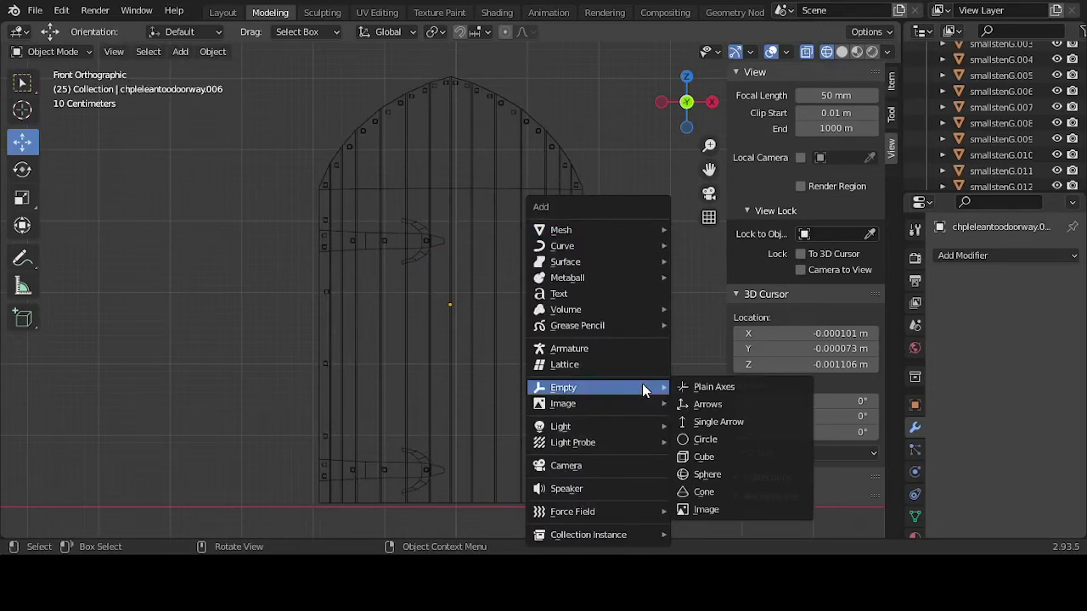
{"action": "mouse_move", "coordinate": [605, 229]}
{"action": "left_click", "coordinate": [705, 230]}
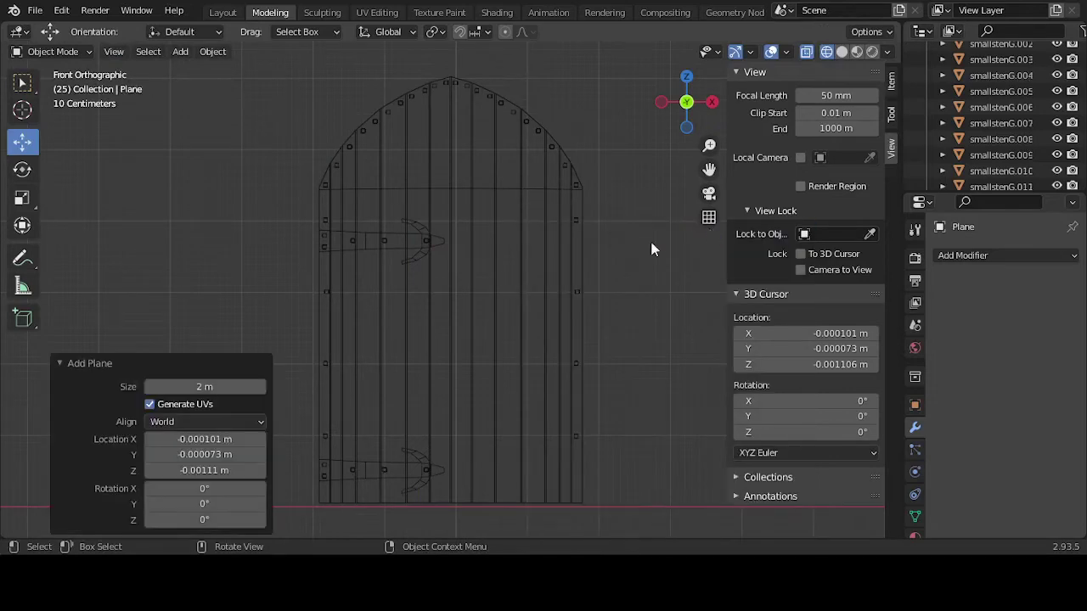
{"action": "left_click", "coordinate": [210, 422]}
{"action": "left_click", "coordinate": [209, 456]}
{"action": "scroll", "coordinate": [415, 405], "scroll_direction": "down", "scroll_amount": 5}
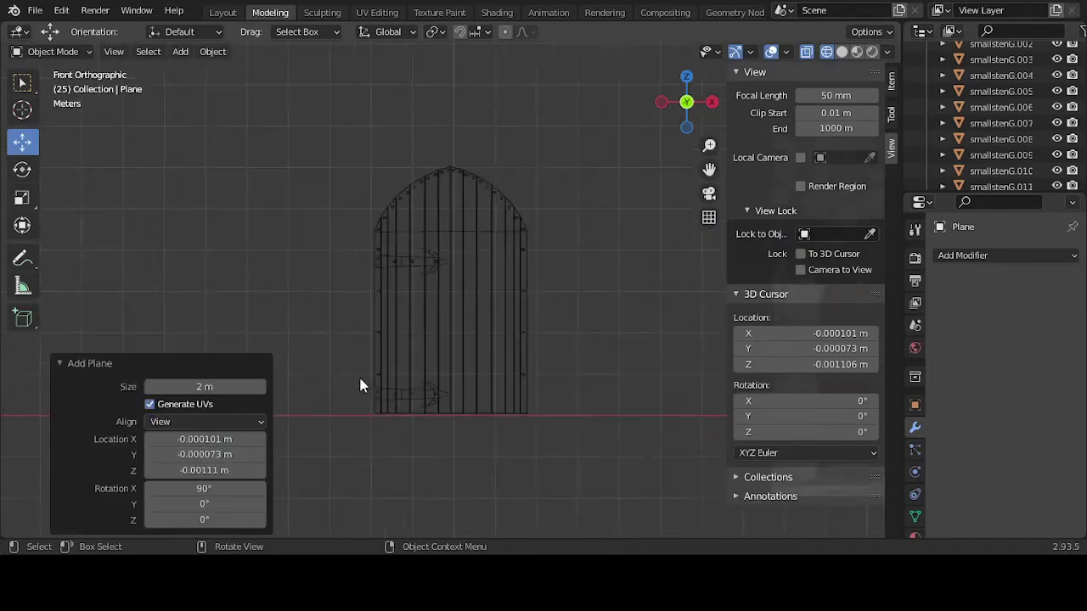
{"action": "scroll", "coordinate": [610, 405], "scroll_direction": "down", "scroll_amount": 4}
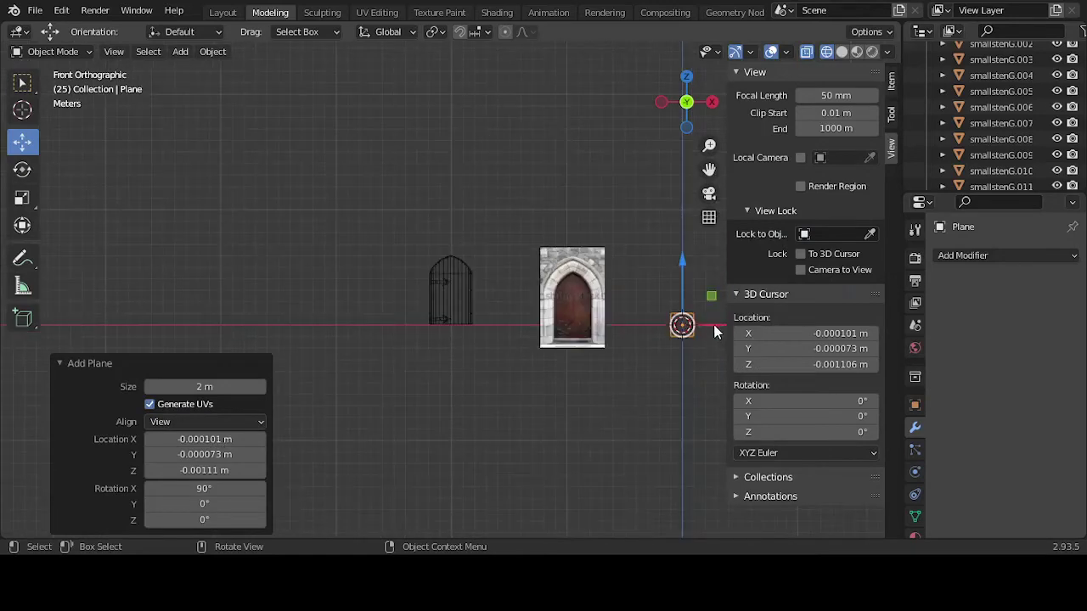
- Move the plane about -18.895 m along X to the door and raise it about 2.424 m along Z
{"action": "key", "text": "g"}
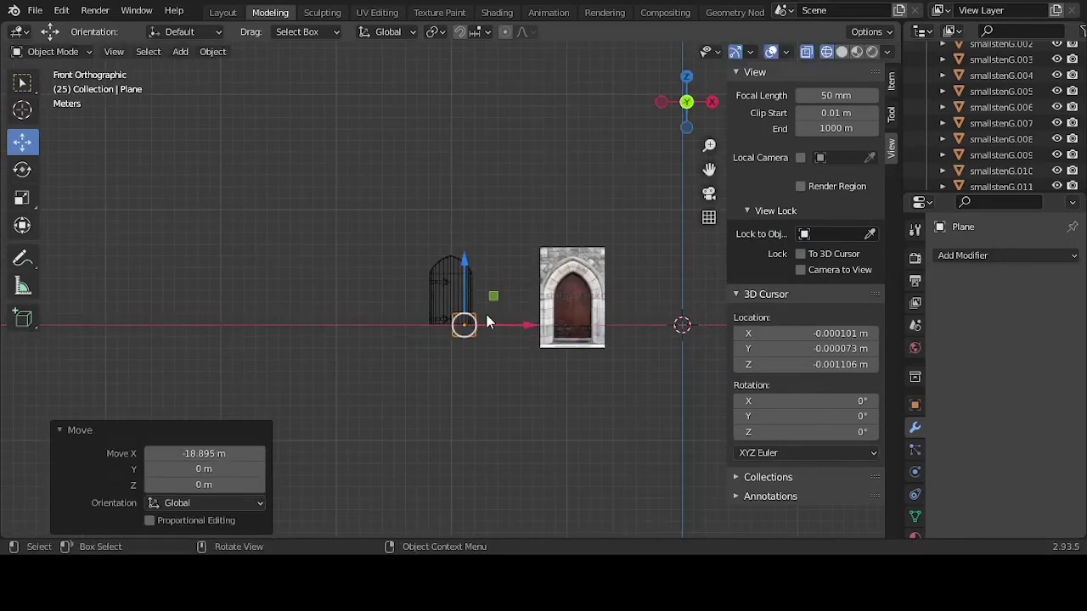
{"action": "key", "text": "KP_Decimal"}
{"action": "scroll", "coordinate": [509, 336], "scroll_direction": "down", "scroll_amount": 6}
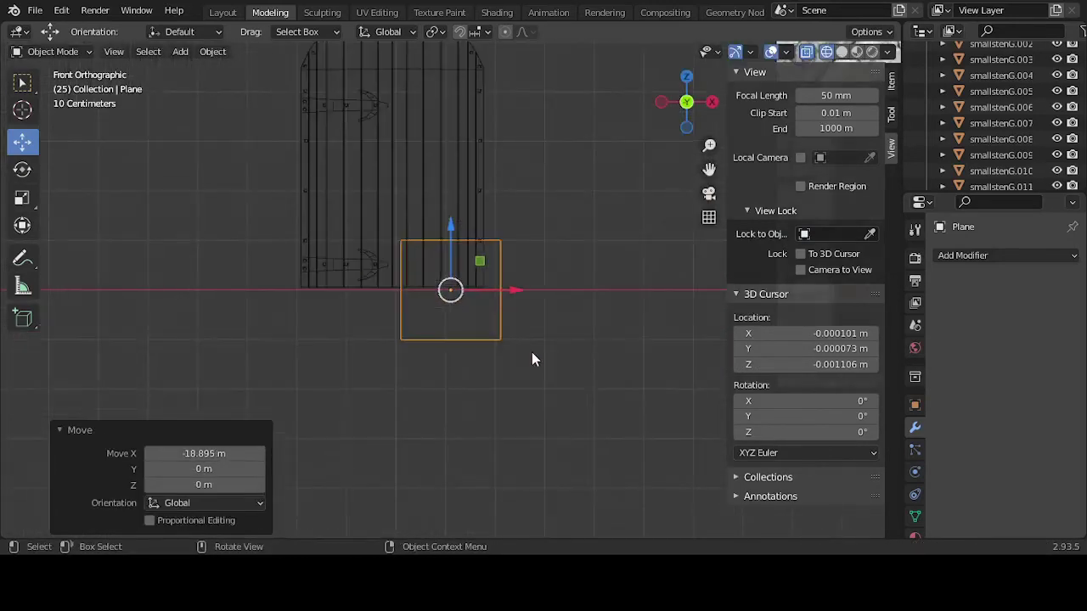
{"action": "left_click_drag", "start_coordinate": [455, 240], "coordinate": [461, 115]}
{"action": "key", "text": "KP_Decimal"}
{"action": "scroll", "coordinate": [539, 225], "scroll_direction": "down", "scroll_amount": 3}
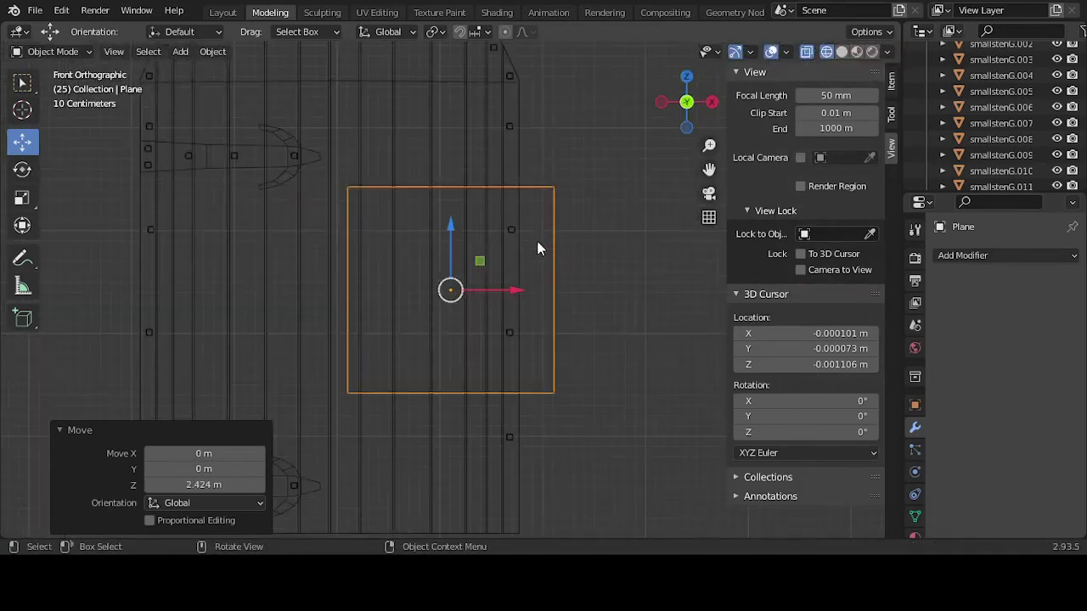
- Scale the plane to about 0.271 and shift it about 0.31 m along X and 0.062 m along Z, near the edge opposite the hinges
{"action": "left_click", "coordinate": [21, 197]}
{"action": "key", "text": "s"}
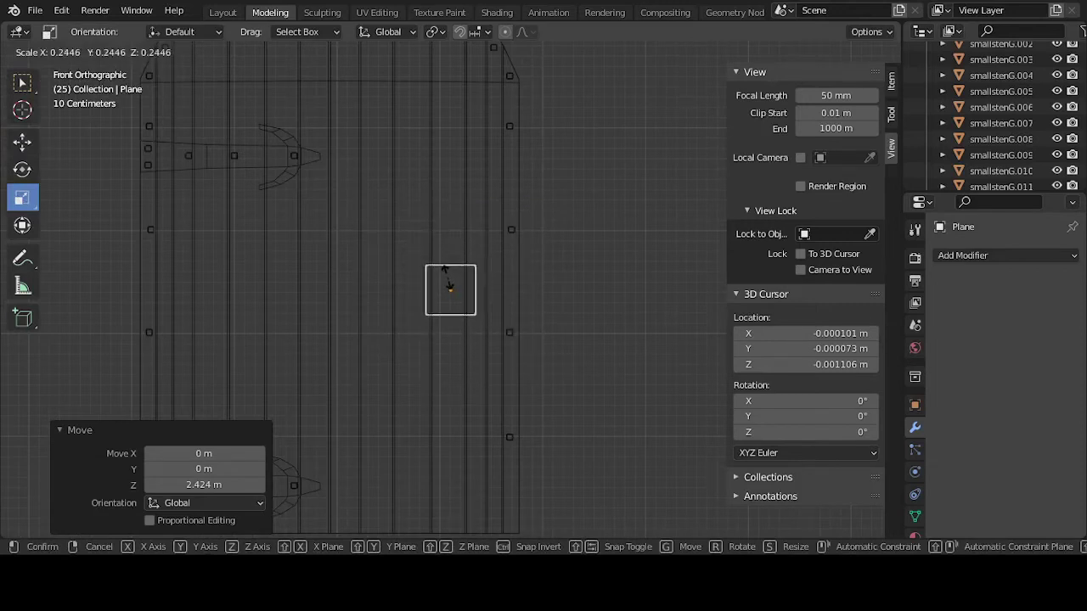
{"action": "left_click", "coordinate": [445, 266]}
{"action": "left_click", "coordinate": [22, 141]}
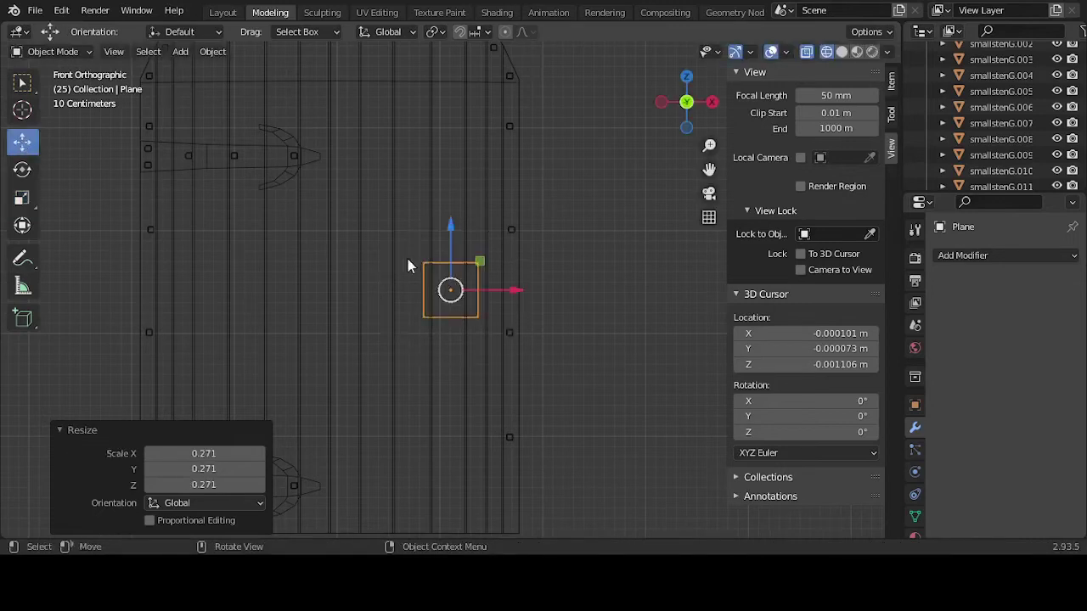
{"action": "left_click_drag", "start_coordinate": [491, 292], "coordinate": [530, 290]}
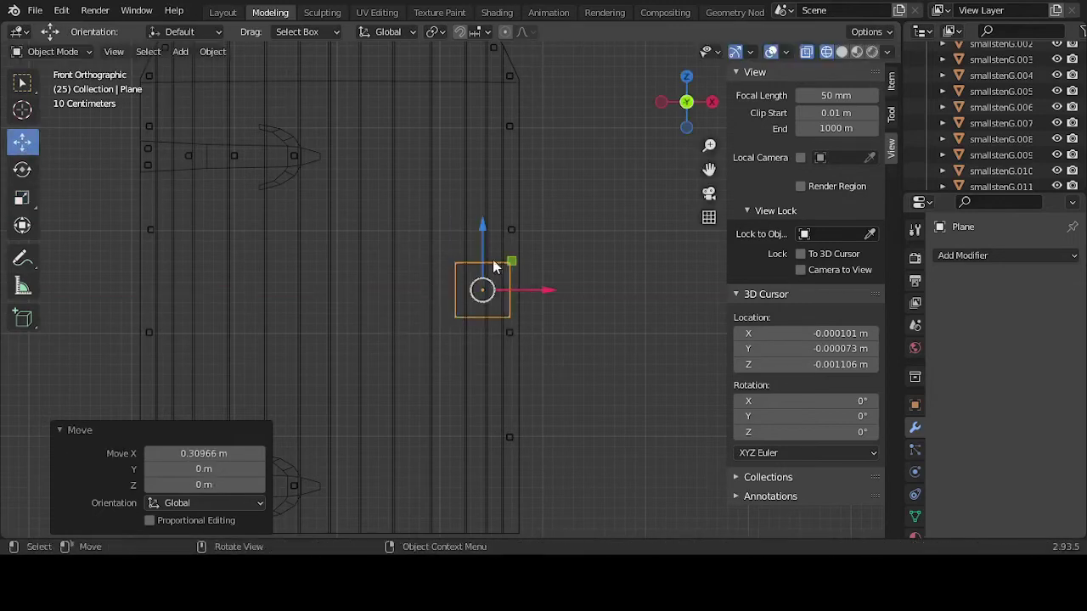
{"action": "left_click_drag", "start_coordinate": [483, 248], "coordinate": [484, 241]}
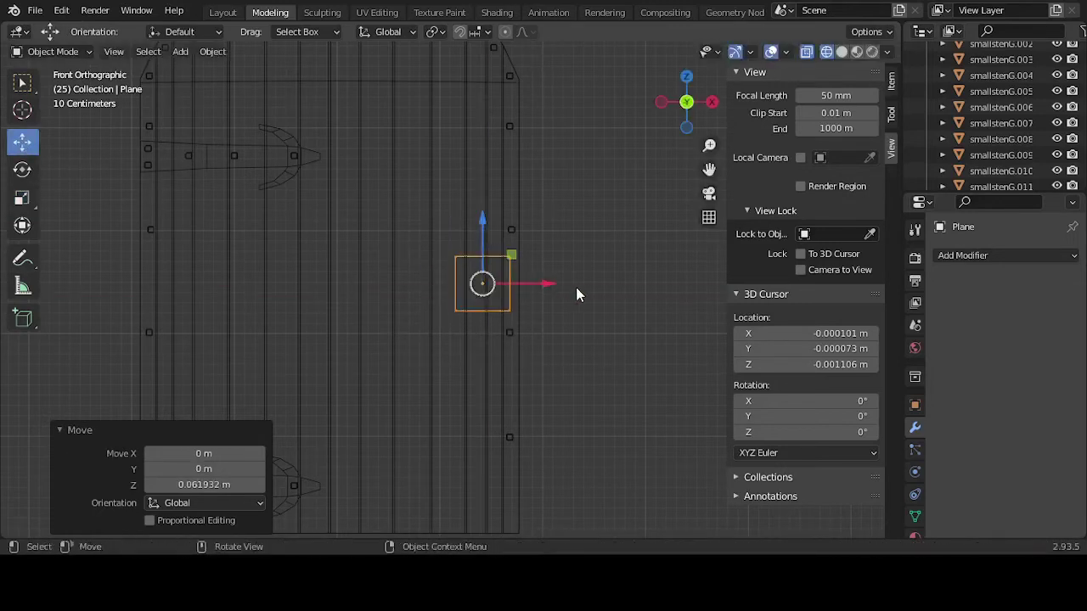
- Give the small plane a Solidify modifier with an offset of 0 and apply it
{"action": "mouse_move", "coordinate": [578, 288]}
{"action": "middle_mouse_down"}
{"action": "mouse_move", "coordinate": [540, 271]}
{"action": "mouse_move", "coordinate": [621, 309]}
{"action": "mouse_move", "coordinate": [568, 298]}
{"action": "middle_mouse_up"}
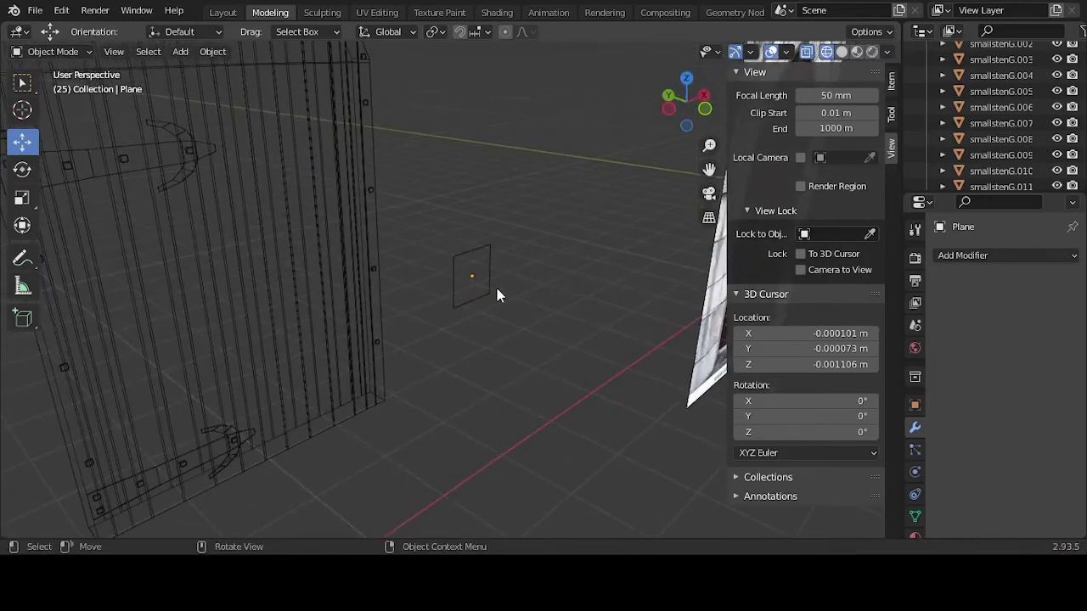
{"action": "left_click", "coordinate": [975, 257]}
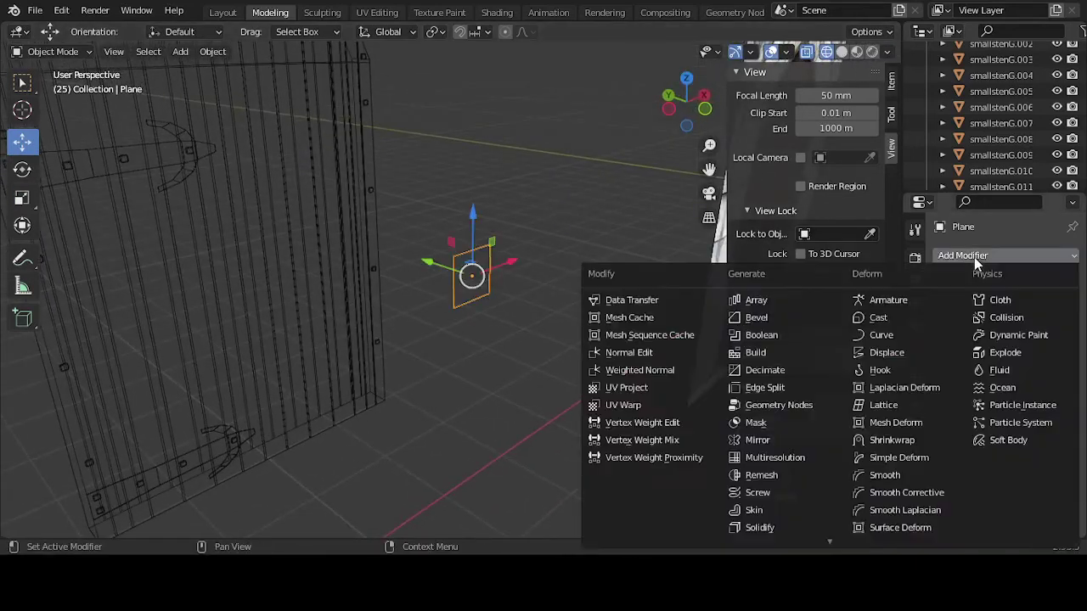
{"action": "left_click", "coordinate": [786, 527]}
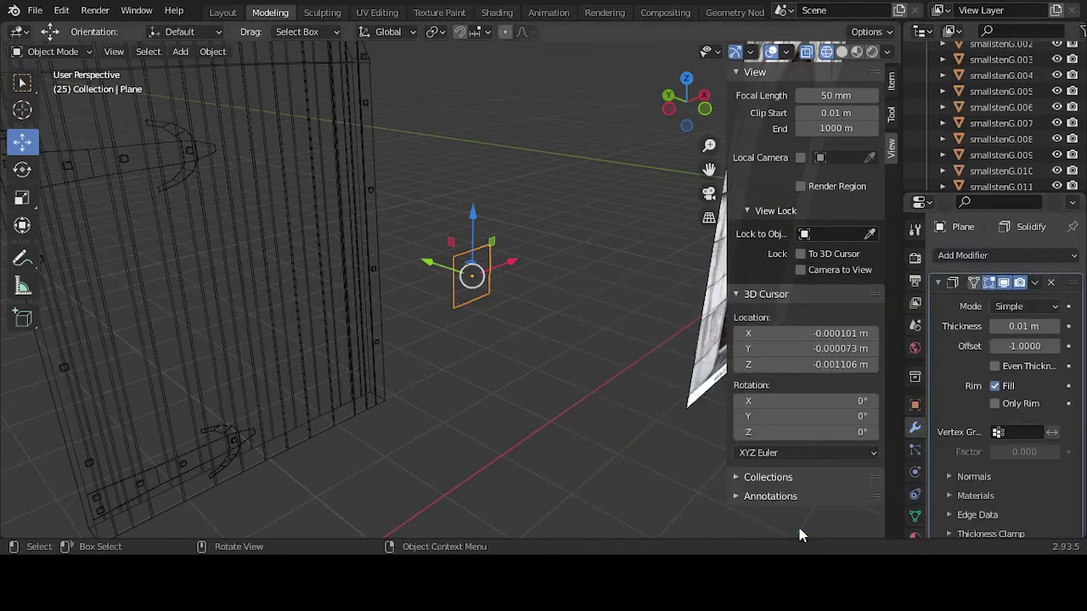
{"action": "left_click", "coordinate": [1043, 346]}
{"action": "type", "text": "0"}
{"action": "key", "text": "Return"}
{"action": "left_click", "coordinate": [1035, 283]}
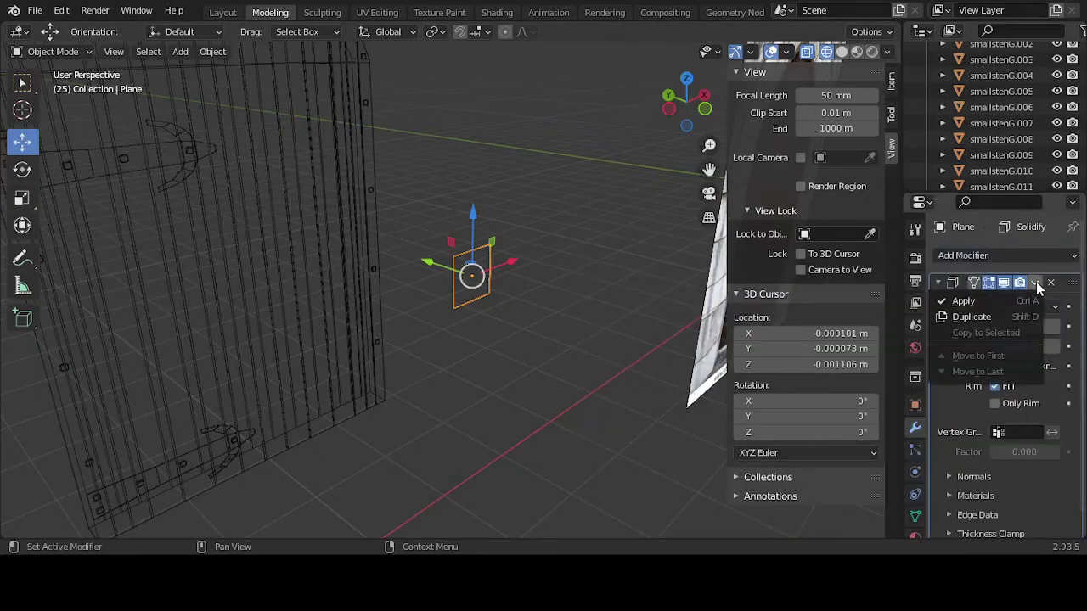
{"action": "left_click", "coordinate": [968, 302]}
{"action": "left_click", "coordinate": [524, 347]}
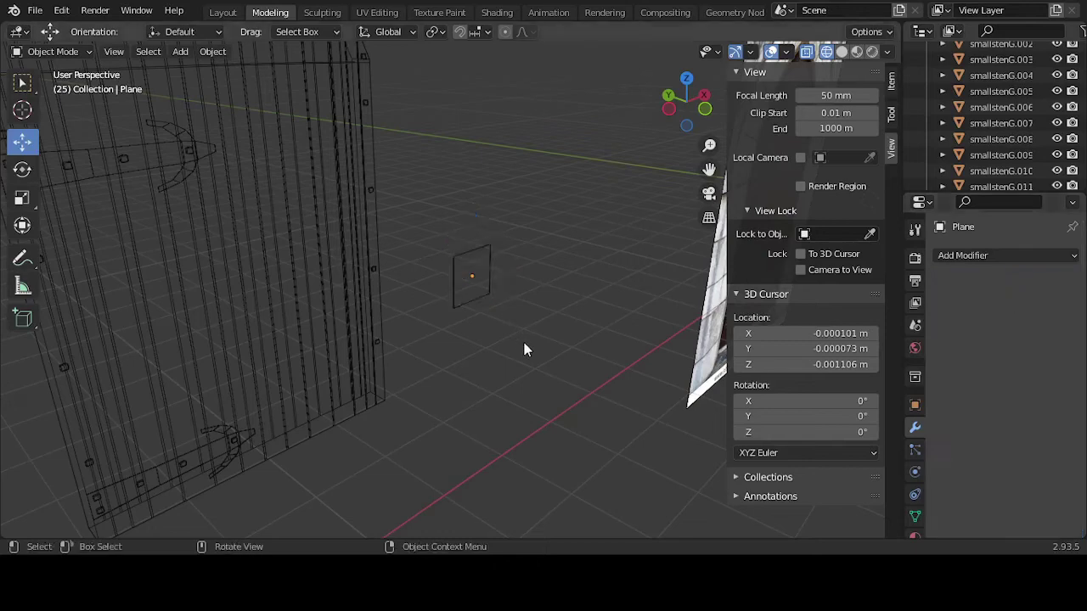
- Move the square plate about 1.792 m and a further 0.163 m along Y toward the door face, switching to solid shading
{"action": "left_click", "coordinate": [453, 300]}
{"action": "middle_click_drag", "start_coordinate": [557, 375], "coordinate": [545, 355]}
{"action": "left_click_drag", "start_coordinate": [404, 263], "coordinate": [243, 245]}
{"action": "left_click", "coordinate": [841, 52]}
{"action": "middle_click_drag", "start_coordinate": [389, 276], "coordinate": [419, 287]}
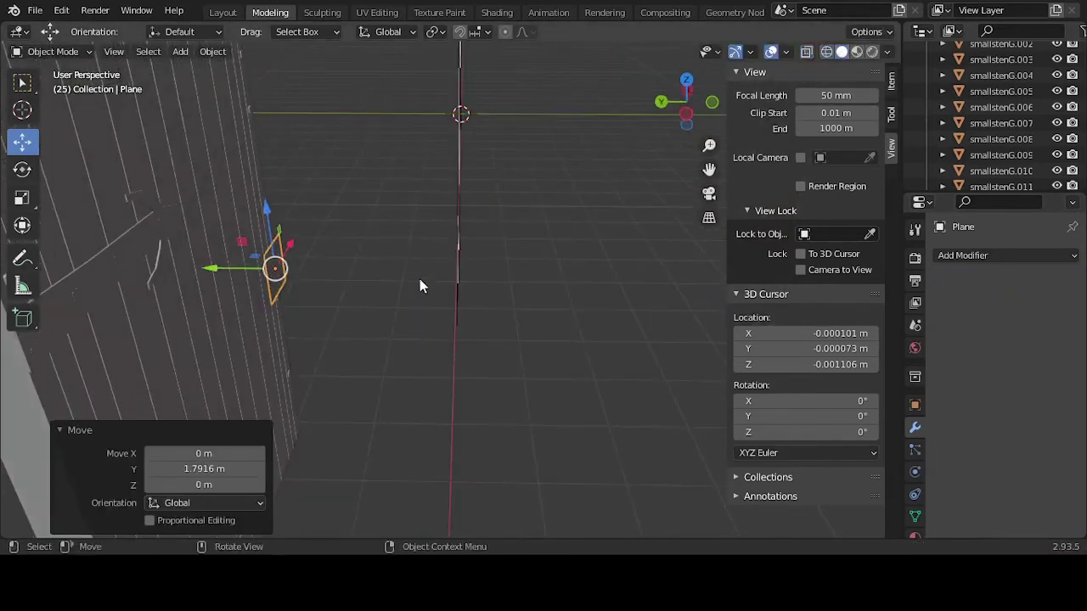
{"action": "left_click_drag", "start_coordinate": [222, 270], "coordinate": [204, 271]}
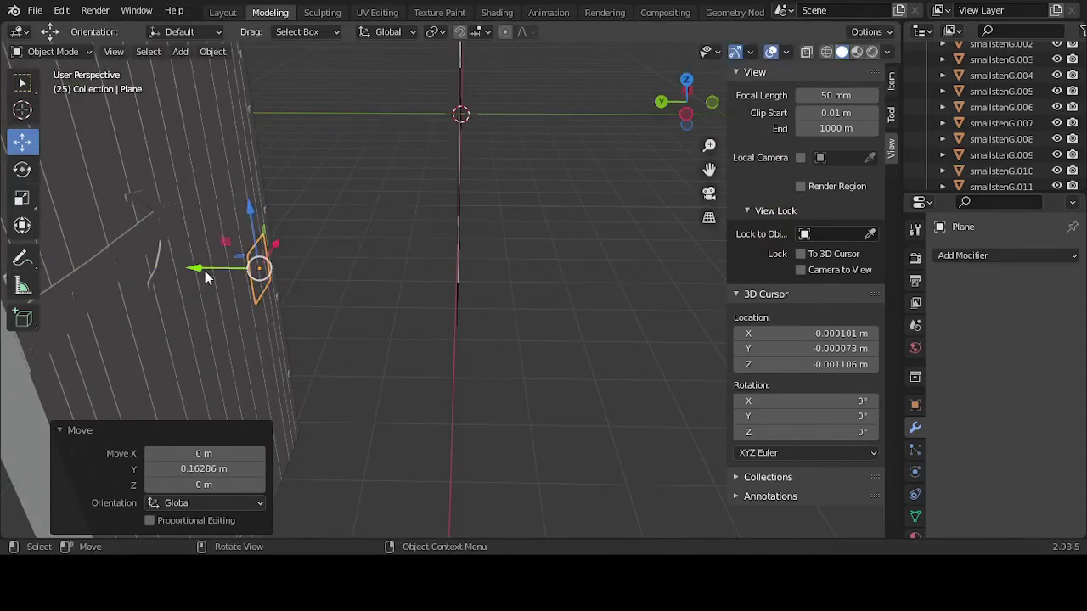
- Fine-tune the square plate's position along Y so it lies on the door's face, just inside the edge rivets
{"action": "key", "text": "KP_Decimal"}
{"action": "key", "text": "shift+z"}
{"action": "key", "text": "g"}
{"action": "key", "text": "y"}
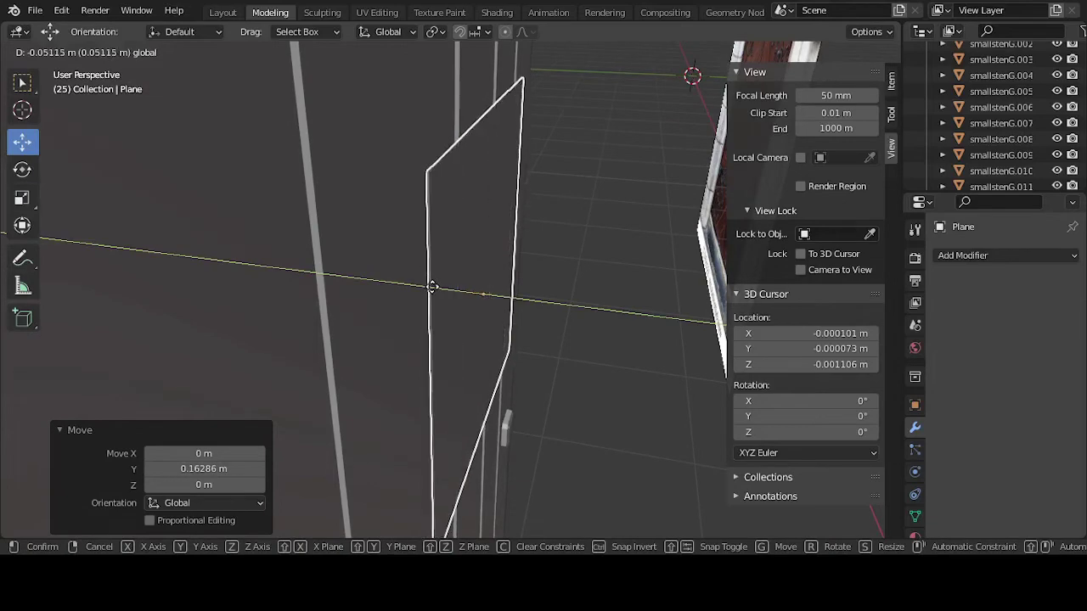
{"action": "left_click", "coordinate": [431, 284]}
{"action": "key", "text": "shift+z"}
{"action": "left_click", "coordinate": [609, 270]}
{"action": "middle_click_drag", "start_coordinate": [617, 268], "coordinate": [486, 261]}
{"action": "scroll", "coordinate": [446, 263], "scroll_direction": "down", "scroll_amount": 8}
{"action": "scroll", "coordinate": [475, 279], "scroll_direction": "up", "scroll_amount": 5}
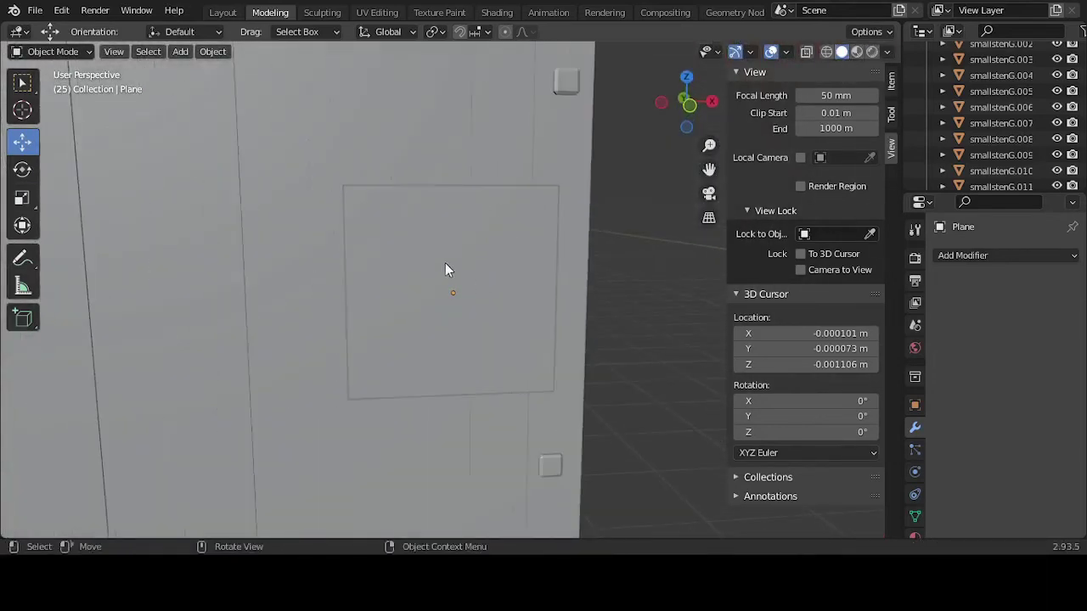
{"action": "scroll", "coordinate": [445, 263], "scroll_direction": "down", "scroll_amount": 3}
{"action": "left_click", "coordinate": [506, 396]}
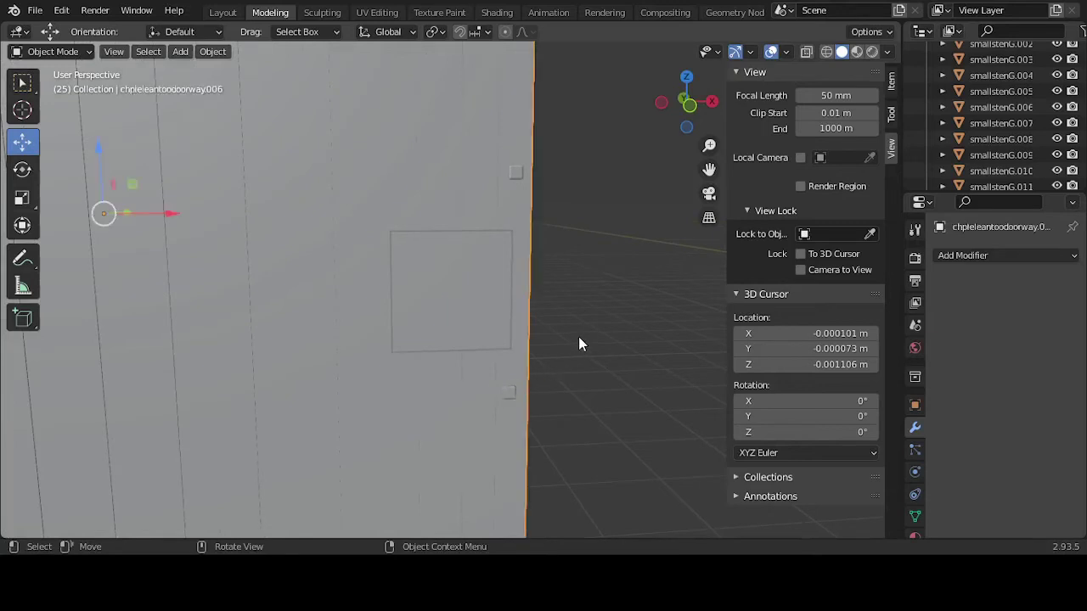
- Add a UV sphere and move it about -18.787 m along X to the arched door
{"action": "scroll", "coordinate": [576, 343], "scroll_direction": "down", "scroll_amount": 1}
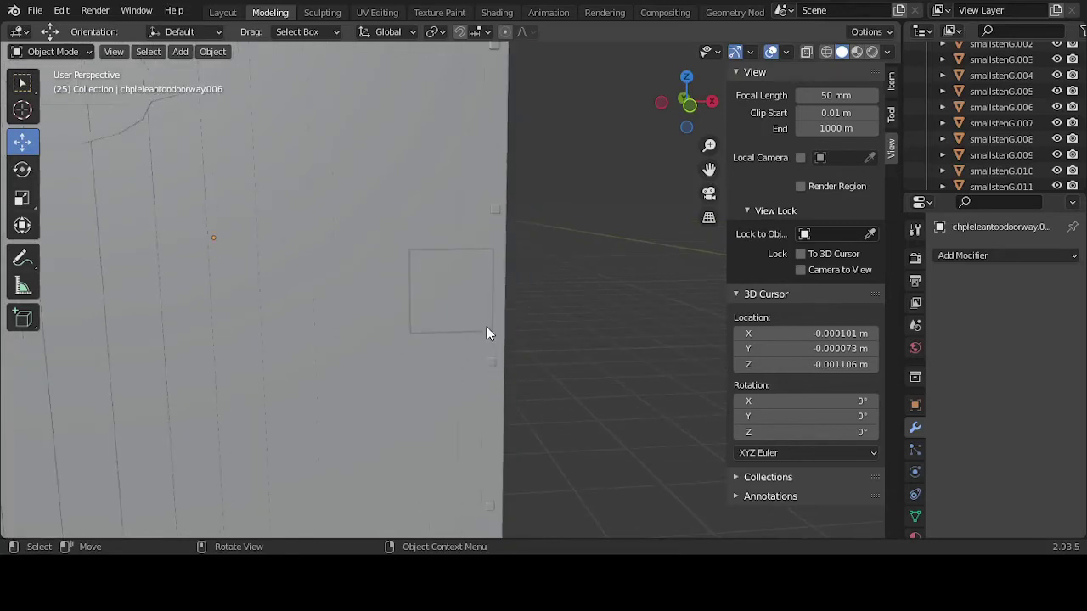
{"action": "left_click", "coordinate": [439, 288]}
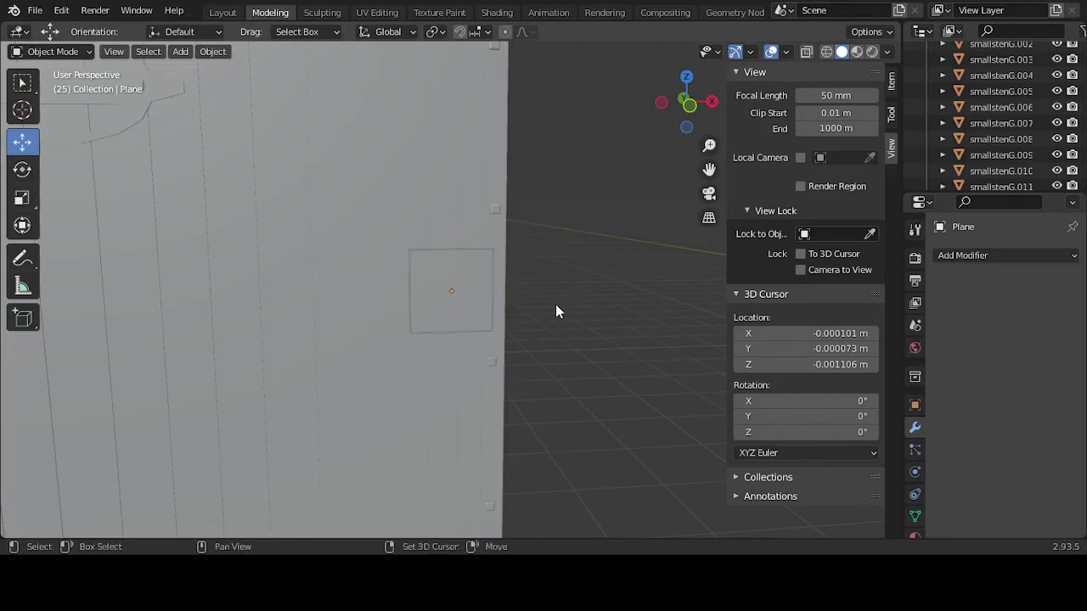
{"action": "key", "text": "shift+a"}
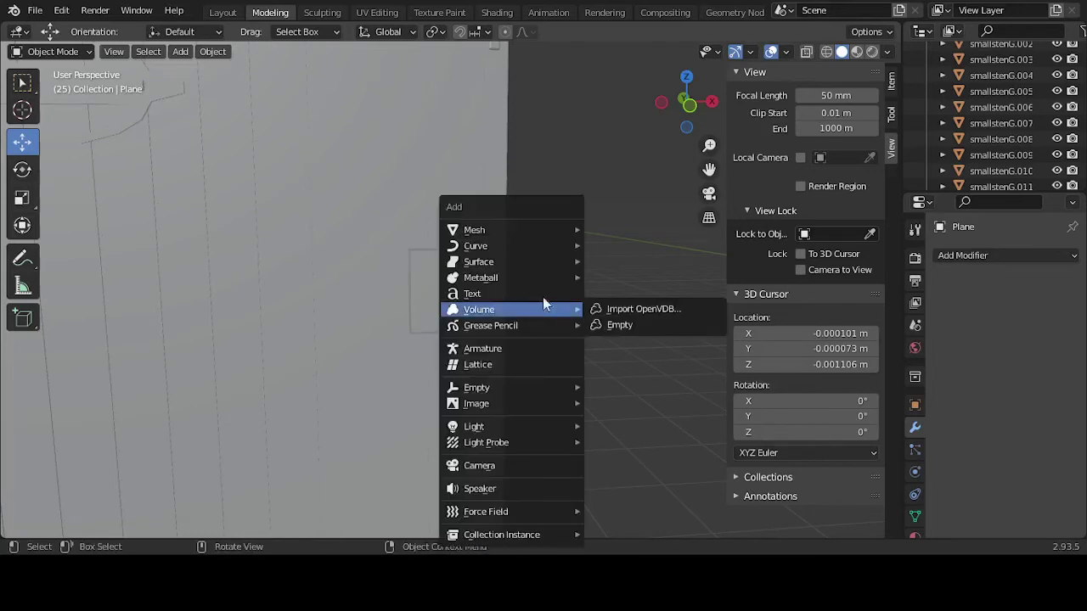
{"action": "mouse_move", "coordinate": [489, 229]}
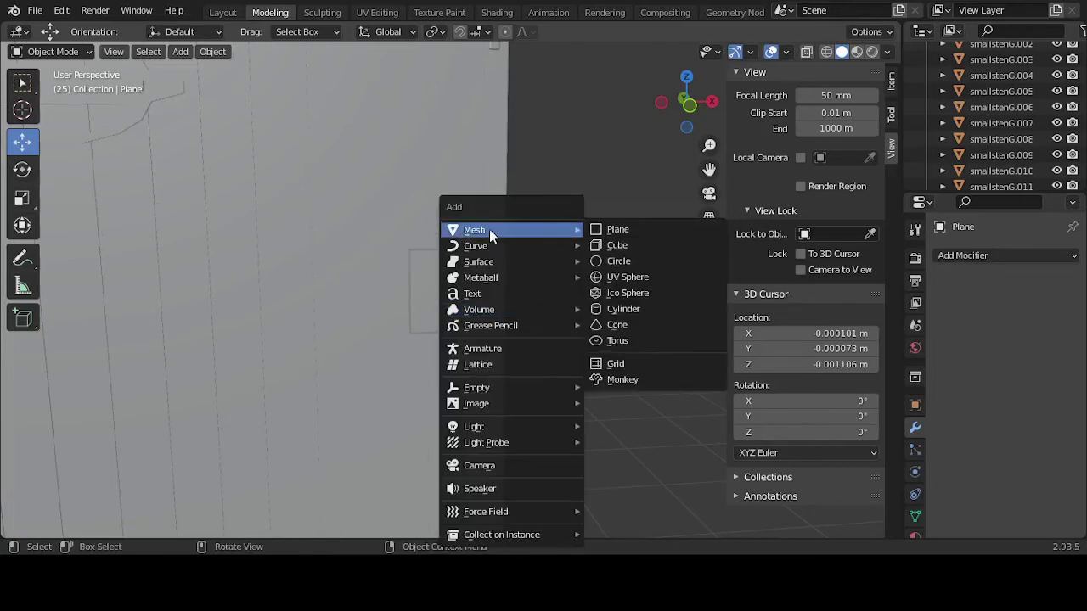
{"action": "left_click", "coordinate": [630, 280]}
{"action": "scroll", "coordinate": [544, 338], "scroll_direction": "down", "scroll_amount": 8}
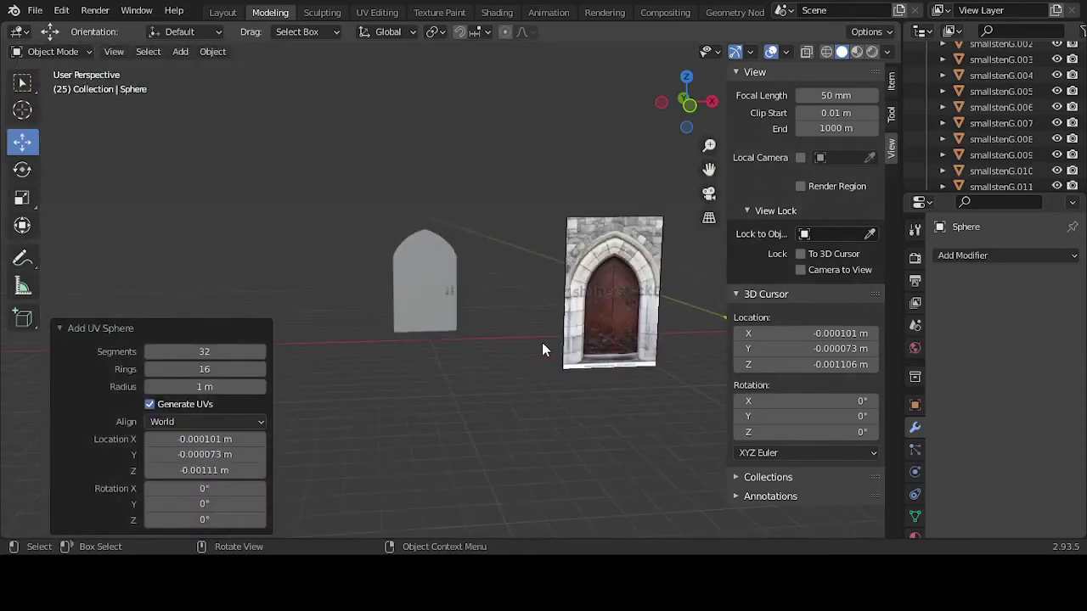
{"action": "left_click_drag", "start_coordinate": [656, 307], "coordinate": [503, 328]}
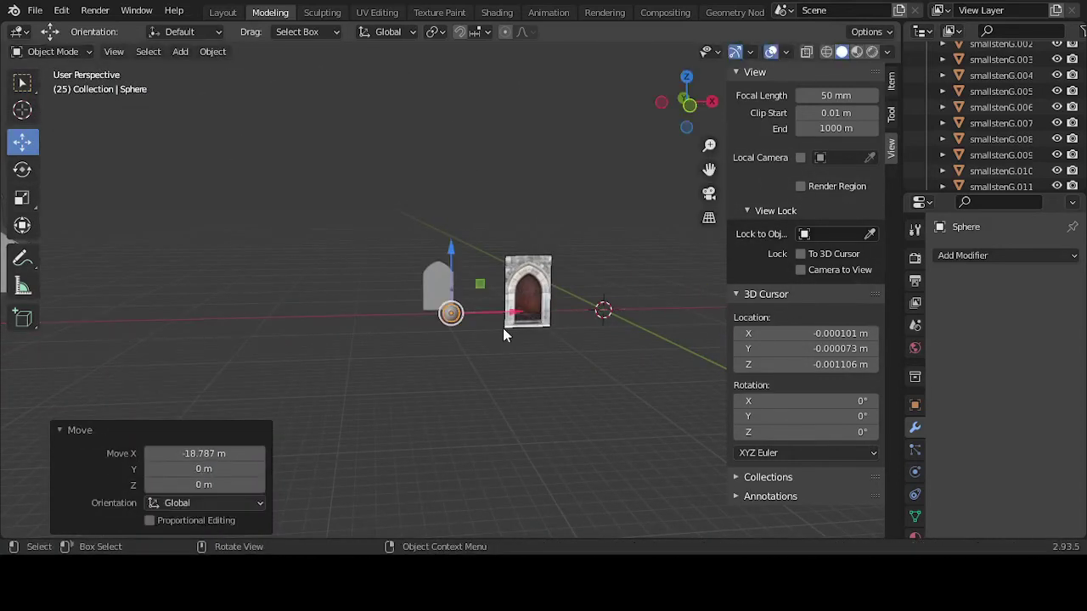
- Rotate the sphere 90° about the X axis so its pole faces forward
{"action": "key", "text": "KP_1"}
{"action": "key", "text": "KP_Decimal"}
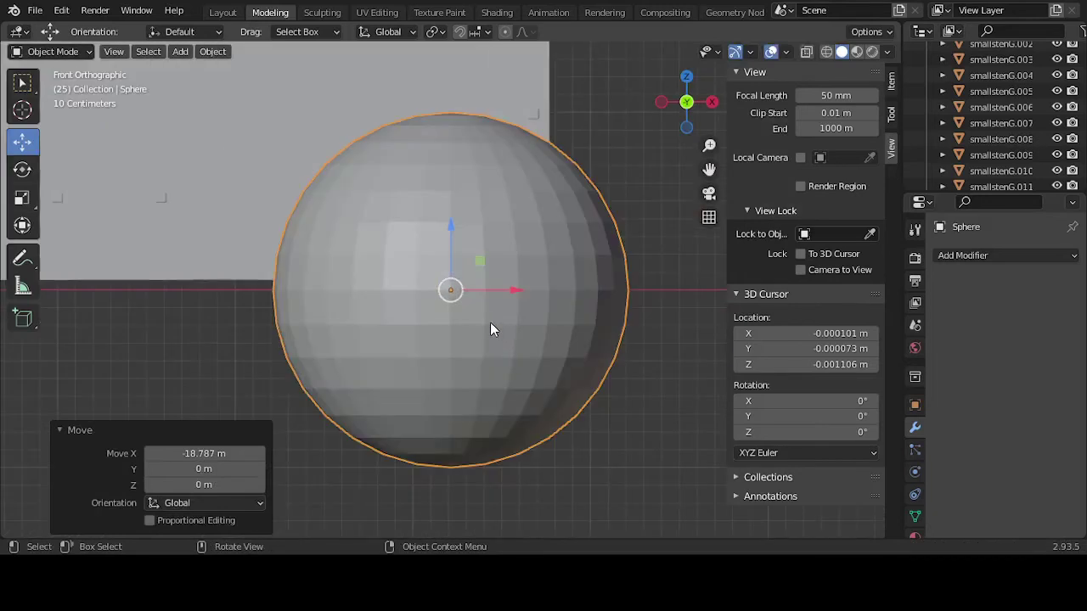
{"action": "key", "text": "r"}
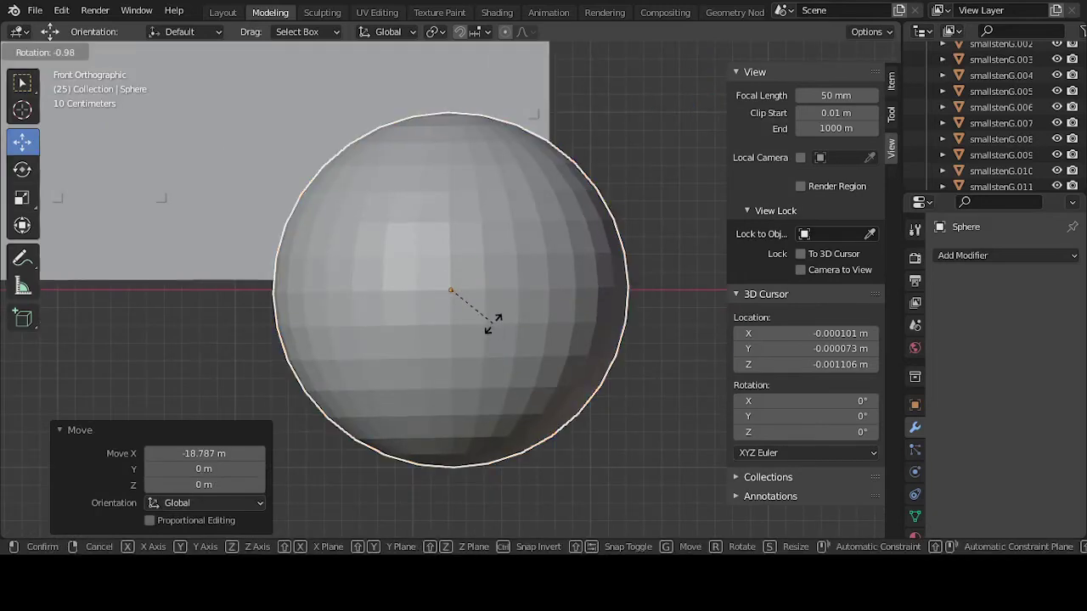
{"action": "type", "text": "x90"}
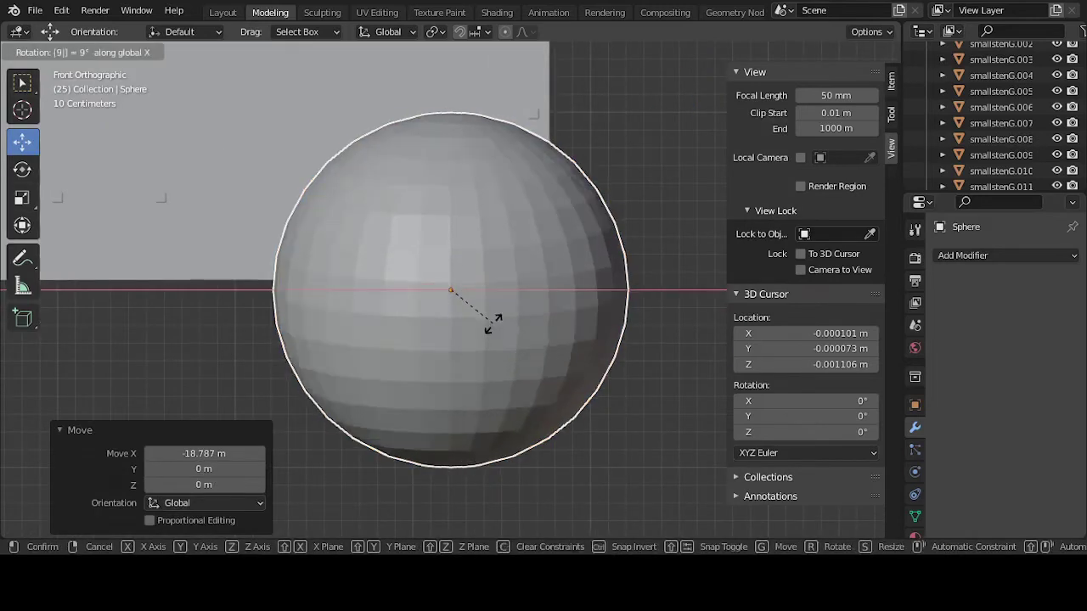
{"action": "key", "text": "Return"}
- Raise the sphere about 2.319 m along Z toward the height of the square plate
{"action": "scroll", "coordinate": [476, 292], "scroll_direction": "down", "scroll_amount": 5}
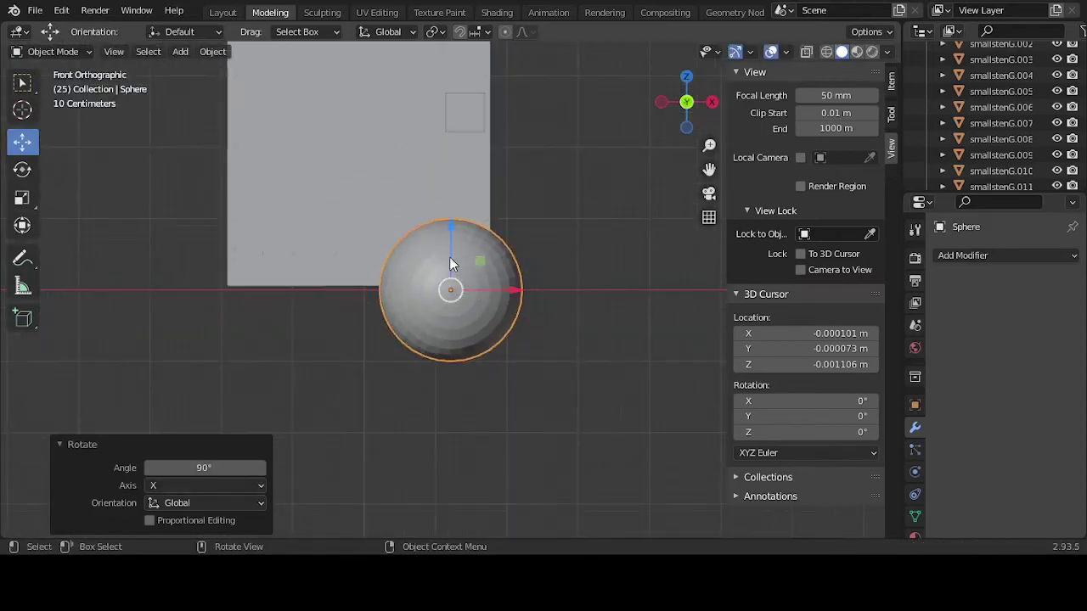
{"action": "key", "text": "g"}
{"action": "key", "text": "z"}
{"action": "left_click", "coordinate": [457, 82]}
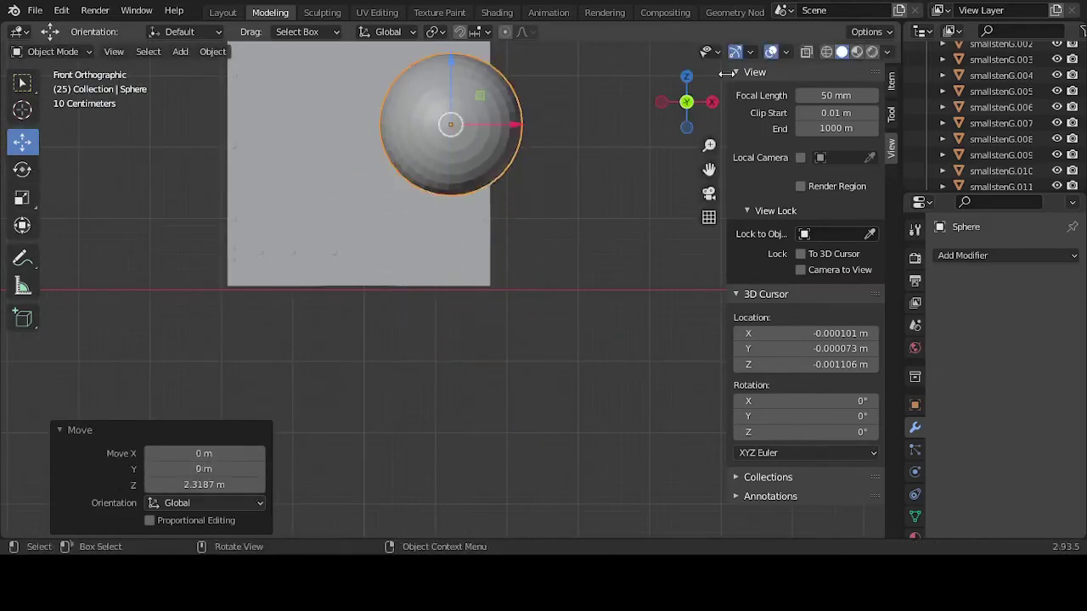
- Switch to wireframe shading and centre the sphere on the square plate along X and Z
{"action": "left_click", "coordinate": [826, 51]}
{"action": "key", "text": "KP_Decimal"}
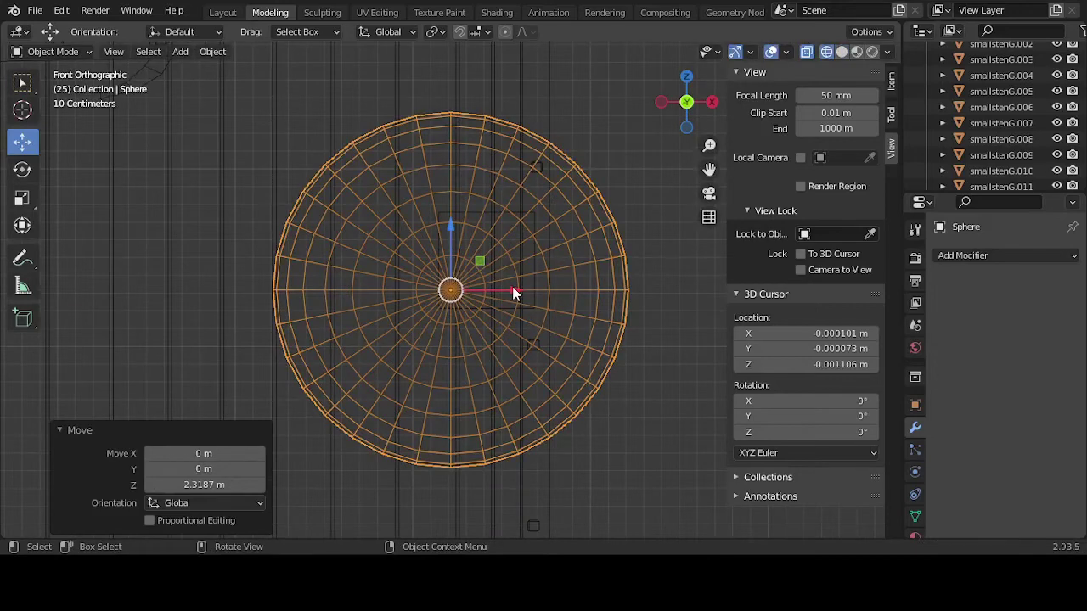
{"action": "left_click_drag", "start_coordinate": [512, 287], "coordinate": [559, 289]}
{"action": "left_click_drag", "start_coordinate": [489, 245], "coordinate": [493, 209]}
{"action": "scroll", "coordinate": [526, 261], "scroll_direction": "up", "scroll_amount": 1}
{"action": "scroll", "coordinate": [535, 246], "scroll_direction": "up", "scroll_amount": 1}
{"action": "left_click_drag", "start_coordinate": [544, 242], "coordinate": [537, 243]}
{"action": "left_click_drag", "start_coordinate": [504, 202], "coordinate": [504, 211]}
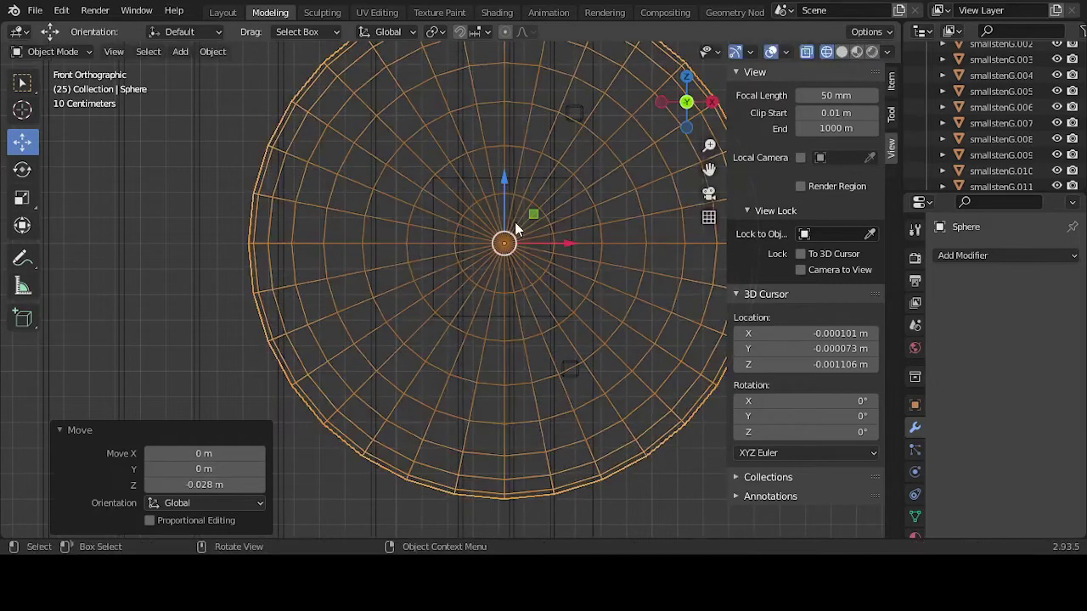
- Scale the sphere uniformly to 0.145 and lower it about 0.012 m to centre it within the square plate
{"action": "left_click", "coordinate": [22, 198]}
{"action": "key", "text": "s"}
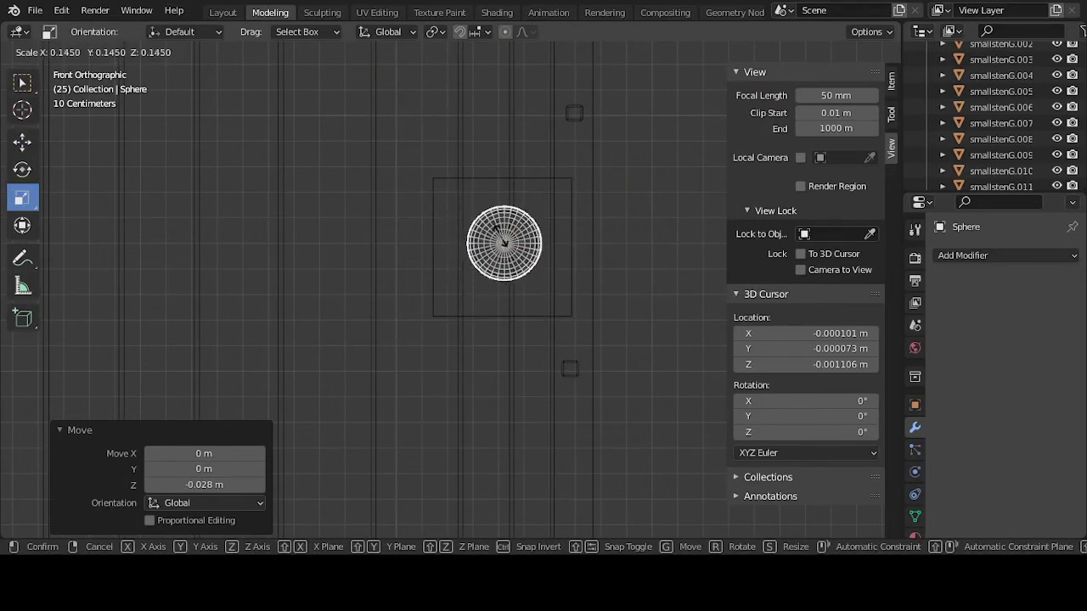
{"action": "left_click", "coordinate": [503, 244]}
{"action": "left_click", "coordinate": [23, 144]}
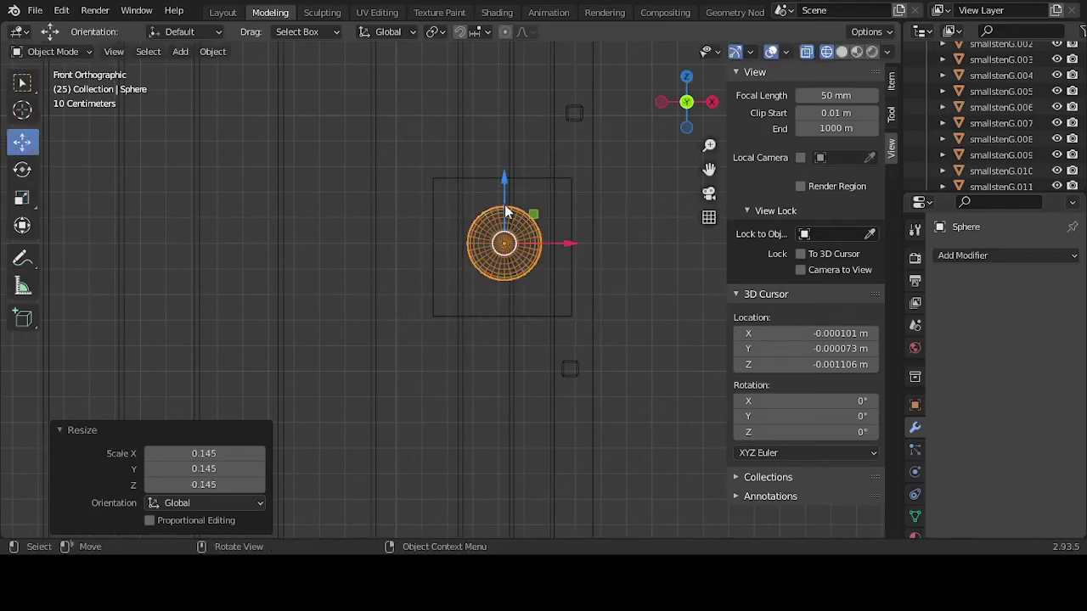
{"action": "left_click_drag", "start_coordinate": [504, 210], "coordinate": [504, 214]}
- Delete the faces of the sphere's door-side half, leaving a hemisphere that bulges outward
{"action": "middle_click_drag", "start_coordinate": [640, 244], "coordinate": [680, 304]}
{"action": "key", "text": "KP_7"}
{"action": "scroll", "coordinate": [579, 301], "scroll_direction": "up", "scroll_amount": 2}
{"action": "scroll", "coordinate": [582, 295], "scroll_direction": "up", "scroll_amount": 2}
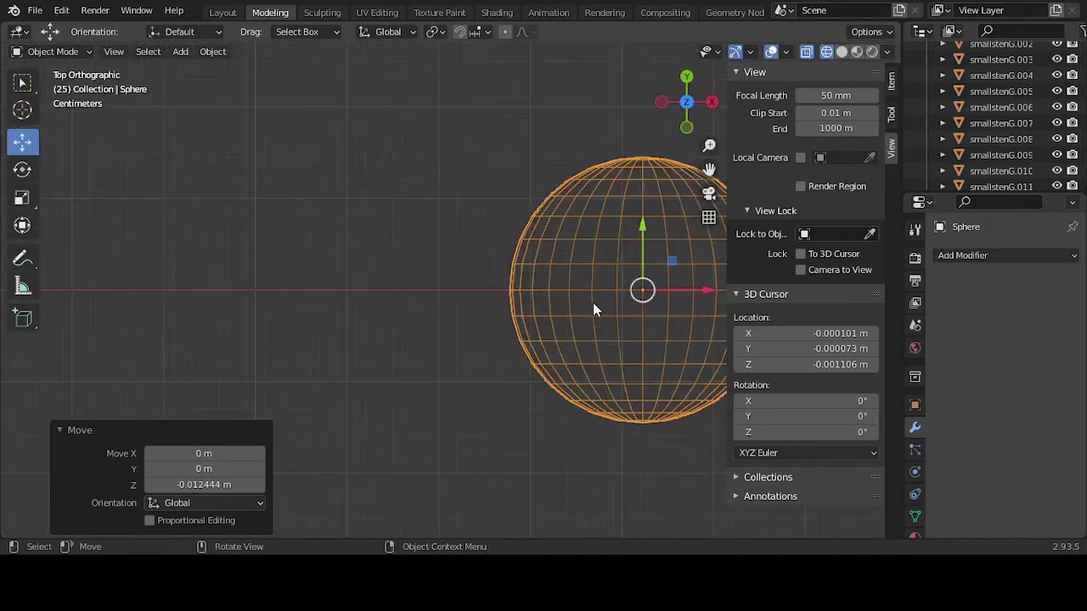
{"action": "key", "text": "Tab"}
{"action": "scroll", "coordinate": [305, 177], "scroll_direction": "down", "scroll_amount": 3}
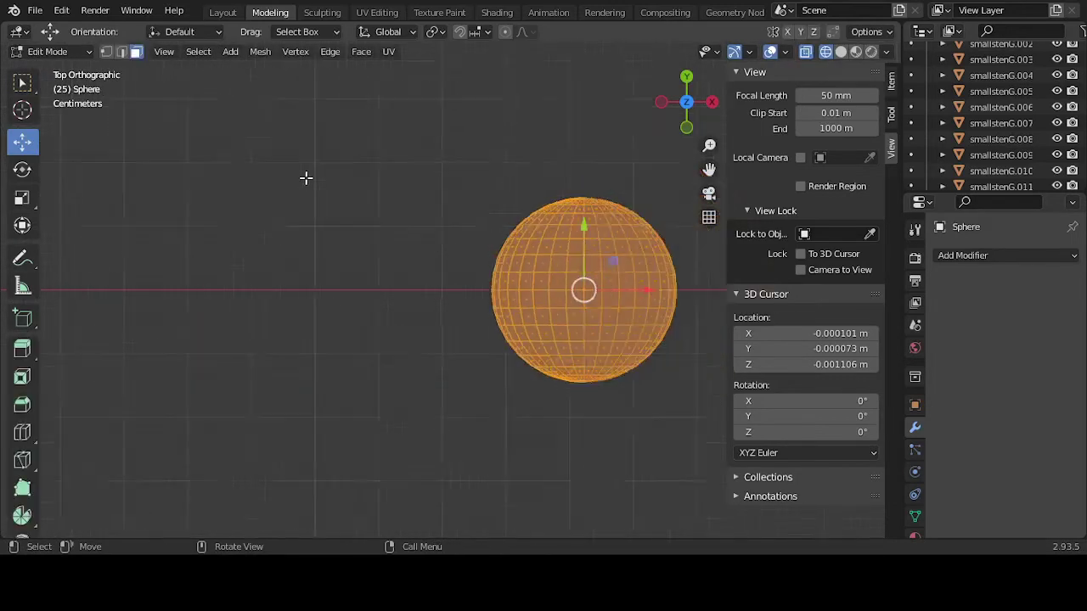
{"action": "left_click", "coordinate": [348, 192]}
{"action": "left_click_drag", "start_coordinate": [353, 154], "coordinate": [673, 286]}
{"action": "key", "text": "x"}
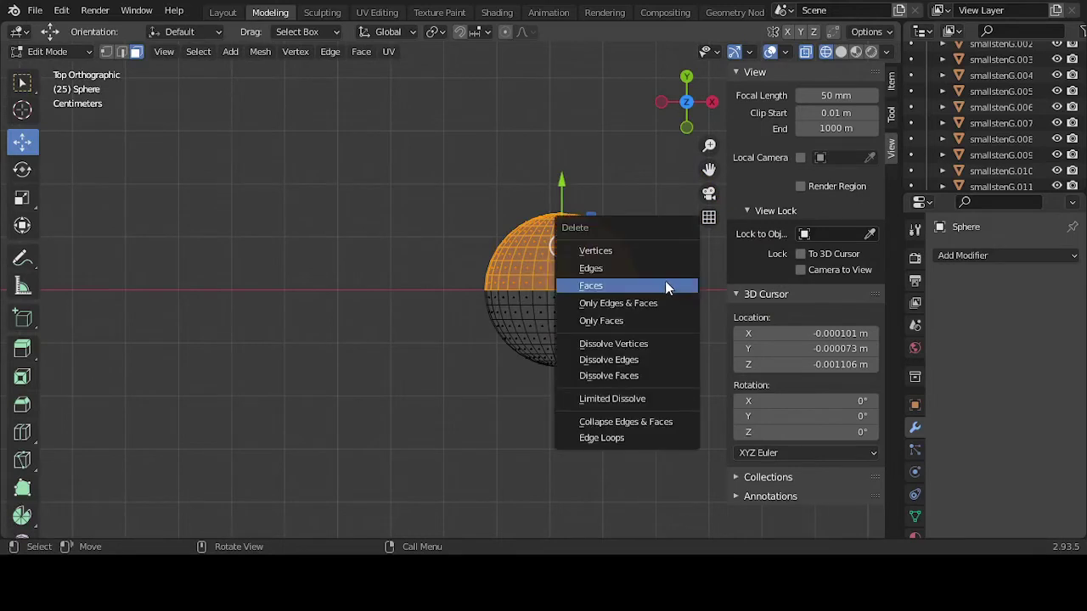
{"action": "left_click", "coordinate": [662, 287]}
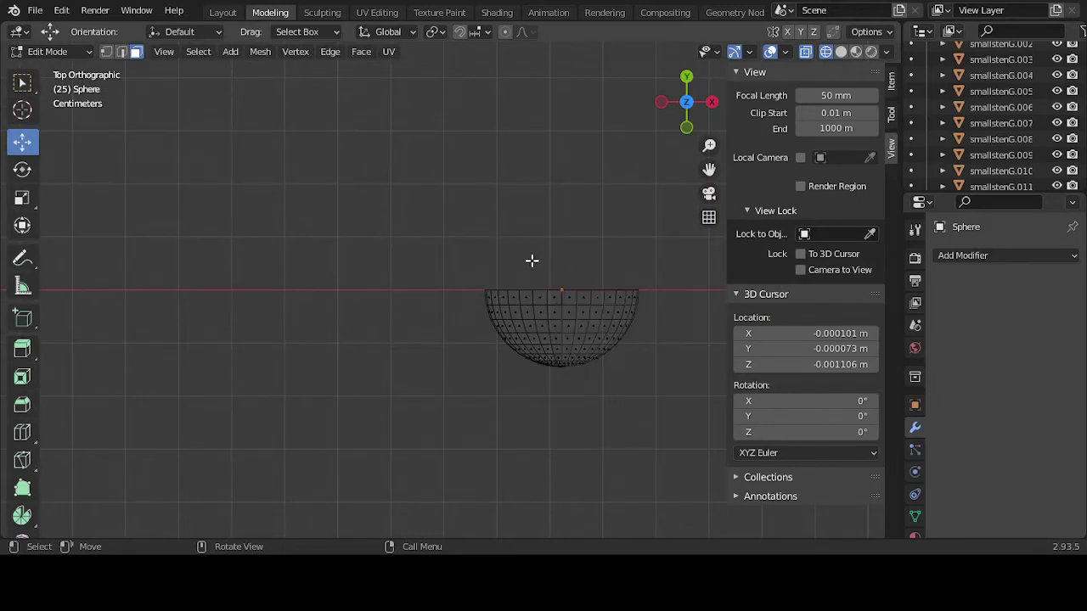
- Flatten the hemisphere along Y into a shallower dome
{"action": "key", "text": "Tab"}
{"action": "left_click", "coordinate": [23, 200]}
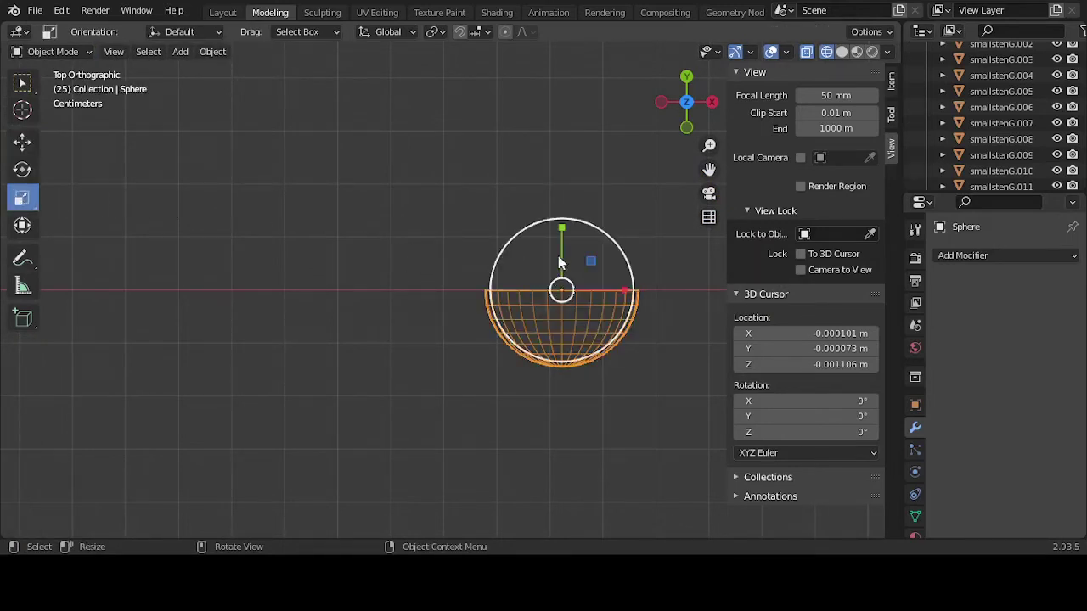
{"action": "left_click_drag", "start_coordinate": [561, 228], "coordinate": [575, 261]}
{"action": "left_click", "coordinate": [439, 348]}
- Move the dome about 1.07 m along Y toward the door
{"action": "middle_click_drag", "start_coordinate": [439, 348], "coordinate": [590, 285]}
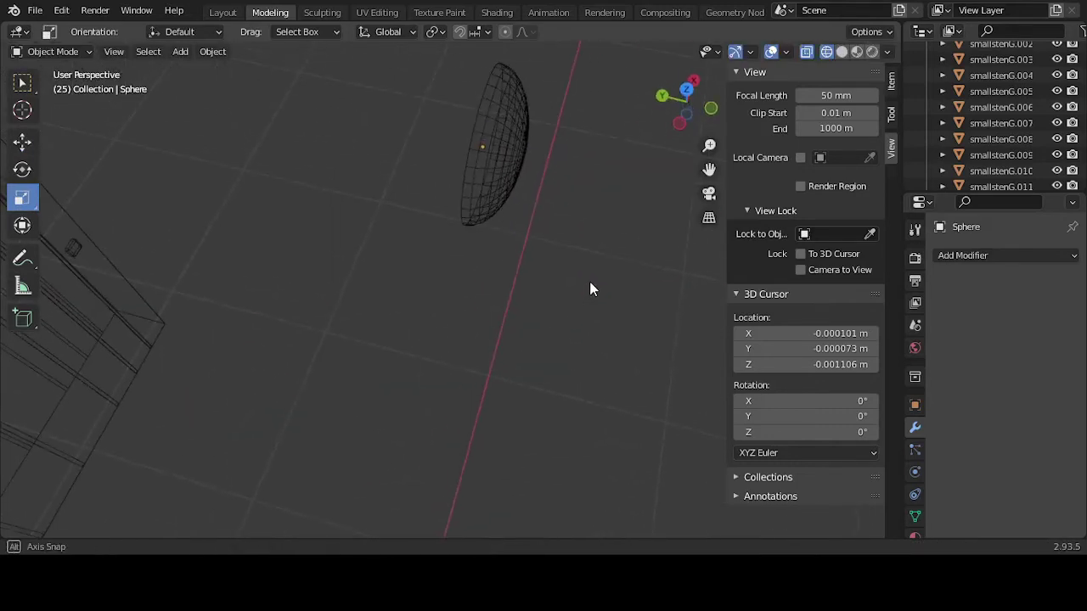
{"action": "key", "text": "Tab"}
{"action": "key", "text": "Tab"}
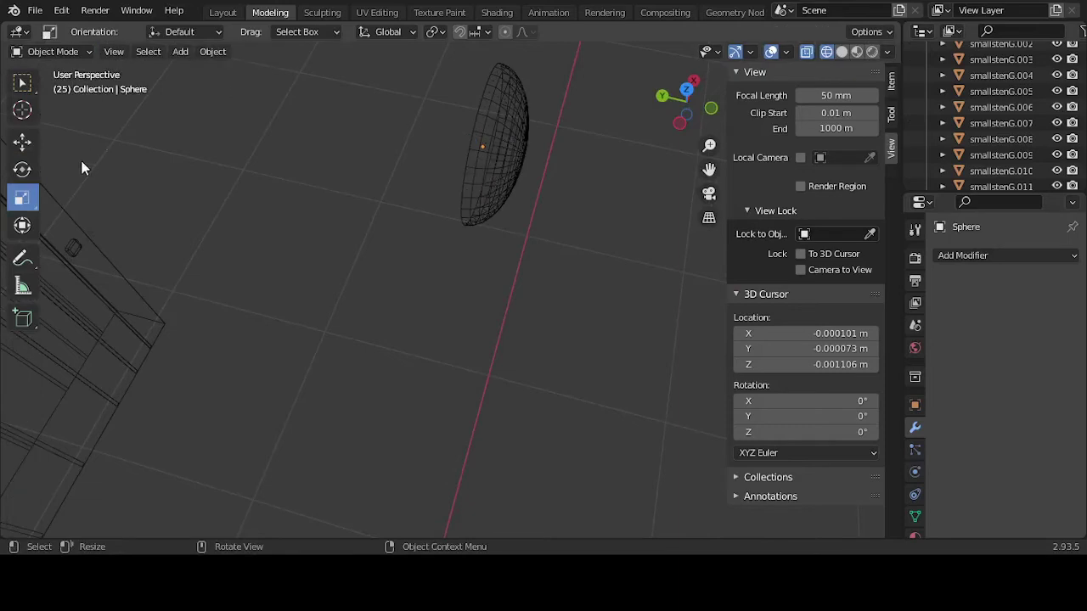
{"action": "scroll", "coordinate": [473, 199], "scroll_direction": "down", "scroll_amount": 3}
{"action": "left_click", "coordinate": [475, 204]}
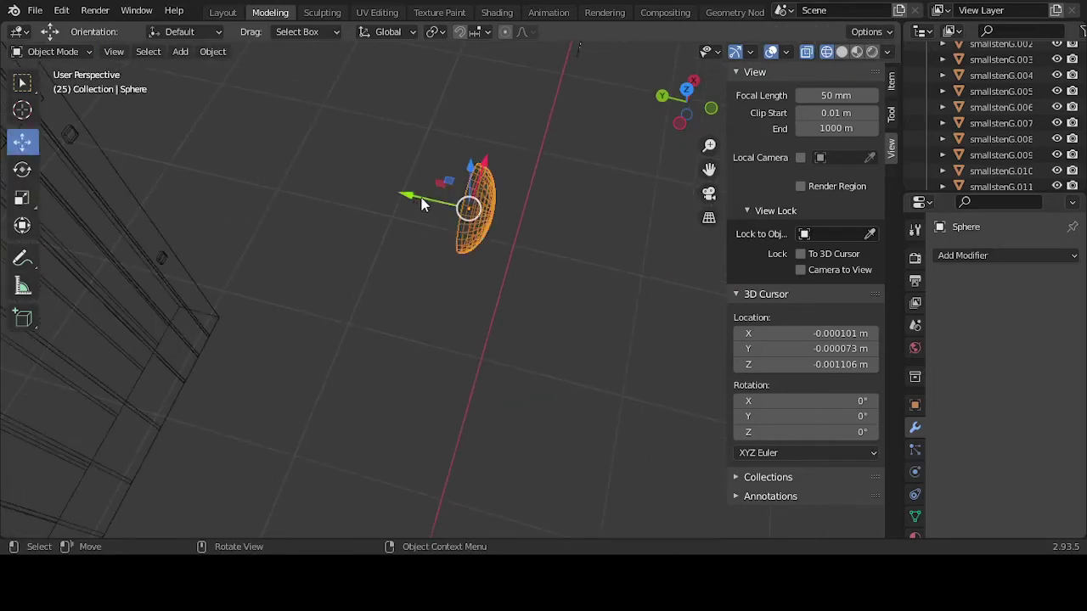
{"action": "left_click_drag", "start_coordinate": [423, 204], "coordinate": [170, 178]}
- Shift the dome a further 0.718 m along Y toward the door face
{"action": "key", "text": "KP_1"}
{"action": "key", "text": "KP_Decimal"}
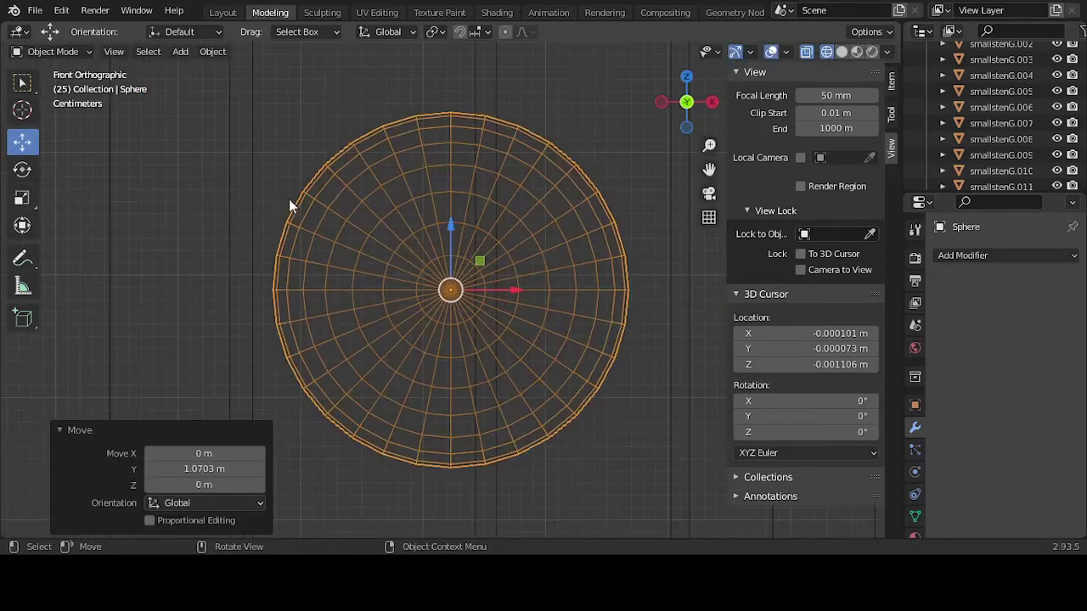
{"action": "scroll", "coordinate": [280, 214], "scroll_direction": "down", "scroll_amount": 3}
{"action": "middle_click_drag", "start_coordinate": [274, 223], "coordinate": [371, 293]}
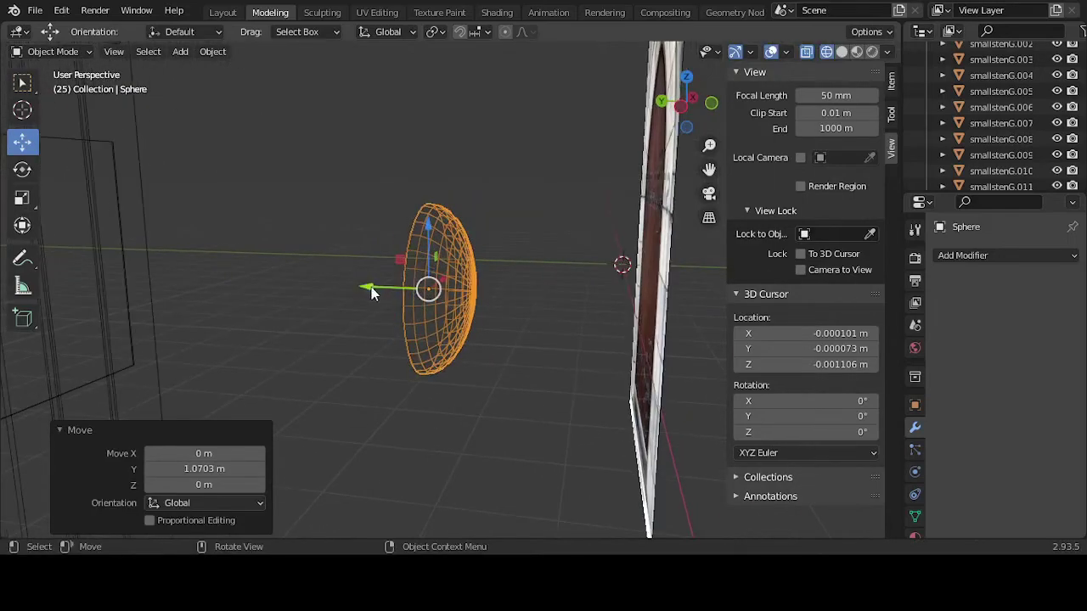
{"action": "left_click_drag", "start_coordinate": [371, 293], "coordinate": [18, 292]}
{"action": "key", "text": "KP_1"}
{"action": "key", "text": "KP_Decimal"}
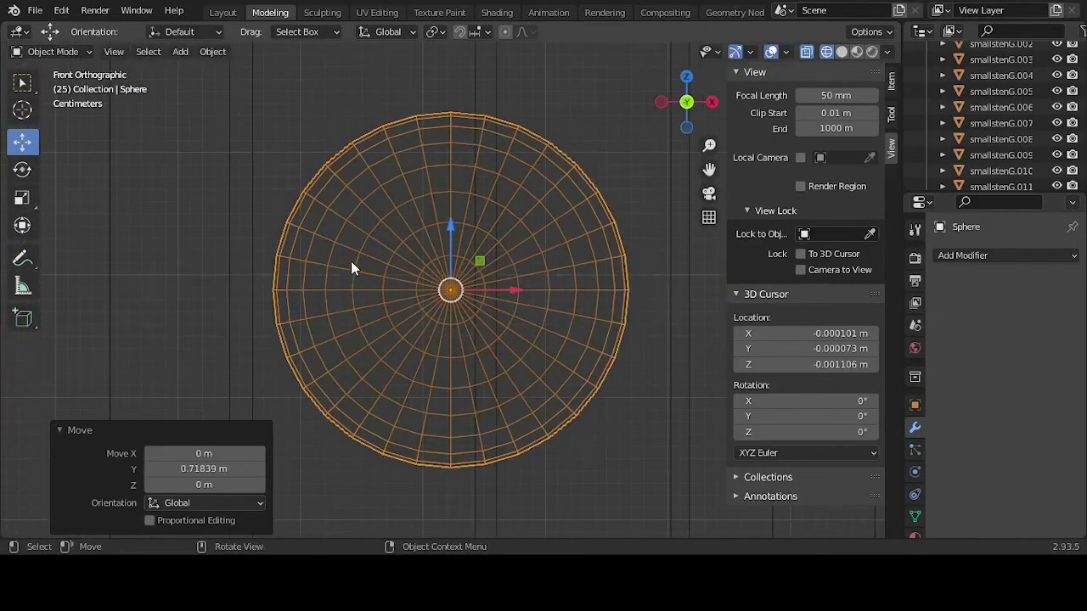
- Fine-tune the dome's position along Y so its flat side sits against the square plate
{"action": "middle_click_drag", "start_coordinate": [353, 269], "coordinate": [338, 310]}
{"action": "key", "text": "g"}
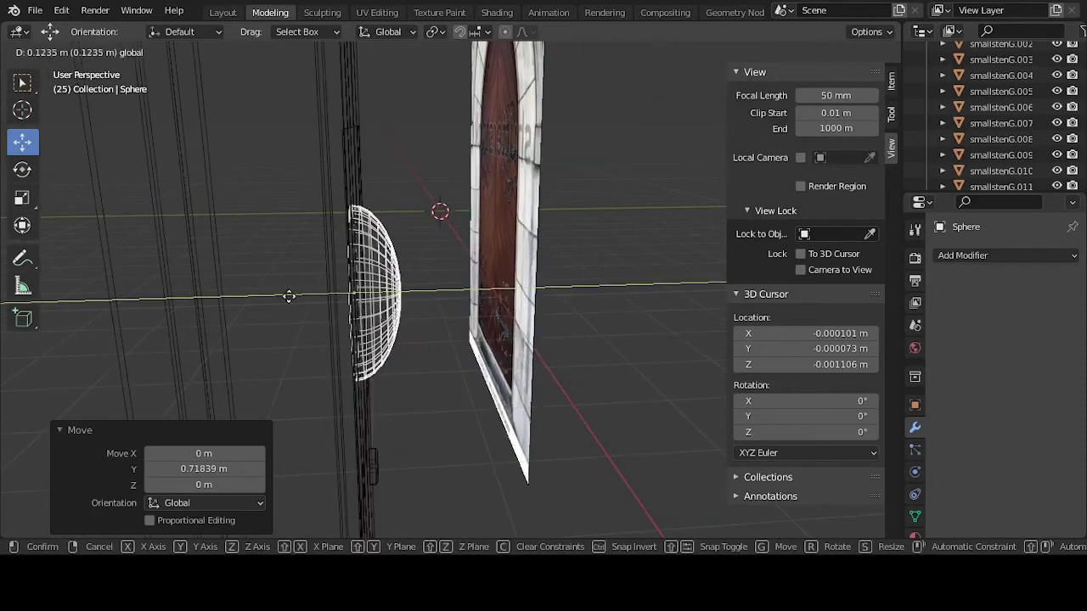
{"action": "left_click_drag", "start_coordinate": [289, 297], "coordinate": [290, 297]}
{"action": "left_click", "coordinate": [446, 223]}
{"action": "middle_click_drag", "start_coordinate": [446, 222], "coordinate": [505, 238]}
{"action": "left_click", "coordinate": [422, 265]}
{"action": "left_click", "coordinate": [512, 279]}
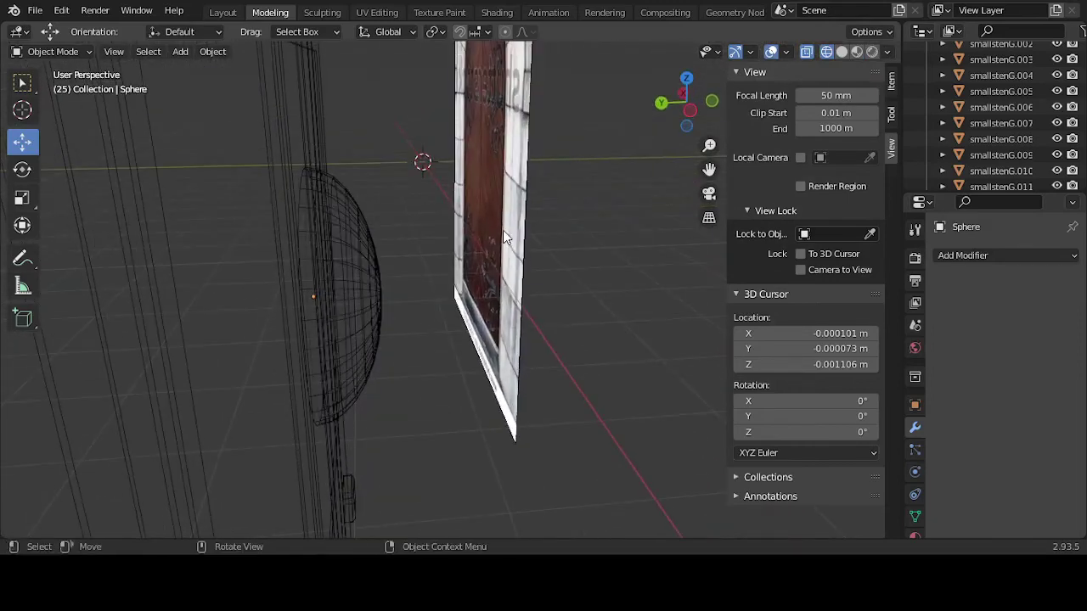
- Flatten the dome further by scaling it to 0.764 along Y
{"action": "left_click", "coordinate": [359, 286]}
{"action": "left_click", "coordinate": [19, 200]}
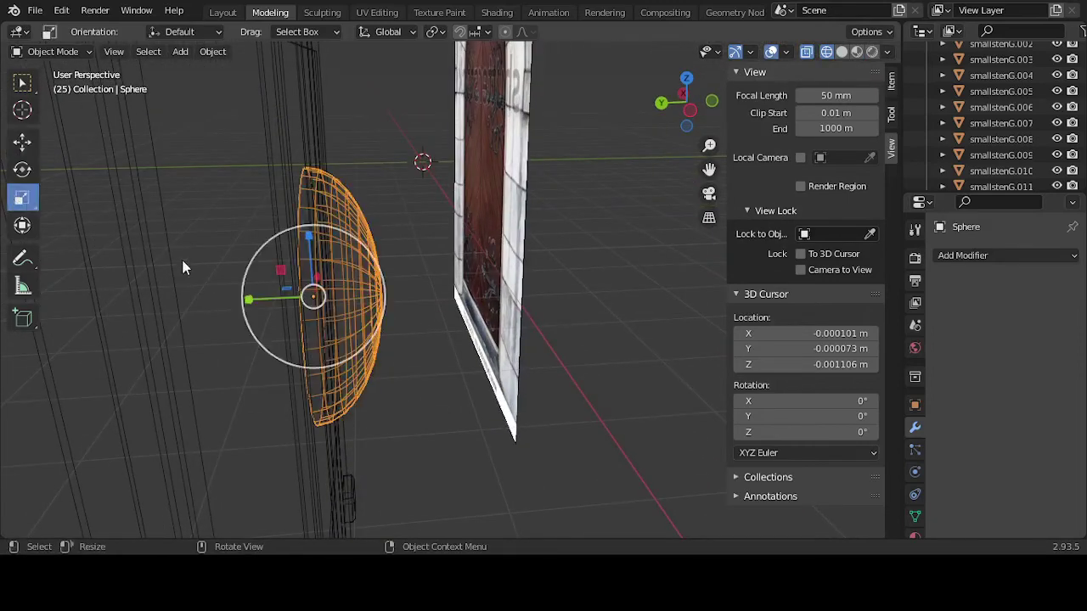
{"action": "left_click_drag", "start_coordinate": [249, 304], "coordinate": [284, 299]}
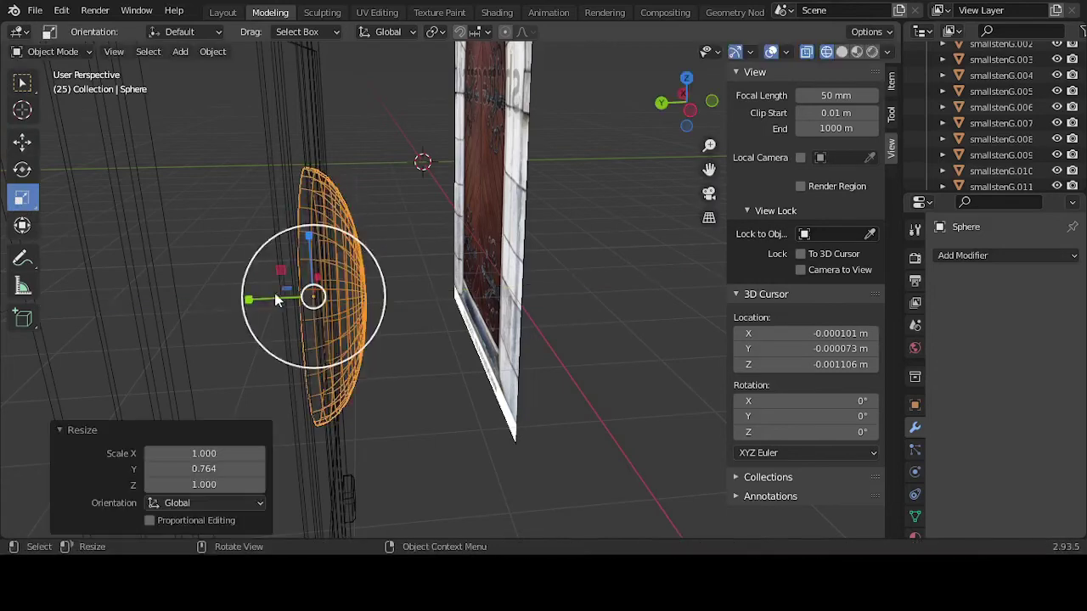
{"action": "left_click", "coordinate": [426, 259]}
{"action": "mouse_move", "coordinate": [426, 252]}
{"action": "middle_mouse_down"}
{"action": "mouse_move", "coordinate": [346, 259]}
{"action": "mouse_move", "coordinate": [419, 268]}
{"action": "middle_mouse_up"}
{"action": "left_click", "coordinate": [420, 268]}
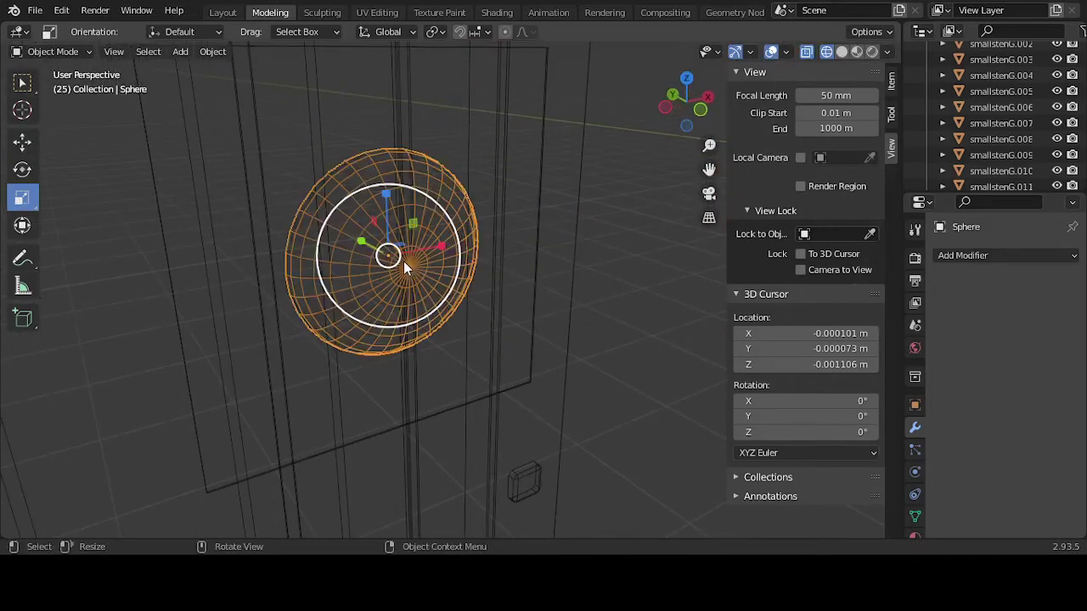
- Select the circle of triangular faces at the centre of the dome and extrude it outward into a short cylindrical stub
{"action": "key", "text": "Tab"}
{"action": "scroll", "coordinate": [416, 270], "scroll_direction": "up", "scroll_amount": 4}
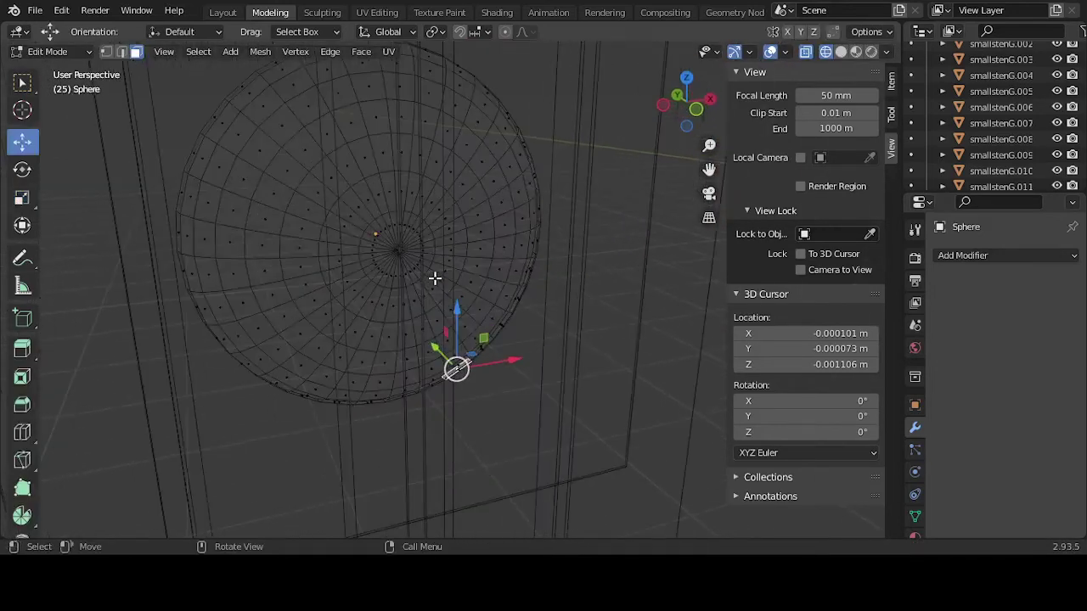
{"action": "left_click", "coordinate": [840, 53]}
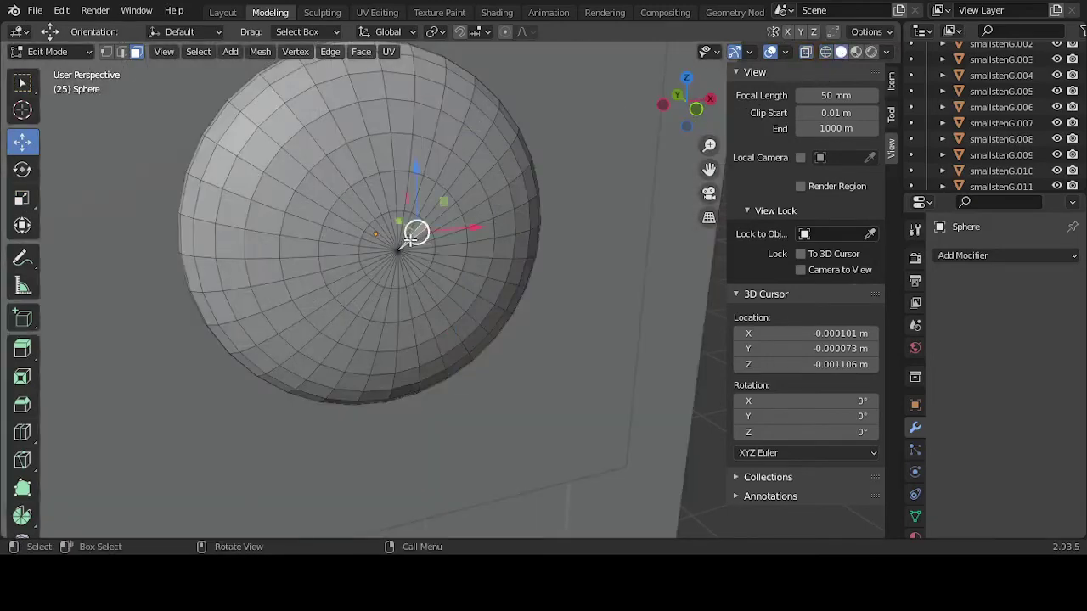
{"action": "scroll", "coordinate": [412, 230], "scroll_direction": "up", "scroll_amount": 2}
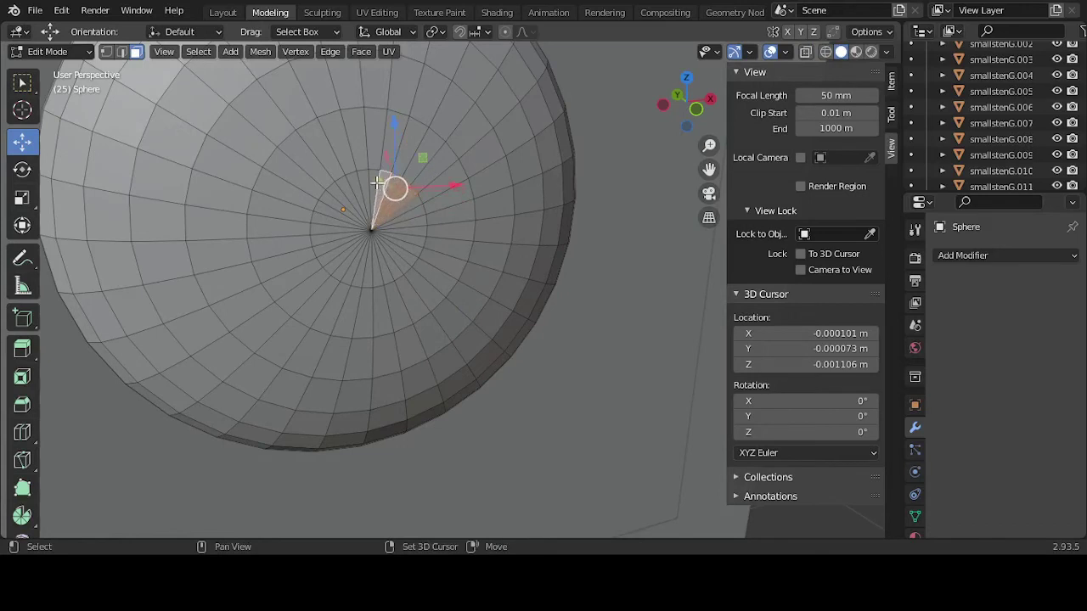
{"action": "left_click_drag", "start_coordinate": [376, 182], "coordinate": [370, 267]}
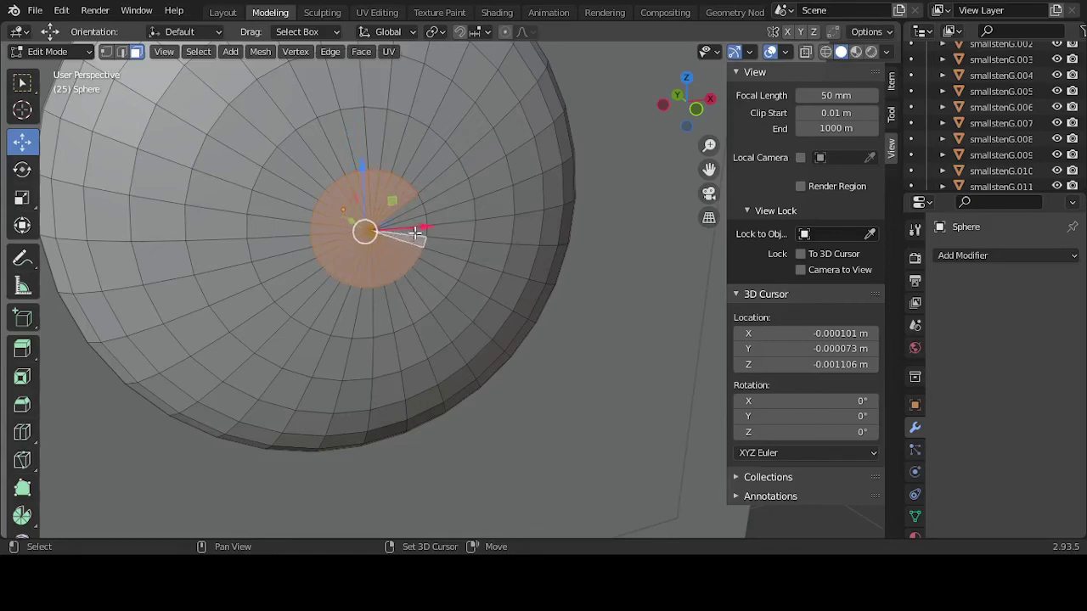
{"action": "middle_click_drag", "start_coordinate": [399, 225], "coordinate": [476, 305]}
{"action": "key", "text": "e"}
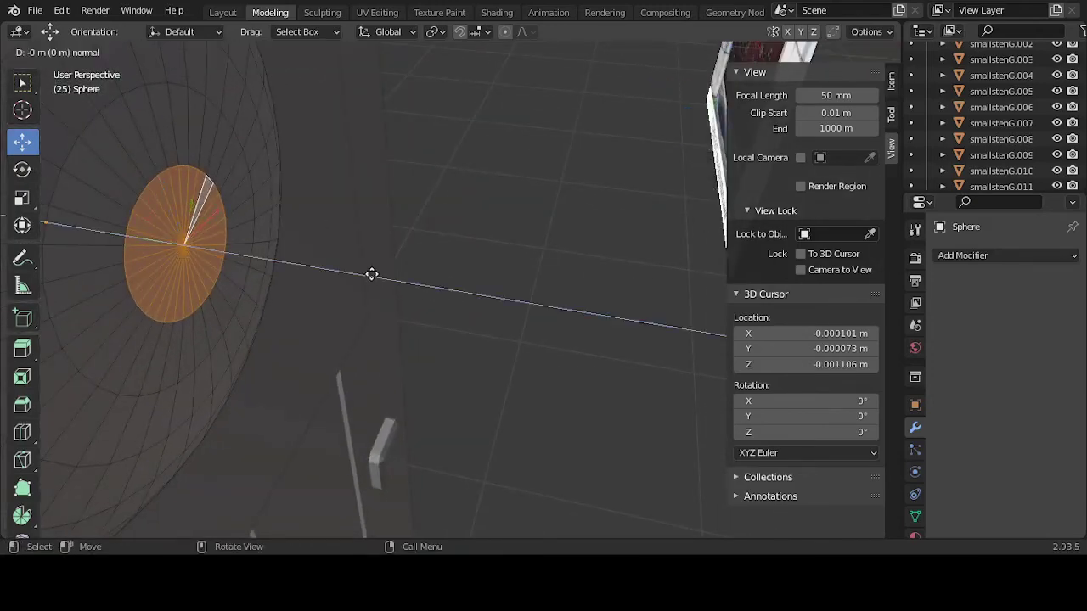
{"action": "left_click", "coordinate": [521, 299]}
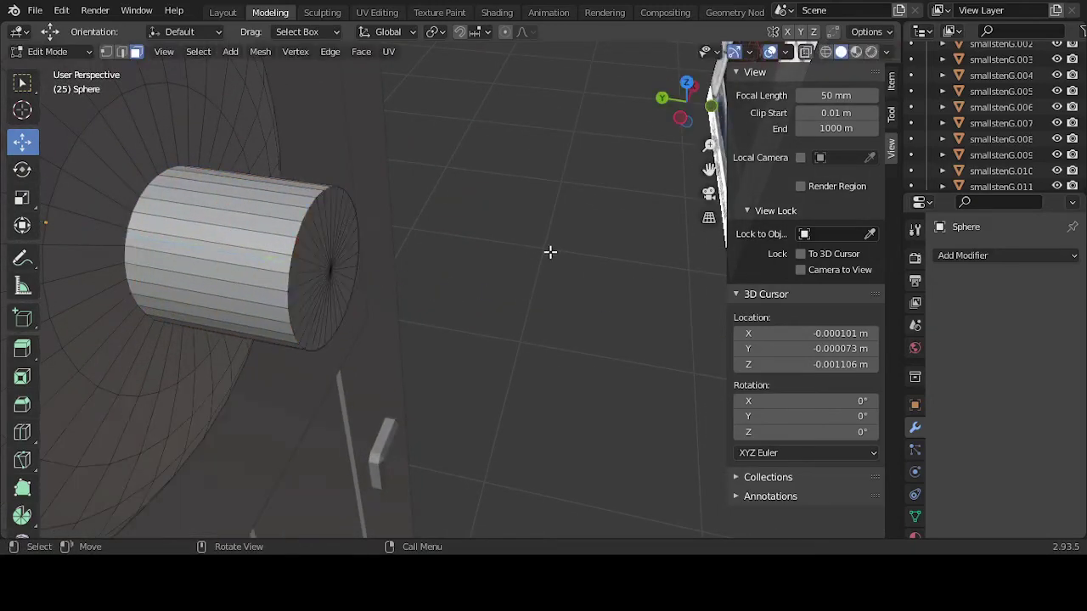
{"action": "middle_click_drag", "start_coordinate": [548, 249], "coordinate": [337, 303]}
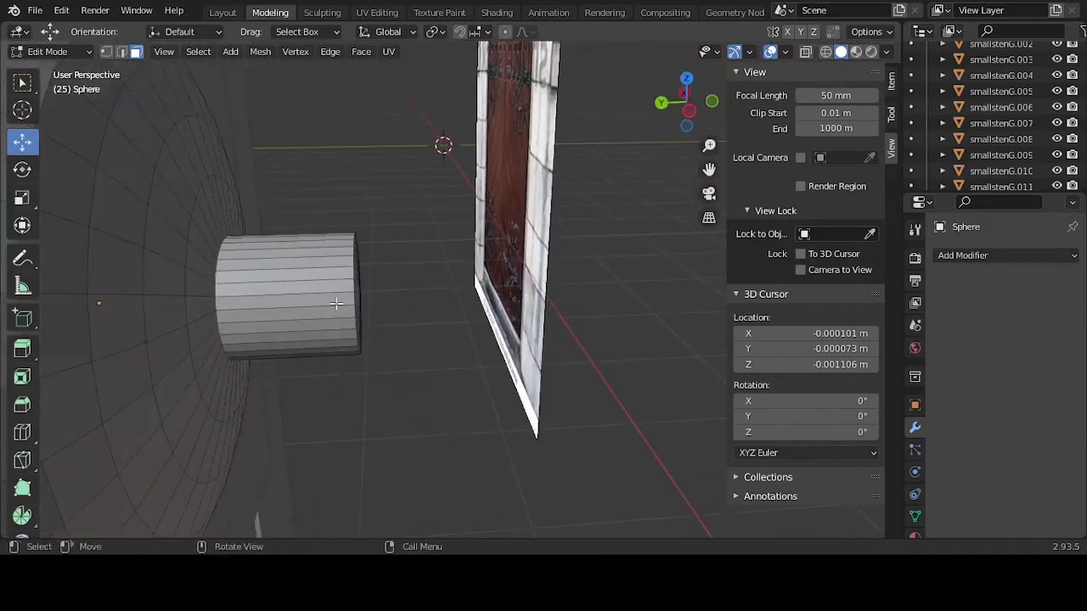
{"action": "middle_click_drag", "start_coordinate": [450, 277], "coordinate": [444, 309]}
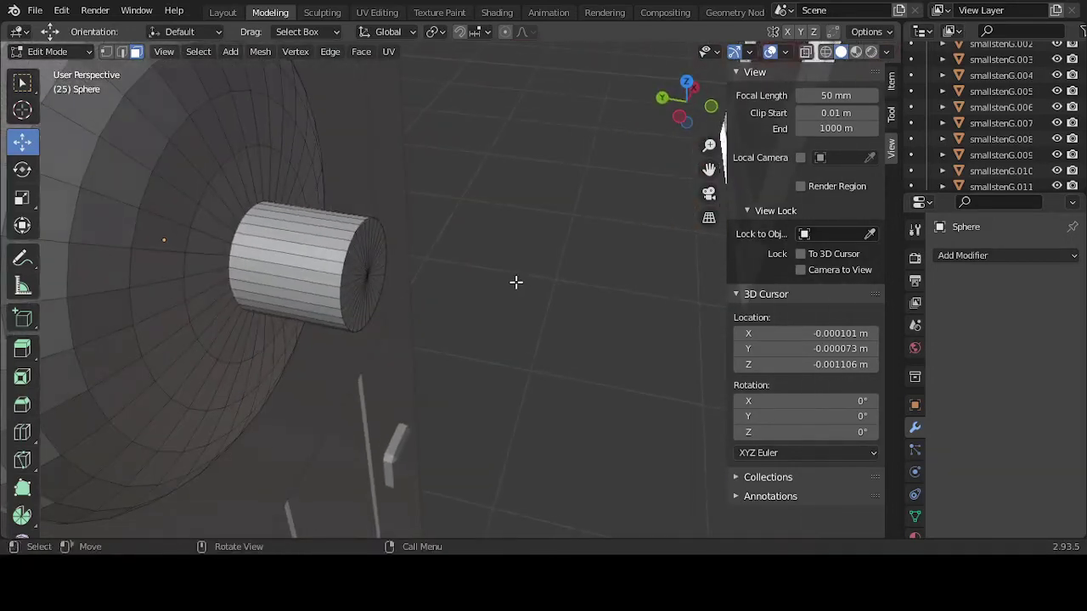
{"action": "key", "text": "Tab"}
{"action": "middle_click_drag", "start_coordinate": [567, 281], "coordinate": [422, 286]}
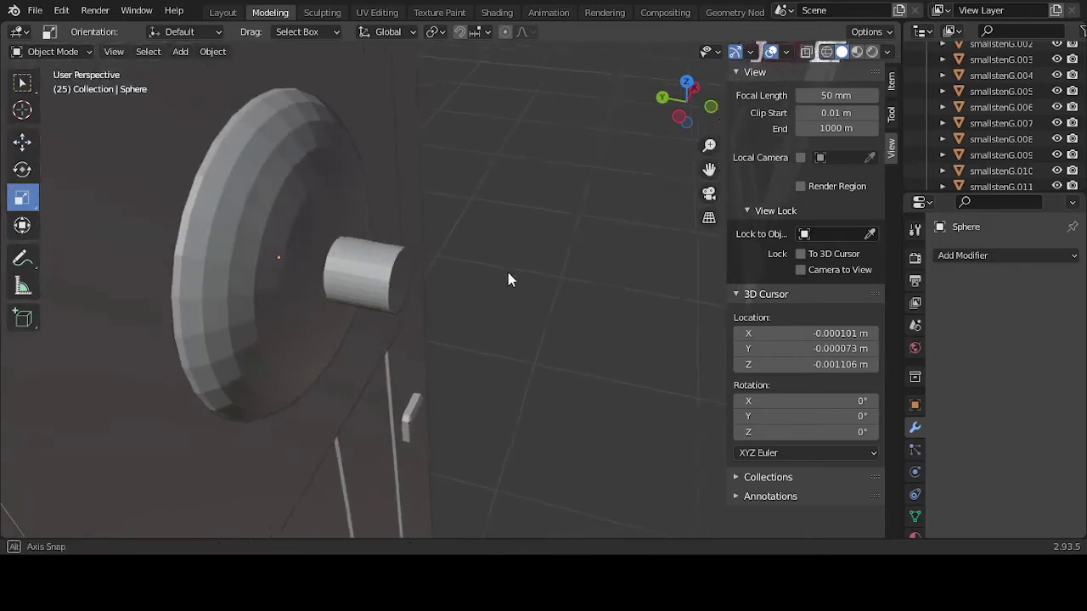
{"action": "middle_click_drag", "start_coordinate": [509, 280], "coordinate": [402, 287]}
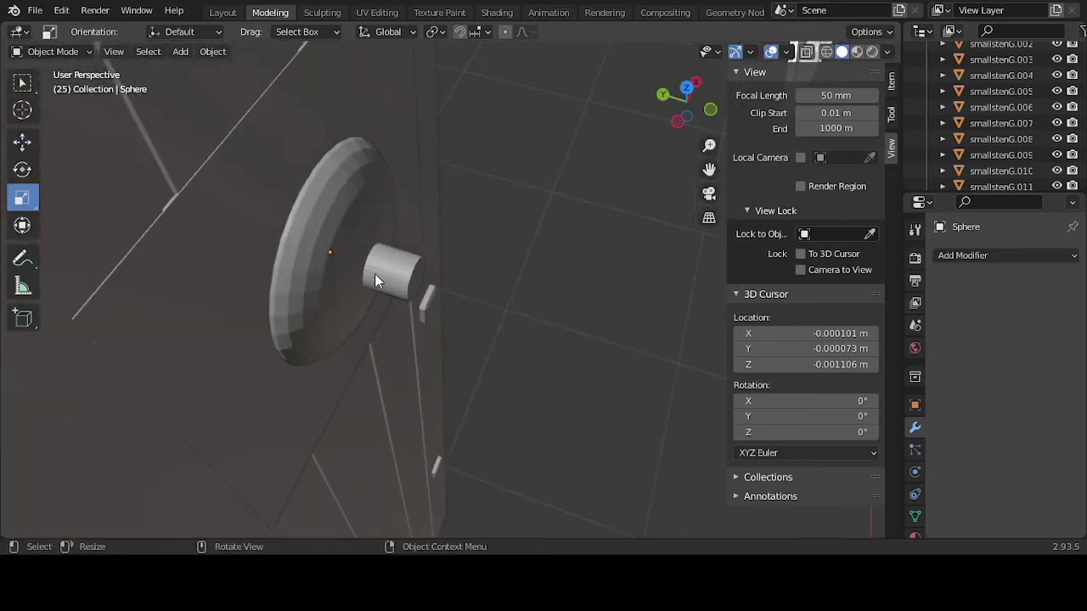
{"action": "middle_click_drag", "start_coordinate": [538, 315], "coordinate": [564, 330]}
- Add a torus mesh at the 3D cursor
{"action": "scroll", "coordinate": [563, 327], "scroll_direction": "down", "scroll_amount": 8}
{"action": "scroll", "coordinate": [559, 361], "scroll_direction": "up", "scroll_amount": 2}
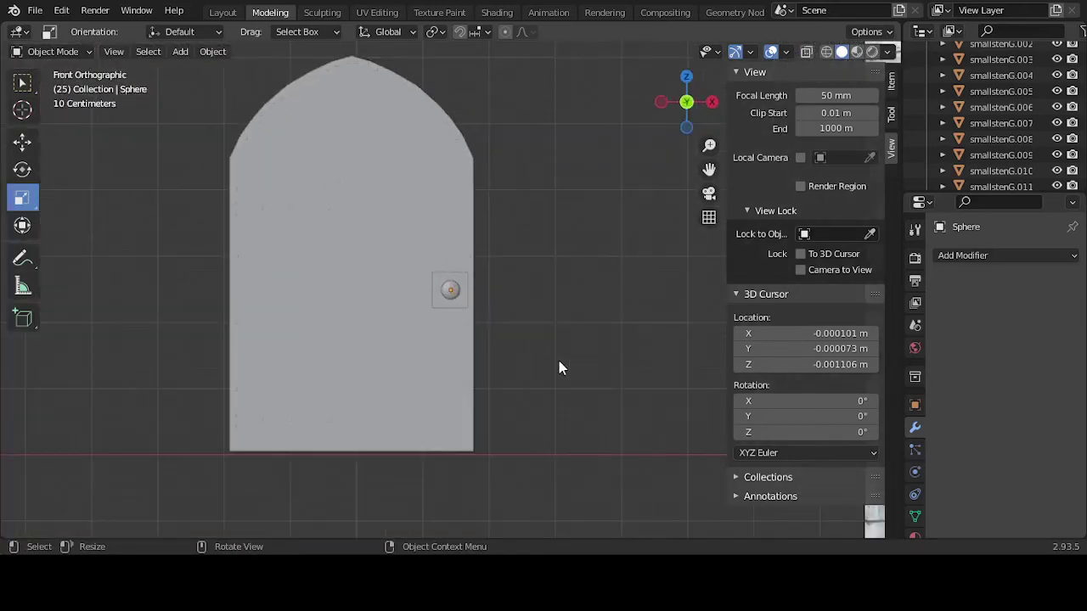
{"action": "key", "text": "shift+a"}
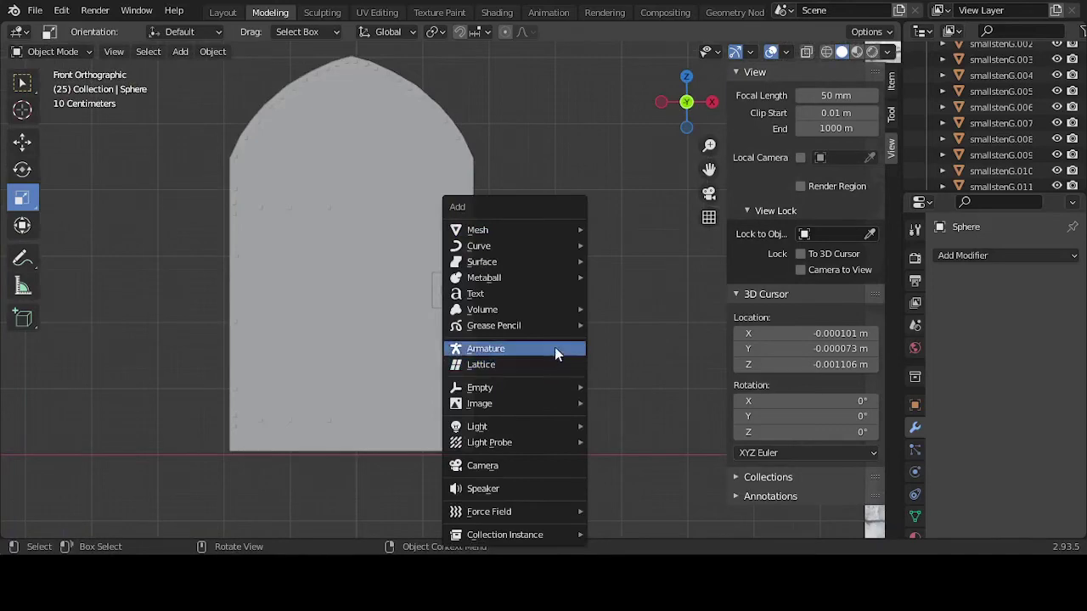
{"action": "mouse_move", "coordinate": [507, 229]}
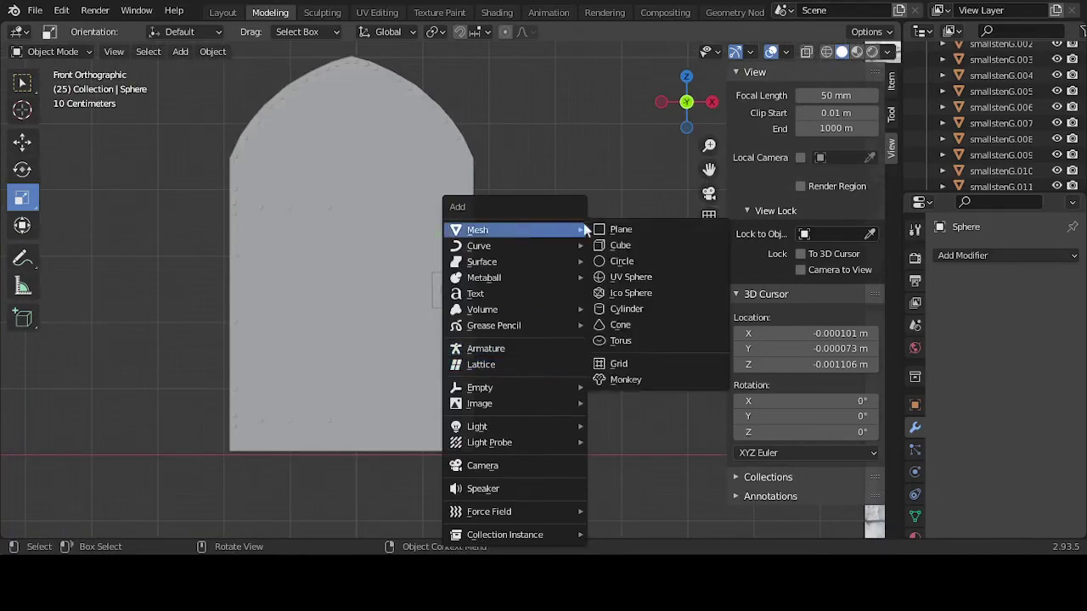
{"action": "left_click", "coordinate": [630, 340]}
{"action": "key", "text": "KP_Decimal"}
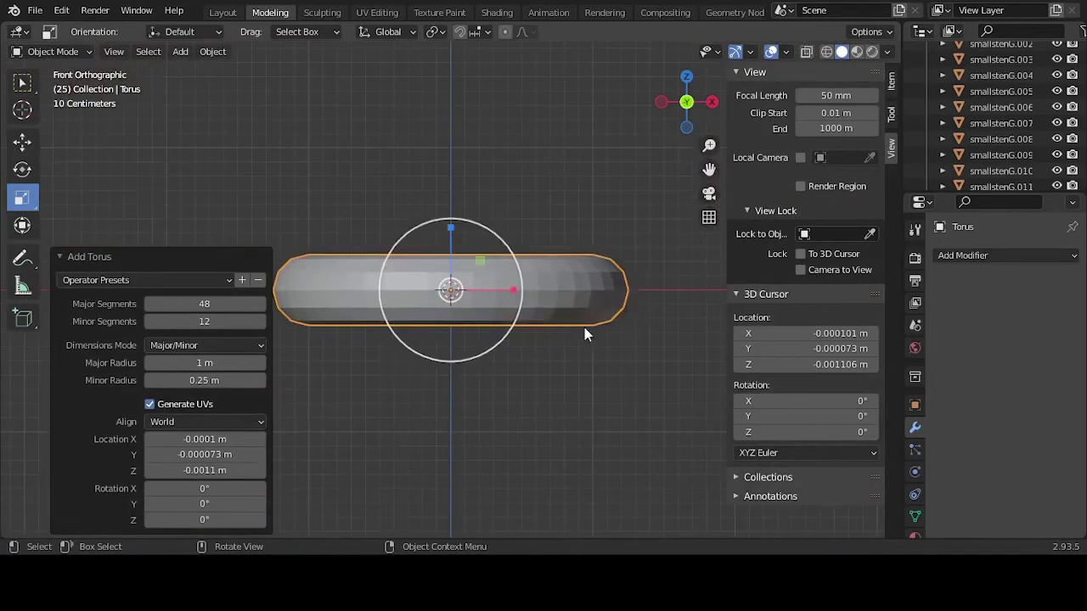
- Thin the torus to a 0.09 m minor radius with 20 major segments and 7 minor segments
{"action": "middle_click_drag", "start_coordinate": [552, 325], "coordinate": [607, 388]}
{"action": "scroll", "coordinate": [484, 366], "scroll_direction": "up", "scroll_amount": 4}
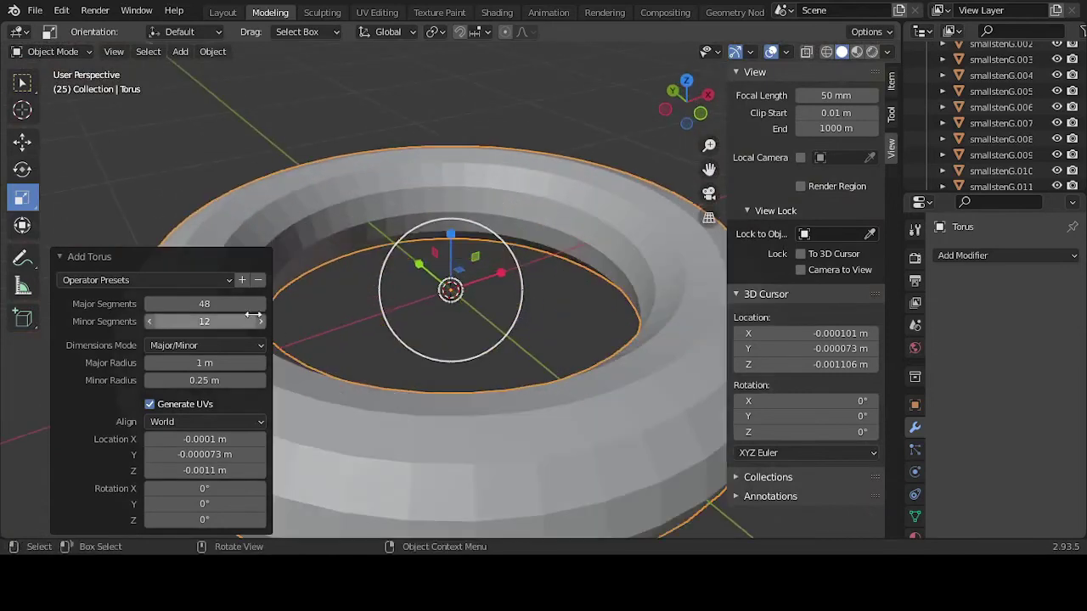
{"action": "left_click_drag", "start_coordinate": [236, 318], "coordinate": [208, 318]}
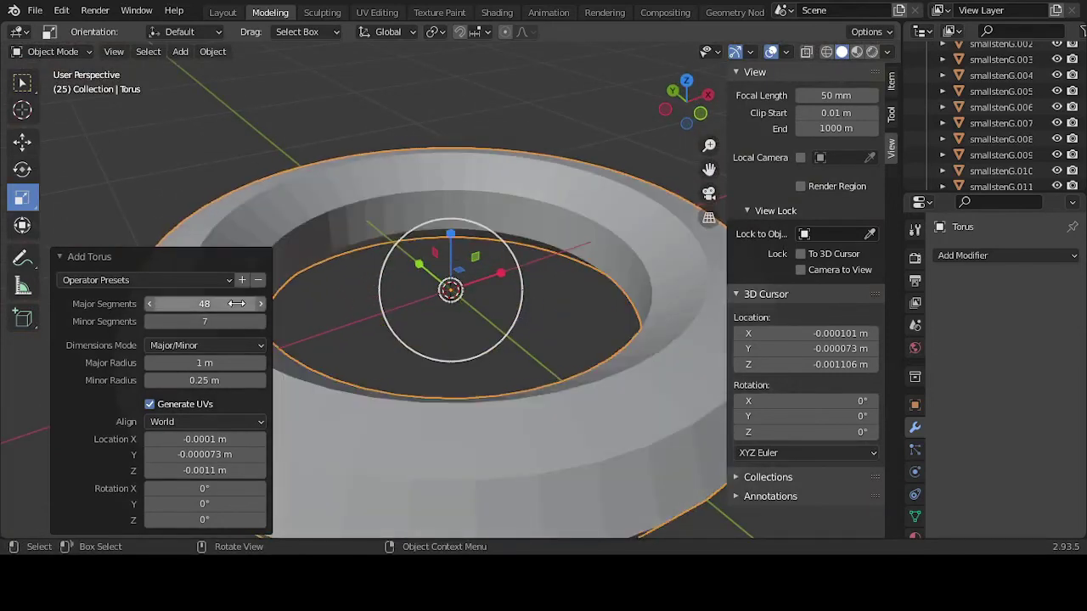
{"action": "left_click_drag", "start_coordinate": [204, 304], "coordinate": [178, 303]}
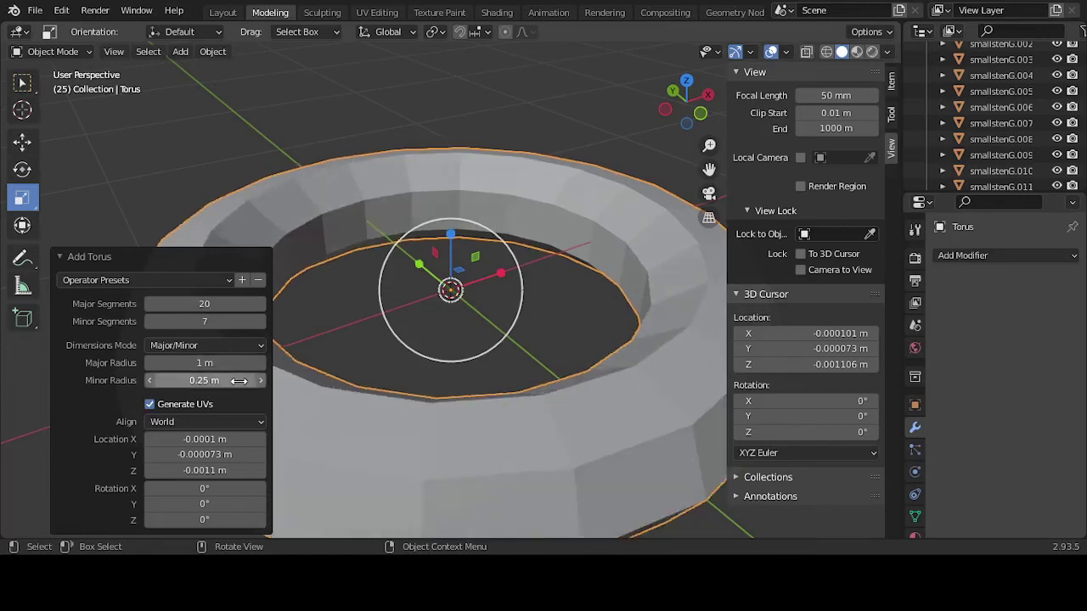
{"action": "left_click_drag", "start_coordinate": [243, 380], "coordinate": [183, 381]}
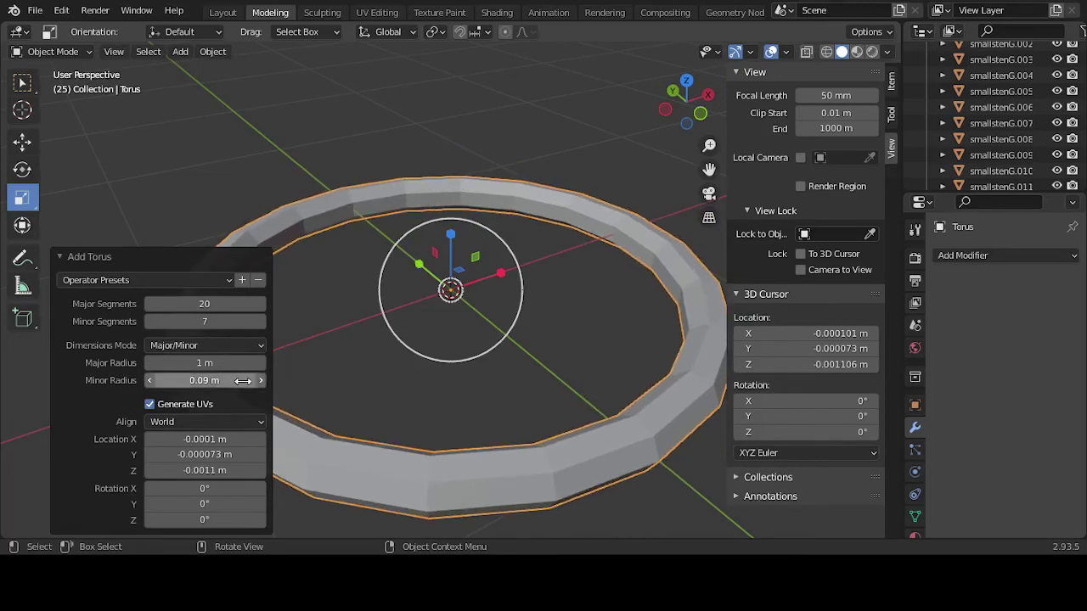
{"action": "left_click", "coordinate": [545, 378]}
- Move the torus about -19.5 m along X toward the door and rotate it 90° about X so it stands upright
{"action": "scroll", "coordinate": [531, 378], "scroll_direction": "down", "scroll_amount": 6}
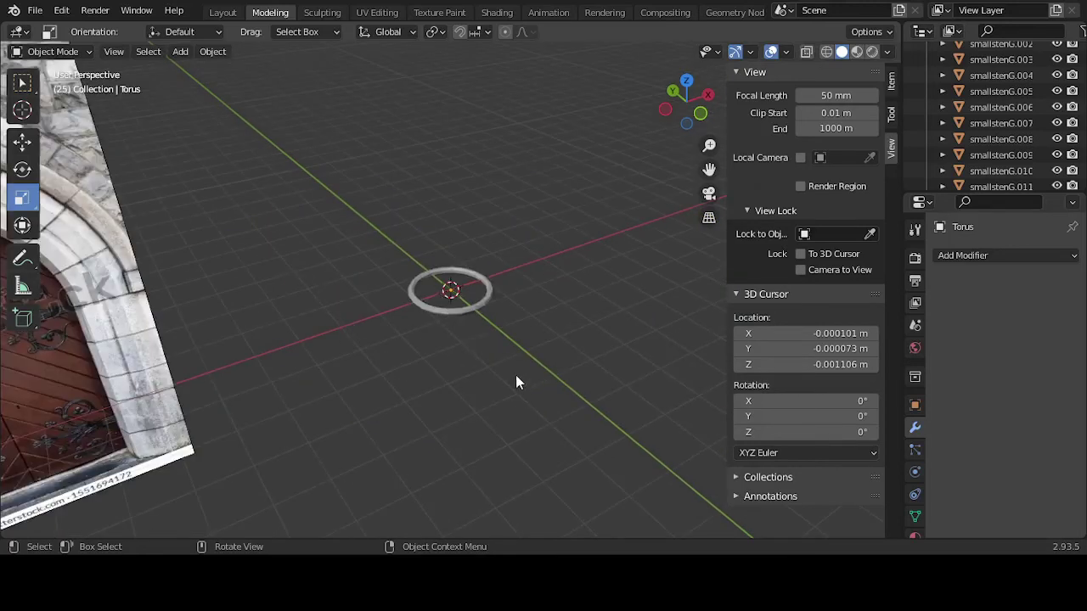
{"action": "left_click", "coordinate": [463, 311]}
{"action": "scroll", "coordinate": [467, 318], "scroll_direction": "down", "scroll_amount": 6}
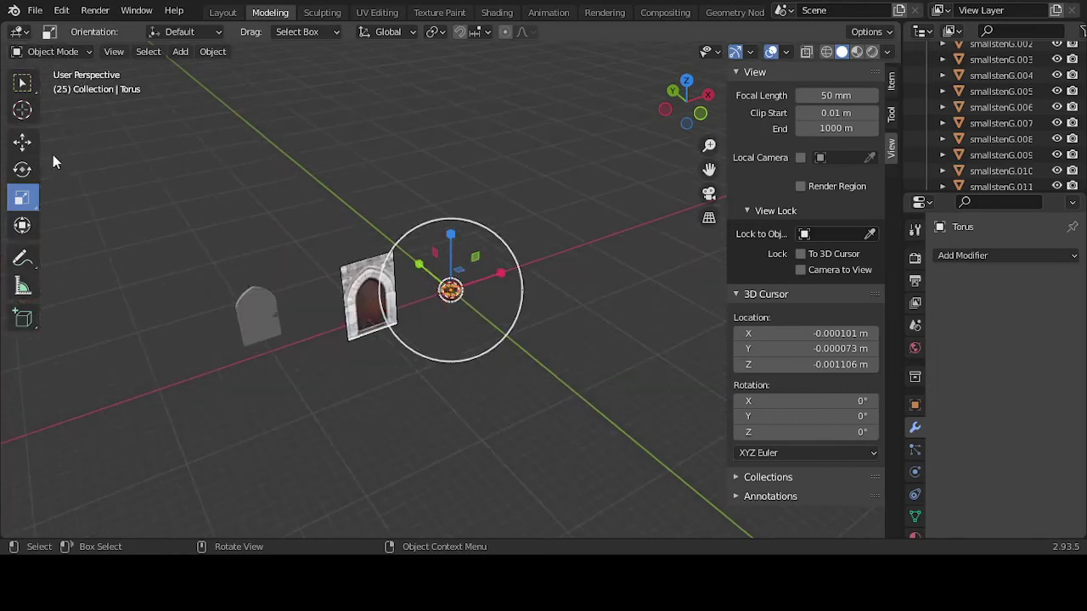
{"action": "left_click", "coordinate": [22, 142]}
{"action": "left_click_drag", "start_coordinate": [496, 275], "coordinate": [321, 349]}
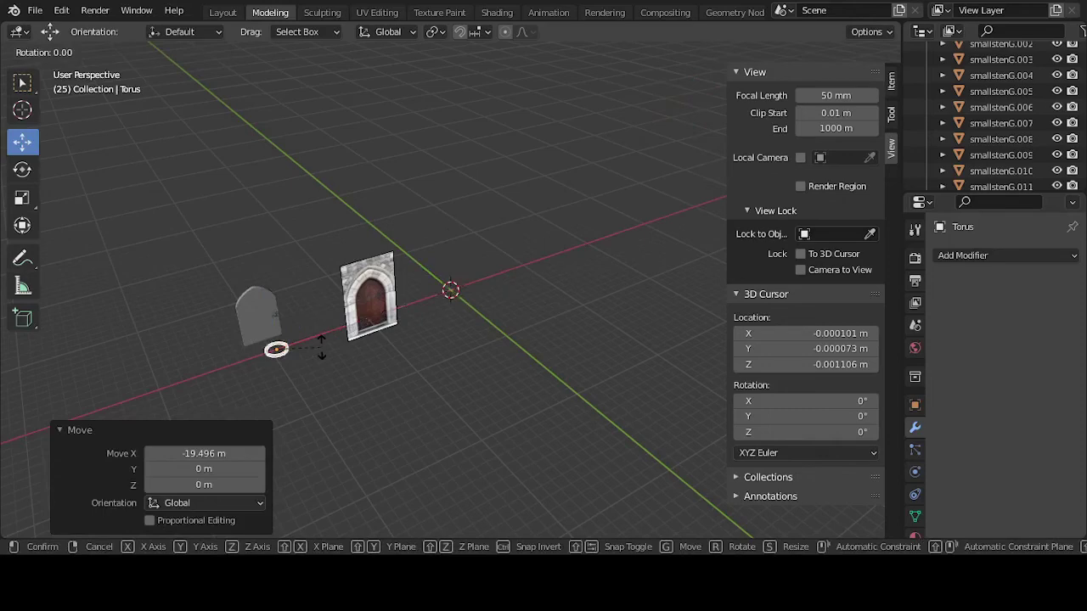
{"action": "type", "text": "x90"}
{"action": "key", "text": "Return"}
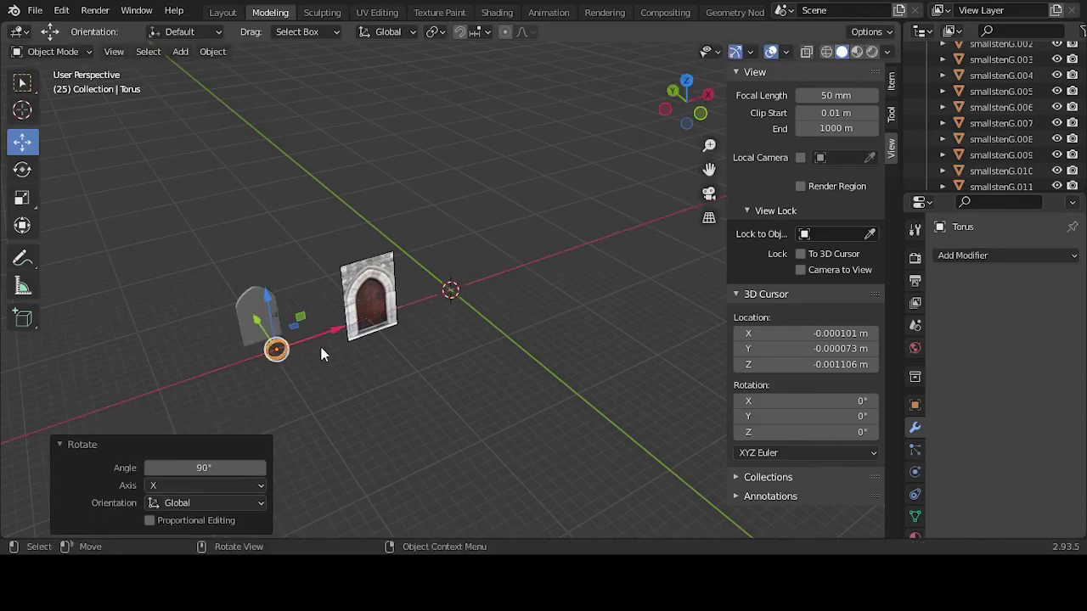
- Raise the torus about 1.68 m along Z and shift it about 0.91 m along X to centre it under the knob
{"action": "key", "text": "KP_Decimal"}
{"action": "key", "text": "KP_1"}
{"action": "key", "text": "KP_1"}
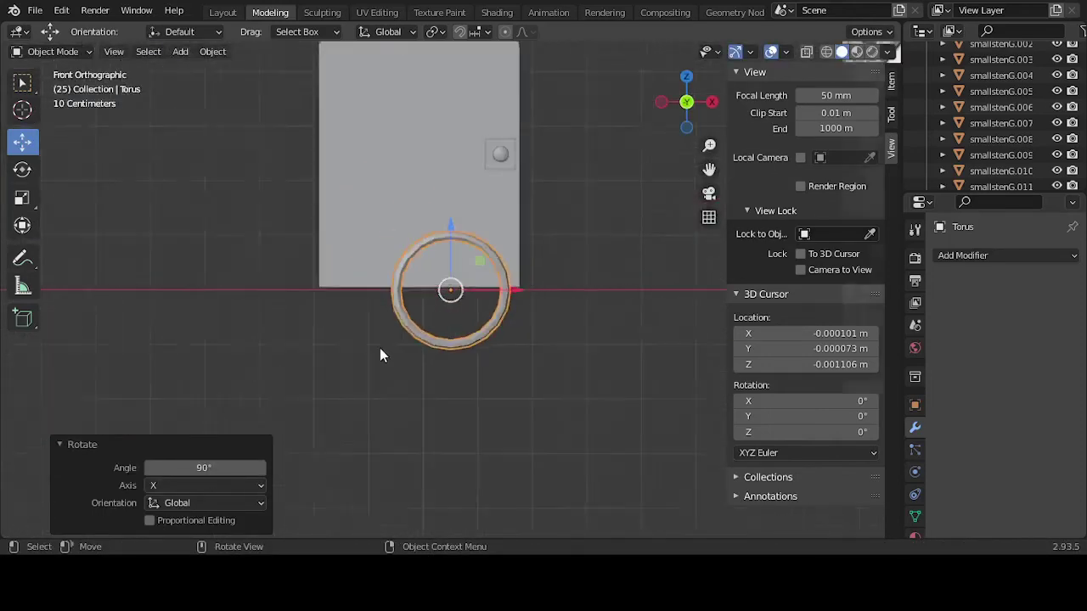
{"action": "key", "text": "g"}
{"action": "key", "text": "z"}
{"action": "left_click", "coordinate": [466, 182]}
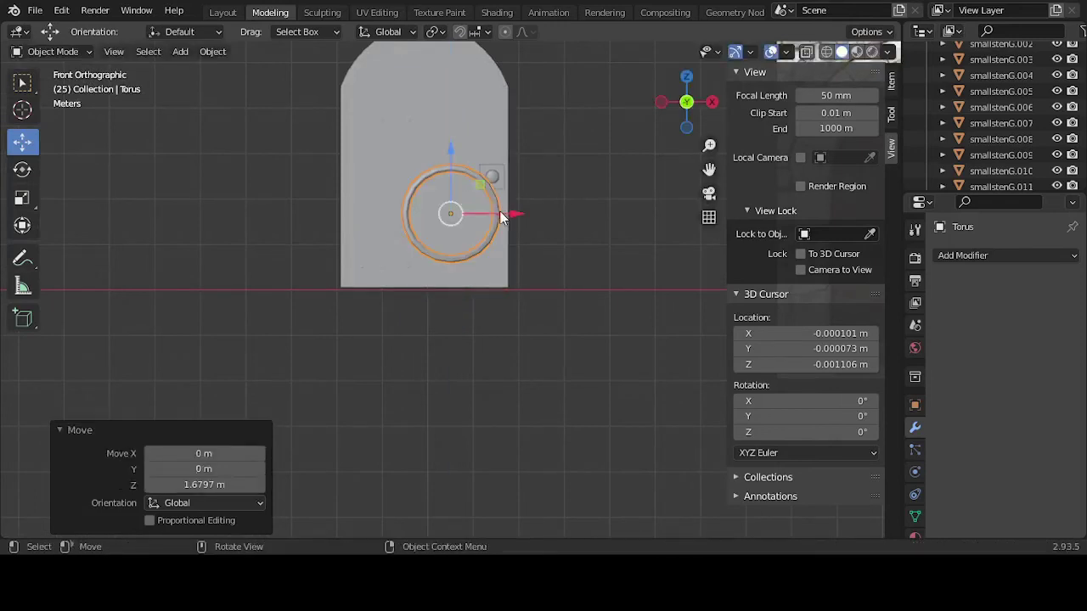
{"action": "key", "text": "g"}
{"action": "key", "text": "x"}
{"action": "left_click", "coordinate": [546, 219]}
- Lower the torus about 0.18 m along Z so its upper rim crosses the middle of the knob
{"action": "key", "text": "KP_Decimal"}
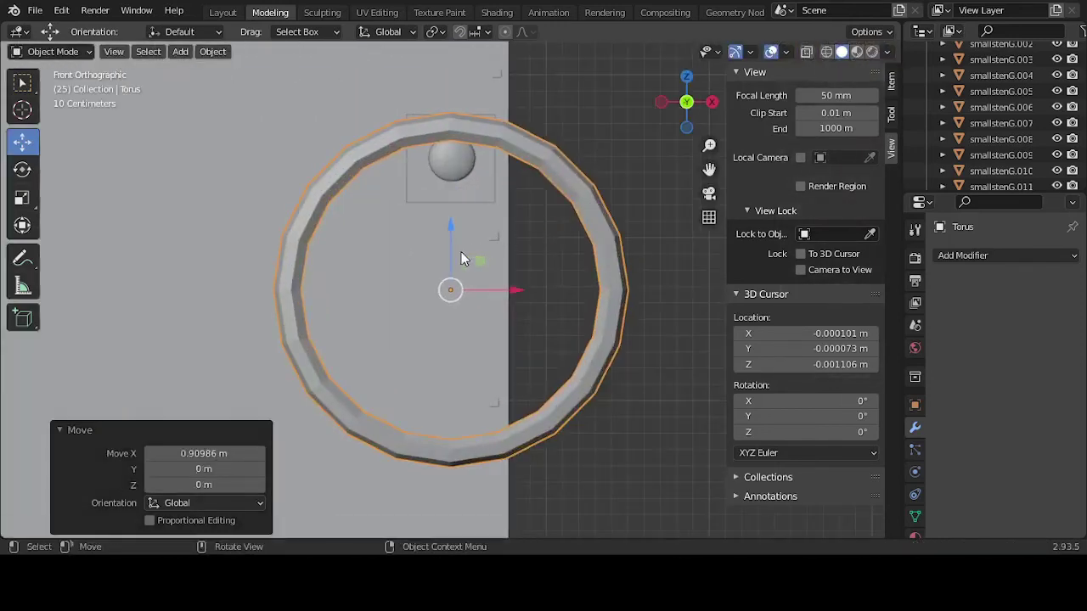
{"action": "key", "text": "g"}
{"action": "key", "text": "z"}
{"action": "left_click", "coordinate": [458, 288]}
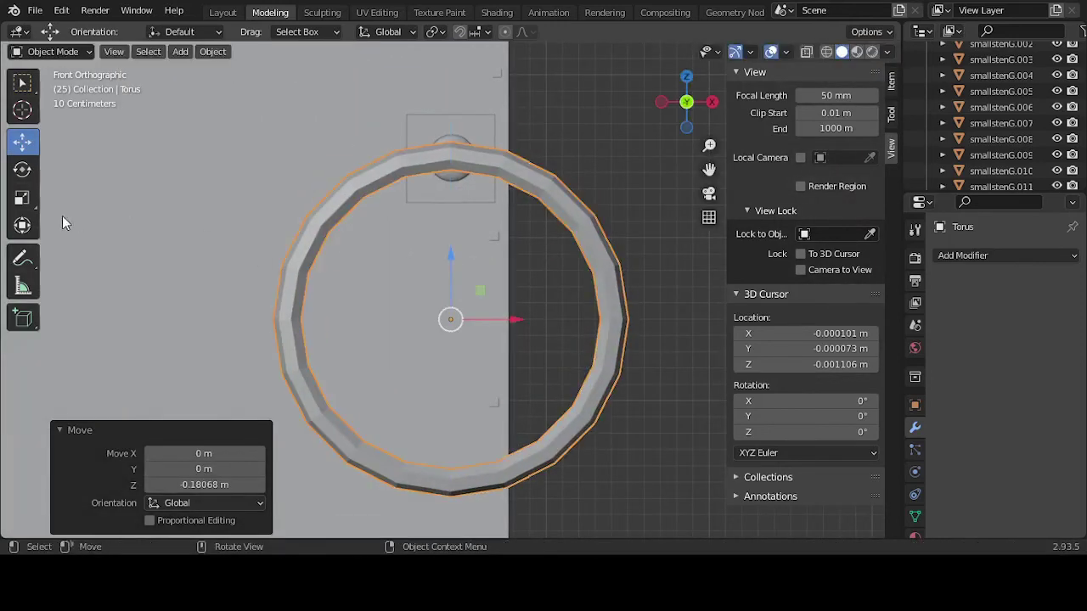
- Scale the torus down into a small upright oval ring and move it up along Z to the knob
{"action": "left_click", "coordinate": [22, 198]}
{"action": "left_click_drag", "start_coordinate": [491, 273], "coordinate": [499, 322]}
{"action": "left_click", "coordinate": [23, 145]}
{"action": "left_click_drag", "start_coordinate": [450, 280], "coordinate": [461, 144]}
{"action": "key", "text": "KP_Decimal"}
- Move the oval ring about 1.86 m along Y to the door knob
{"action": "middle_click_drag", "start_coordinate": [438, 208], "coordinate": [522, 272]}
{"action": "scroll", "coordinate": [521, 273], "scroll_direction": "down", "scroll_amount": 3}
{"action": "scroll", "coordinate": [521, 273], "scroll_direction": "down", "scroll_amount": 3}
{"action": "left_click_drag", "start_coordinate": [418, 277], "coordinate": [209, 246]}
{"action": "key", "text": "KP_Decimal"}
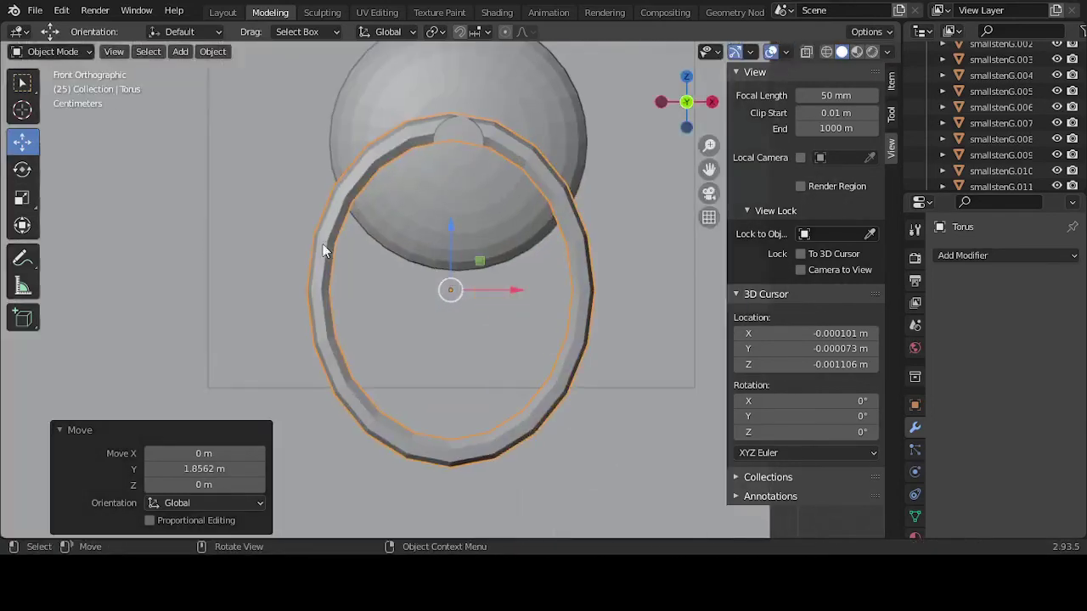
- Fine-tune the oval ring's position so it hangs around the stub of the knob, and deselect it
{"action": "middle_click_drag", "start_coordinate": [325, 246], "coordinate": [439, 279]}
{"action": "left_click_drag", "start_coordinate": [488, 274], "coordinate": [465, 286]}
{"action": "left_click_drag", "start_coordinate": [427, 255], "coordinate": [429, 256]}
{"action": "left_click_drag", "start_coordinate": [481, 289], "coordinate": [476, 292]}
{"action": "left_click", "coordinate": [169, 250]}
- Examine the ring handle on the door and the textured door from the front, side and back
{"action": "middle_click_drag", "start_coordinate": [197, 242], "coordinate": [498, 276]}
{"action": "scroll", "coordinate": [404, 262], "scroll_direction": "down", "scroll_amount": 15}
{"action": "scroll", "coordinate": [399, 272], "scroll_direction": "up", "scroll_amount": 6}
{"action": "scroll", "coordinate": [503, 276], "scroll_direction": "down", "scroll_amount": 4}
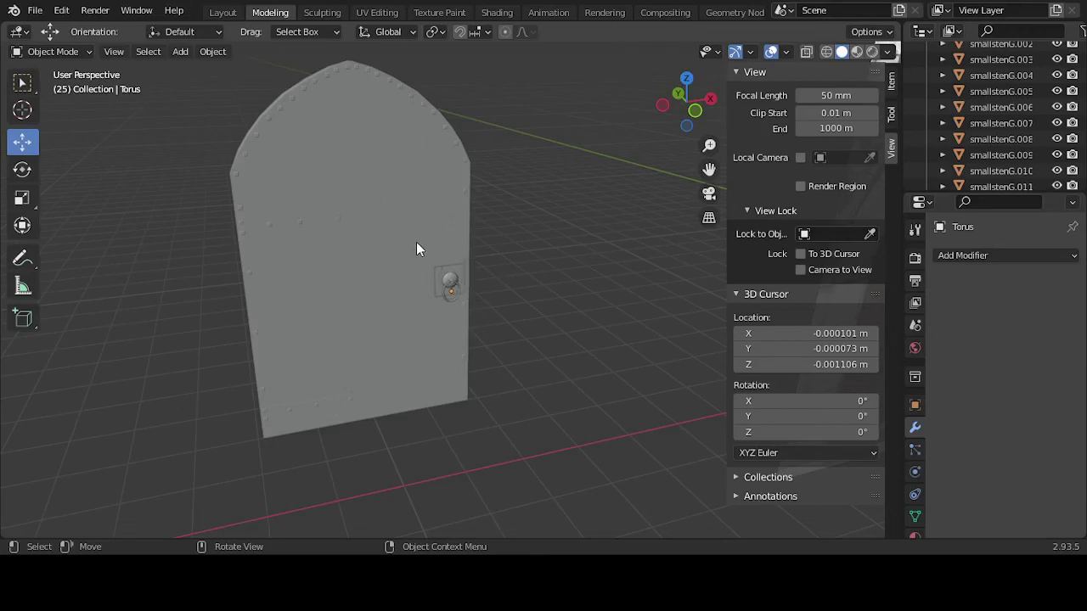
{"action": "scroll", "coordinate": [416, 249], "scroll_direction": "up", "scroll_amount": 5}
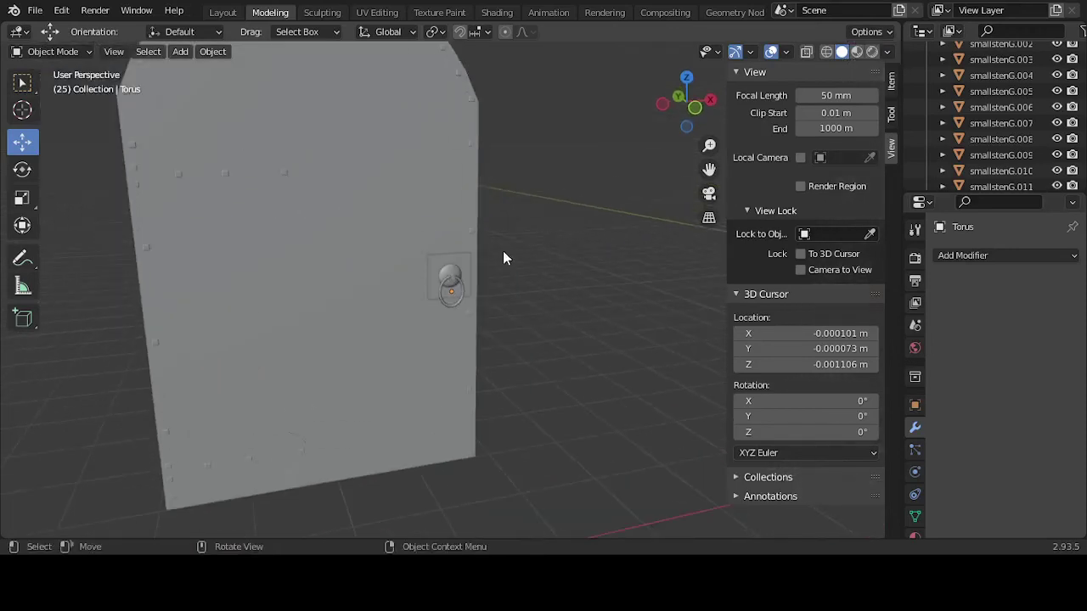
{"action": "middle_click_drag", "start_coordinate": [513, 259], "coordinate": [439, 286]}
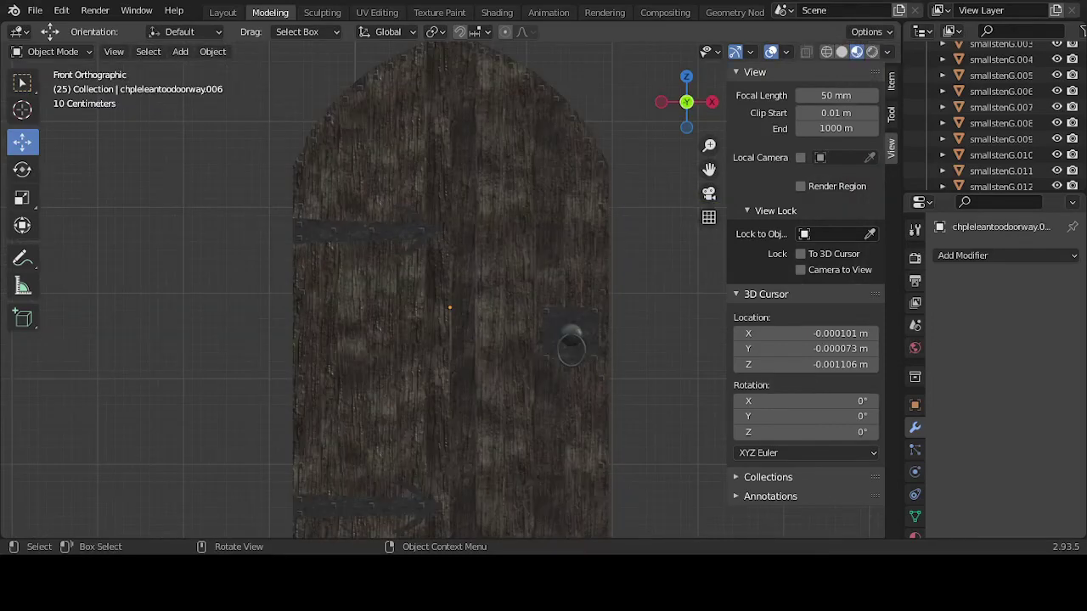
{"action": "middle_click_drag", "start_coordinate": [291, 320], "coordinate": [471, 326]}
{"action": "scroll", "coordinate": [374, 339], "scroll_direction": "up", "scroll_amount": 4}
{"action": "scroll", "coordinate": [378, 332], "scroll_direction": "down", "scroll_amount": 4}
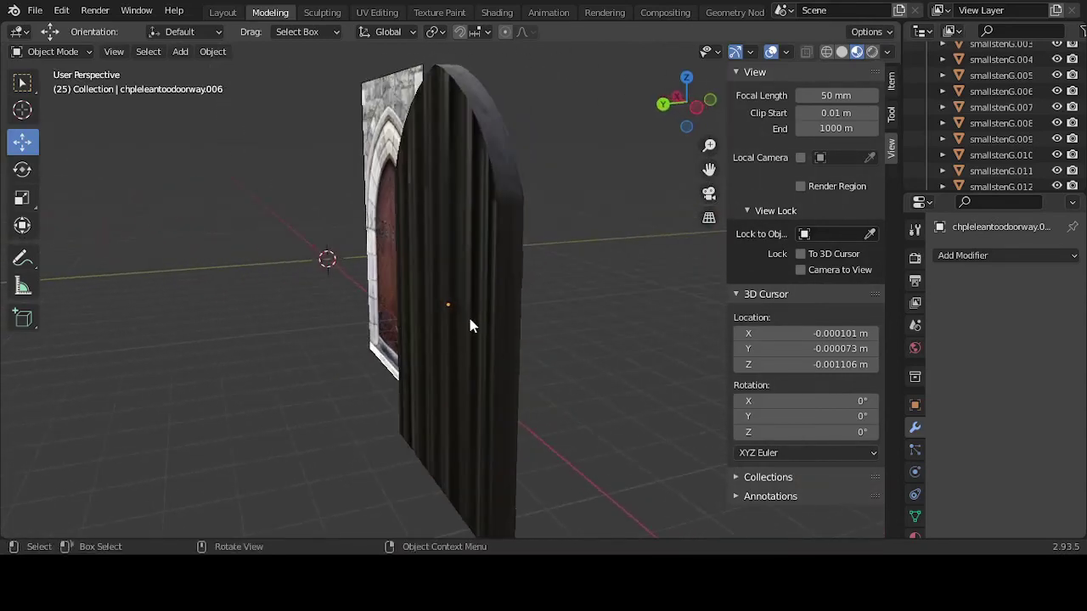
- Select five adjacent plank faces on the back of the door in Edit Mode, and return to Object Mode
{"action": "left_click", "coordinate": [471, 325]}
{"action": "middle_click_drag", "start_coordinate": [545, 318], "coordinate": [465, 350]}
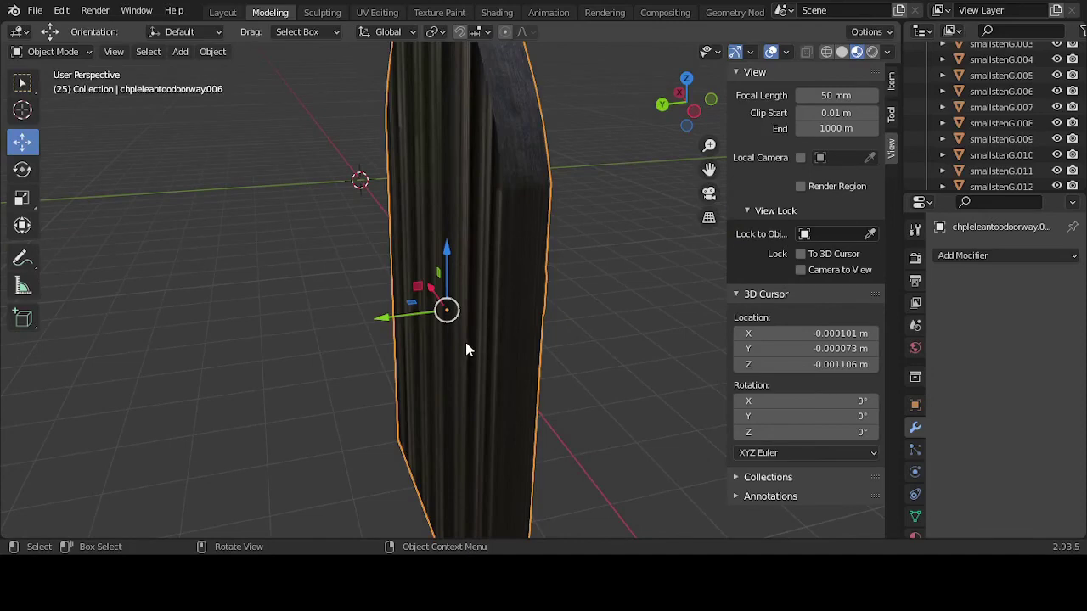
{"action": "key", "text": "Tab"}
{"action": "middle_click_drag", "start_coordinate": [545, 345], "coordinate": [570, 317]}
{"action": "left_click", "coordinate": [451, 314]}
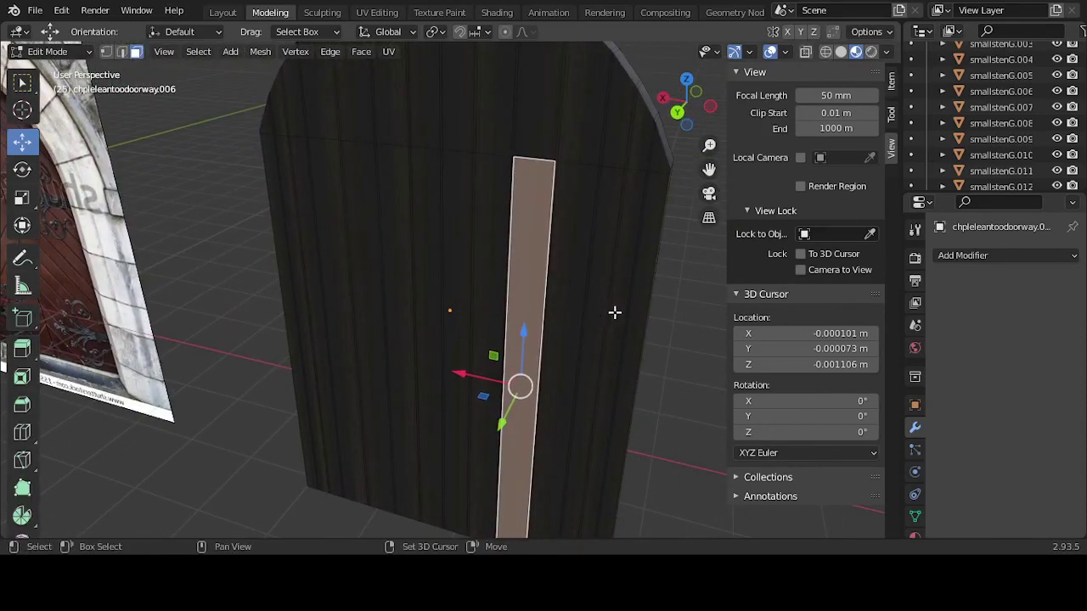
{"action": "left_click", "coordinate": [585, 293], "text": "shift"}
{"action": "left_click", "coordinate": [529, 271], "text": "ctrl"}
{"action": "left_click", "coordinate": [503, 256], "text": "ctrl"}
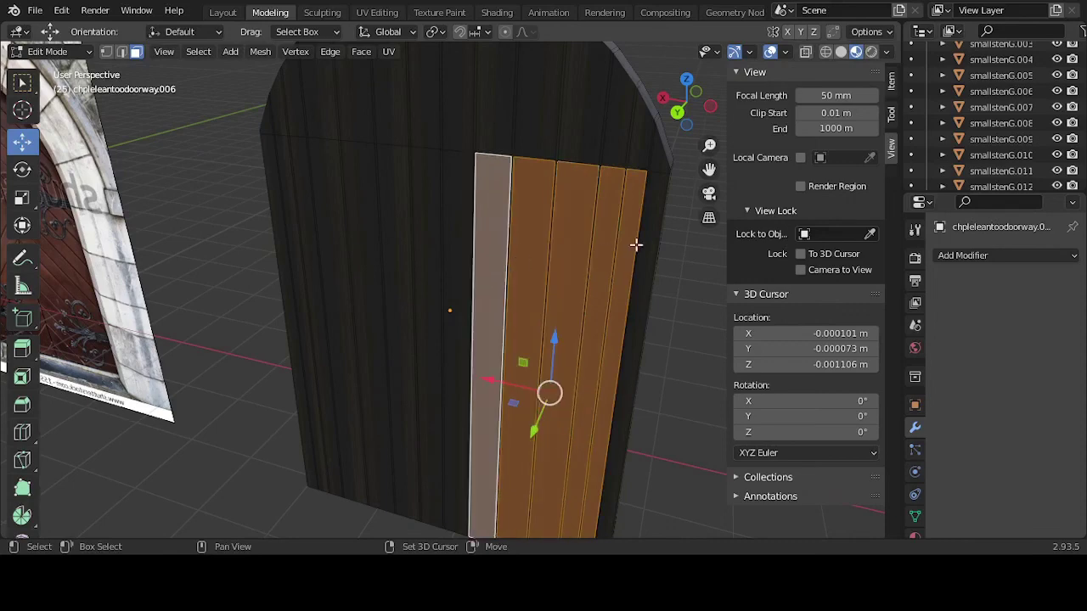
{"action": "middle_click_drag", "start_coordinate": [636, 244], "coordinate": [565, 321]}
{"action": "key", "text": "Tab"}
{"action": "scroll", "coordinate": [554, 306], "scroll_direction": "down", "scroll_amount": 3}
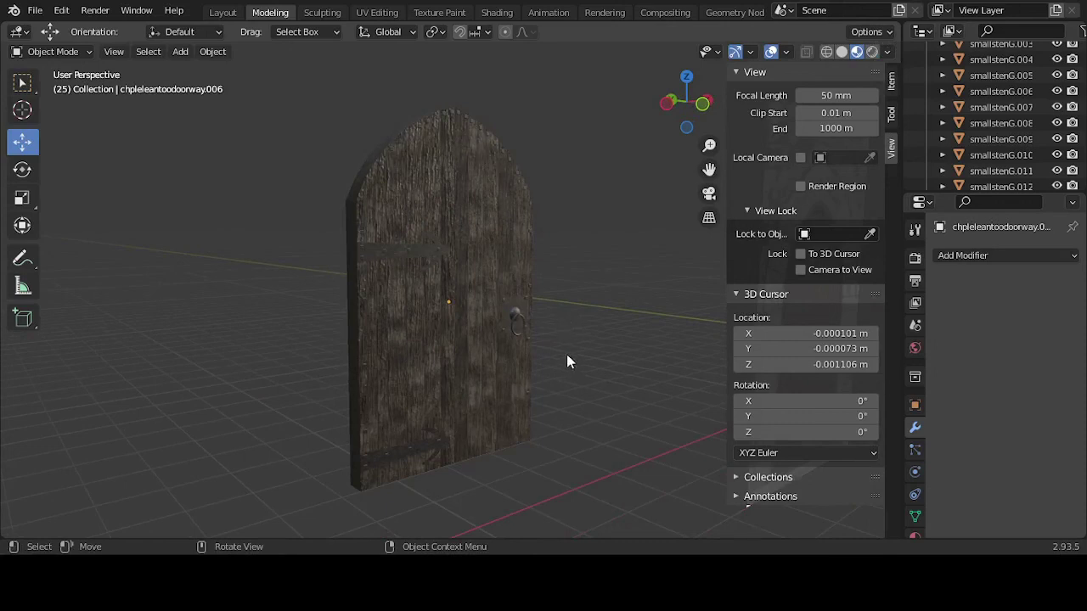
{"action": "scroll", "coordinate": [560, 354], "scroll_direction": "up", "scroll_amount": 3}
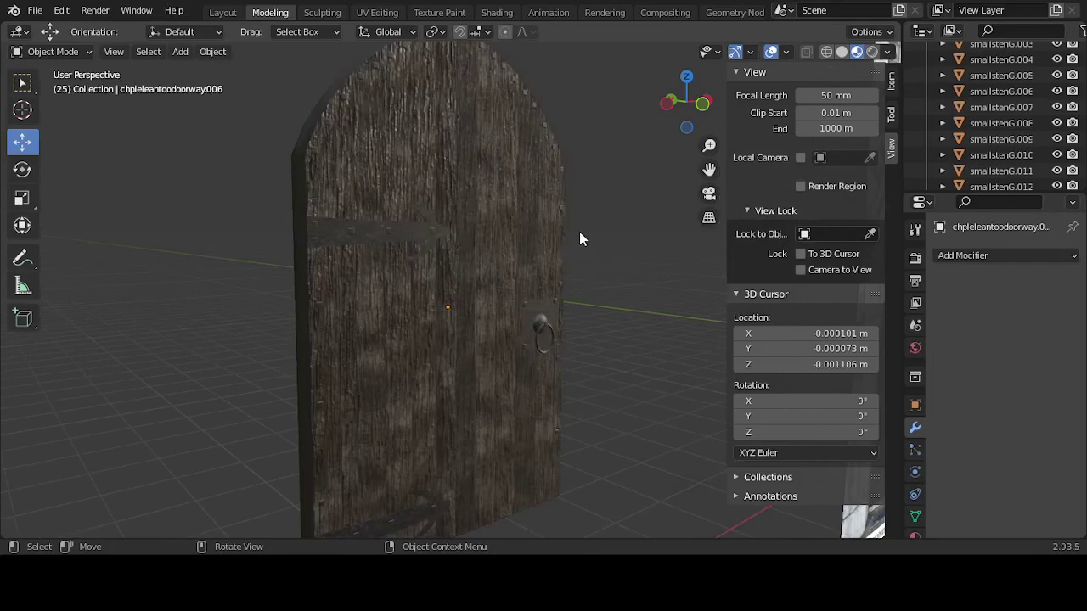
{"action": "scroll", "coordinate": [580, 232], "scroll_direction": "down", "scroll_amount": 3}
{"action": "scroll", "coordinate": [580, 233], "scroll_direction": "up", "scroll_amount": 2}
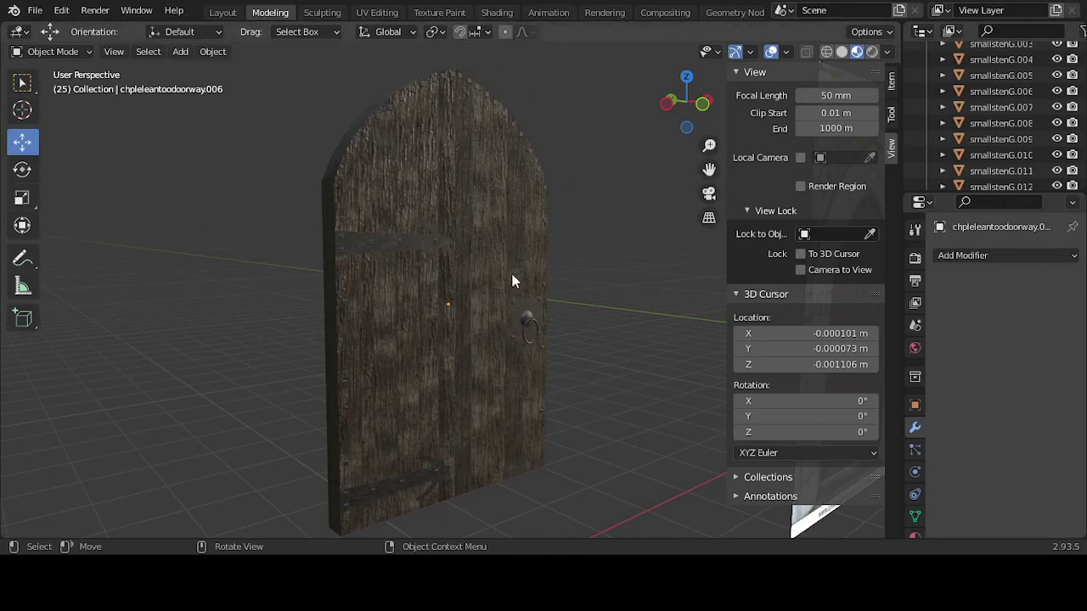
{"action": "mouse_move", "coordinate": [501, 291]}
{"action": "middle_mouse_down"}
{"action": "mouse_move", "coordinate": [470, 291]}
{"action": "mouse_move", "coordinate": [479, 291]}
{"action": "middle_mouse_up"}
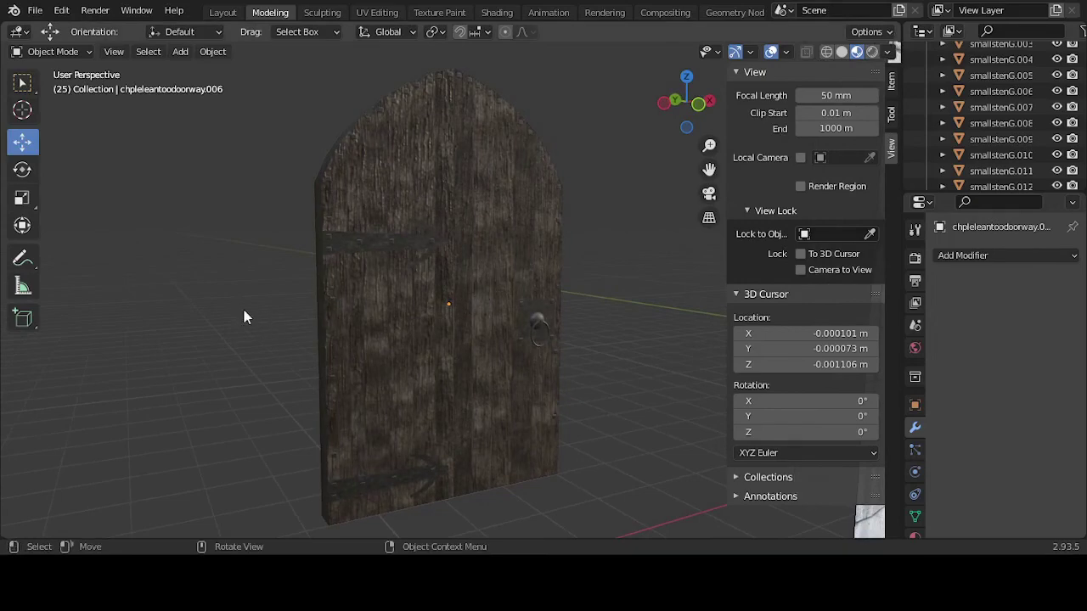